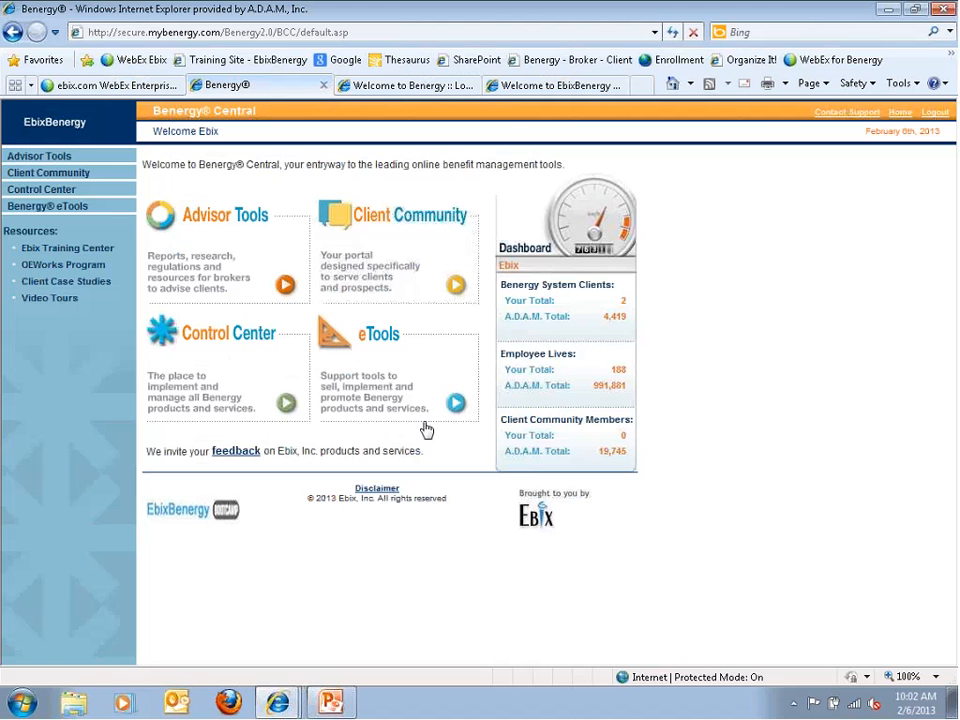
Go through the Control Center to the News Posting page
left_click(284, 405)
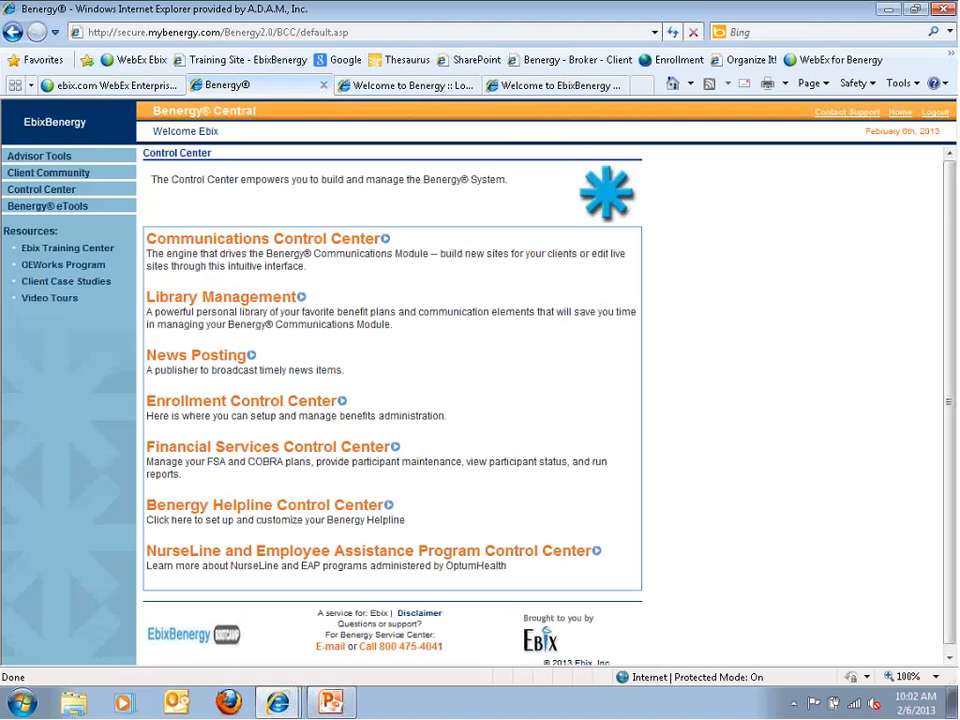
left_click(252, 357)
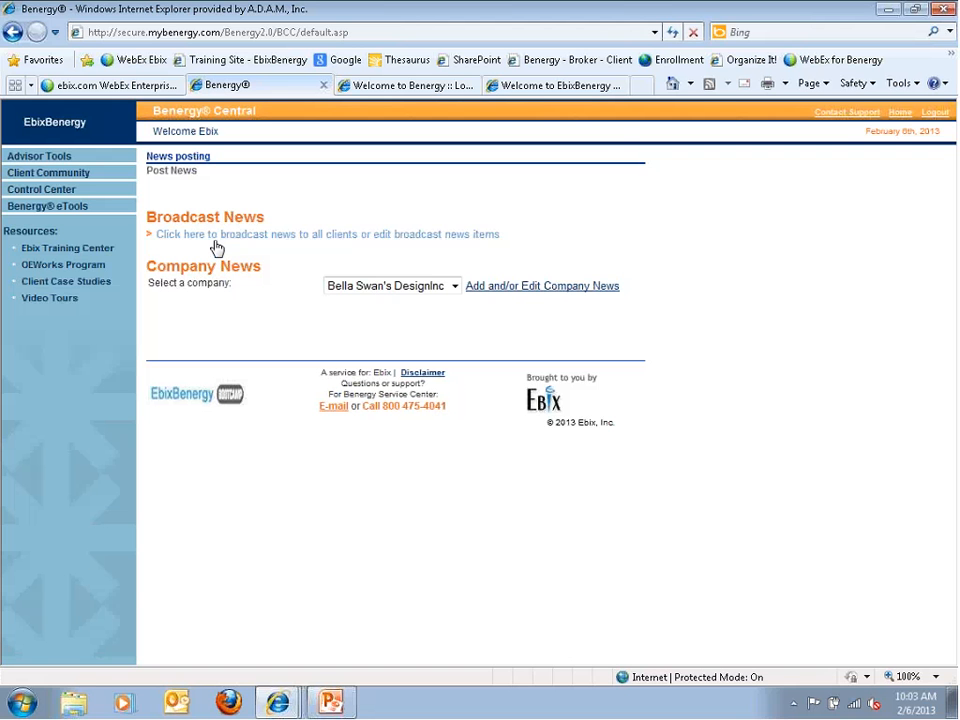
Open the broadcast-to-all-clients news and start a new blank News Item
left_click(214, 243)
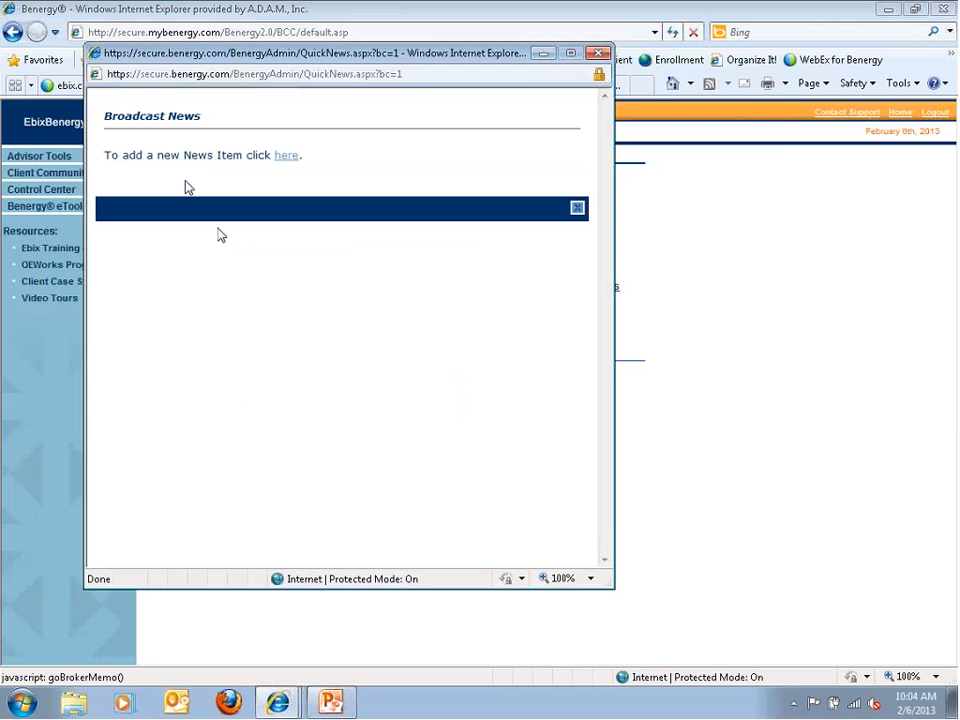
left_click(287, 157)
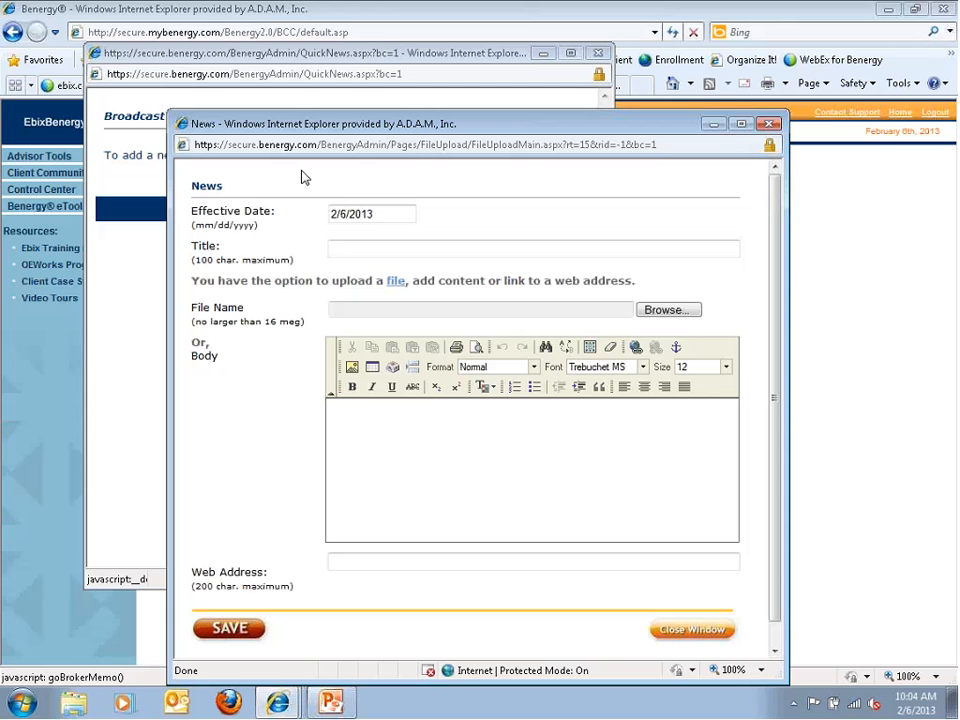
Title the news item 'test 2/6/2013', skip attaching a file, and review allowed upload file types
left_click(346, 252)
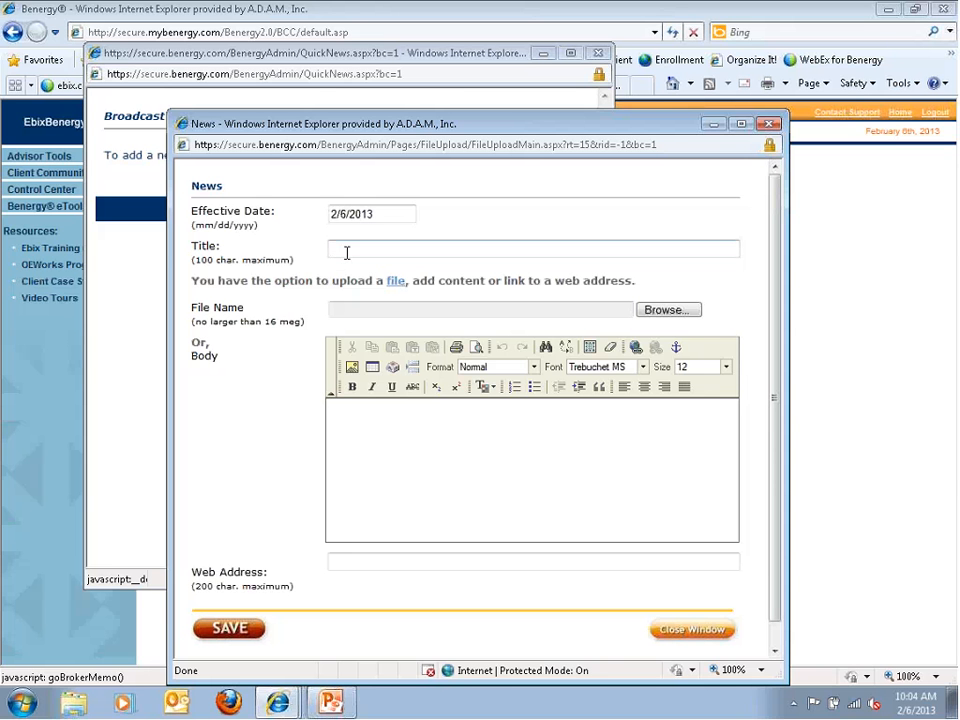
type("test 2/6/2013")
left_click(665, 310)
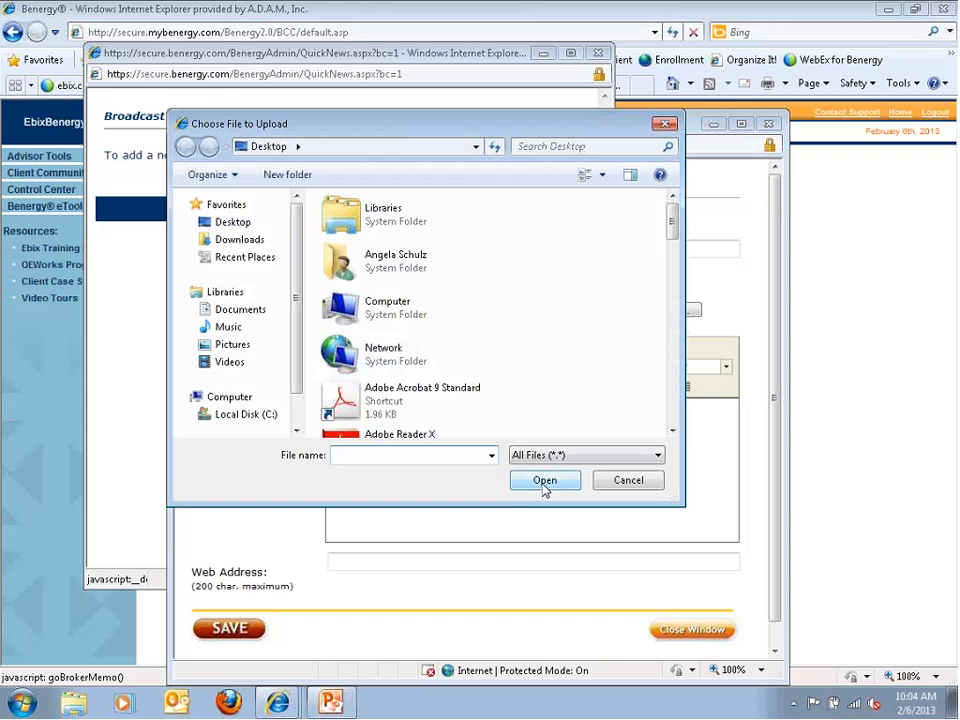
left_click(626, 482)
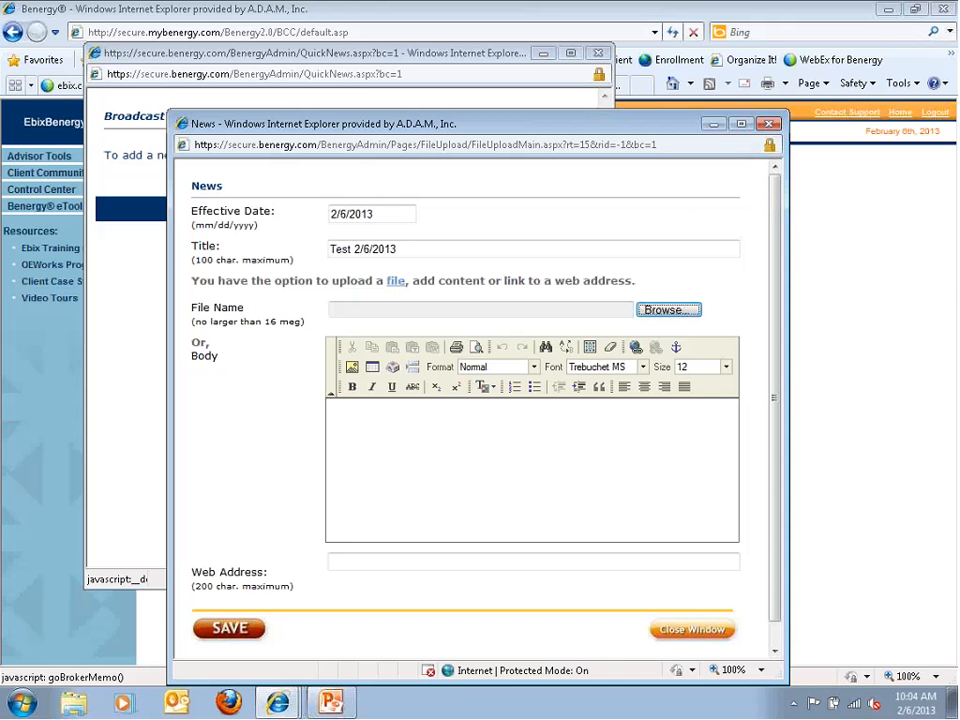
left_click(394, 285)
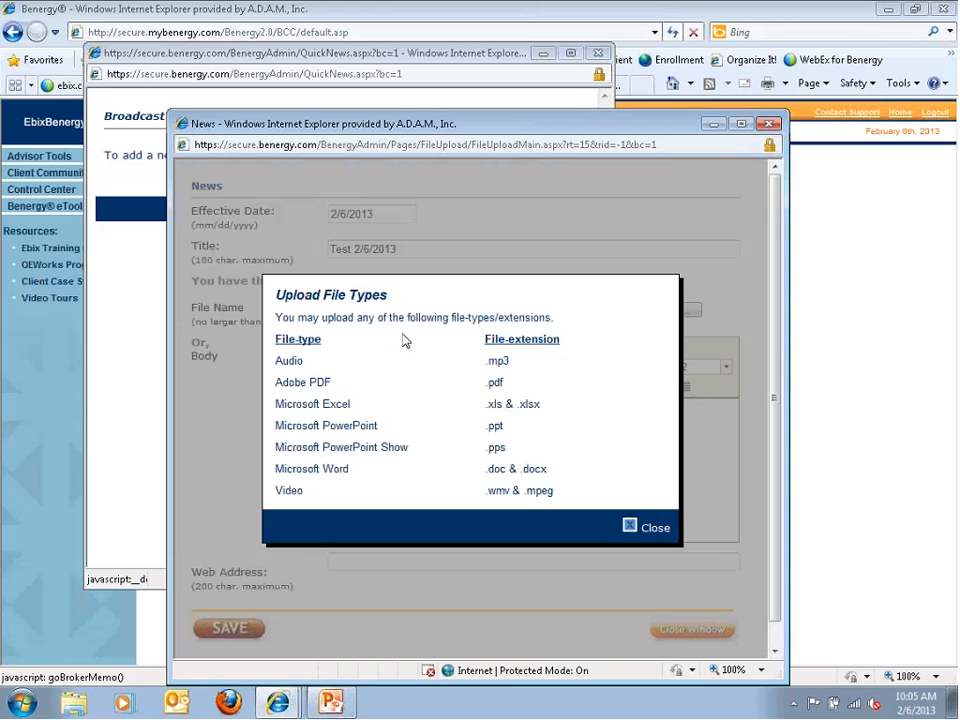
left_click(628, 527)
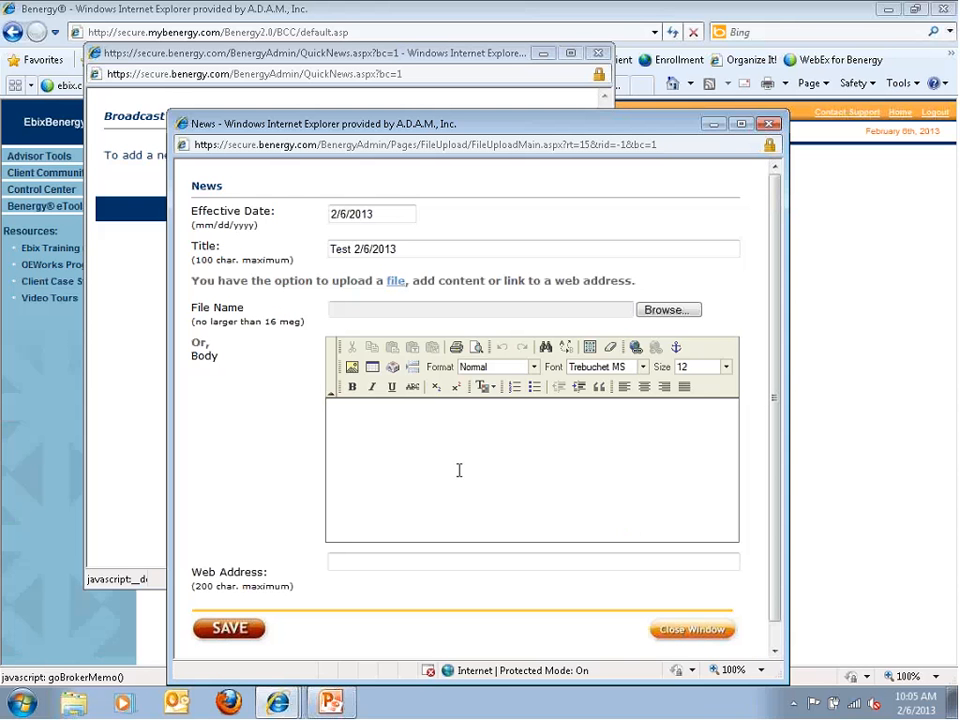
Enter body 'text', save the Test 2/6/2013 item, check it, and close the news windows
left_click(448, 433)
type("text")
left_click(230, 628)
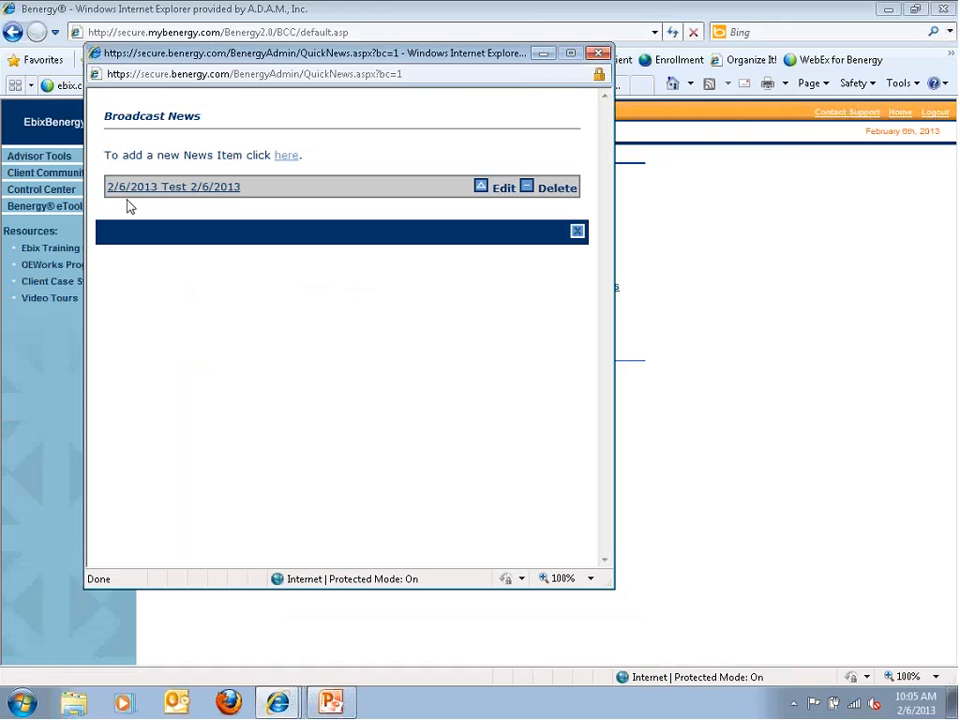
left_click(205, 190)
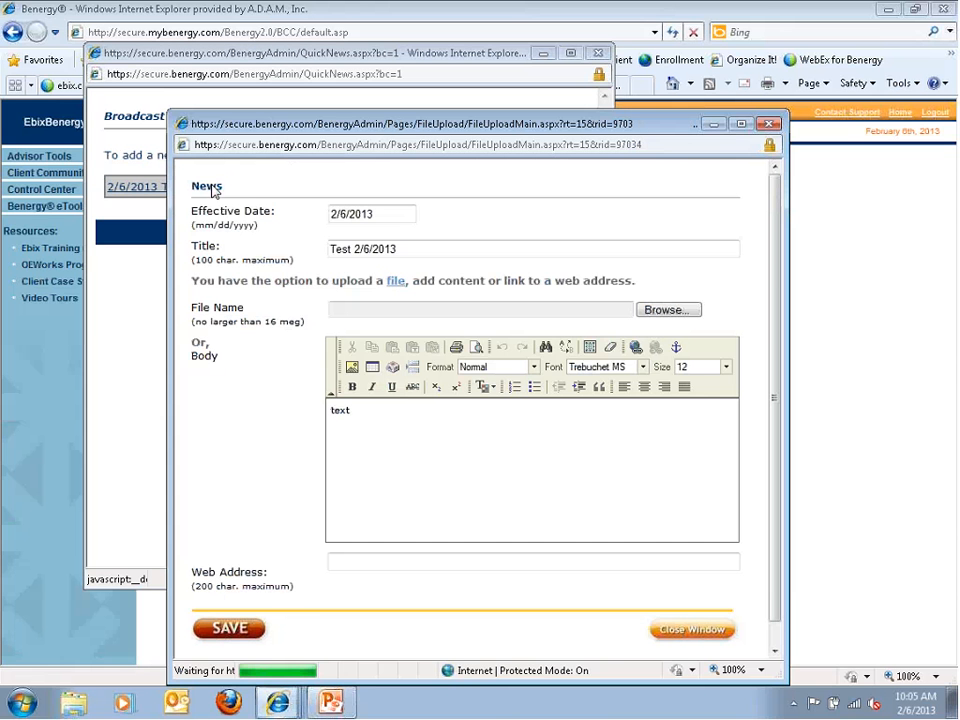
left_click(768, 124)
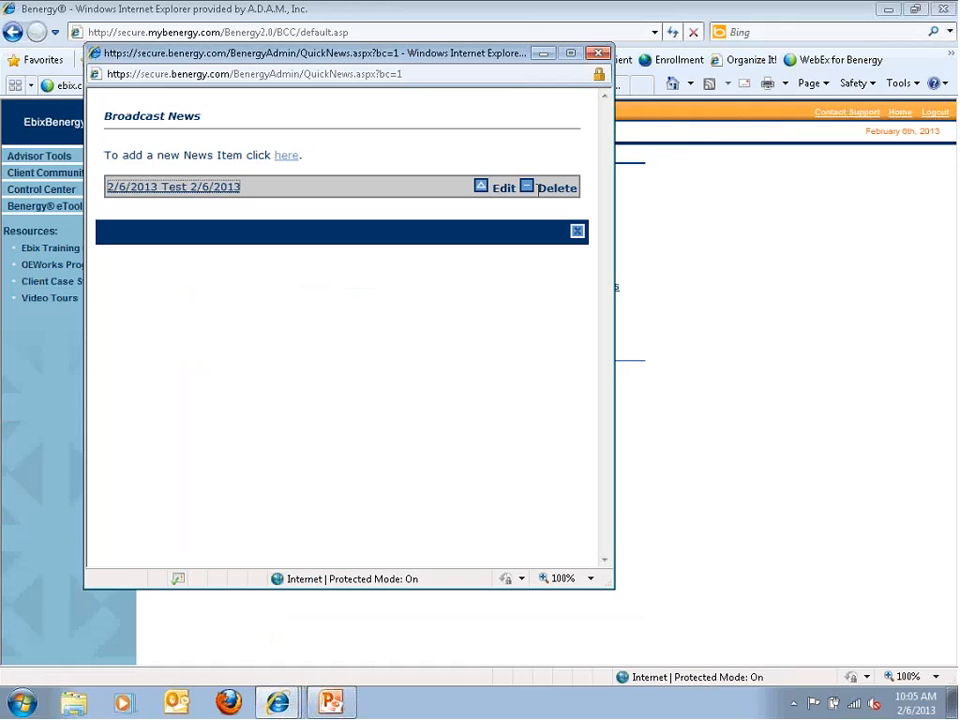
left_click(577, 231)
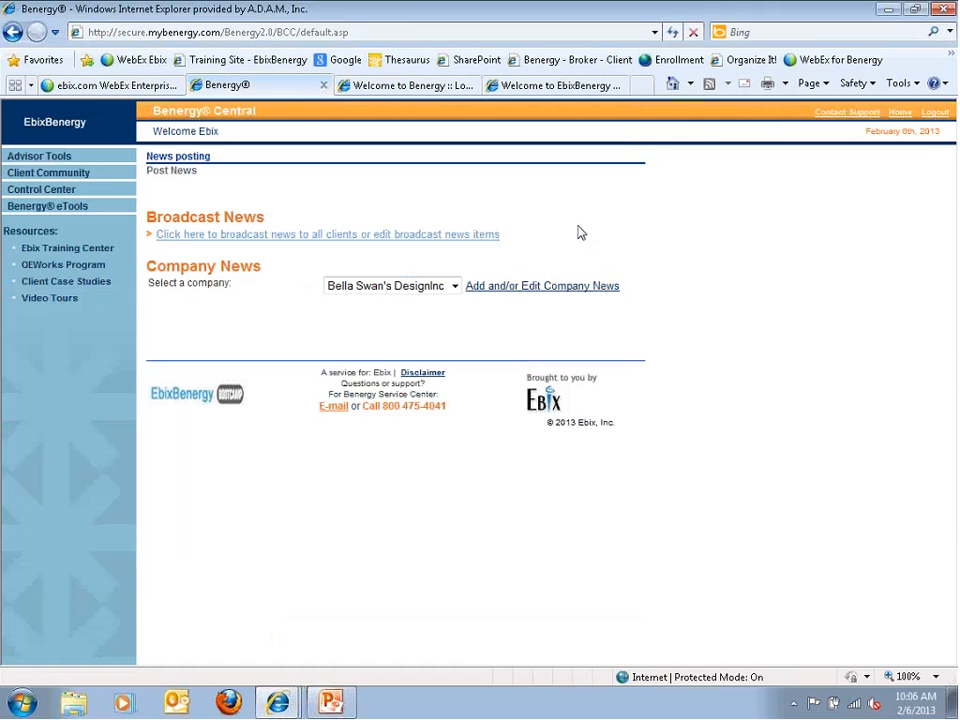
Sign in to the employee portal with the user ID and password, then open the Test 2/6/2013 article
left_click(381, 86)
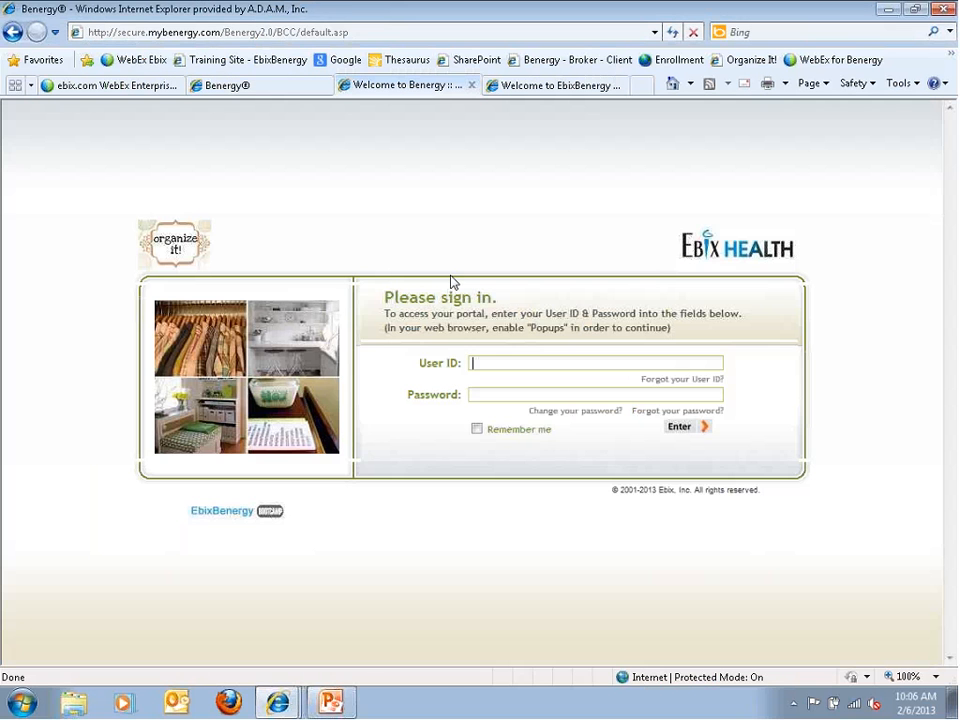
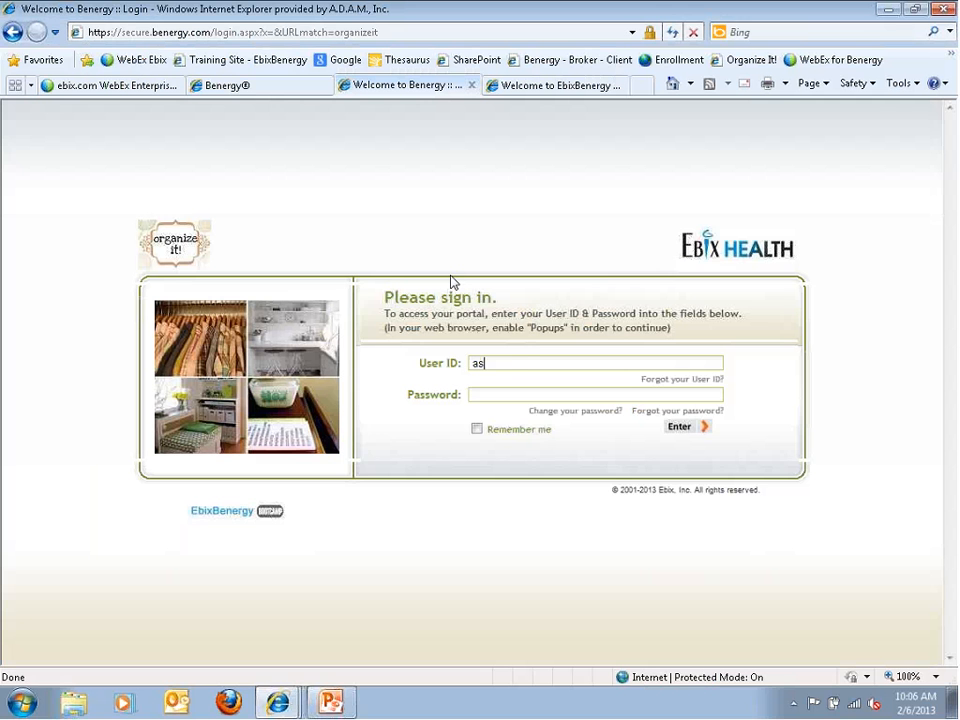
key("Tab")
type("••••••••")
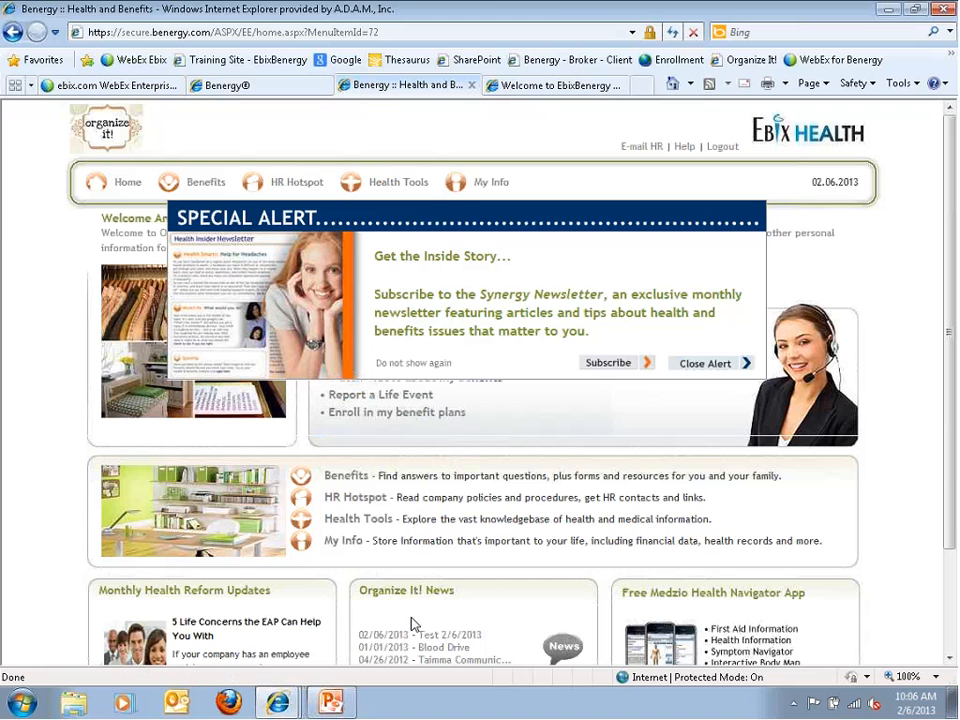
scroll(413, 622, "down", 1)
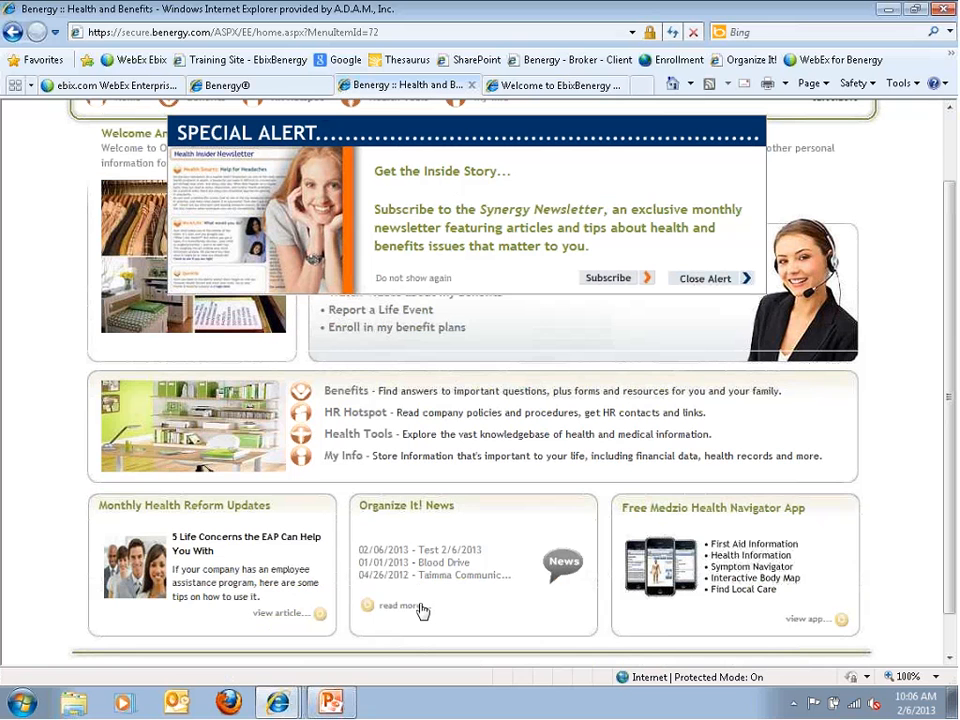
left_click(427, 554)
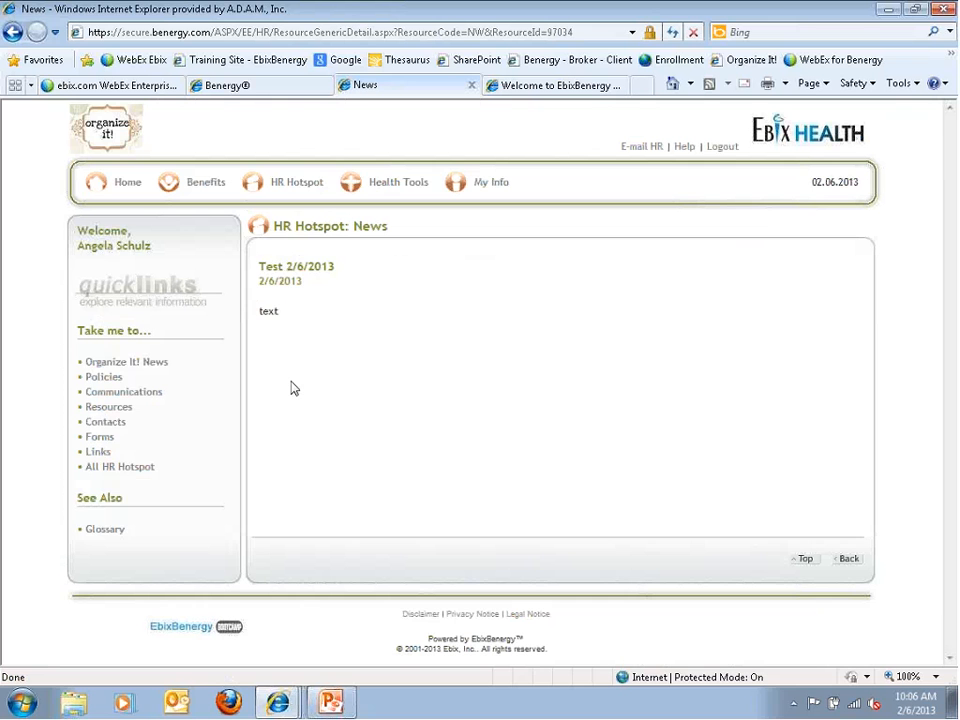
Open Test 2/6/2013 from HR Hotspot's Organize It! News list, then return to the Benergy® tab
mouse_move(324, 192)
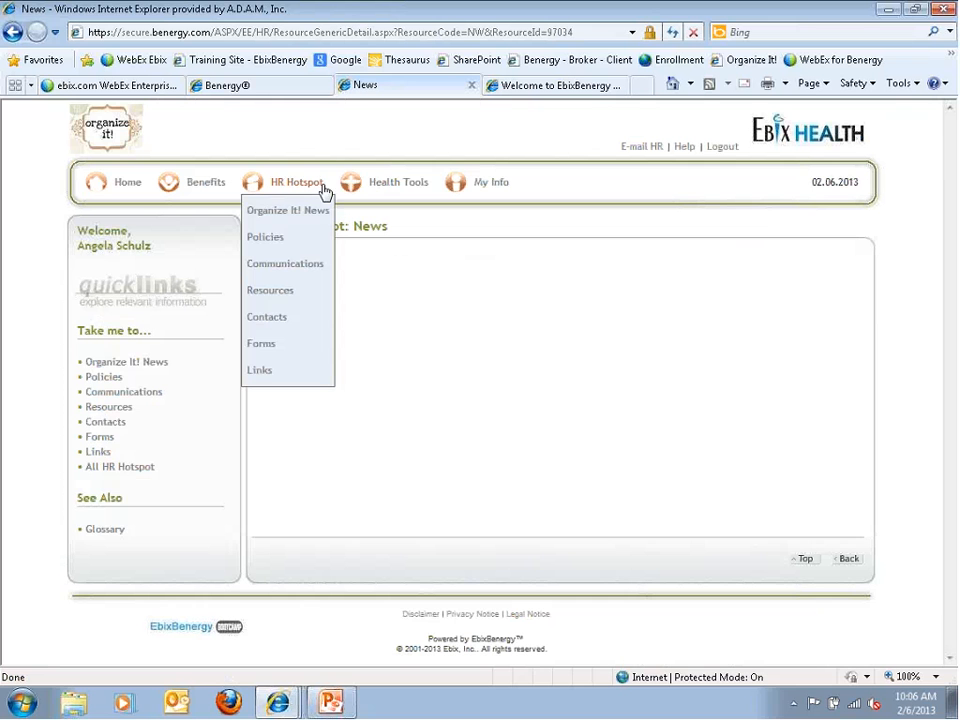
left_click(272, 216)
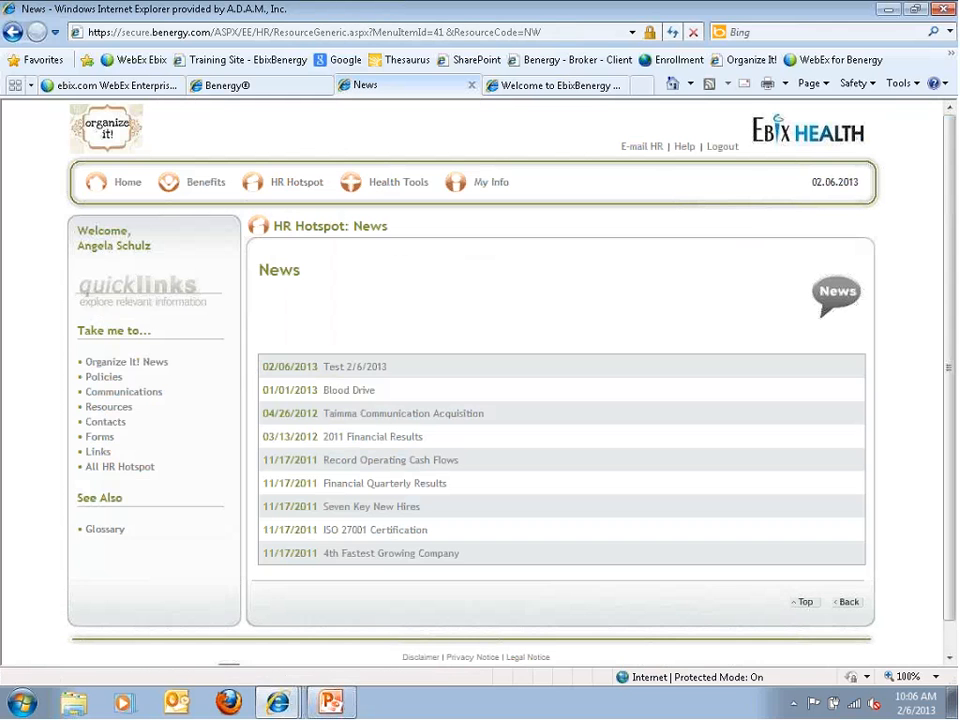
left_click(348, 368)
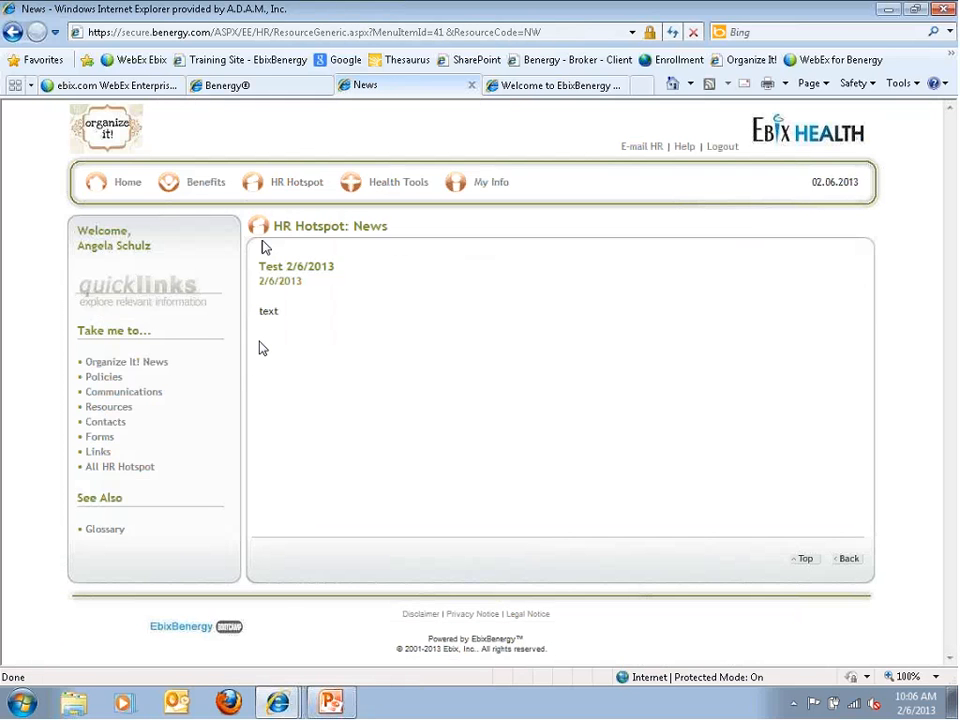
left_click(215, 86)
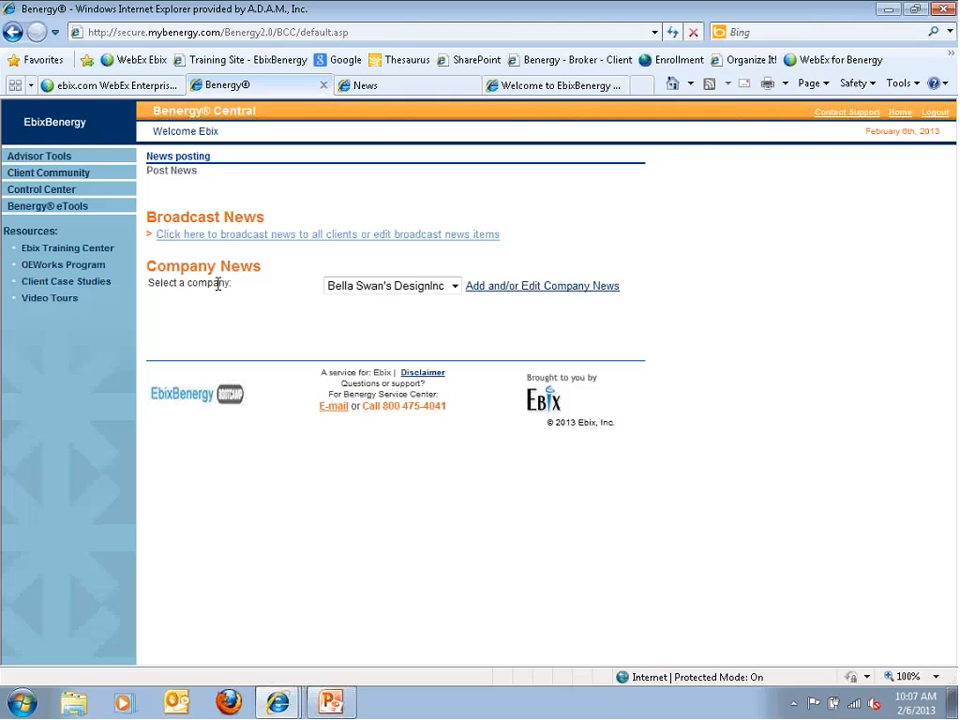
Select Organize It! under Company News, view its news items, then close the list
left_click(455, 287)
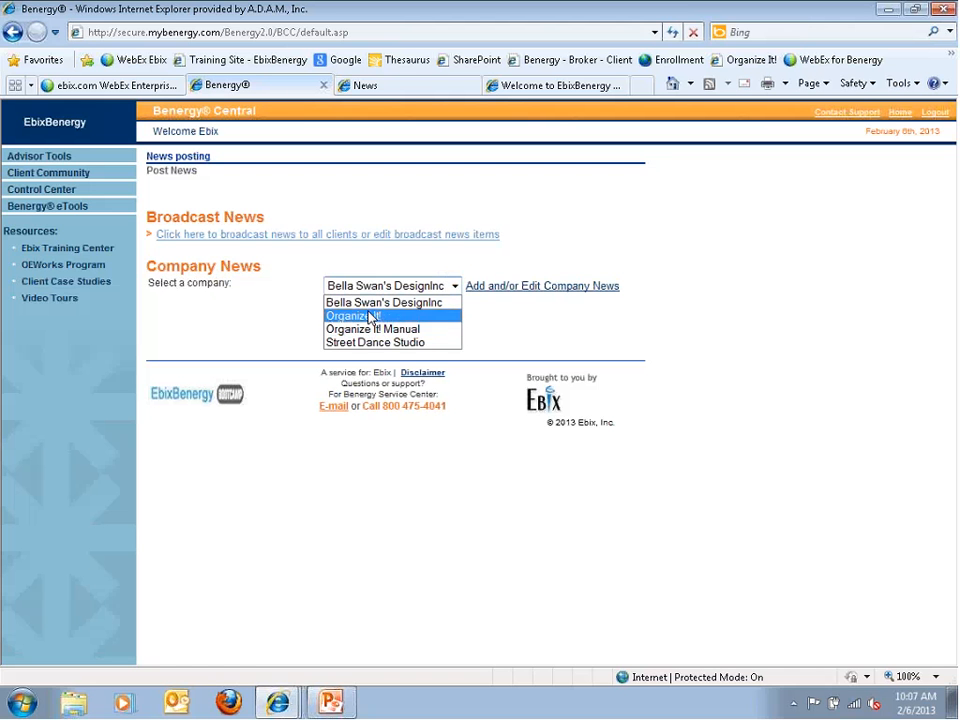
left_click(371, 317)
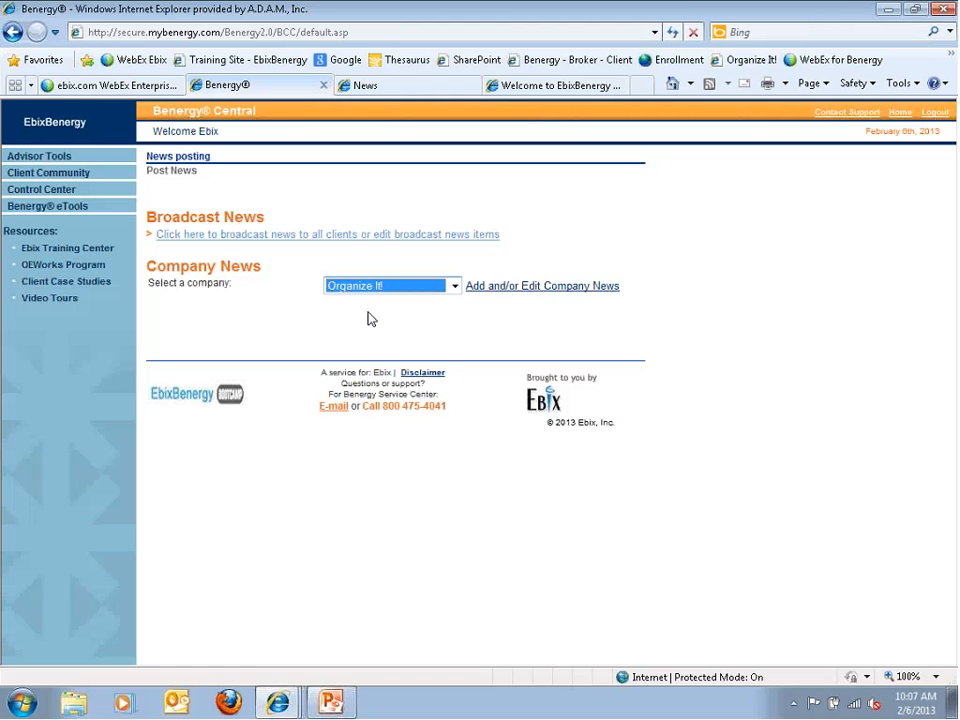
left_click(482, 291)
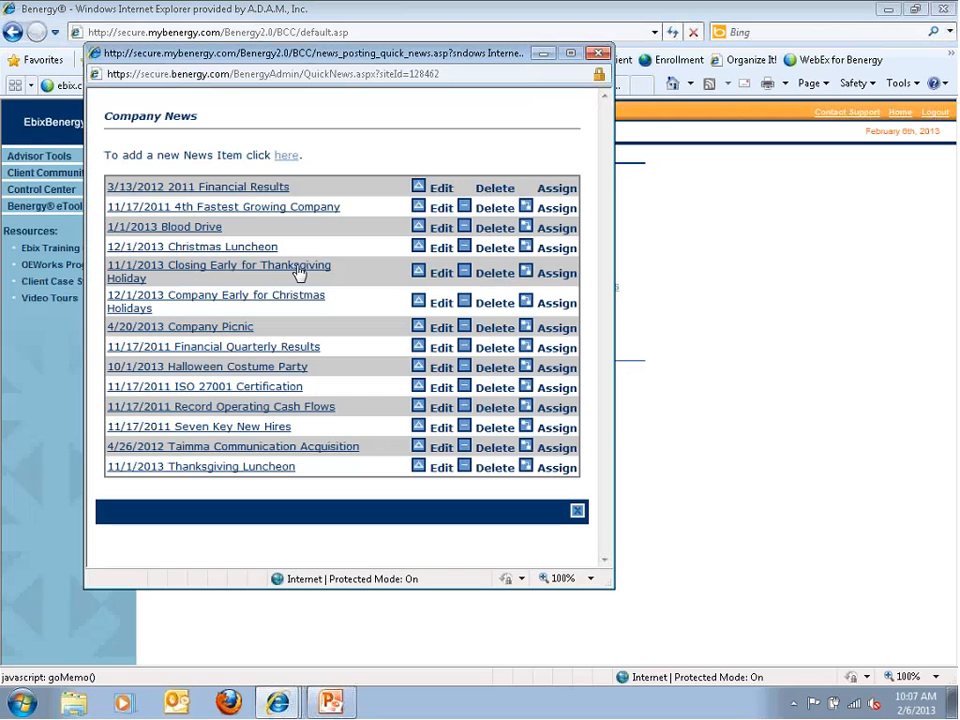
left_click(292, 161)
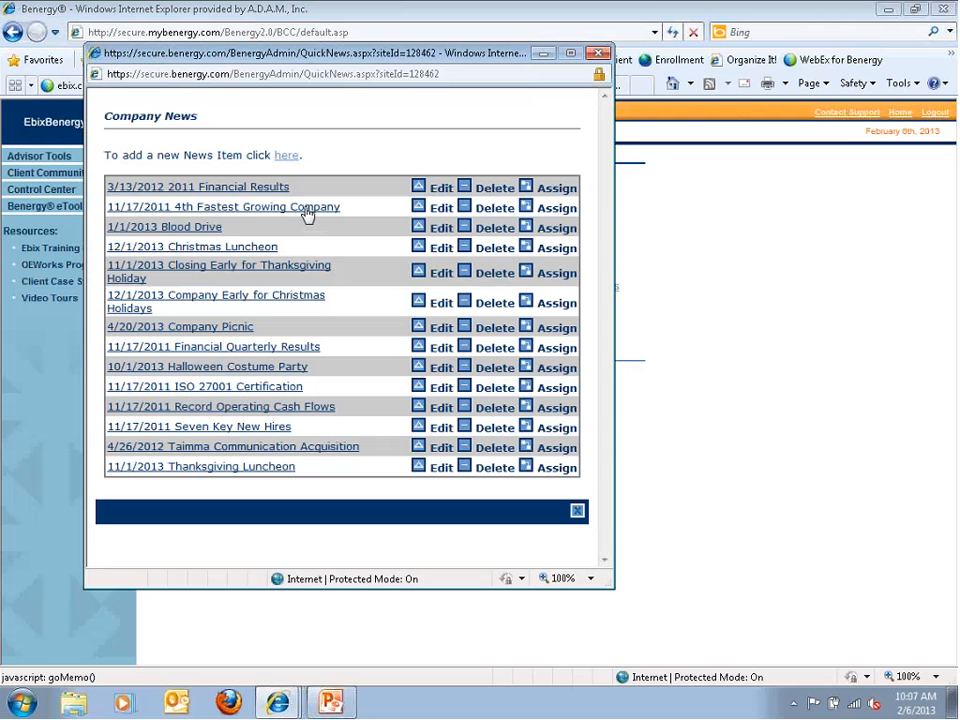
left_click(577, 511)
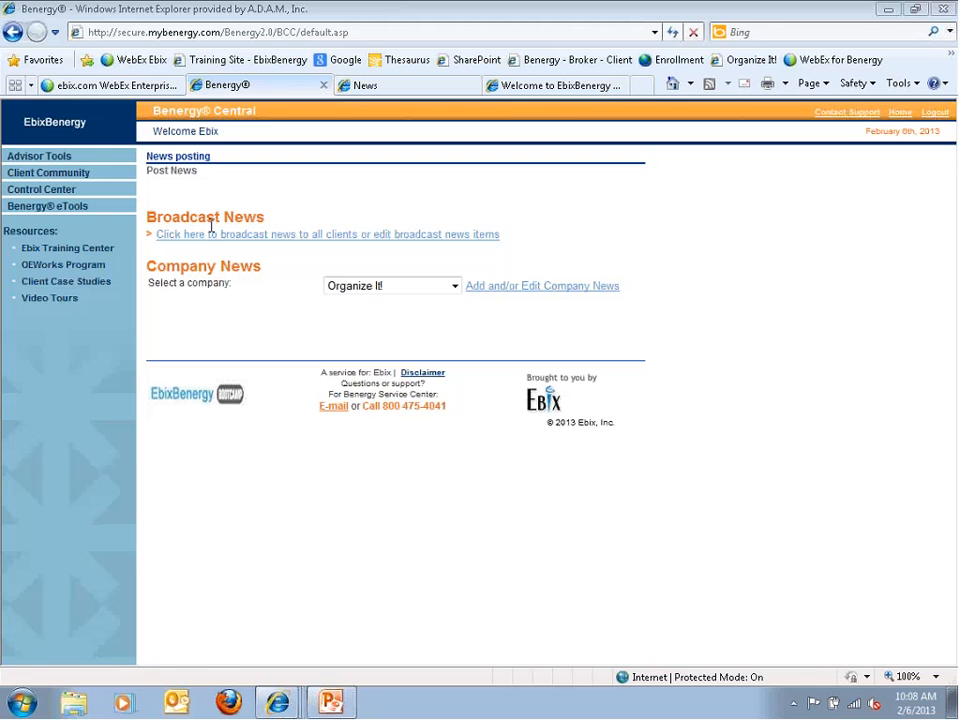
left_click(210, 237)
In the Communications Control Center, select the Organize It! company and choose Edit Portal
mouse_move(60, 187)
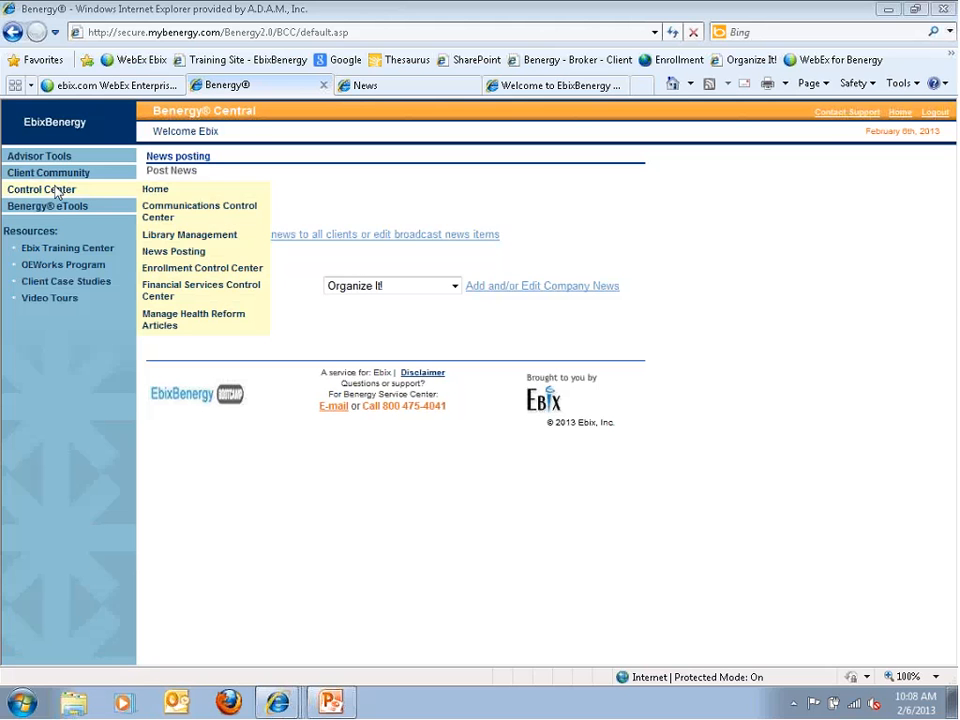
left_click(163, 212)
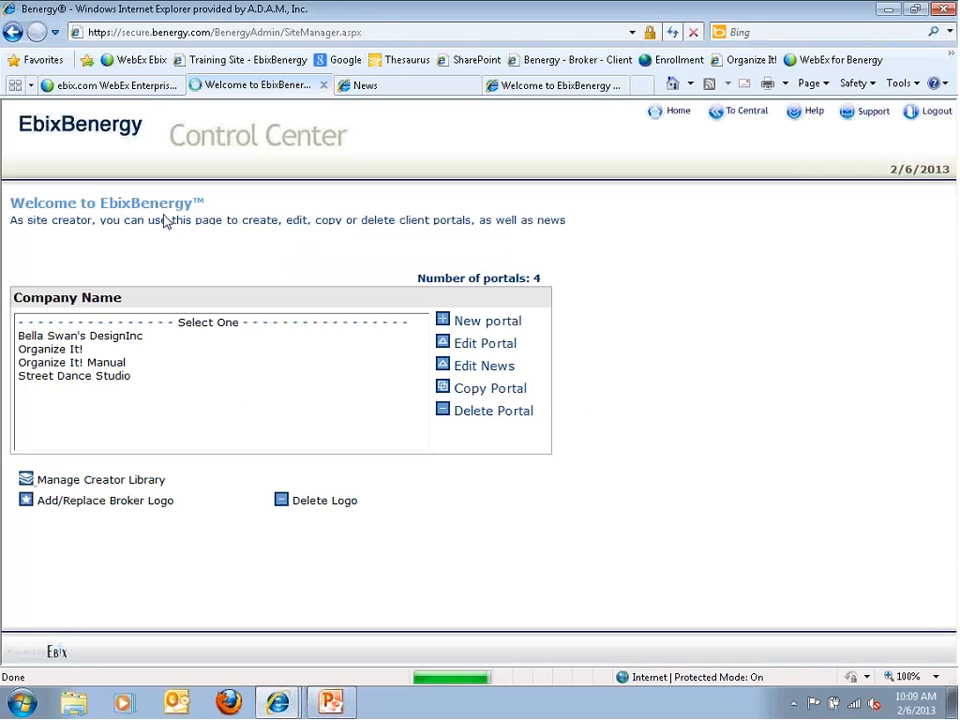
left_click(53, 352)
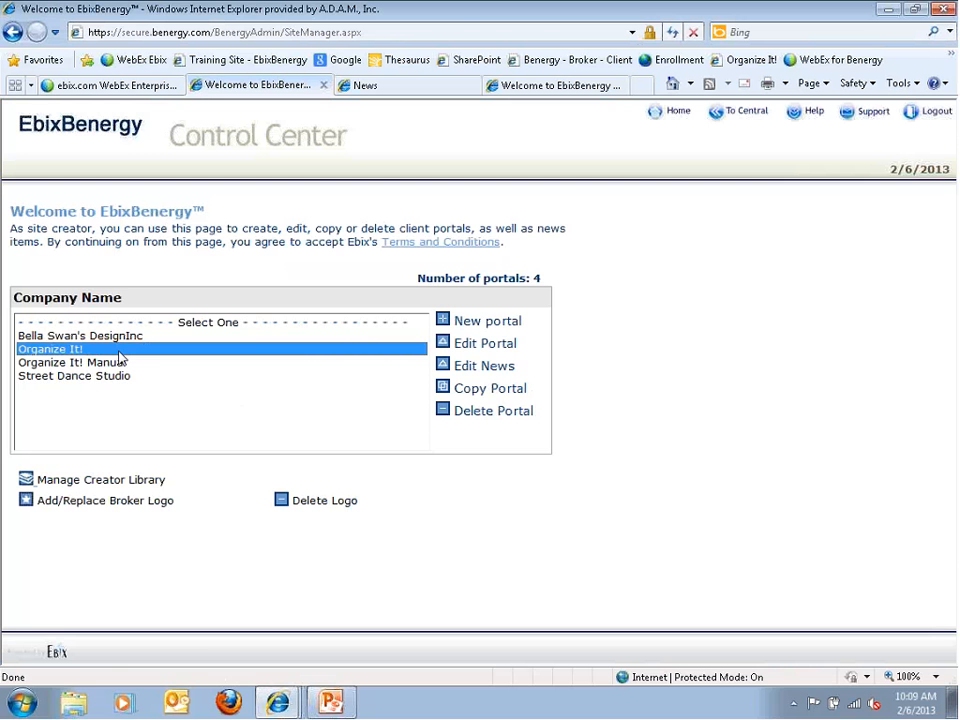
left_click(446, 344)
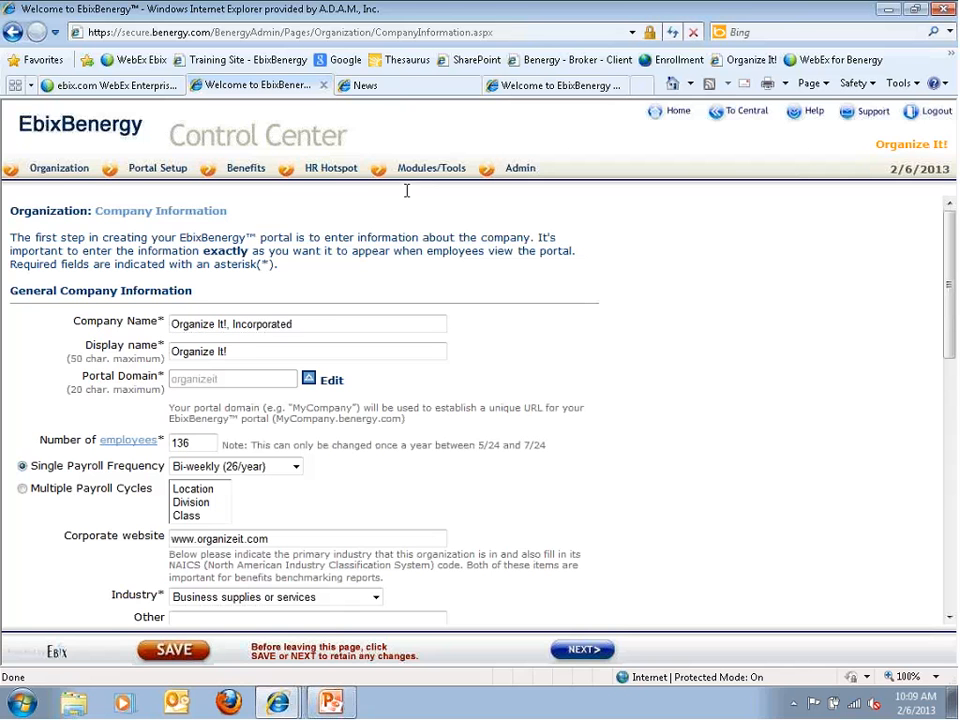
Choose Employee Personalization from the Organization menu for the Organize It! portal
mouse_move(338, 170)
mouse_move(57, 176)
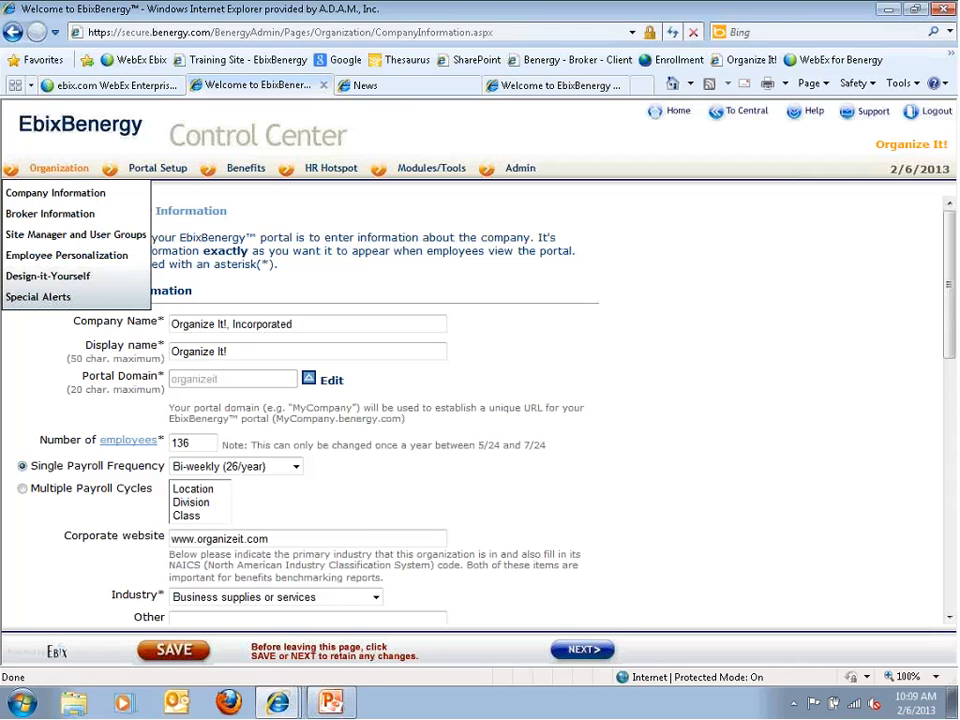
left_click(44, 262)
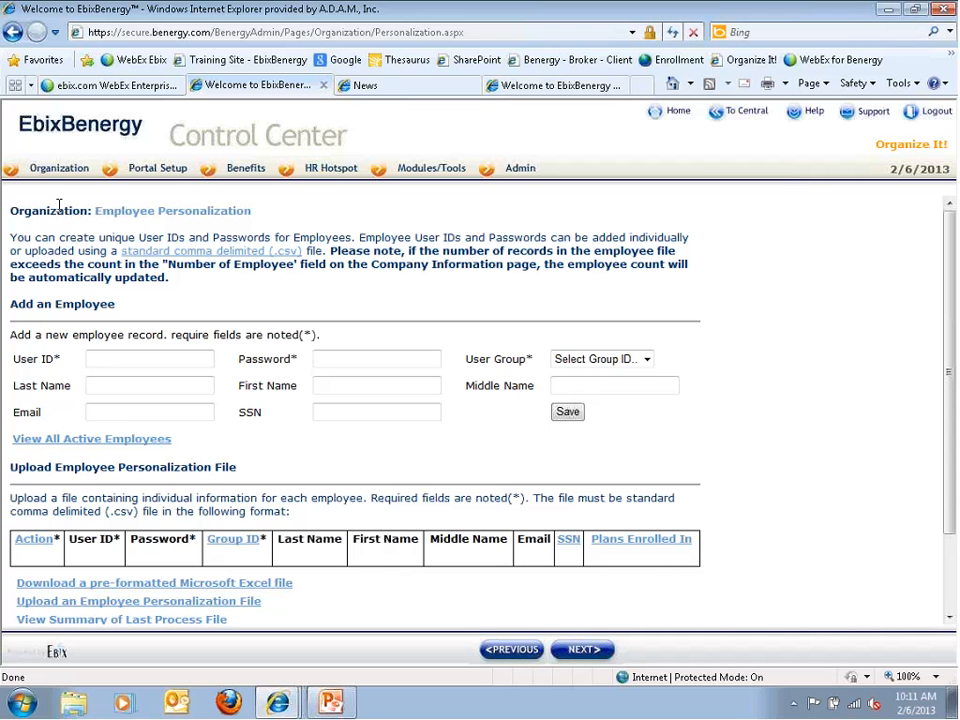
Enter the new employee's user ID and password and assign the FullTime user group
left_click(103, 362)
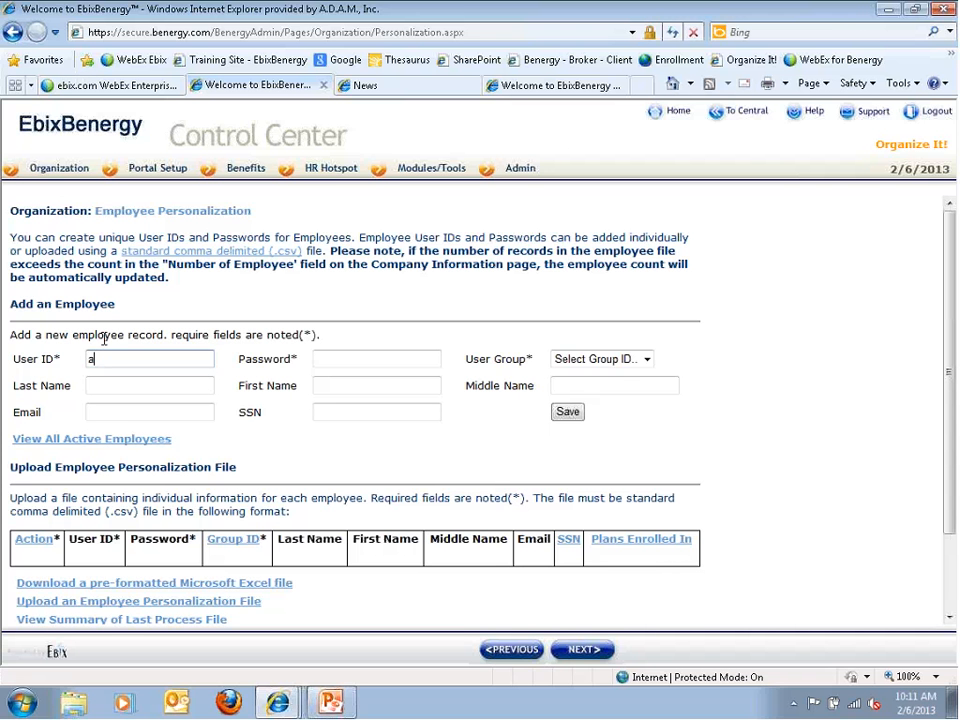
key("Tab")
type("benefits")
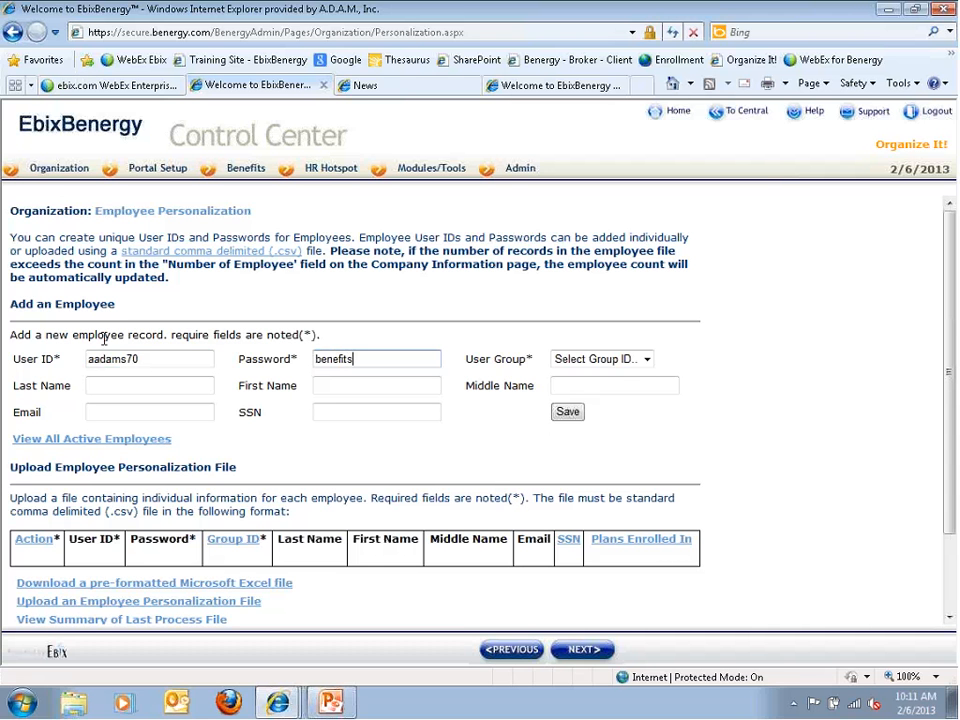
key("Tab")
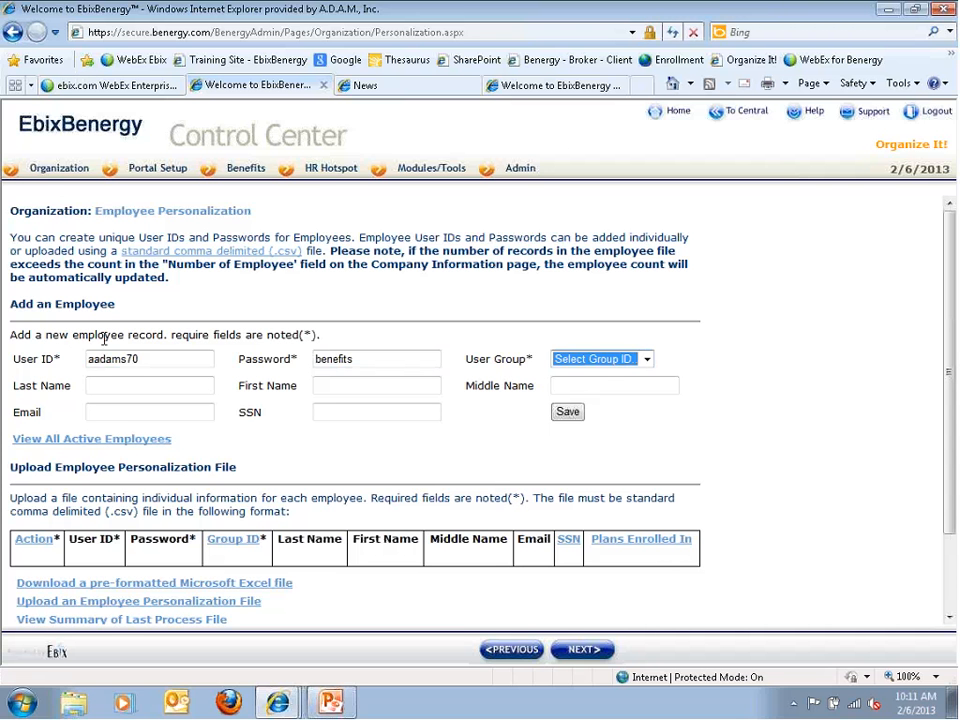
left_click(621, 363)
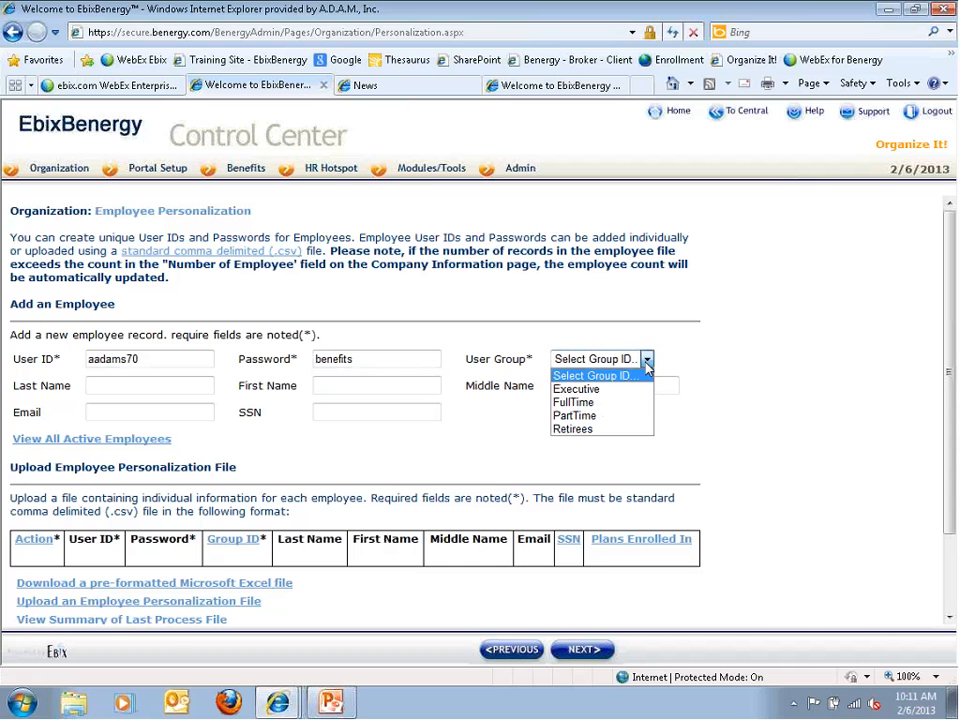
left_click(590, 403)
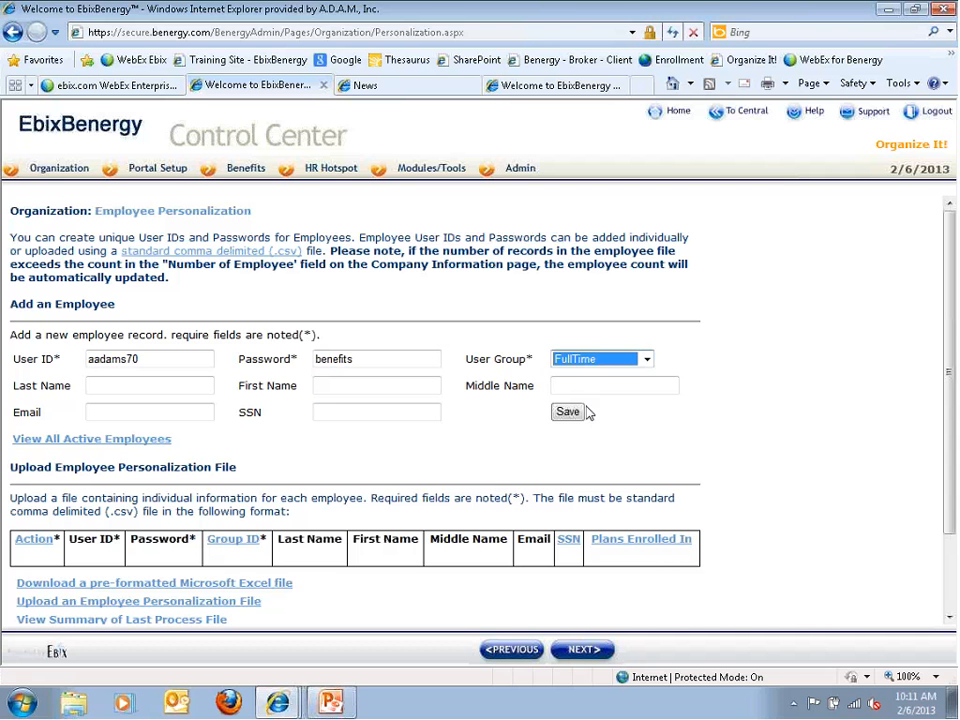
Fill in the employee's last name, first name, e-mail and SSN, and save the record
left_click(131, 389)
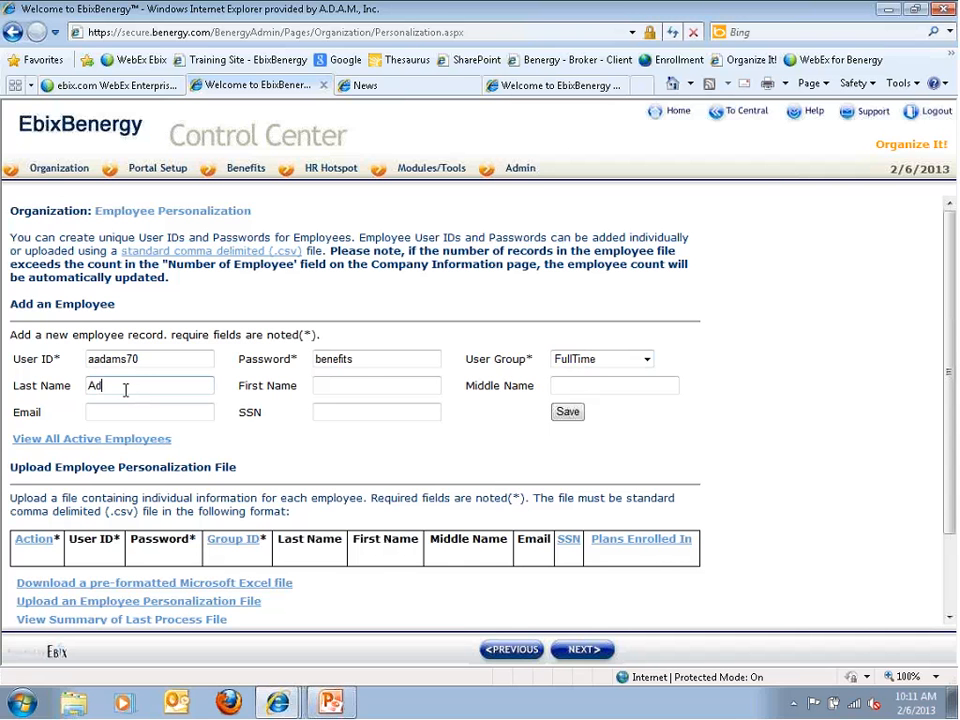
key("Tab")
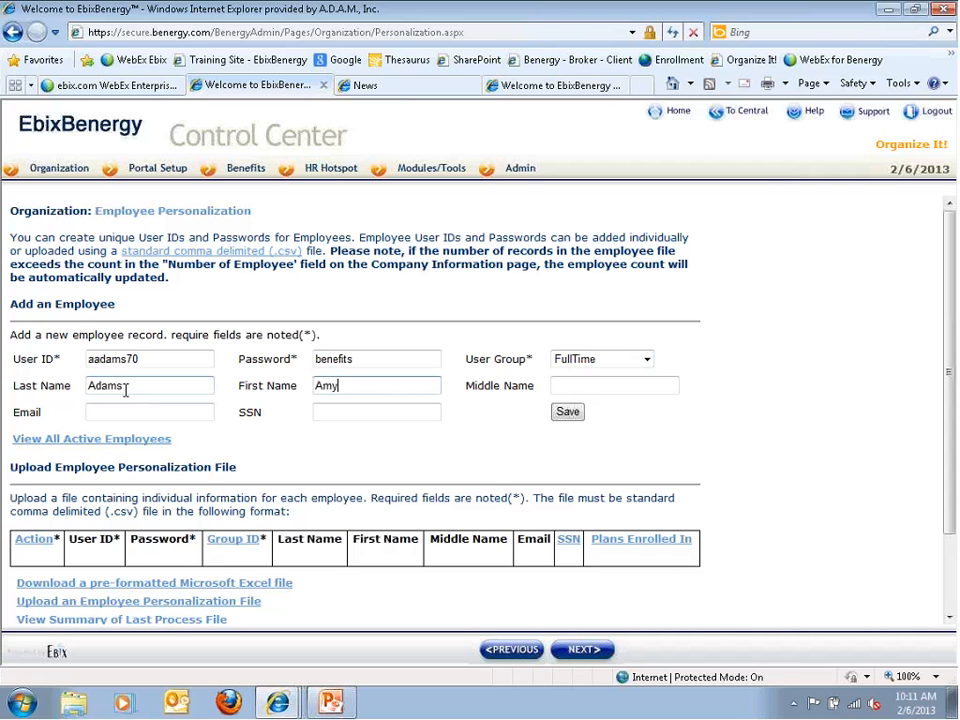
key("Tab")
key("Tab")
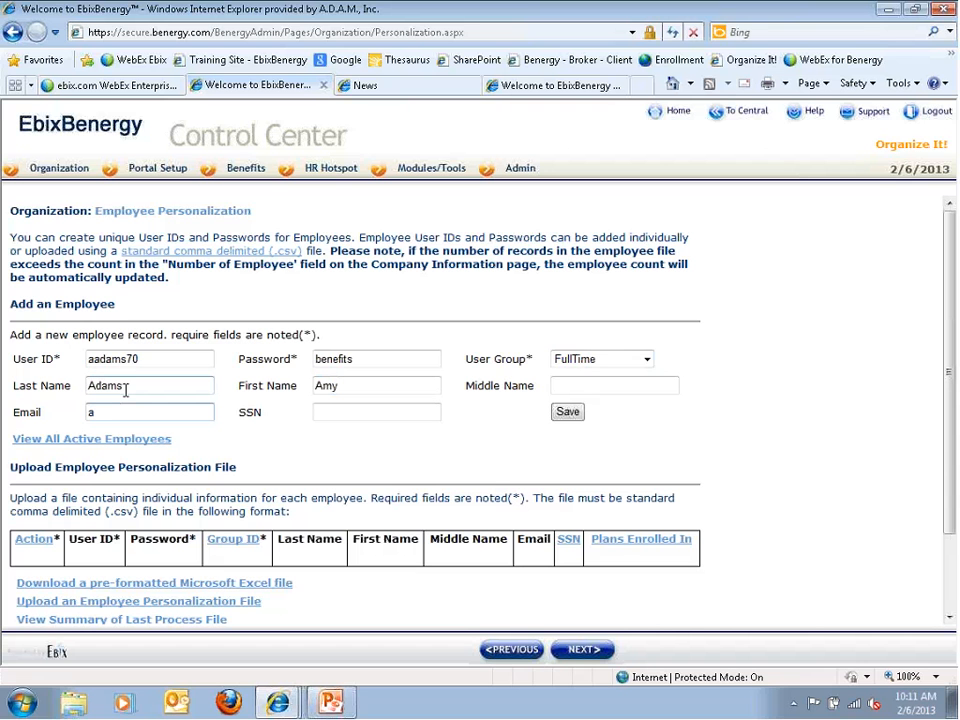
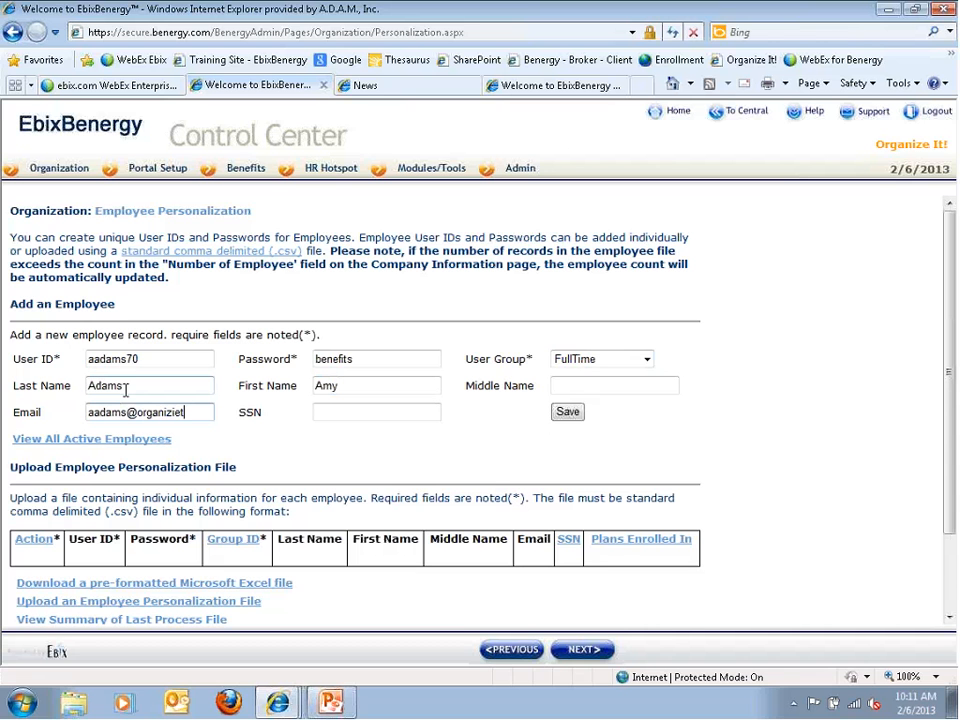
key("Tab")
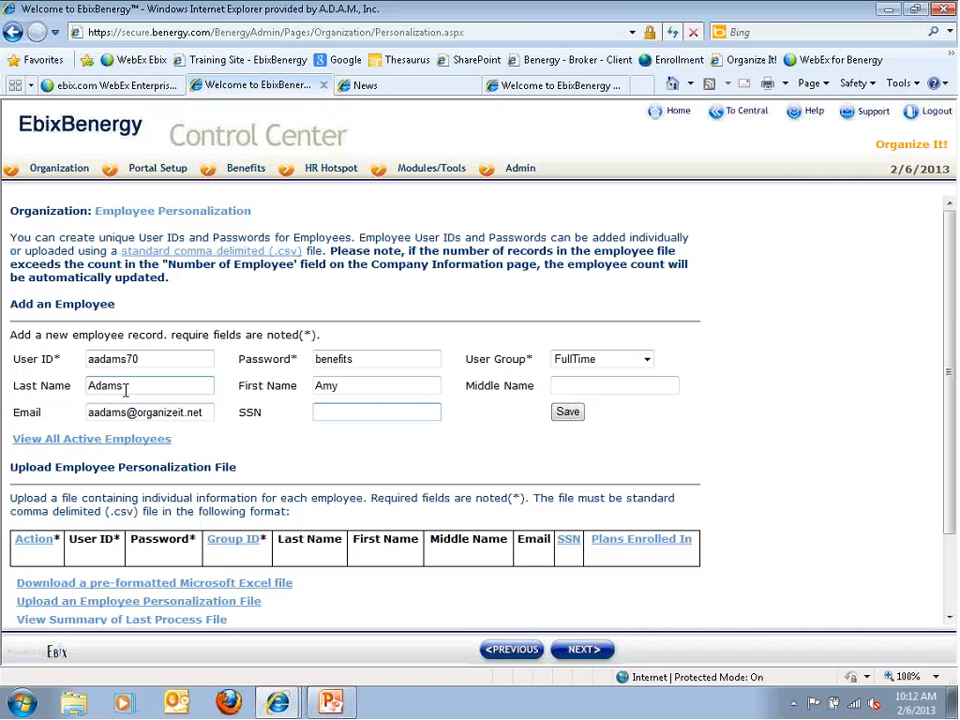
left_click(568, 413)
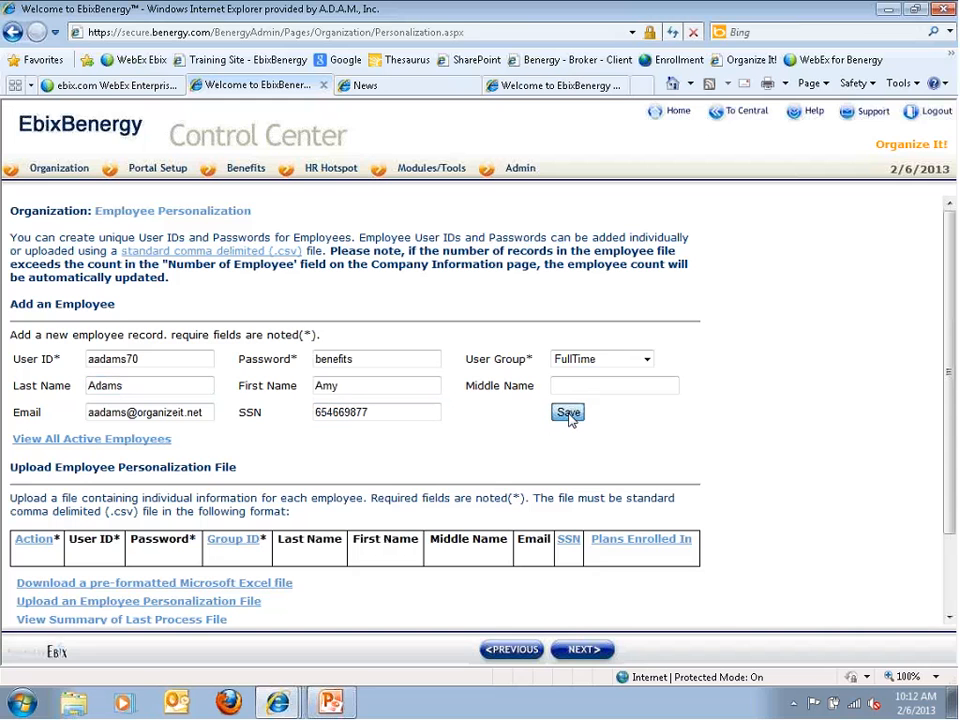
left_click_drag(76, 432, 141, 452)
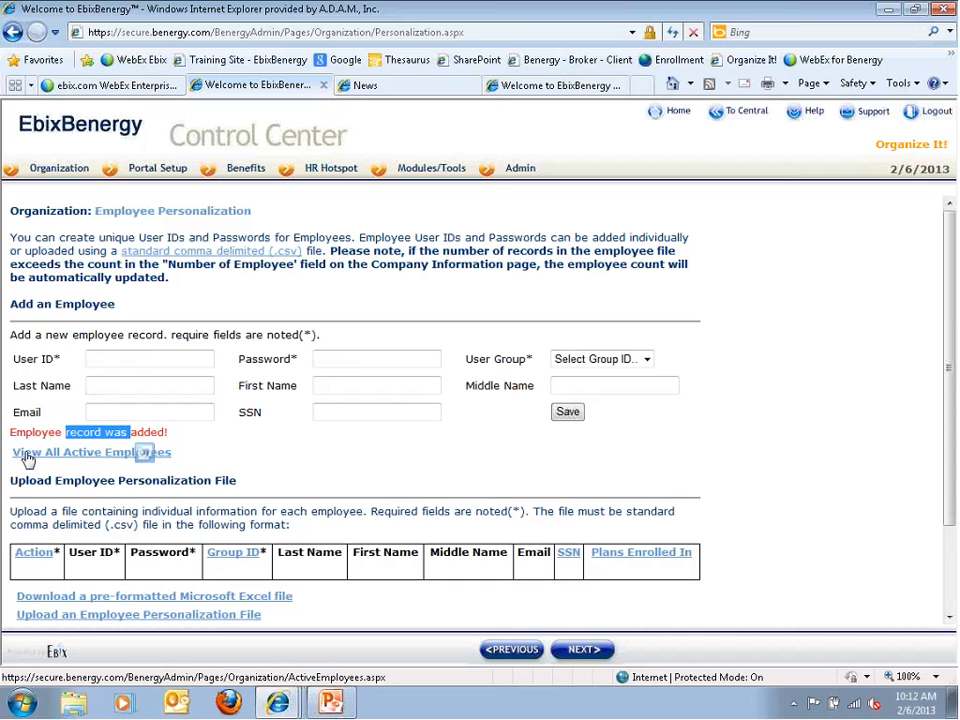
Show all active employee records, sorting by first name, user group, then last name
left_click(57, 458)
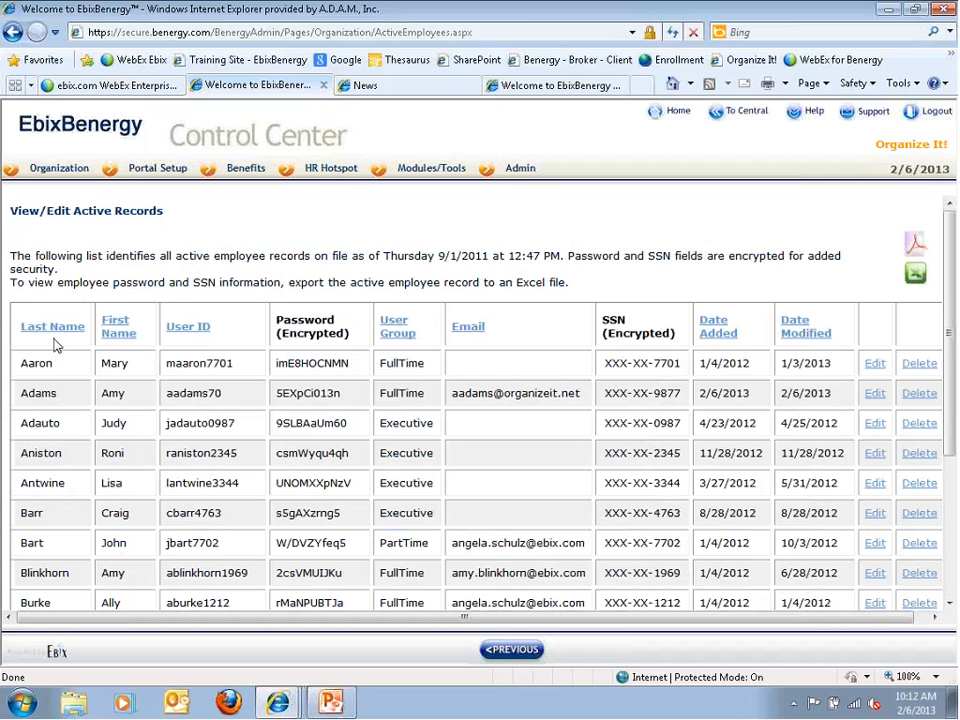
left_click(114, 333)
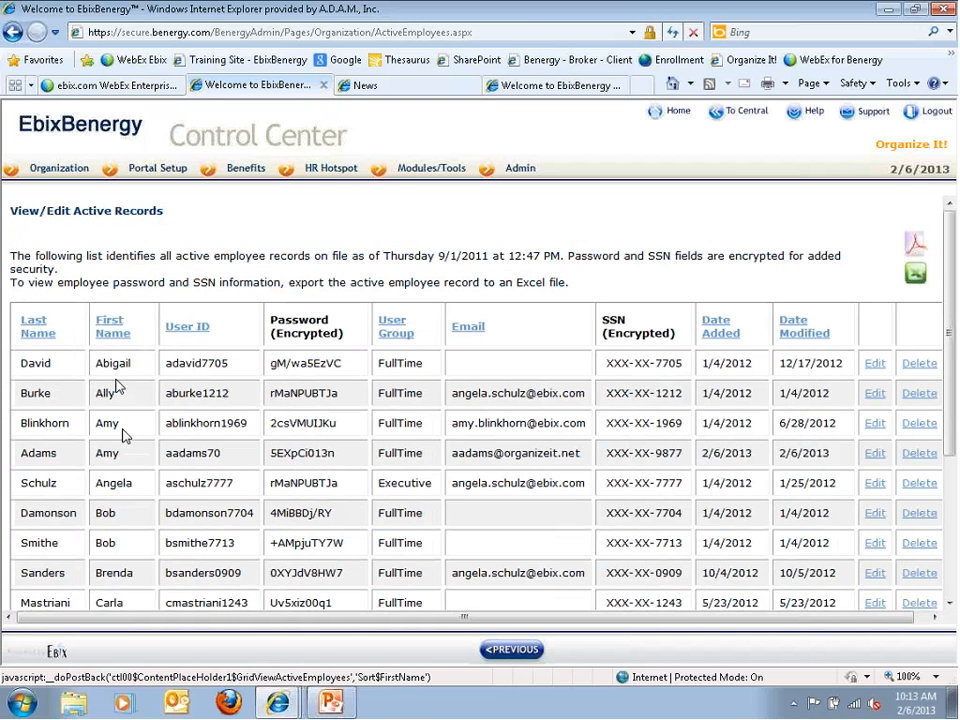
left_click(390, 330)
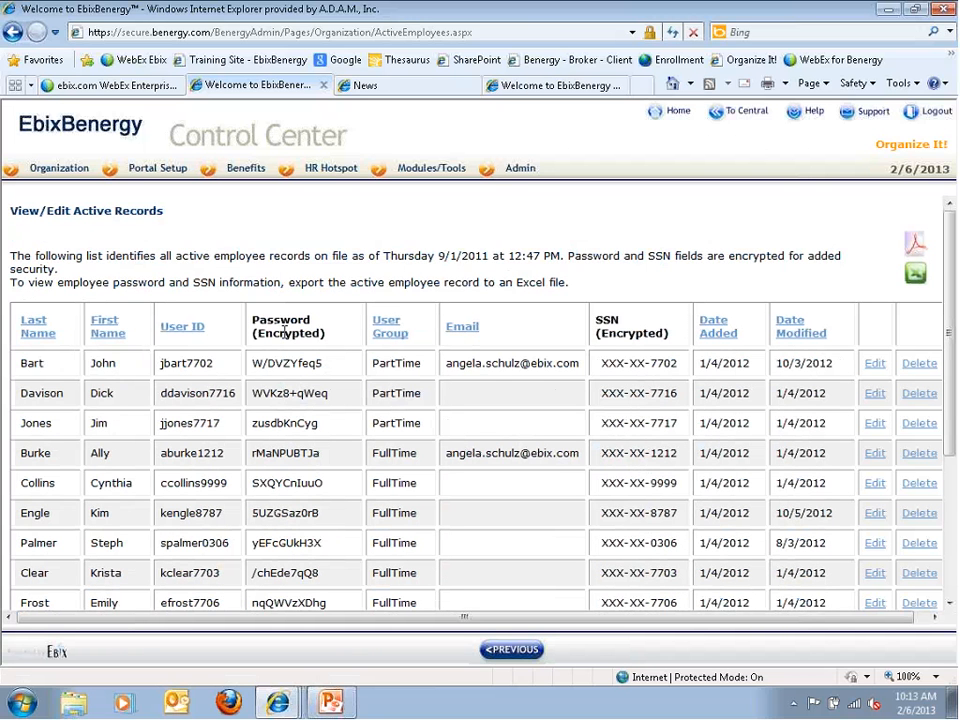
left_click(42, 335)
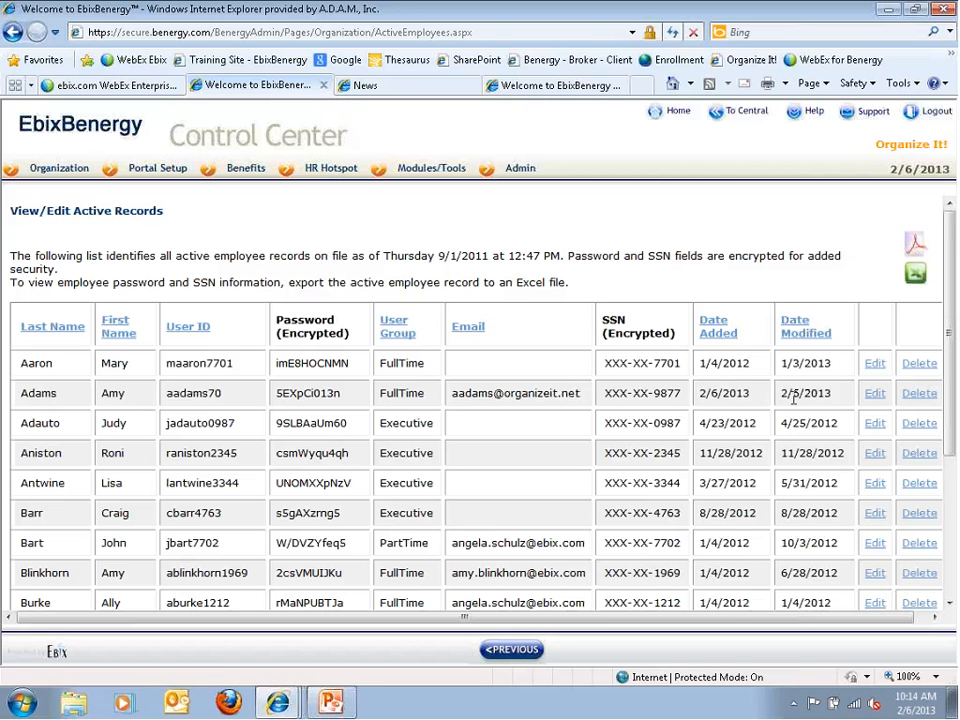
Edit the newly added employee's row: enter a new first name and set user group to Executive
left_click(872, 395)
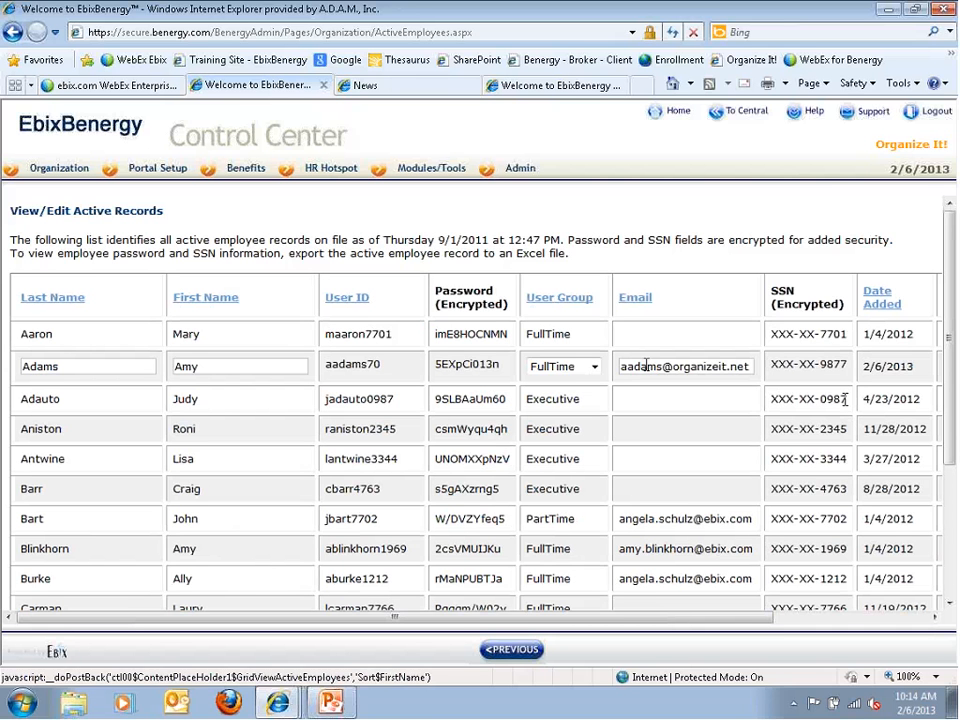
left_click(212, 368)
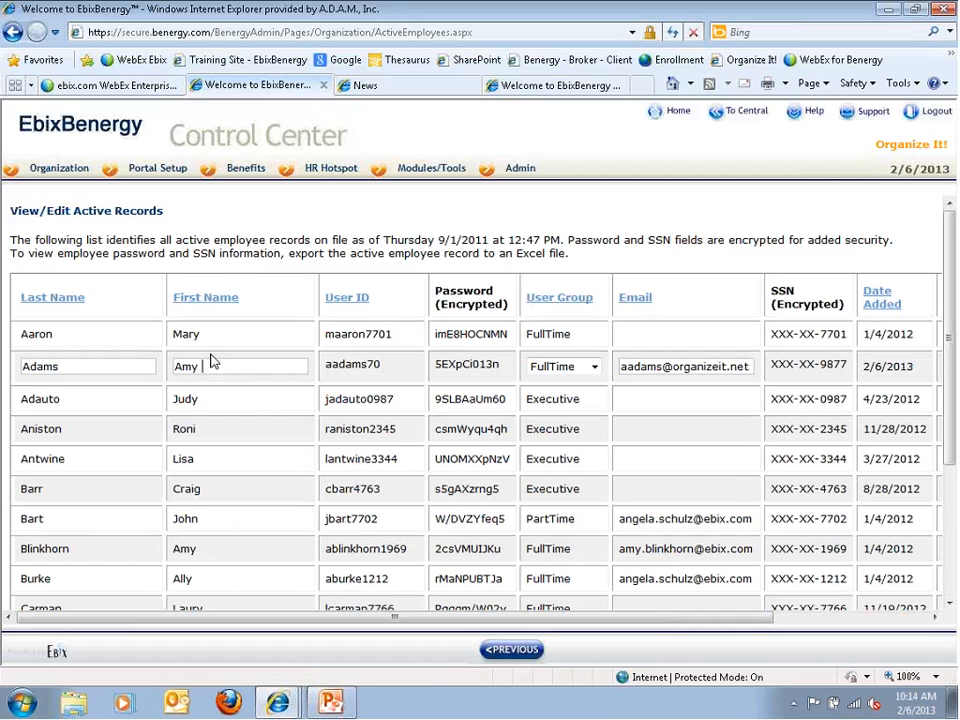
type("Marie")
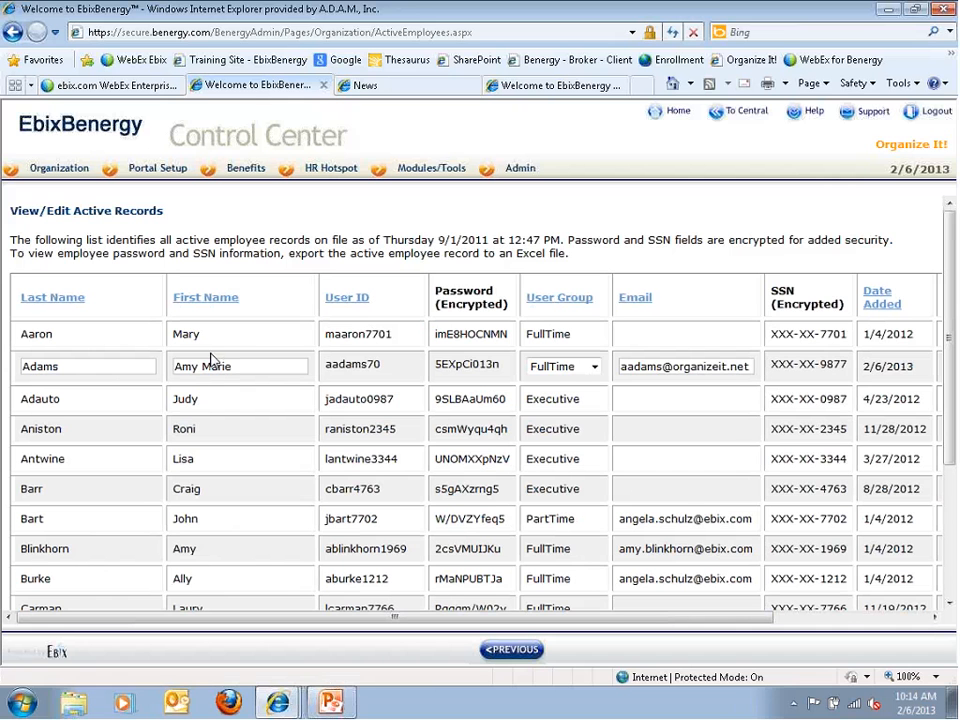
left_click(594, 368)
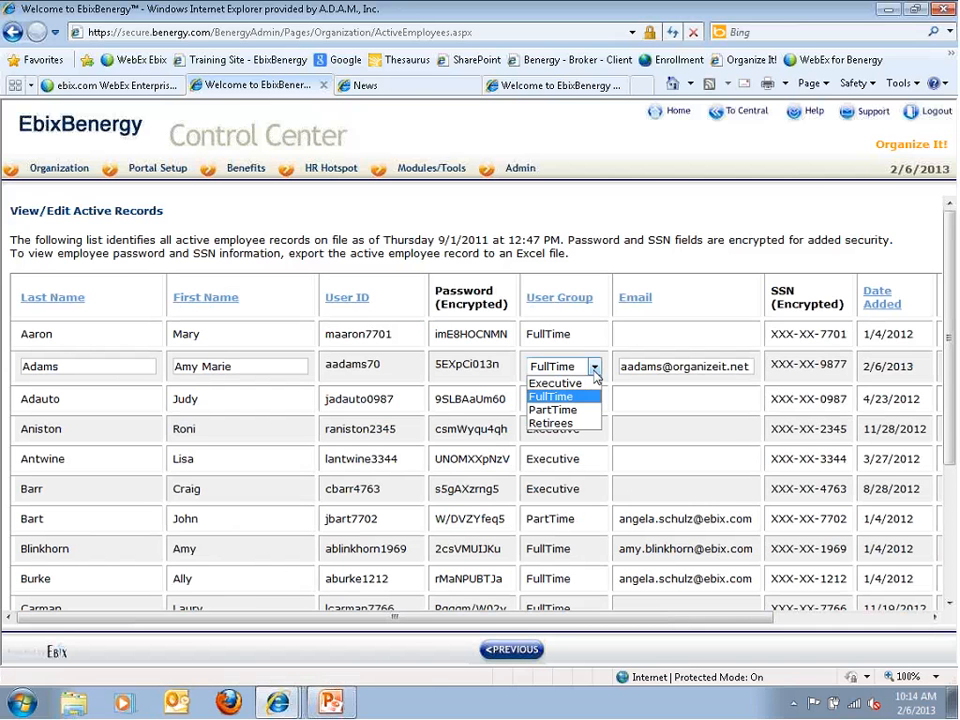
left_click(586, 384)
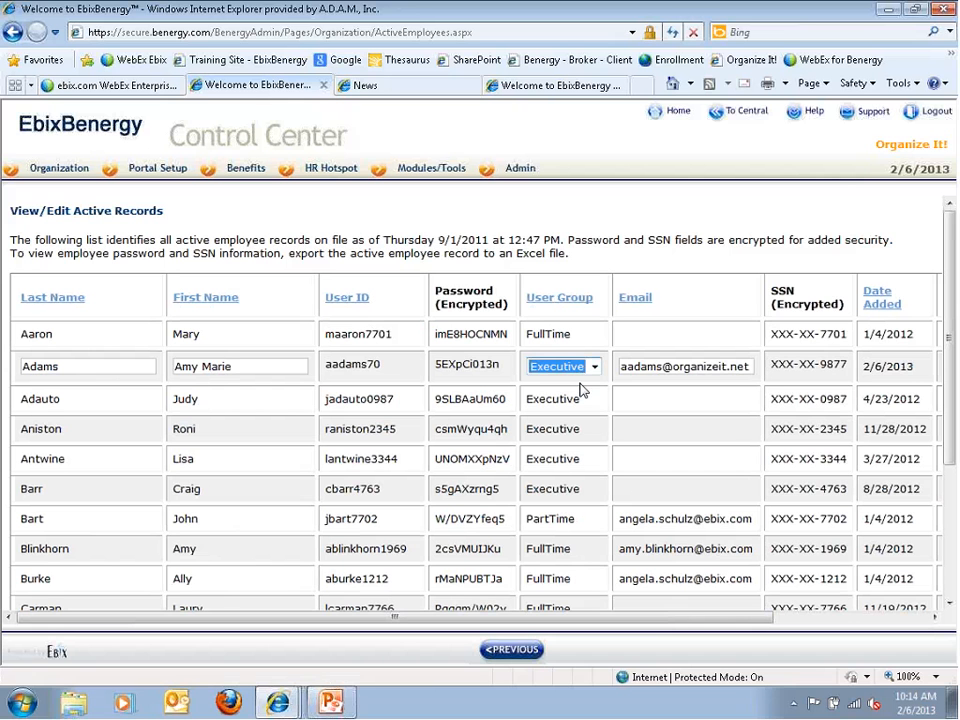
Append 99 to the email address, save the record, and reopen it for editing
left_click(658, 367)
type("99")
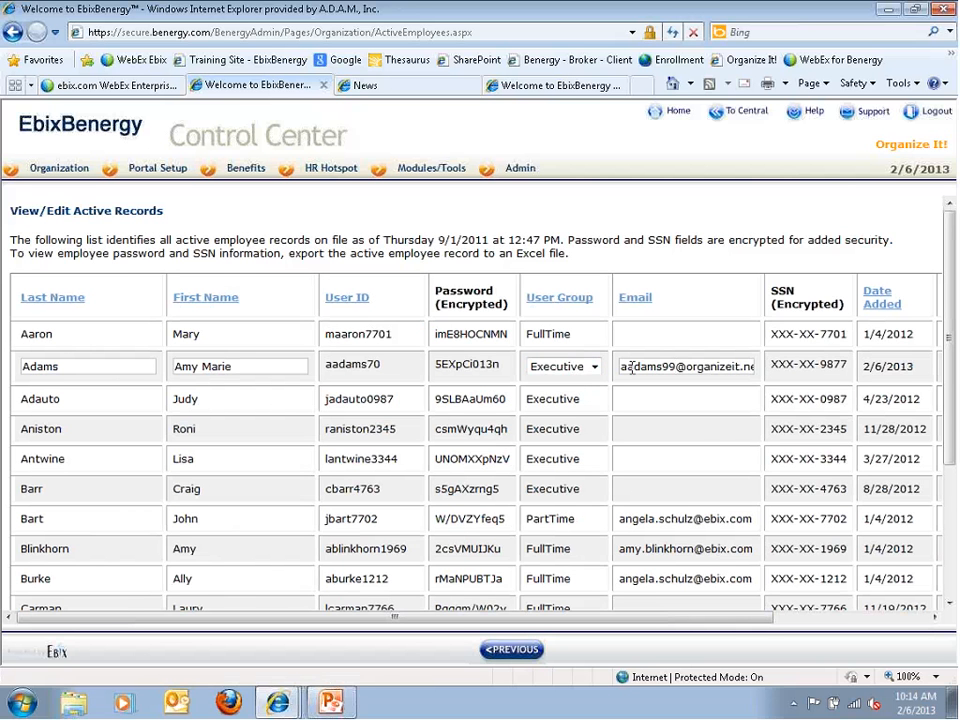
left_click(831, 618)
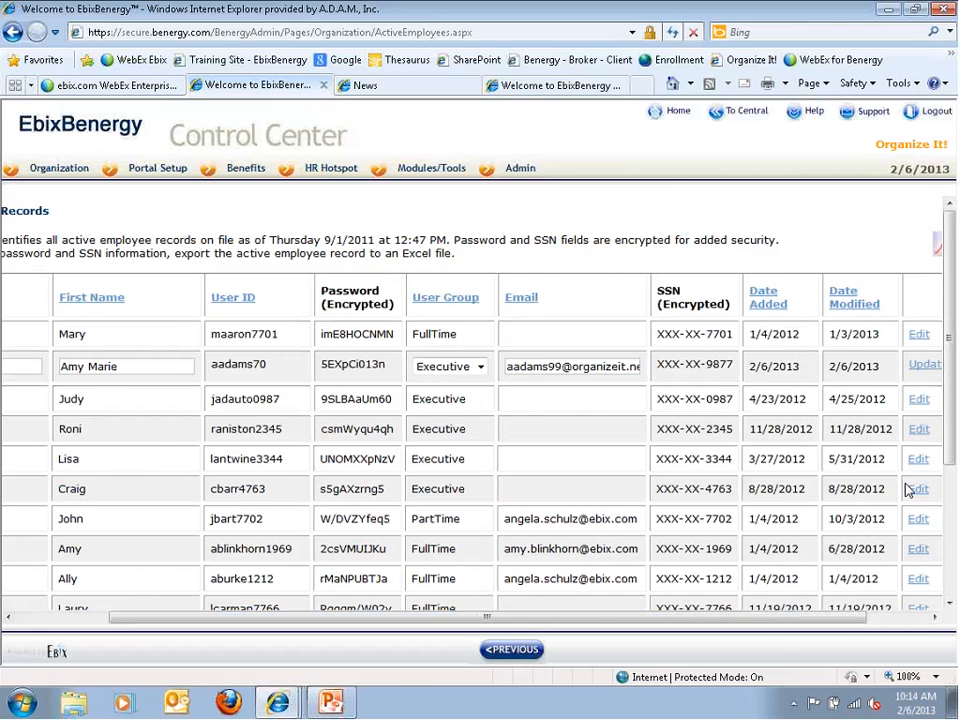
left_click(925, 368)
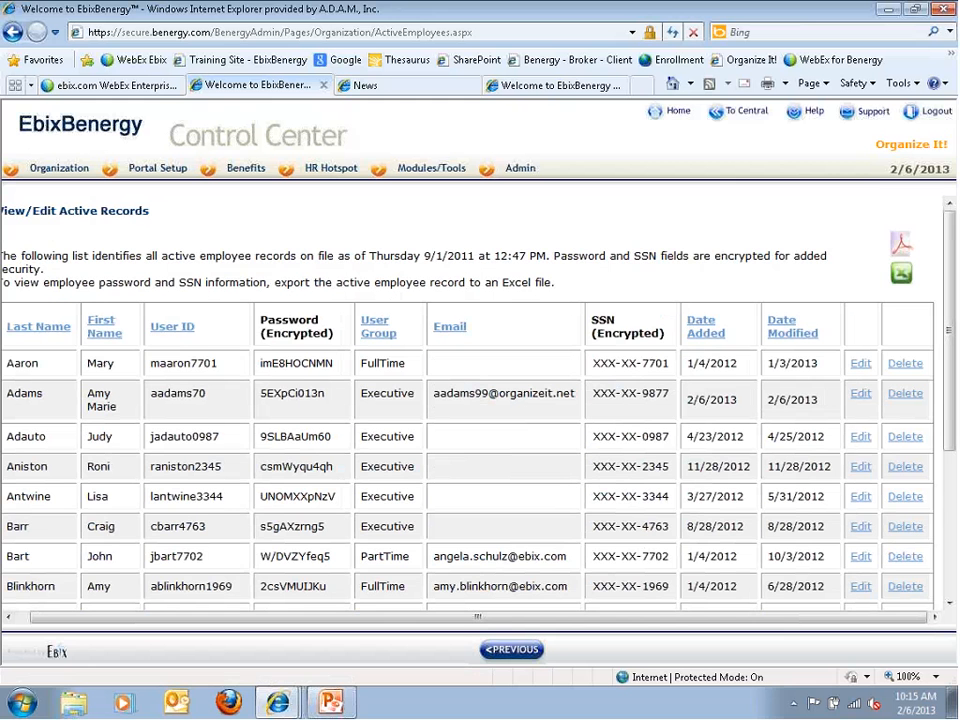
left_click(862, 394)
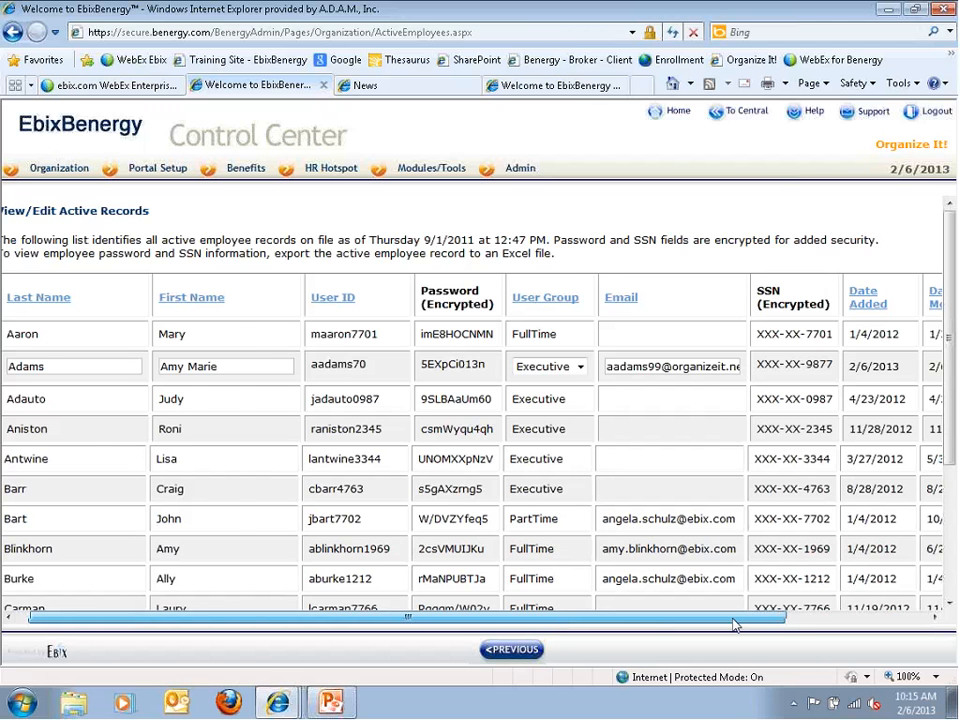
Delete the employee record added 2/6/2013 and confirm the removal
left_click_drag(562, 626, 707, 626)
left_click(905, 366)
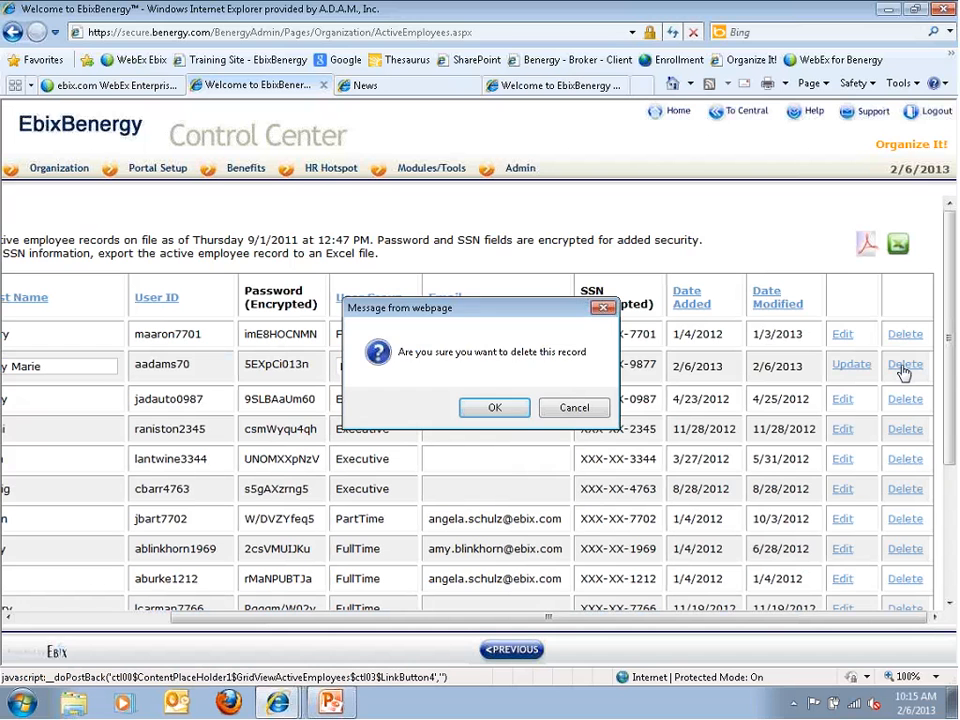
left_click(491, 410)
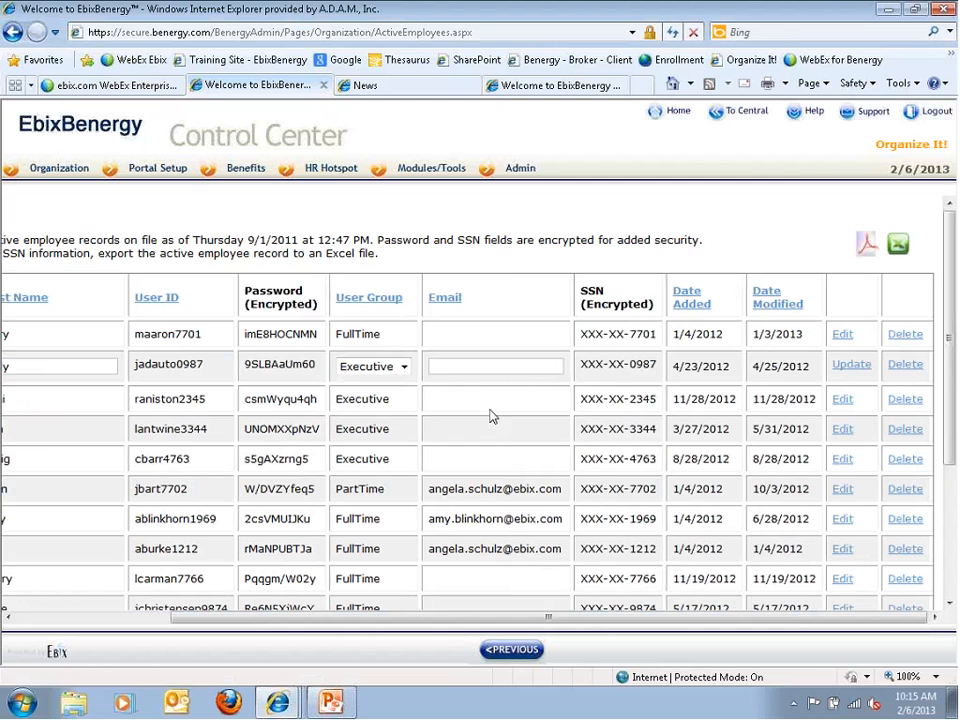
Go to the next page of active employee records
left_click_drag(583, 619, 399, 619)
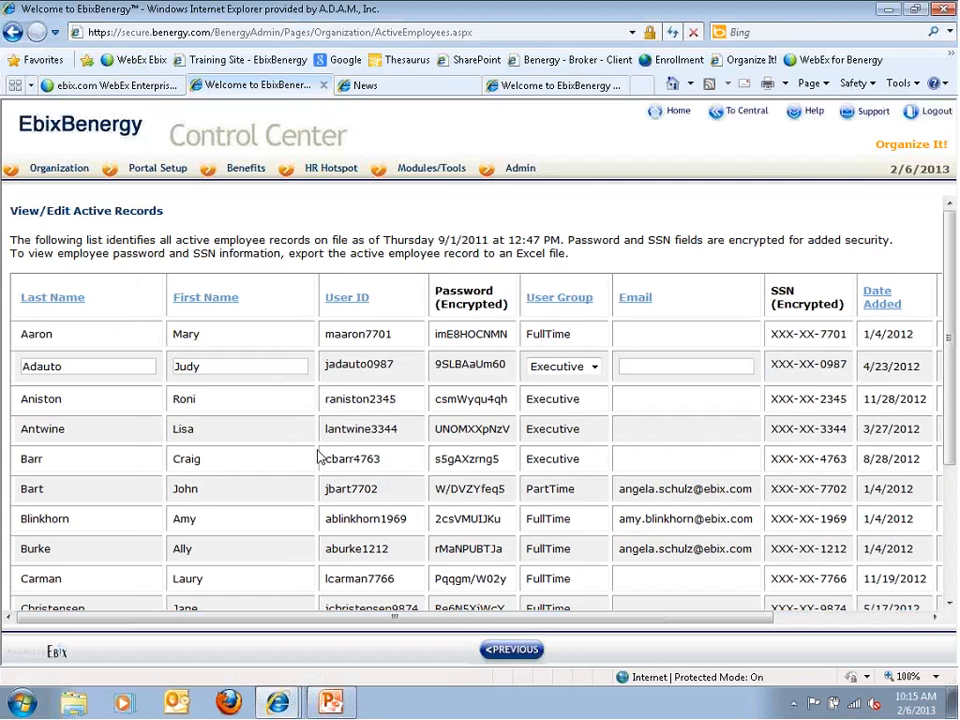
scroll(190, 489, "down", 3)
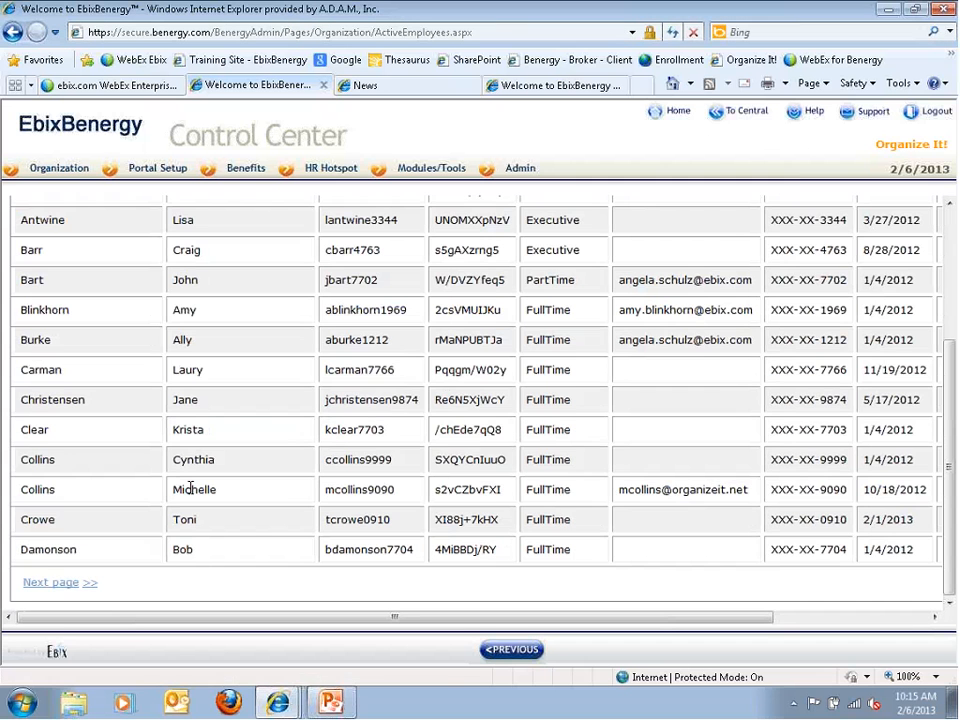
left_click(48, 585)
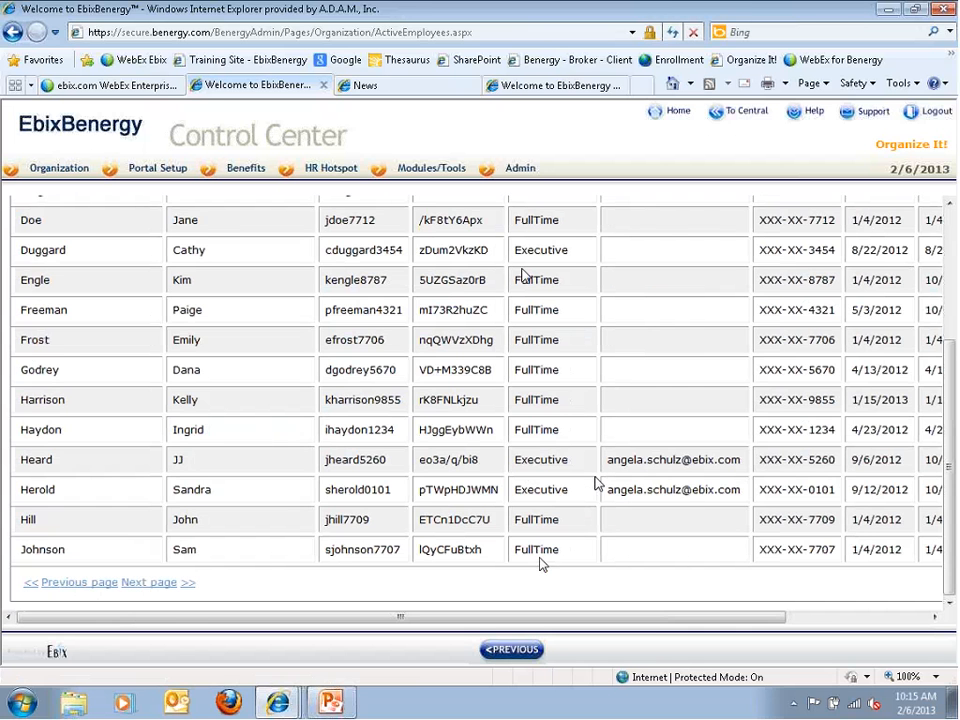
Export the active employee list as a PDF and open it in Adobe Acrobat
scroll(595, 484, "up", 3)
scroll(593, 487, "right", 4)
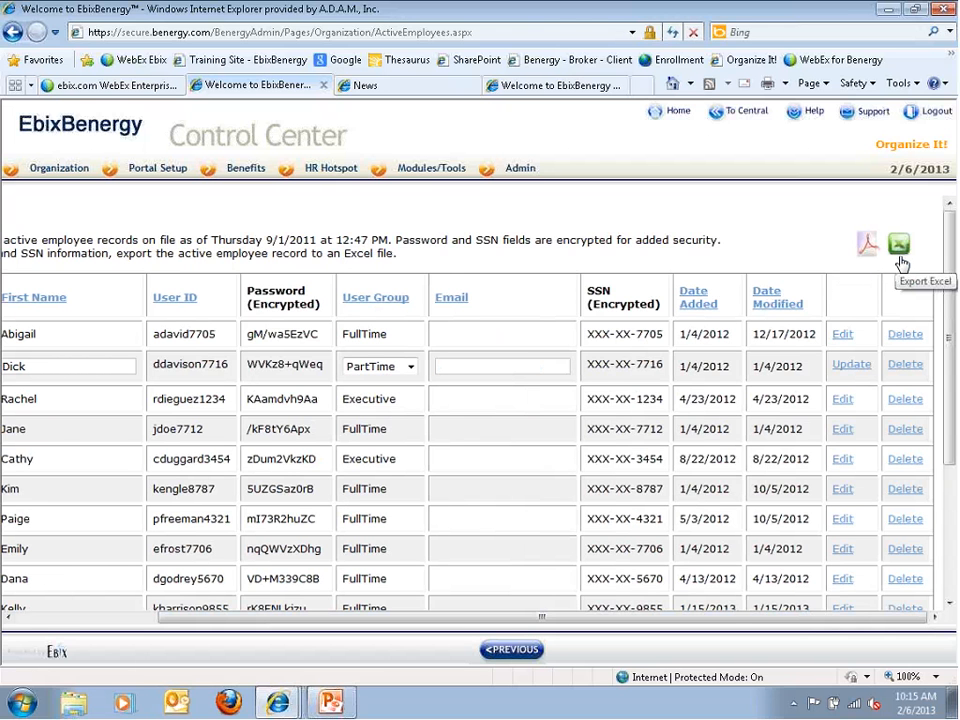
left_click(870, 257)
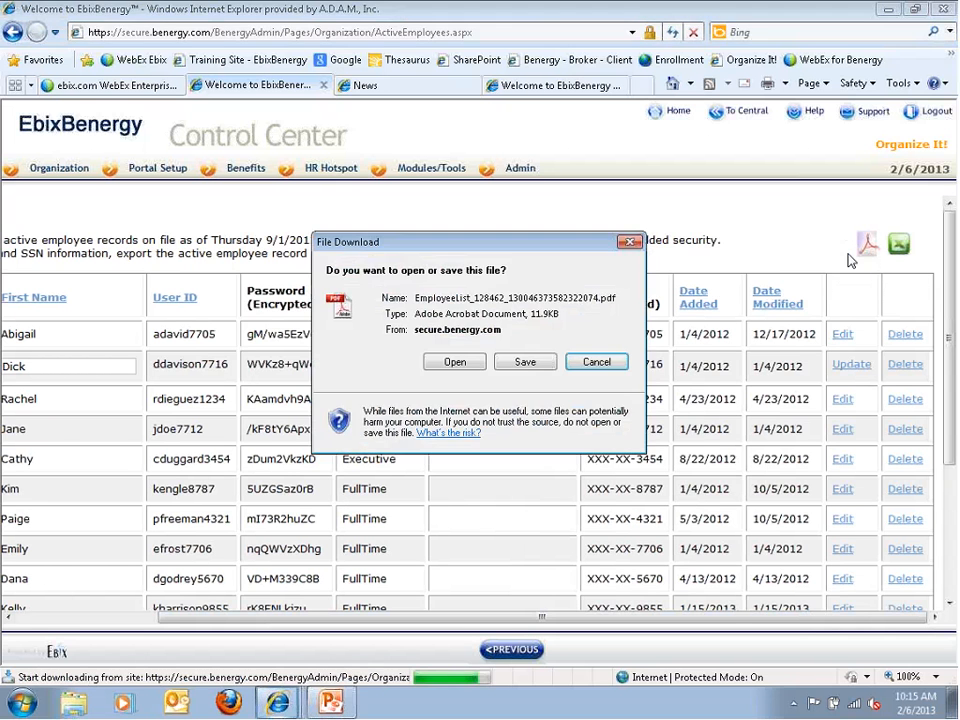
left_click(455, 362)
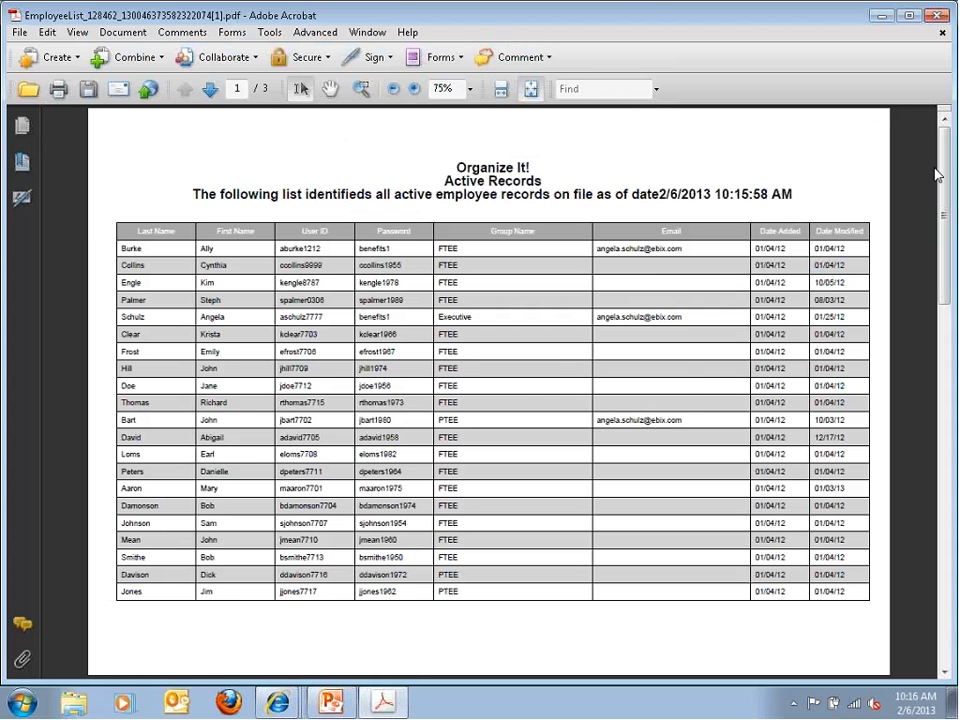
Close the exported employee list PDF in Acrobat without saving changes
left_click(938, 17)
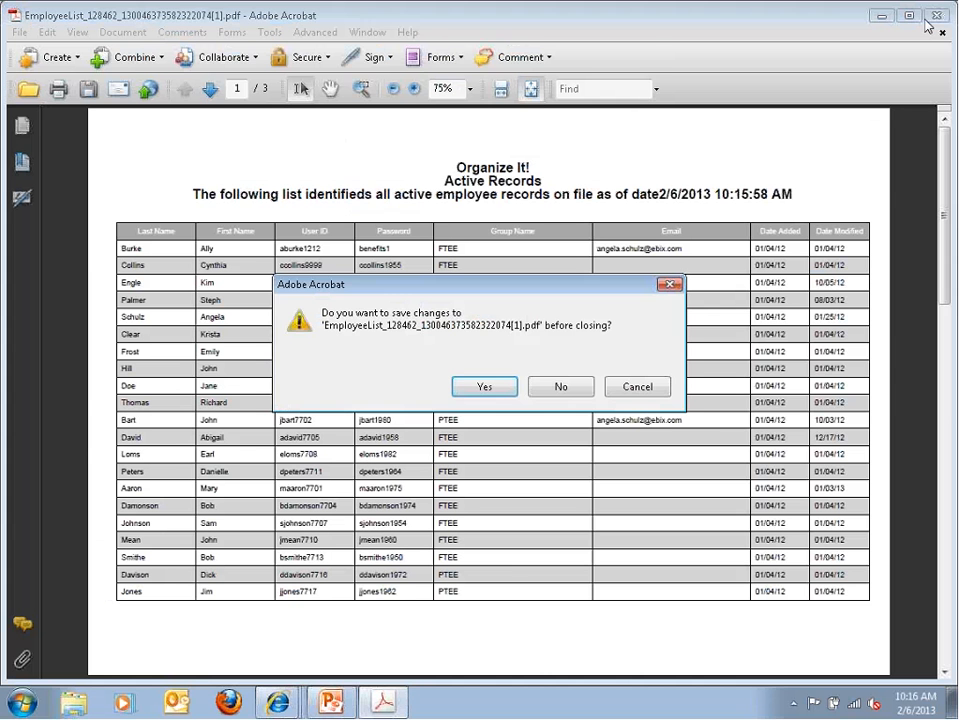
left_click(557, 388)
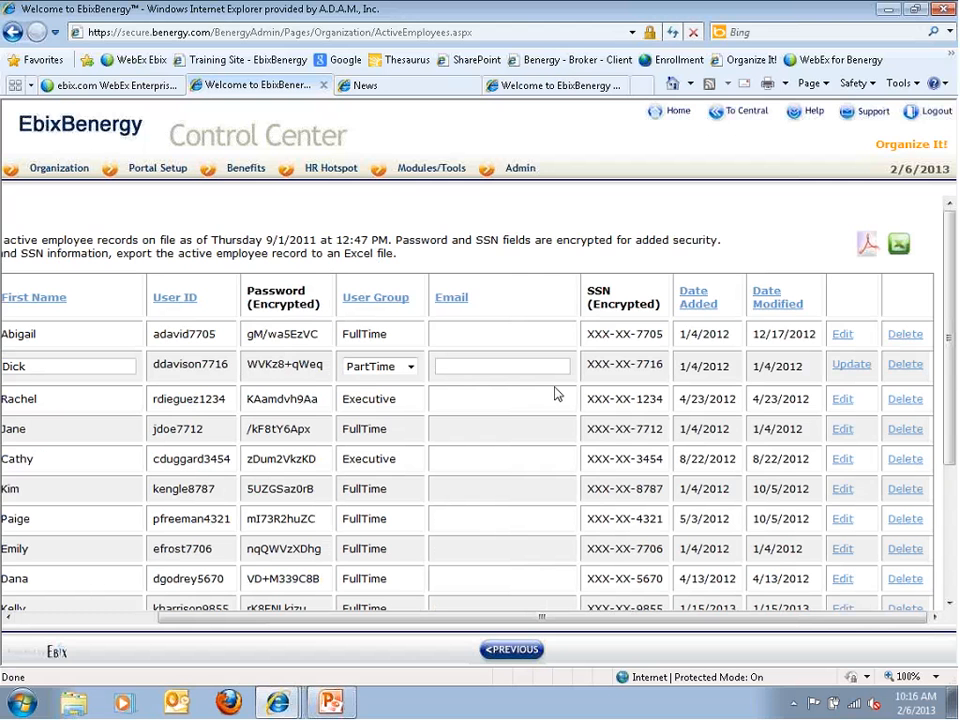
Return to the Employee Personalization page with its empty Add an Employee form
left_click(500, 652)
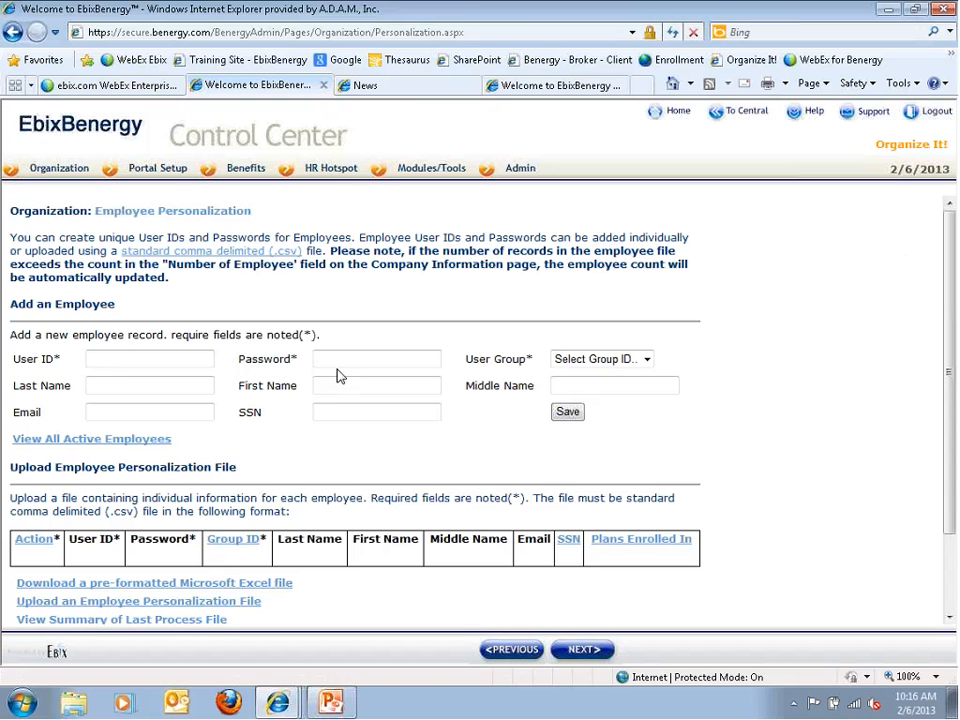
scroll(336, 384, "down", 1)
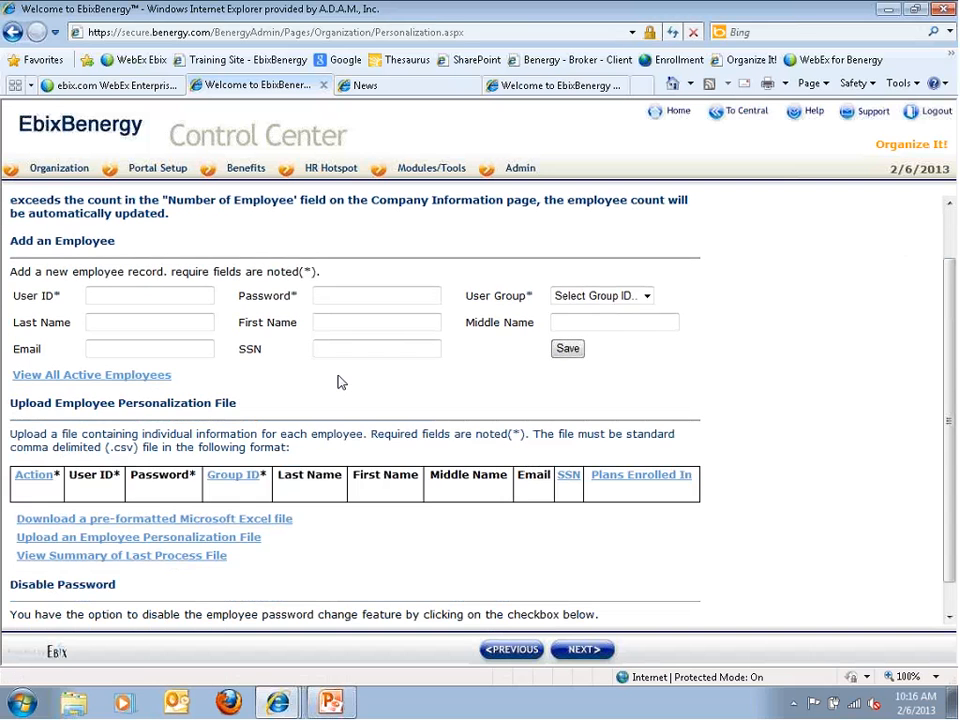
scroll(206, 381, "up", 1)
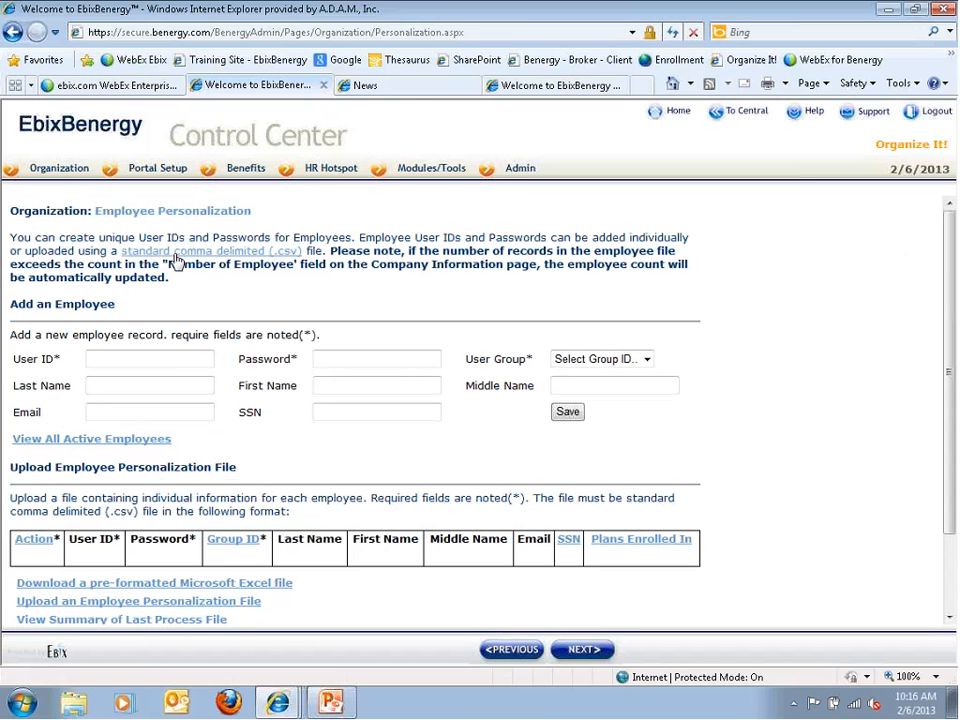
left_click(175, 254)
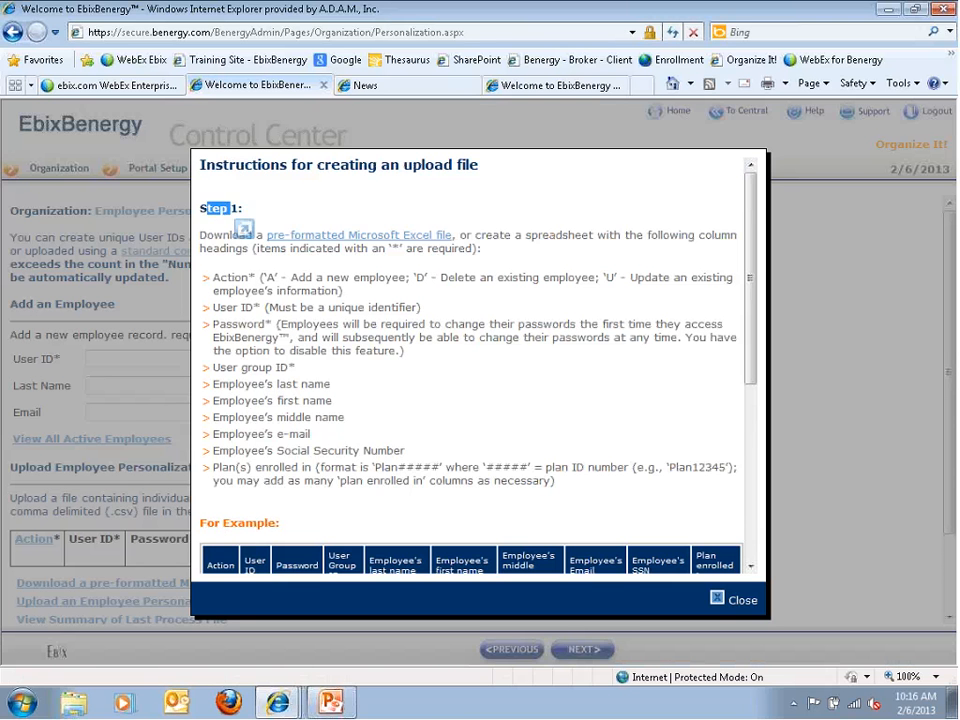
scroll(261, 442, "down", 3)
scroll(261, 442, "down", 3)
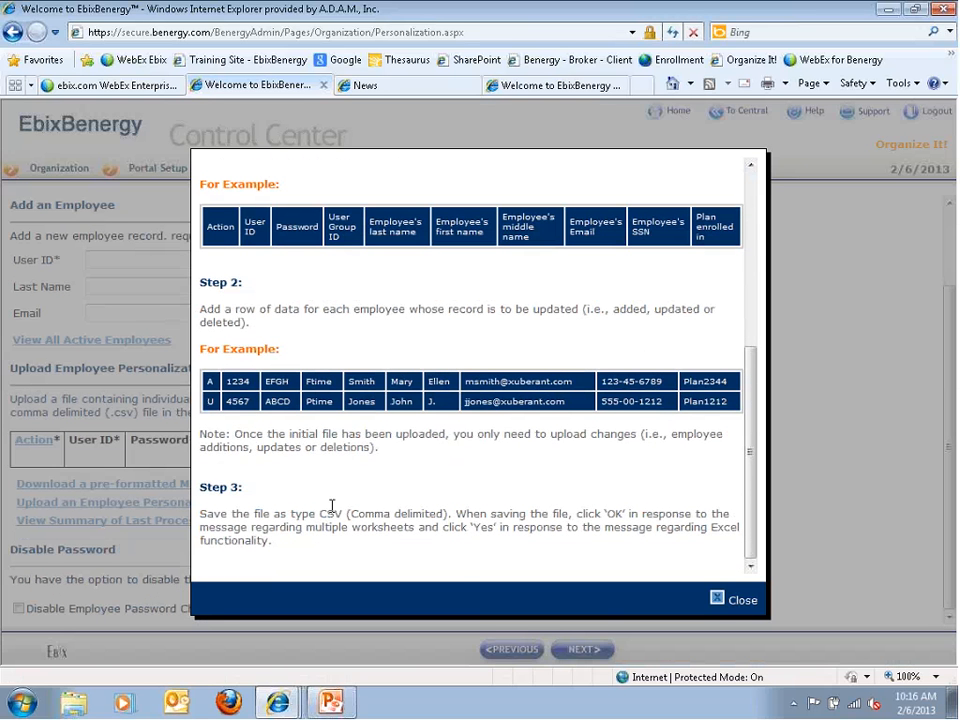
left_click(720, 600)
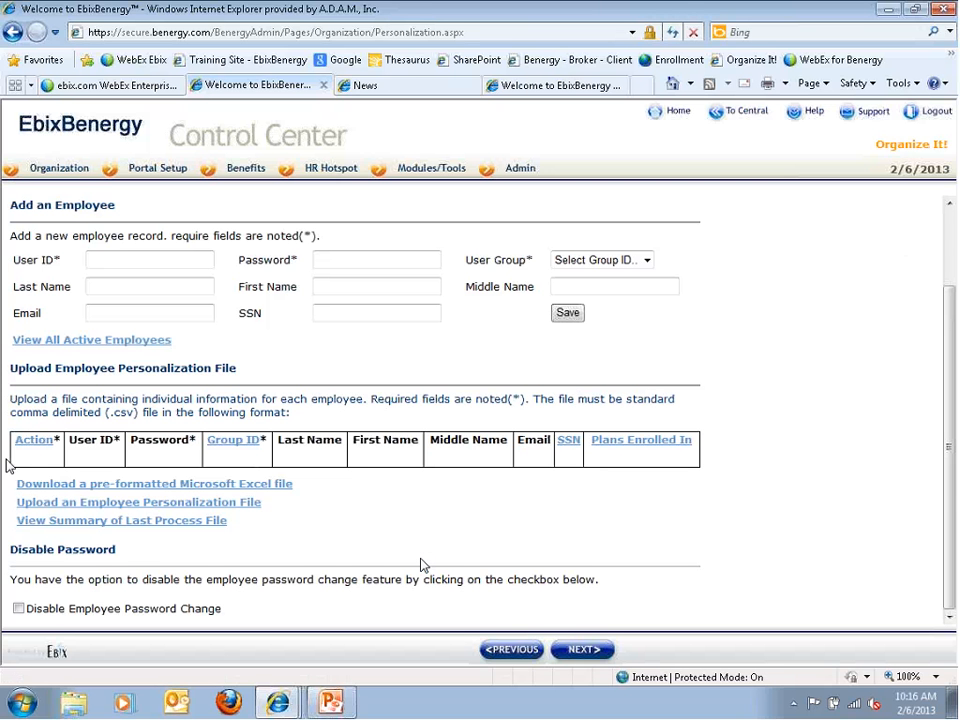
left_click(242, 447)
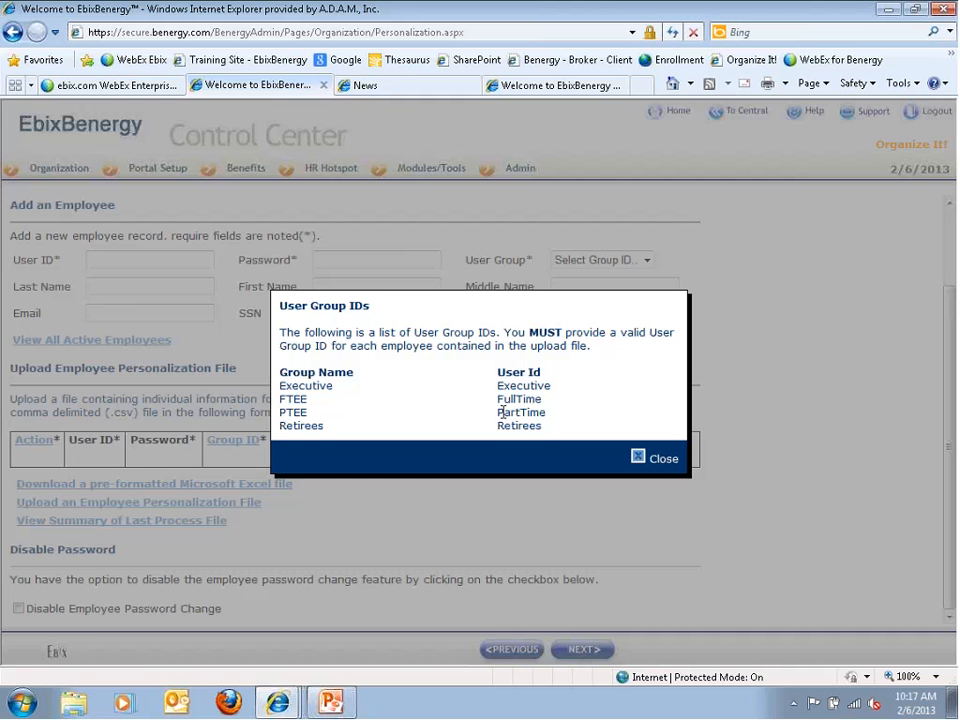
left_click(640, 460)
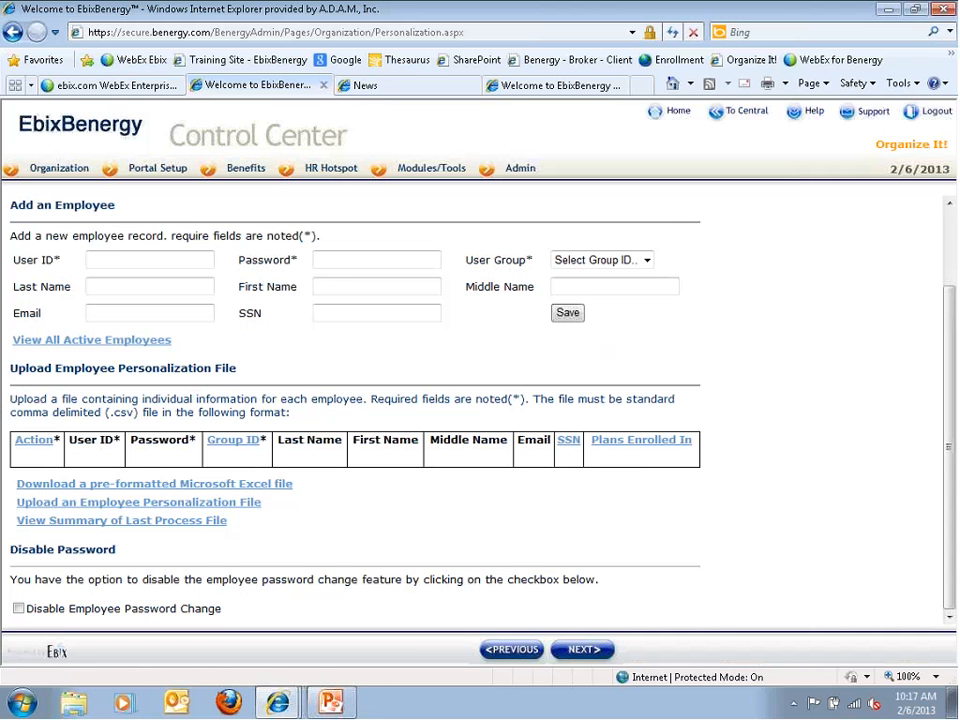
Download the EncounterFileFormat.xls upload template and choose to open it in Excel
left_click(65, 485)
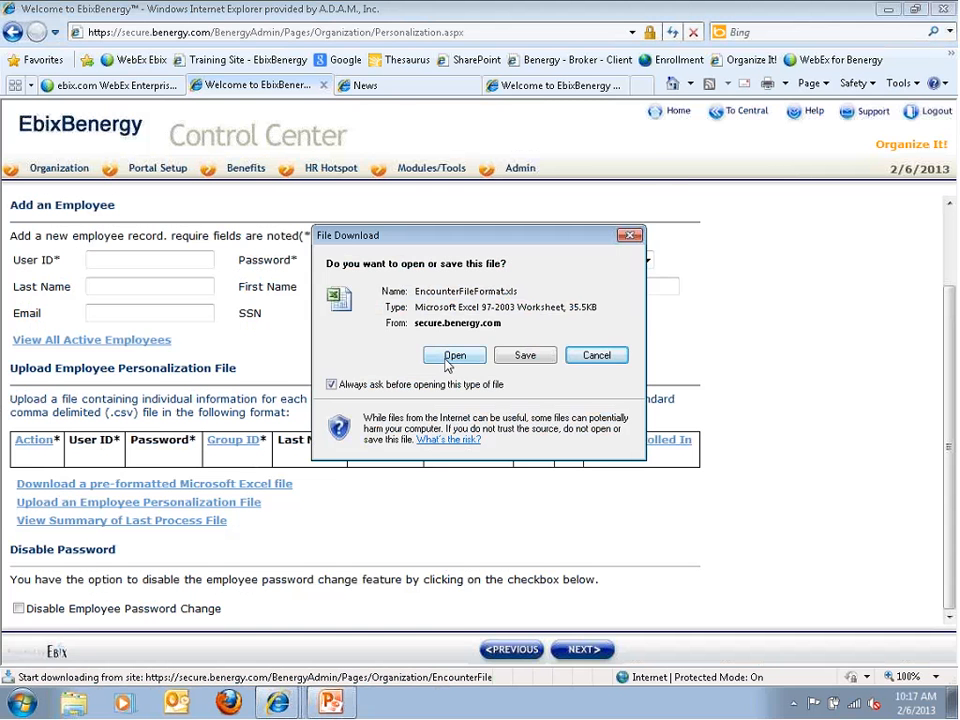
left_click(450, 360)
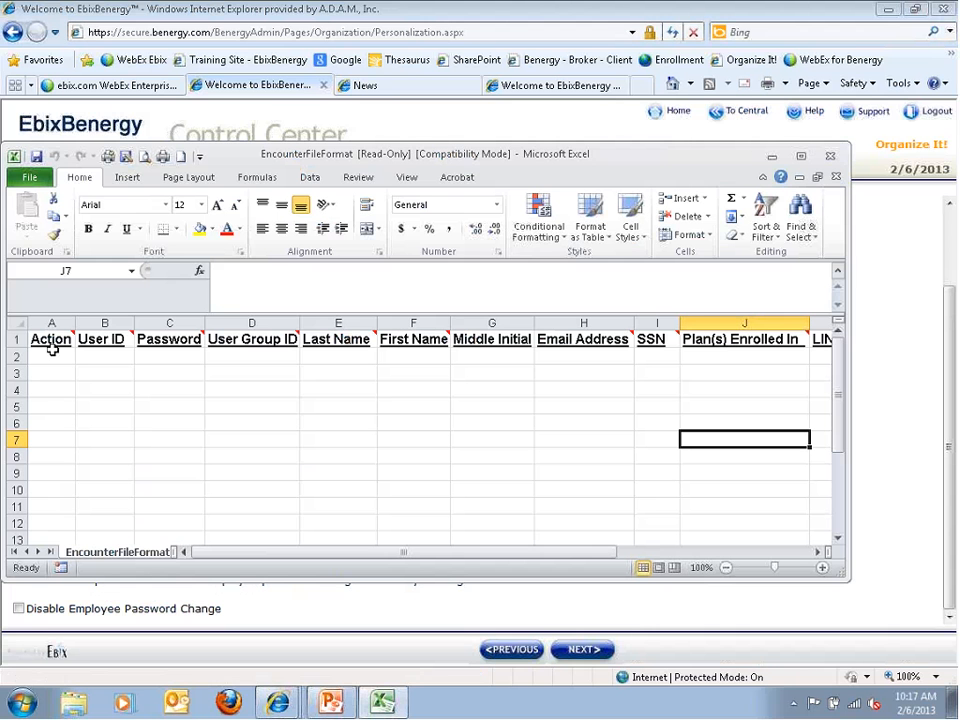
mouse_move(66, 341)
left_click(16, 357)
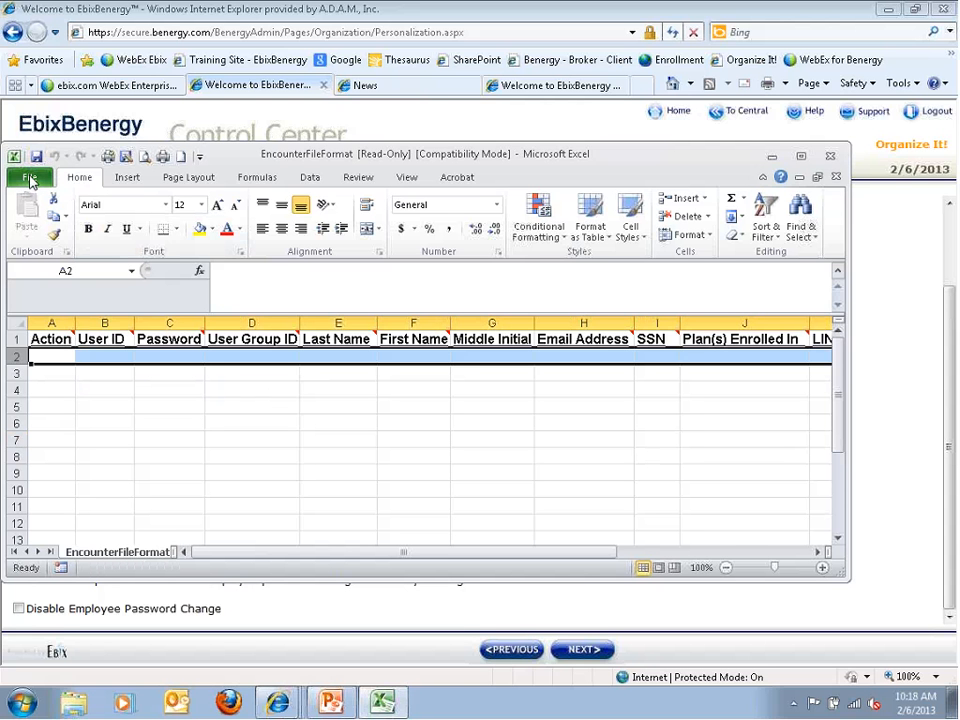
left_click(125, 157)
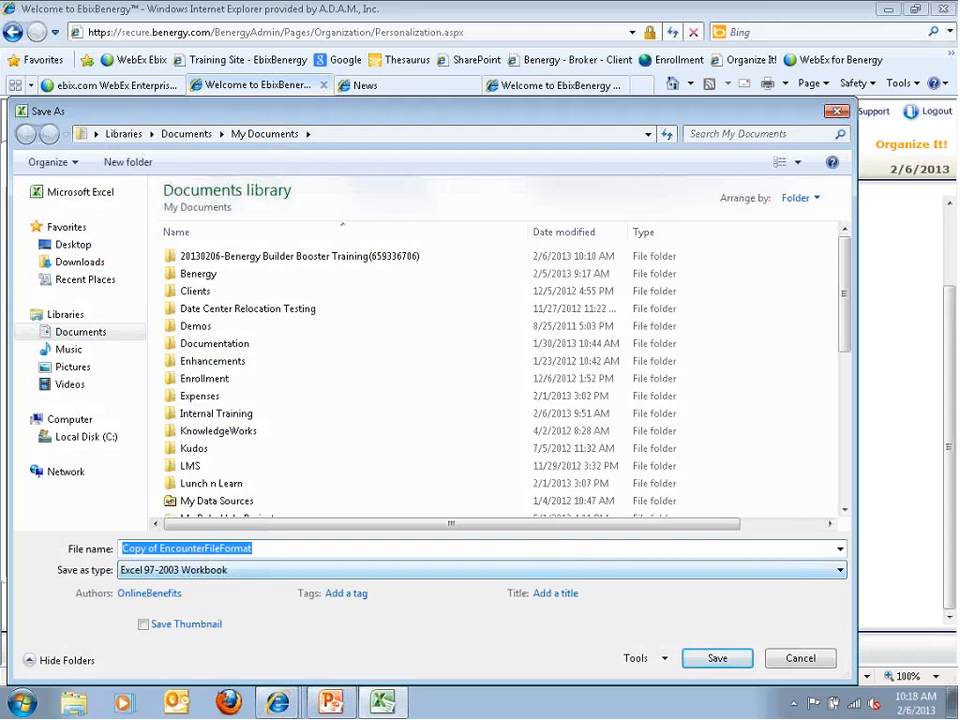
left_click(840, 575)
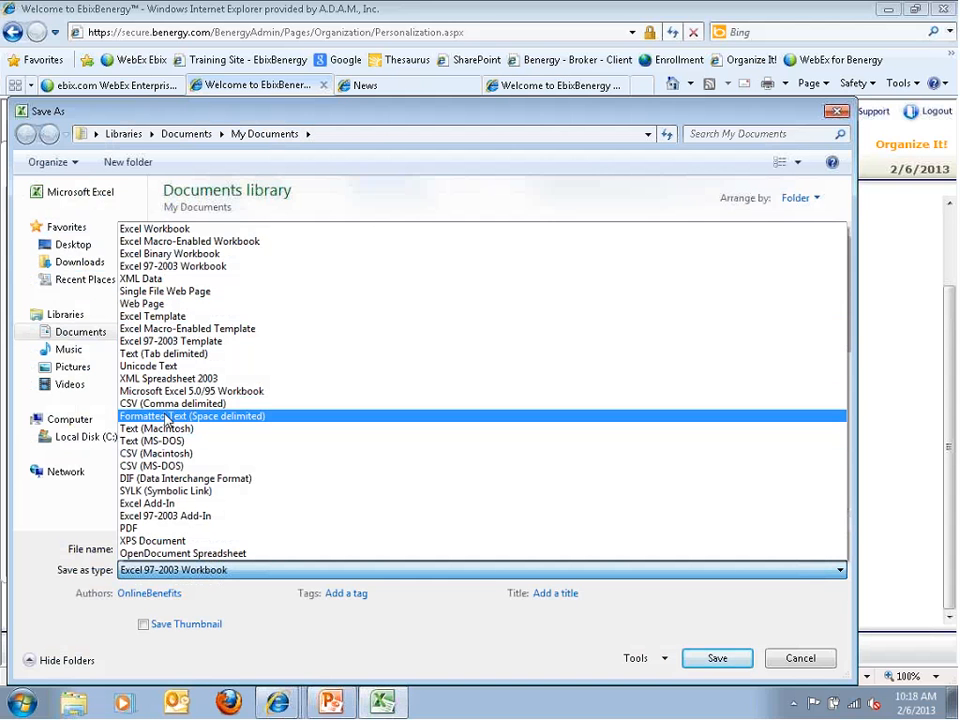
left_click(137, 406)
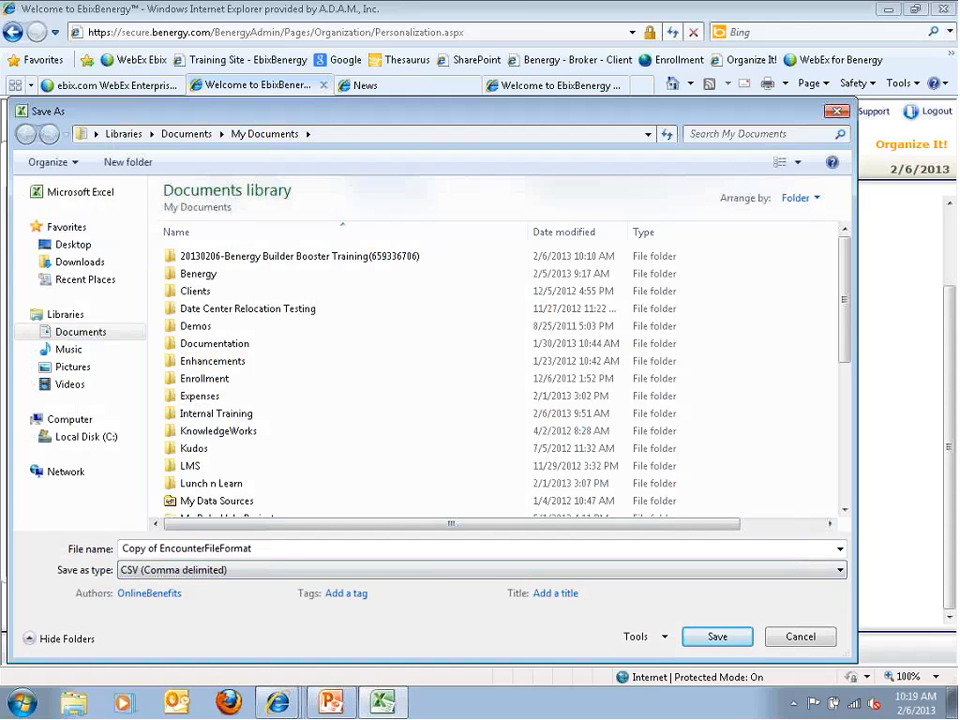
left_click(800, 636)
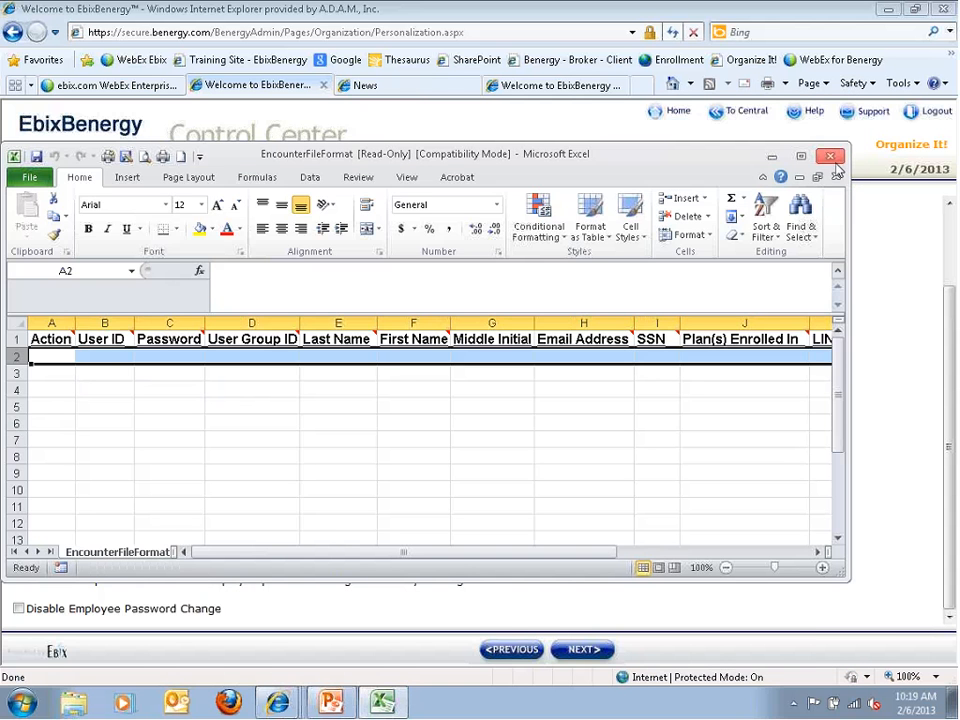
Close Excel, then start an employee personalization file upload and cancel it without uploading anything
left_click(830, 156)
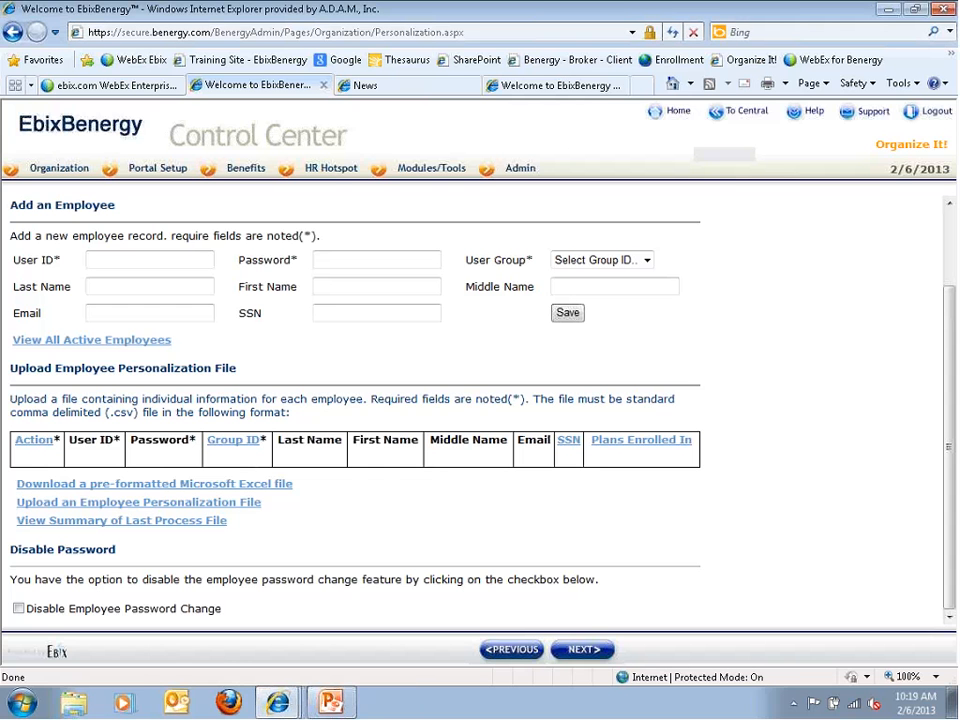
left_click(47, 511)
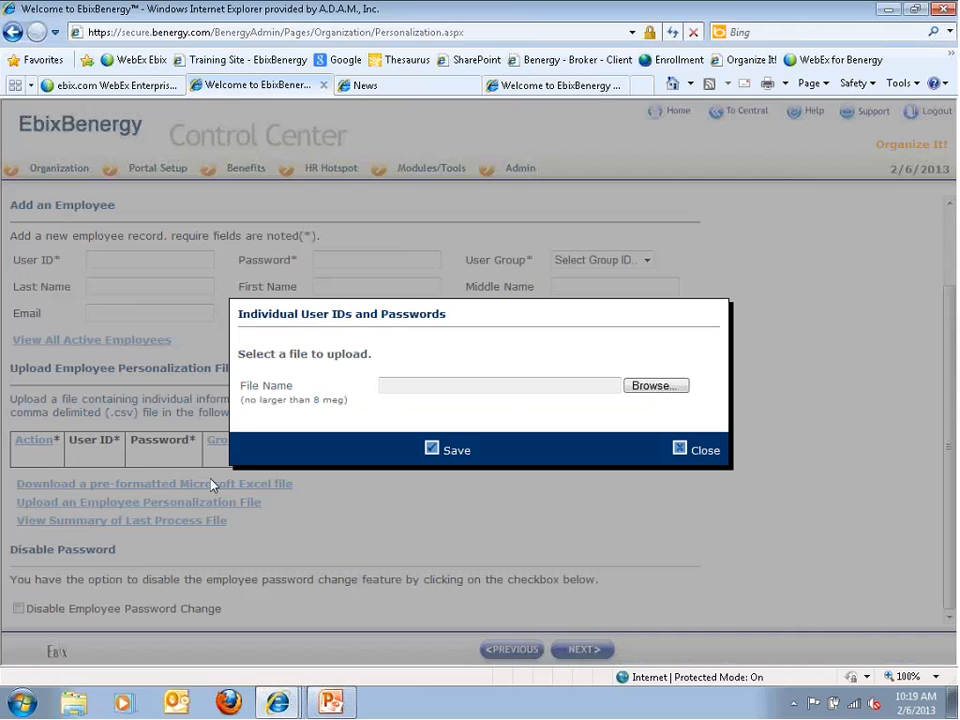
left_click(641, 386)
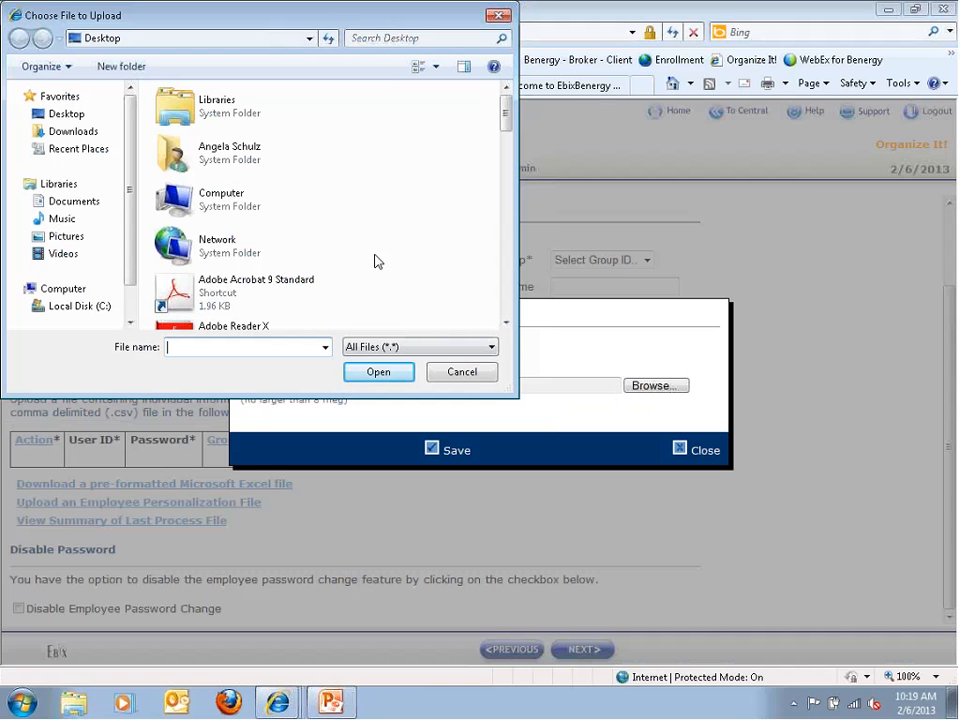
left_click(397, 372)
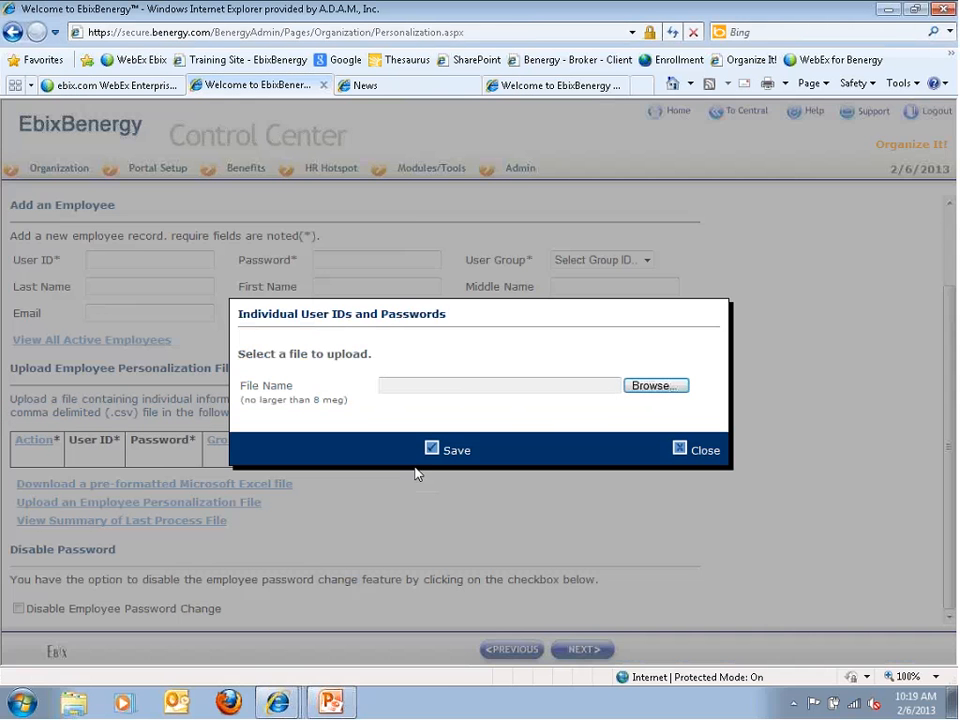
left_click(669, 455)
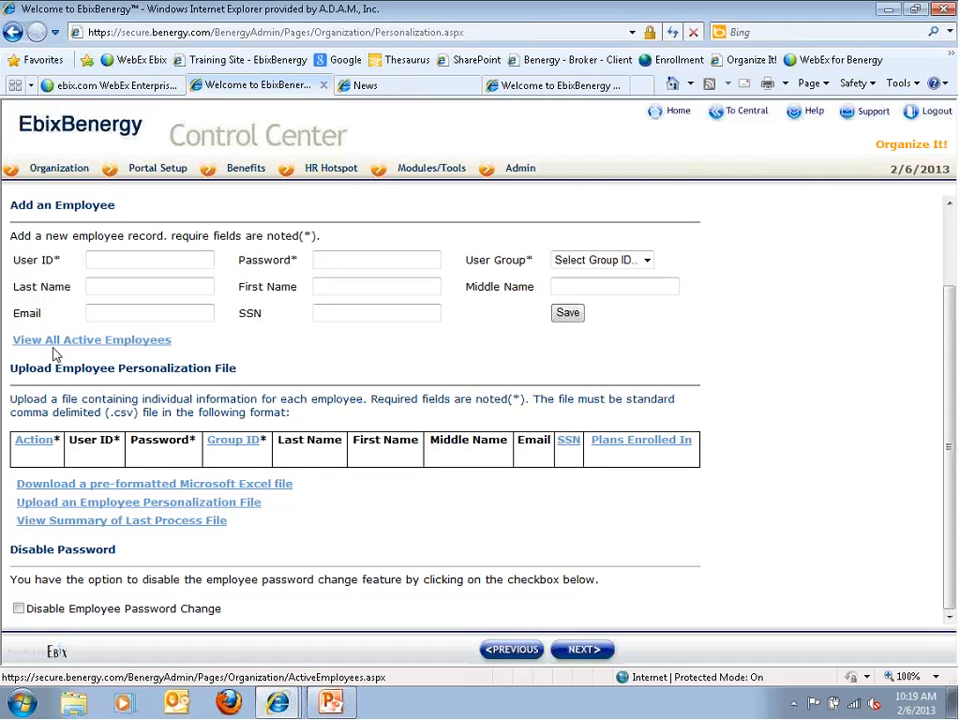
left_click(117, 521)
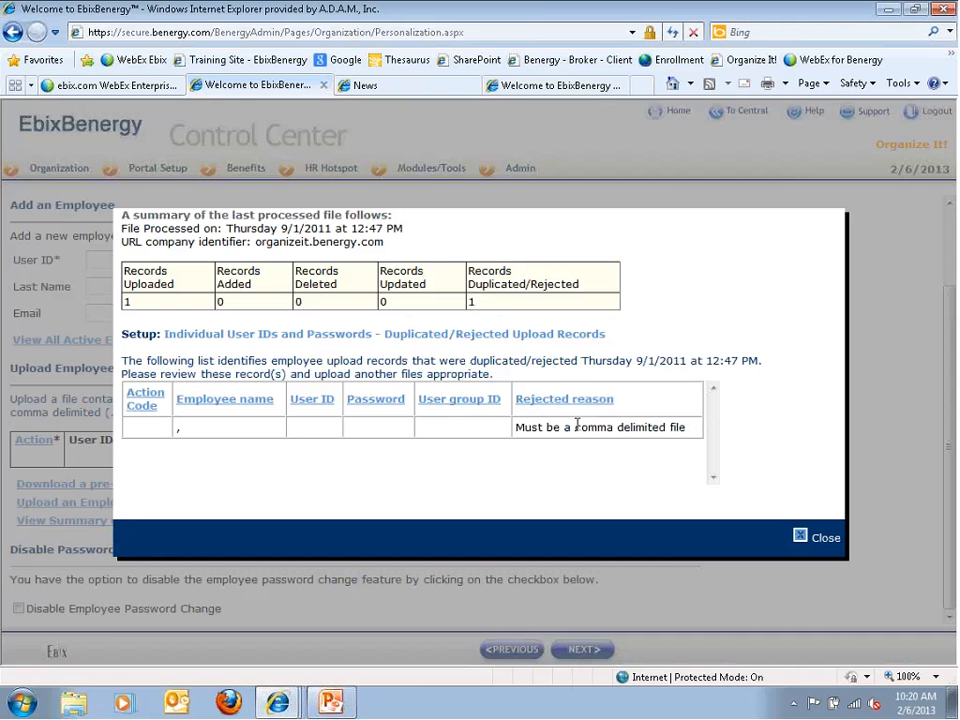
left_click(808, 540)
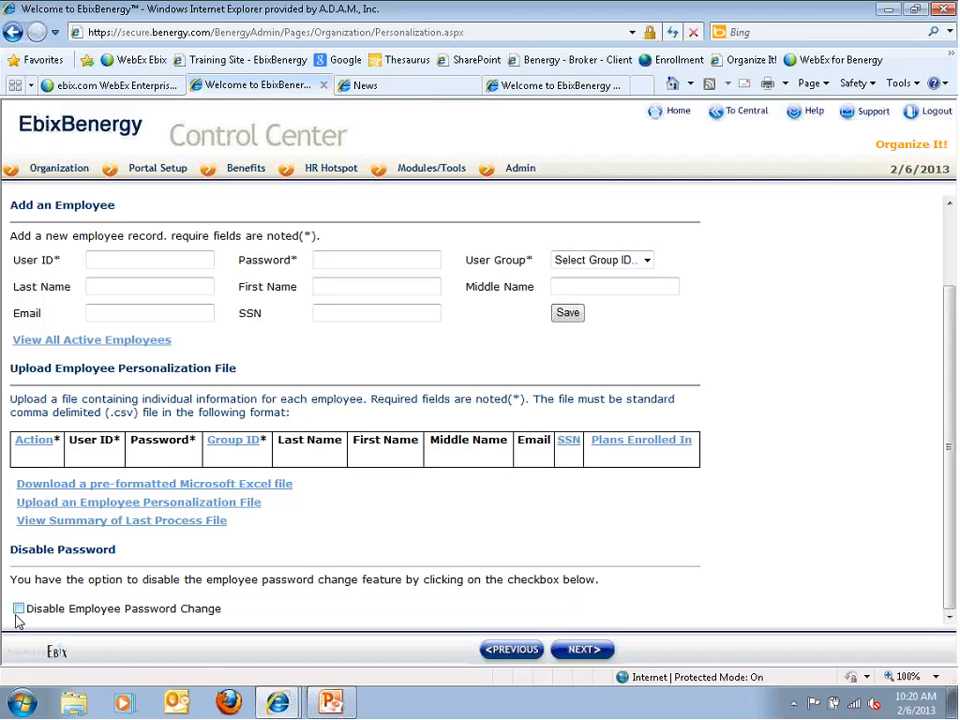
left_click(19, 610)
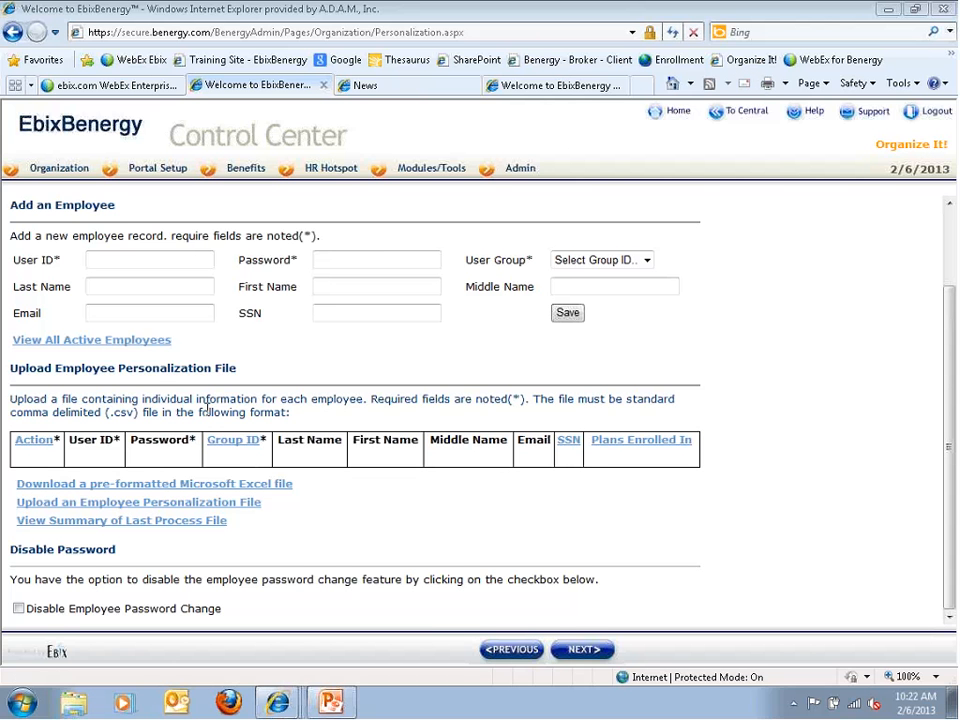
left_click(197, 310)
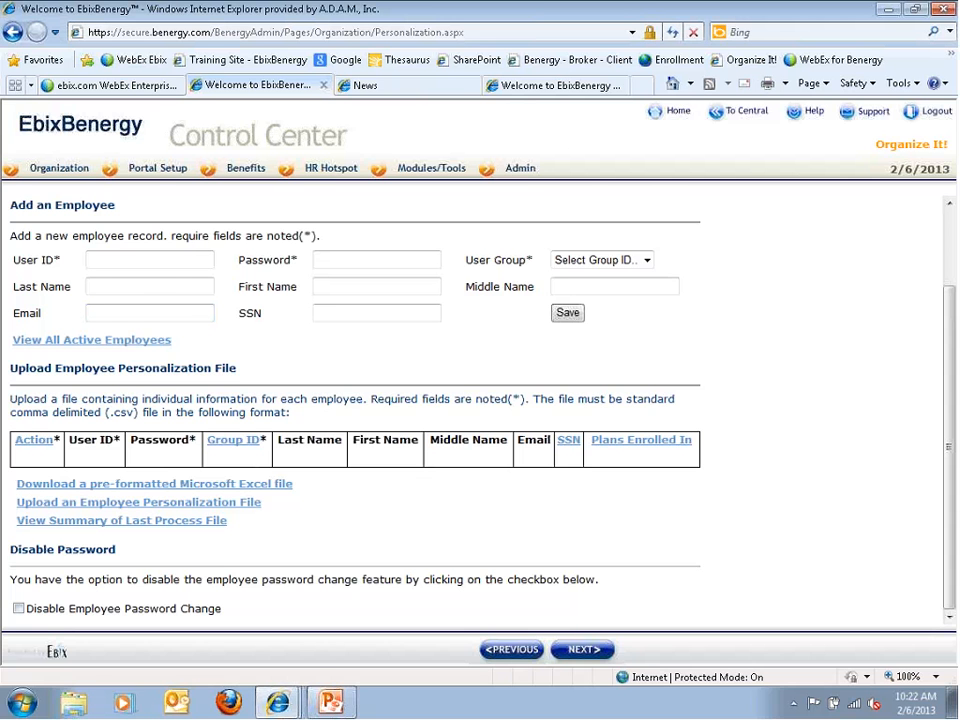
Continue from the Personalization page to the Organization Design-it-Yourself page
left_click(584, 651)
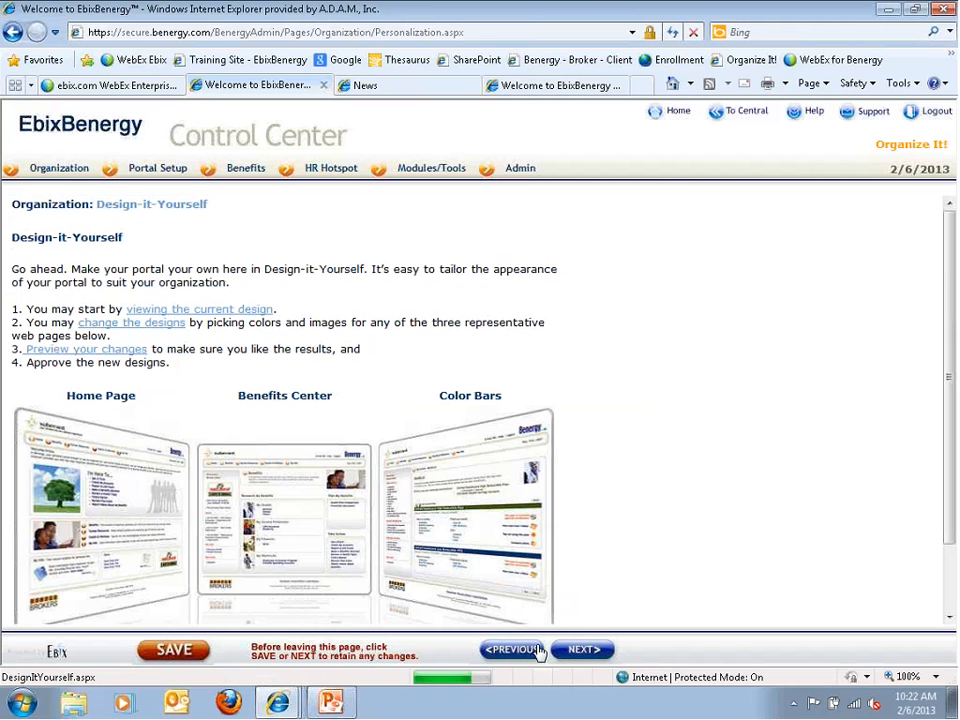
mouse_move(26, 170)
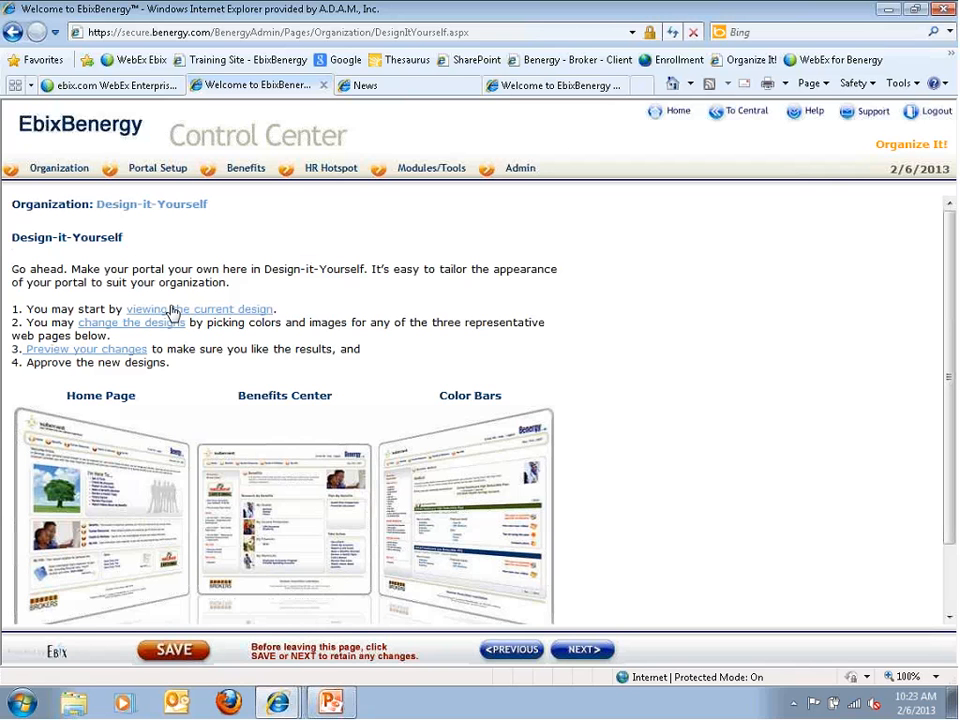
left_click(145, 322)
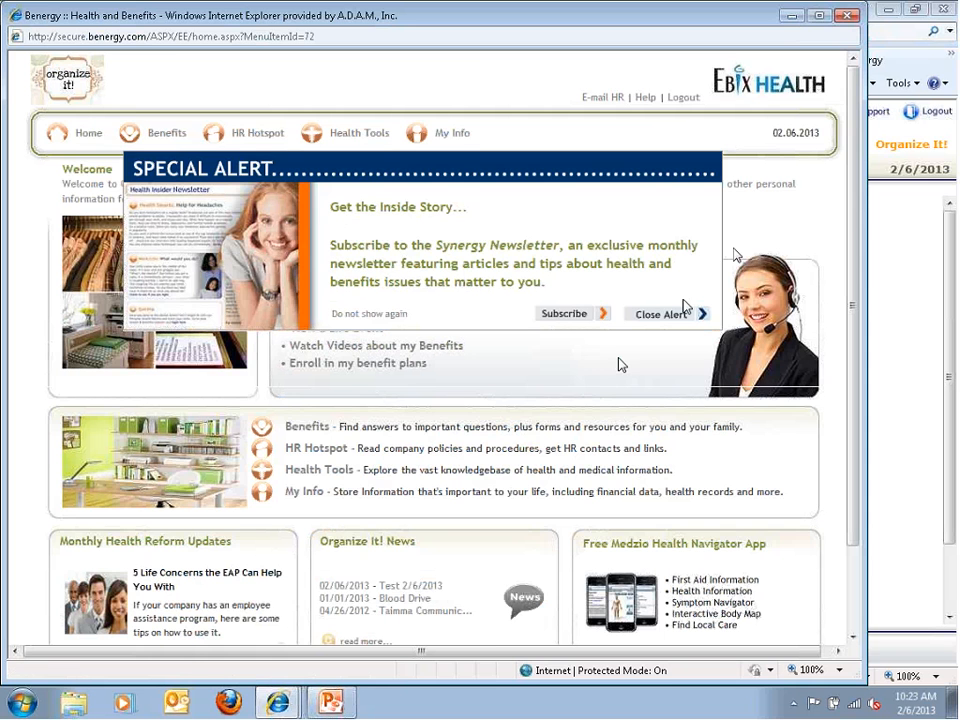
left_click(844, 17)
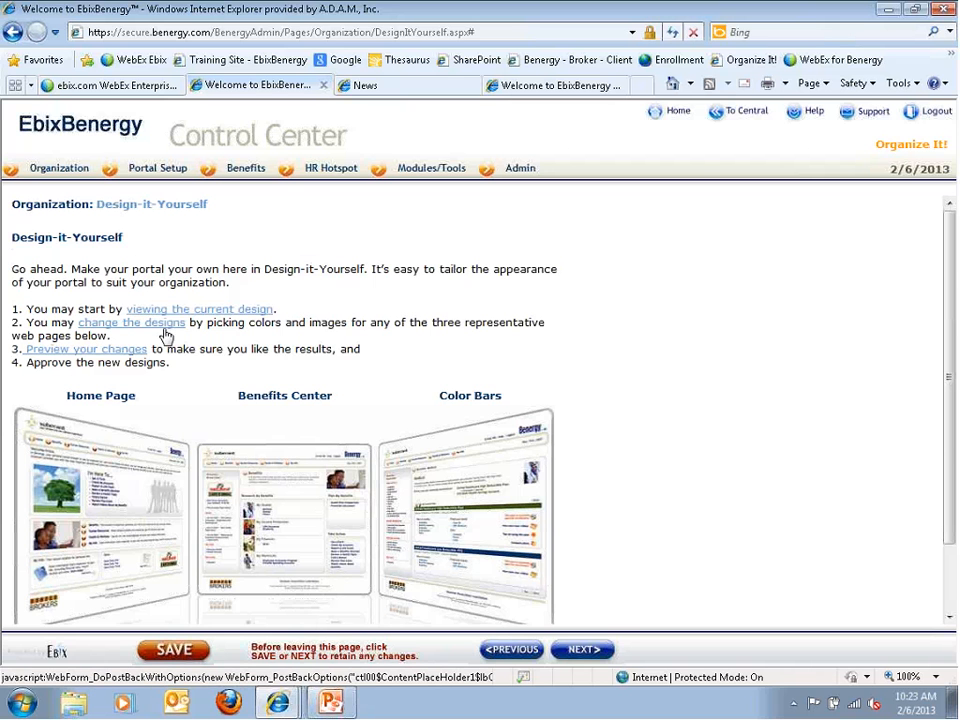
Open Step 1 of 4: Design Home Page using Change / Approve Designs
scroll(180, 420, "down", 2)
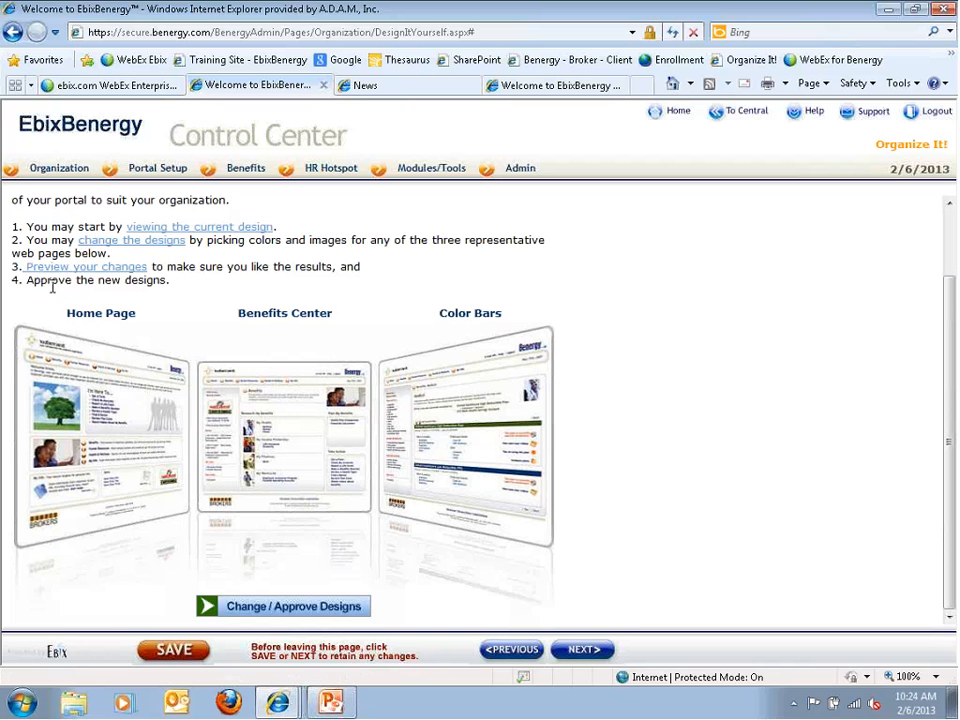
left_click(249, 610)
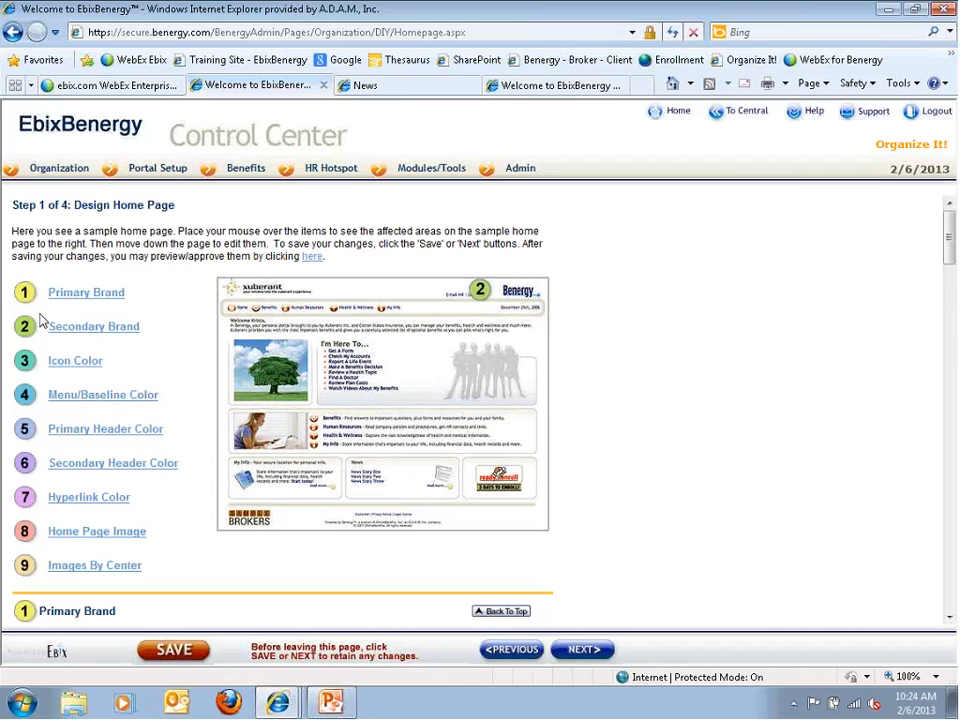
Jump to the Primary Brand section showing the Organize It! logo and its 650×60, 200K upload limits
left_click(64, 295)
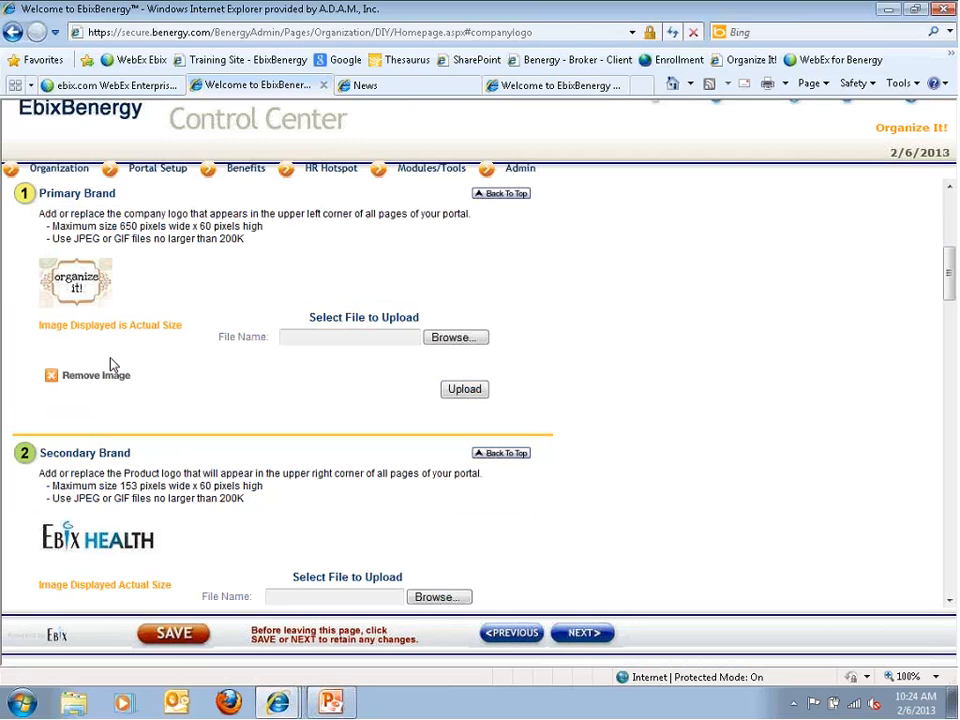
left_click(441, 340)
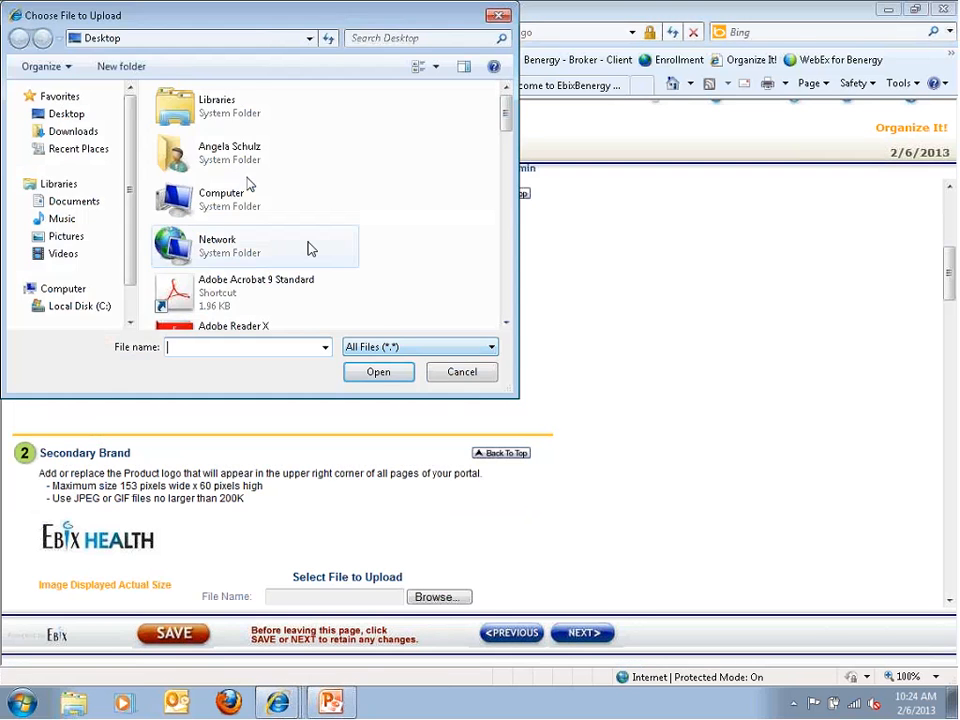
left_click(446, 376)
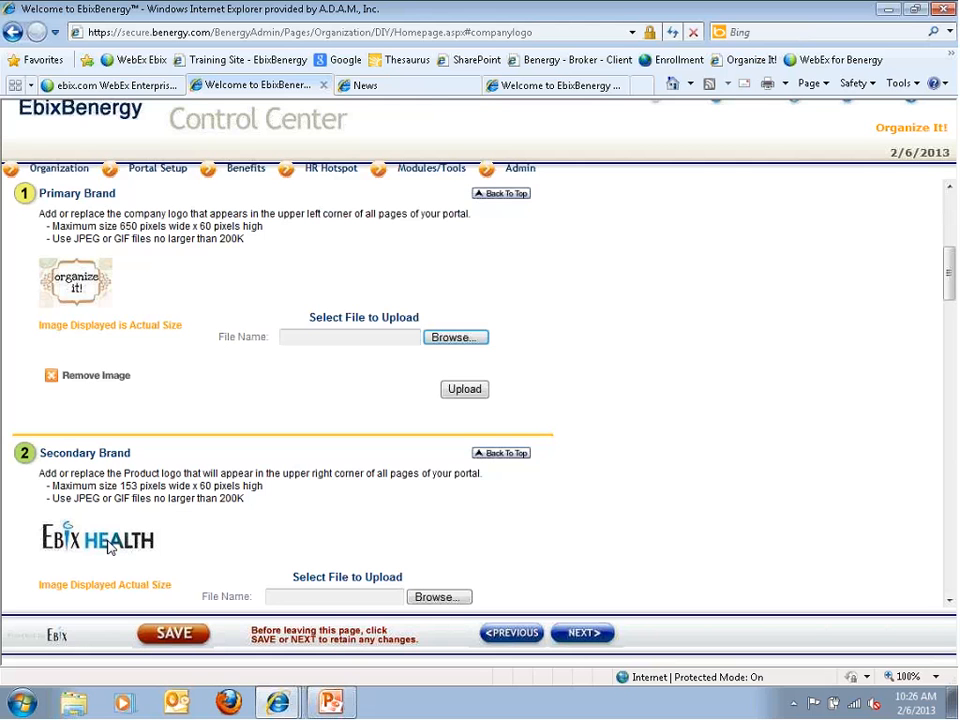
scroll(342, 568, "down", 1)
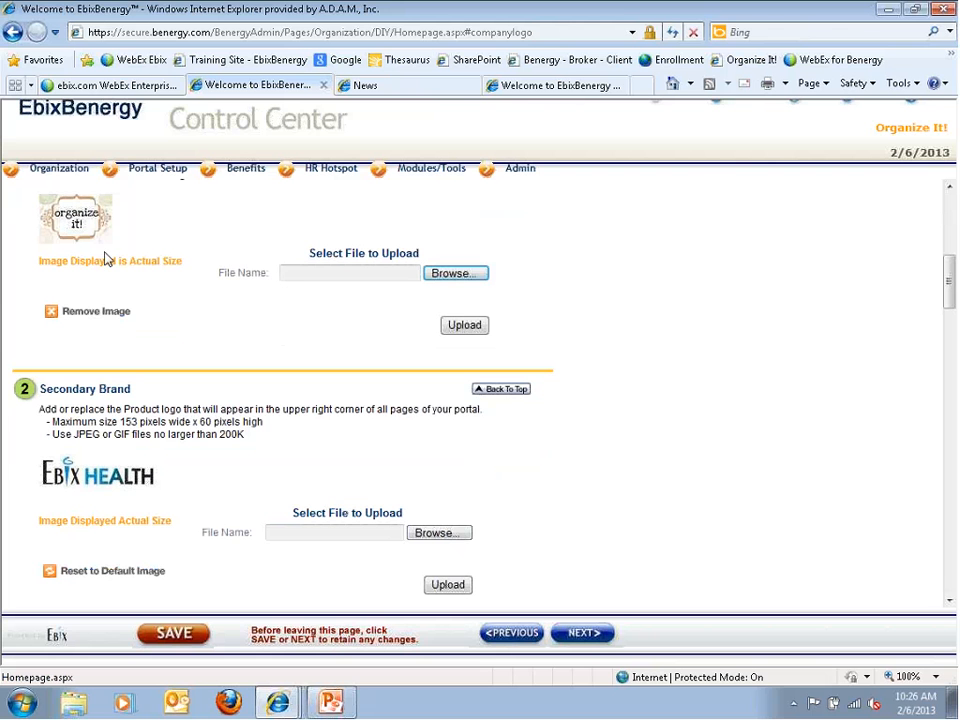
Check the logos on the portal's News page, log out, and return to the Control Center logo settings
left_click(365, 85)
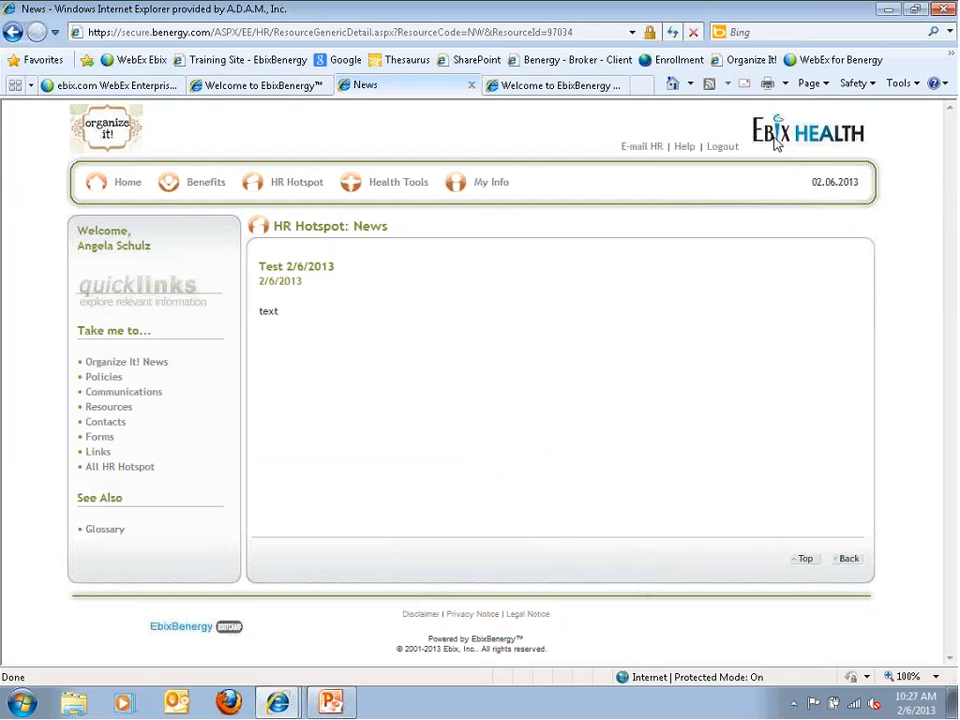
left_click(722, 148)
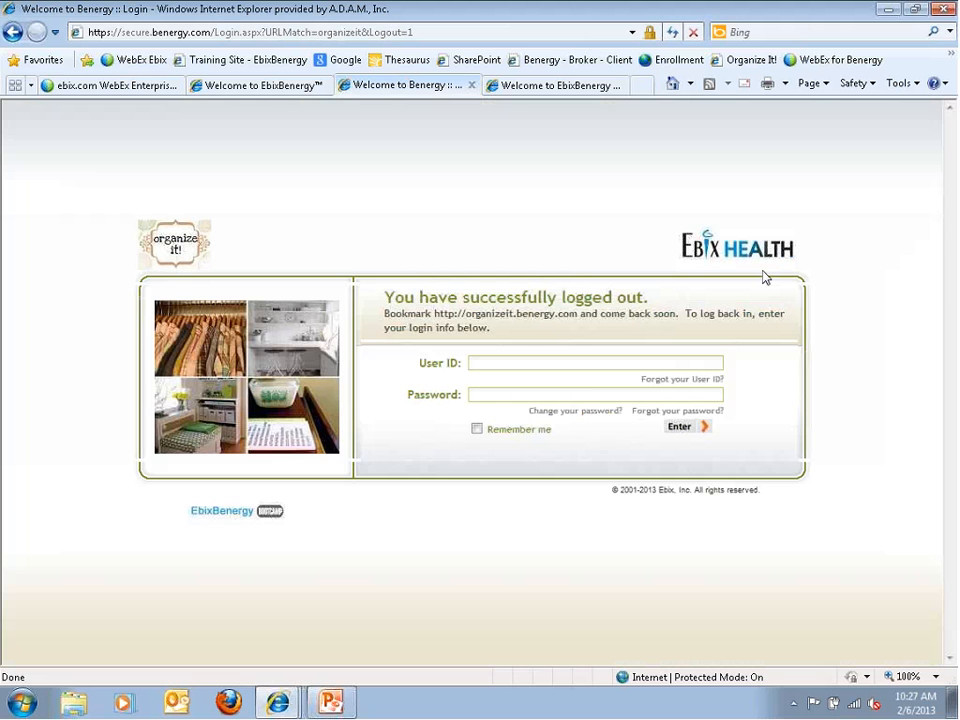
left_click(275, 88)
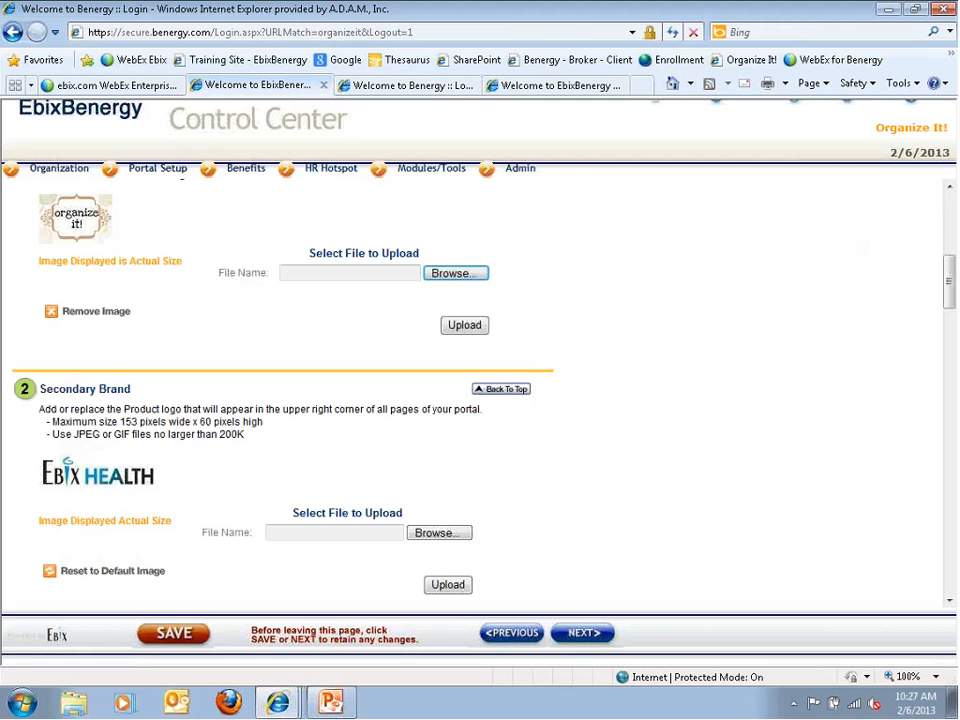
Open the colour picker for the portal colours, then close it, keeping Menu/Baseline at #7A903A
scroll(62, 394, "down", 3)
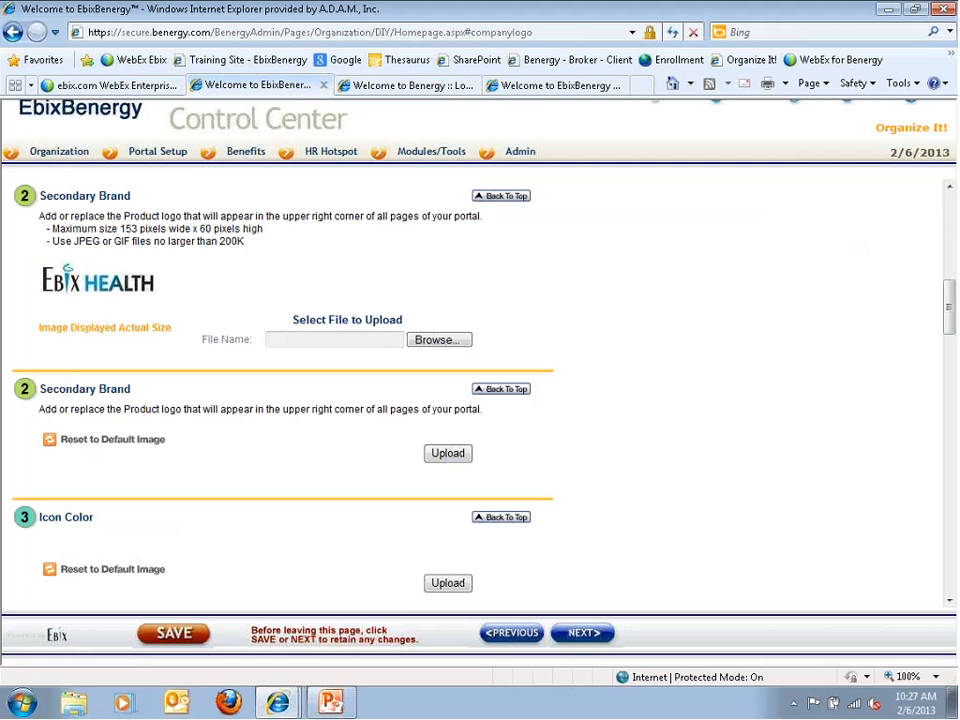
scroll(60, 390, "down", 2)
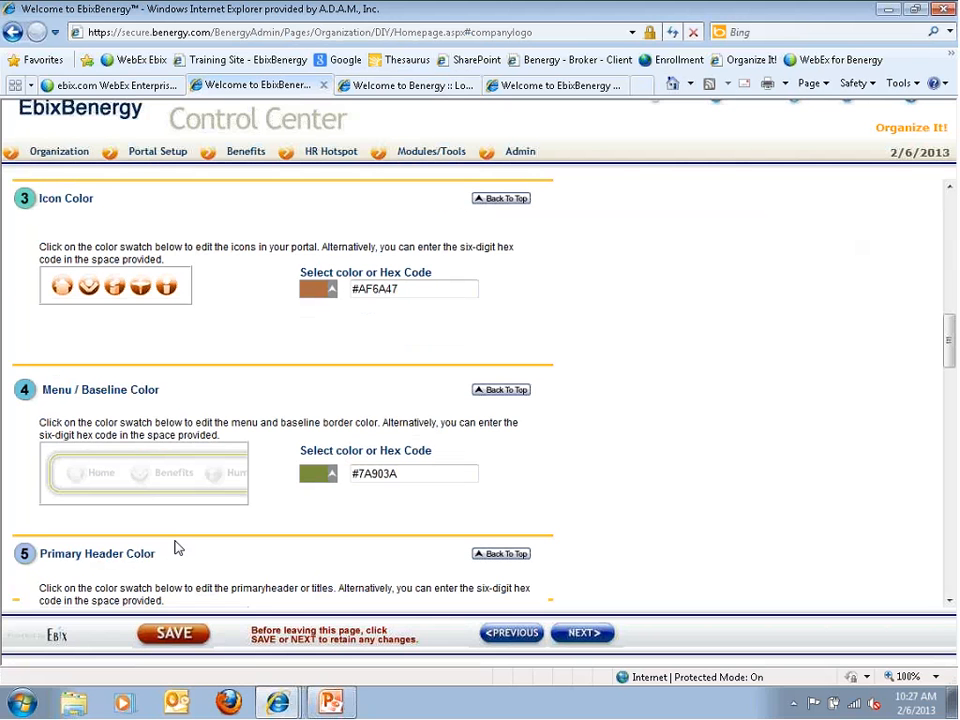
mouse_move(40, 154)
left_click(332, 289)
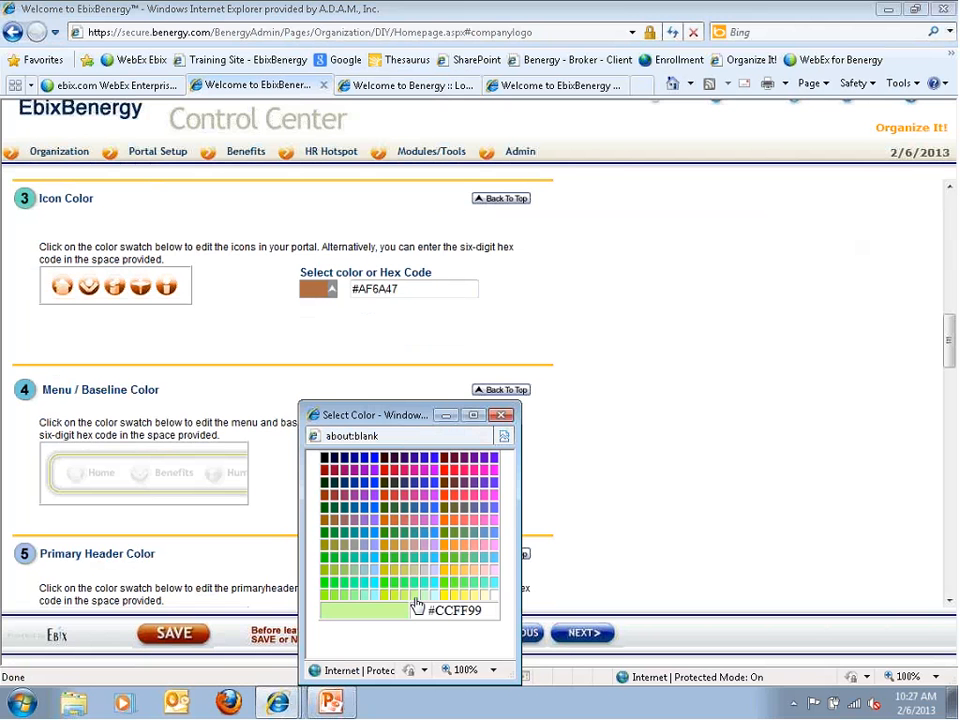
left_click(500, 415)
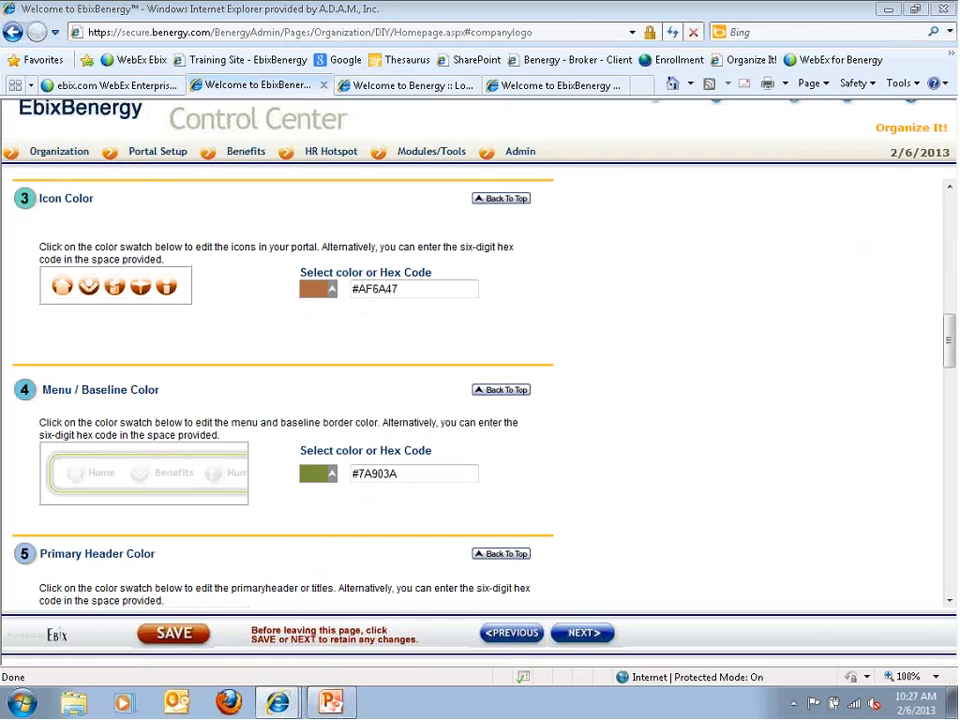
left_click_drag(406, 289, 309, 276)
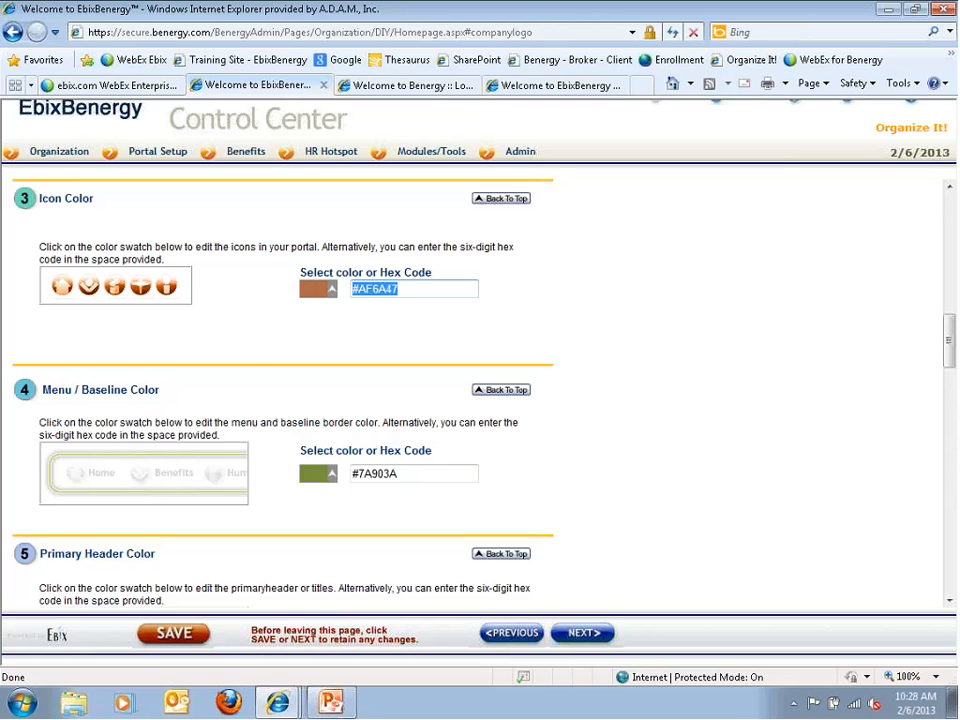
scroll(251, 368, "up", 3)
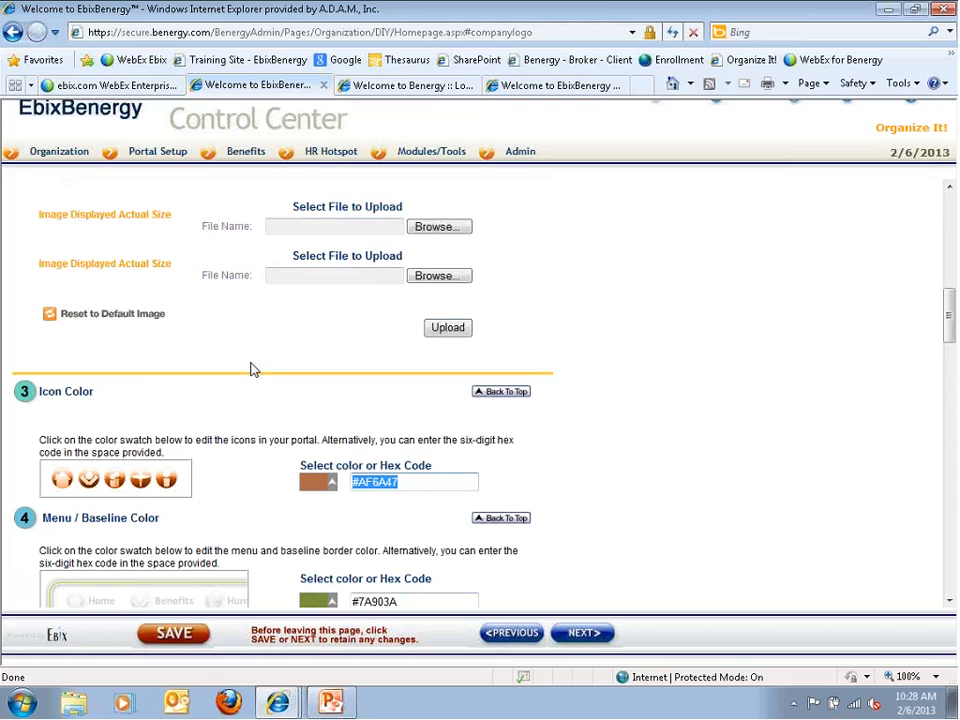
scroll(215, 345, "up", 3)
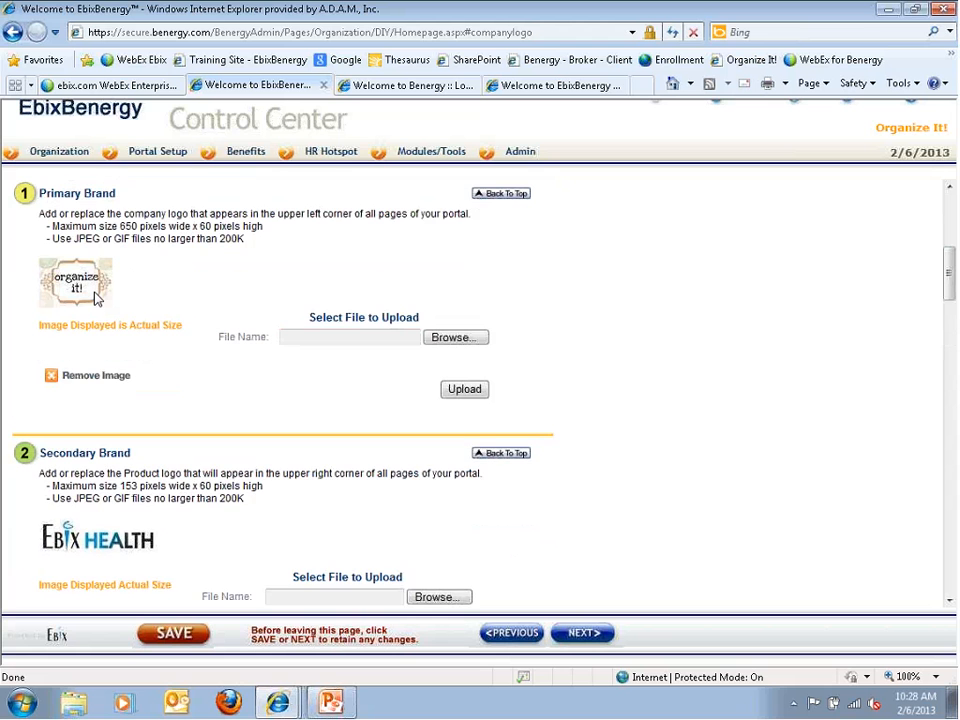
scroll(94, 298, "down", 4)
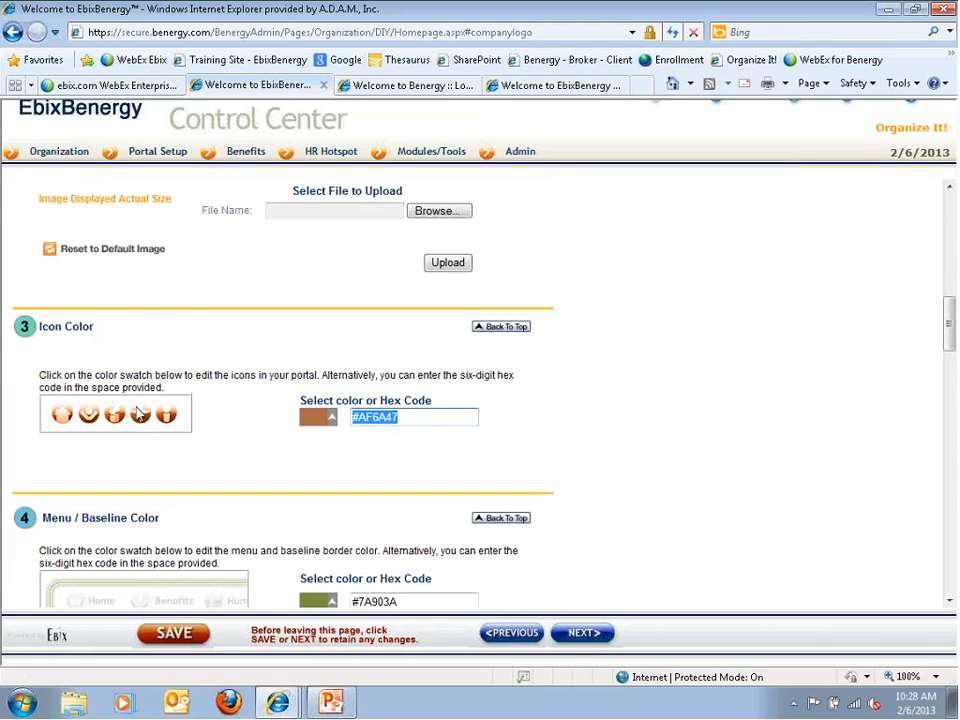
scroll(150, 430, "down", 3)
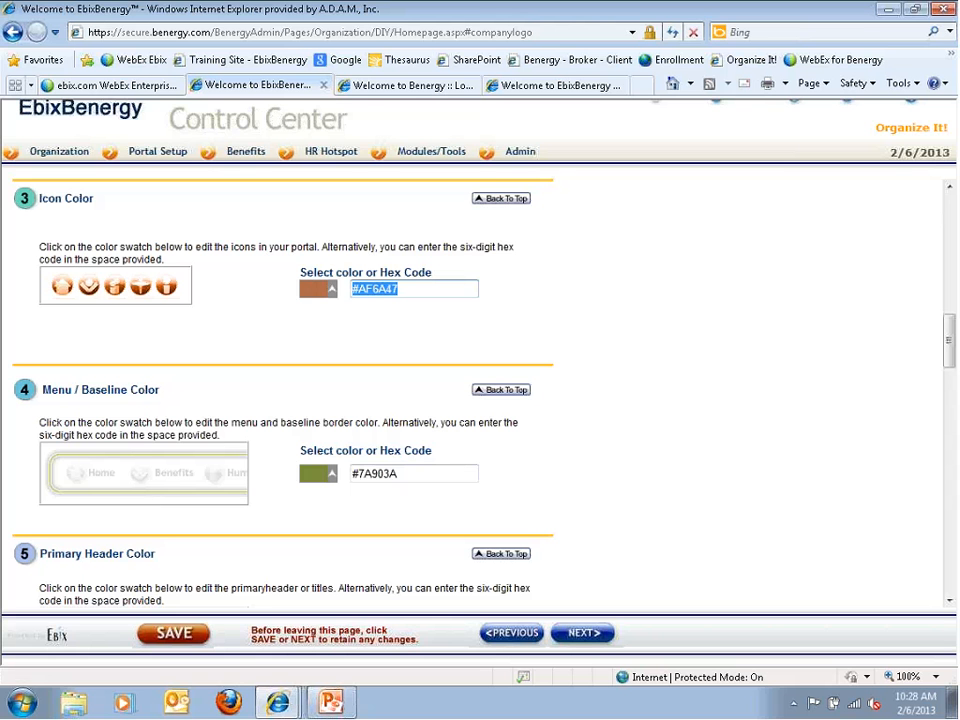
Sign in to the employee portal with the user ID and password
left_click(370, 85)
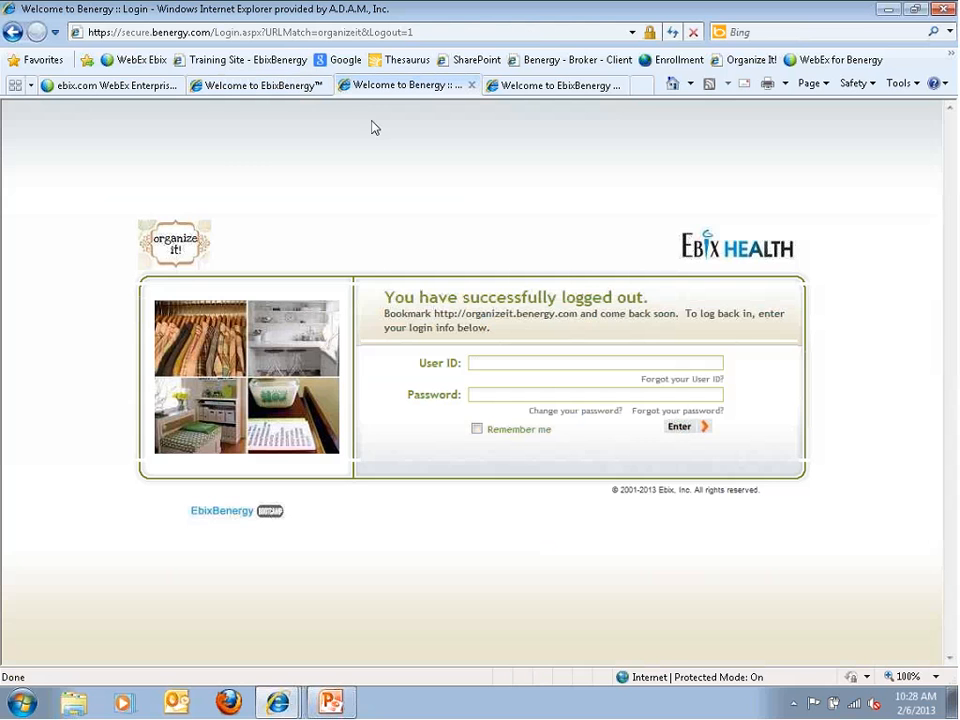
key("Tab")
type("•••••••••")
key("Return")
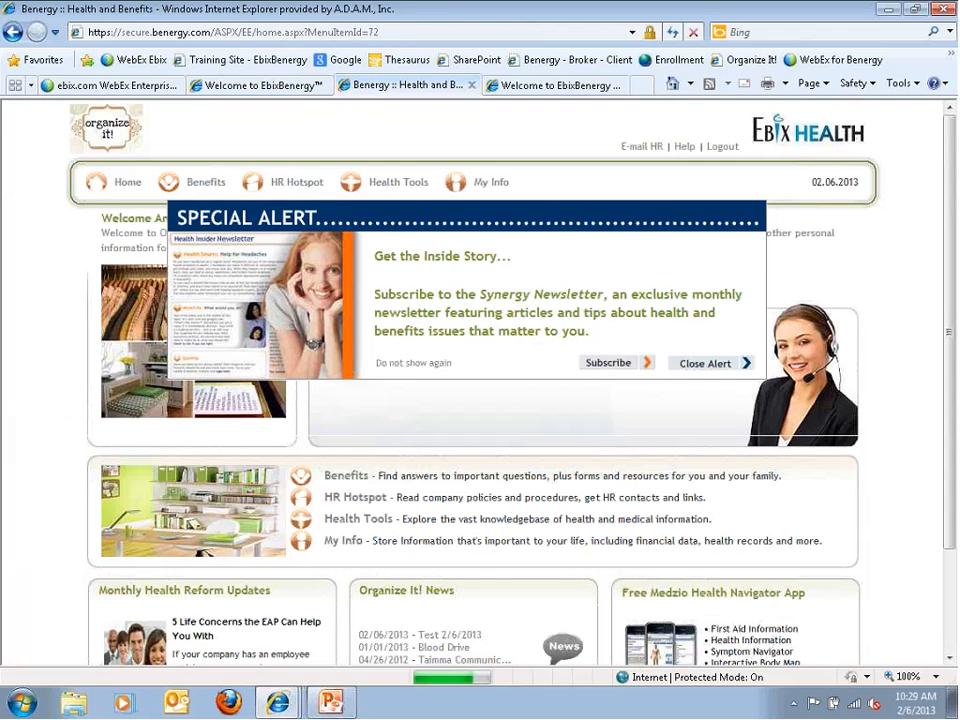
Dismiss the newsletter and blood drive alerts, open HR Hotspot, then return to the Control Center colours
left_click(695, 366)
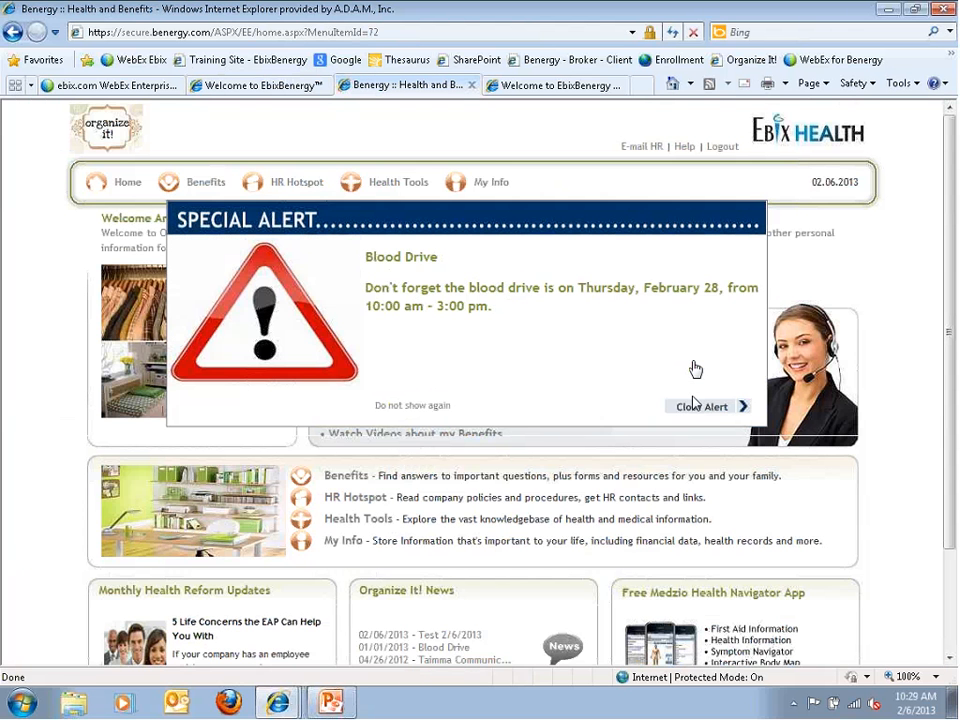
left_click(690, 412)
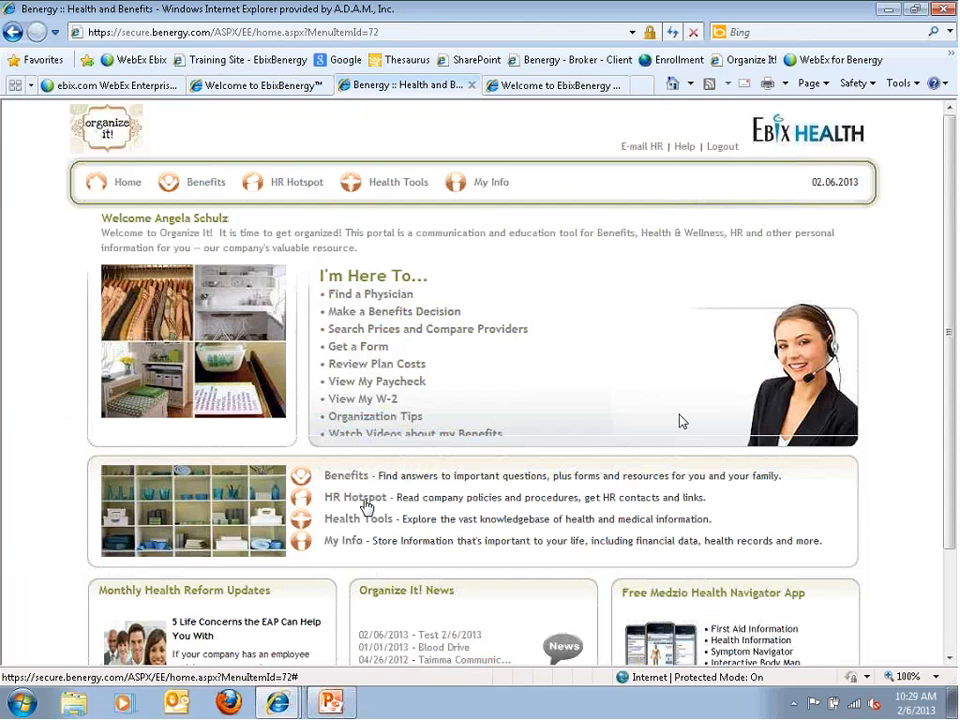
left_click(309, 505)
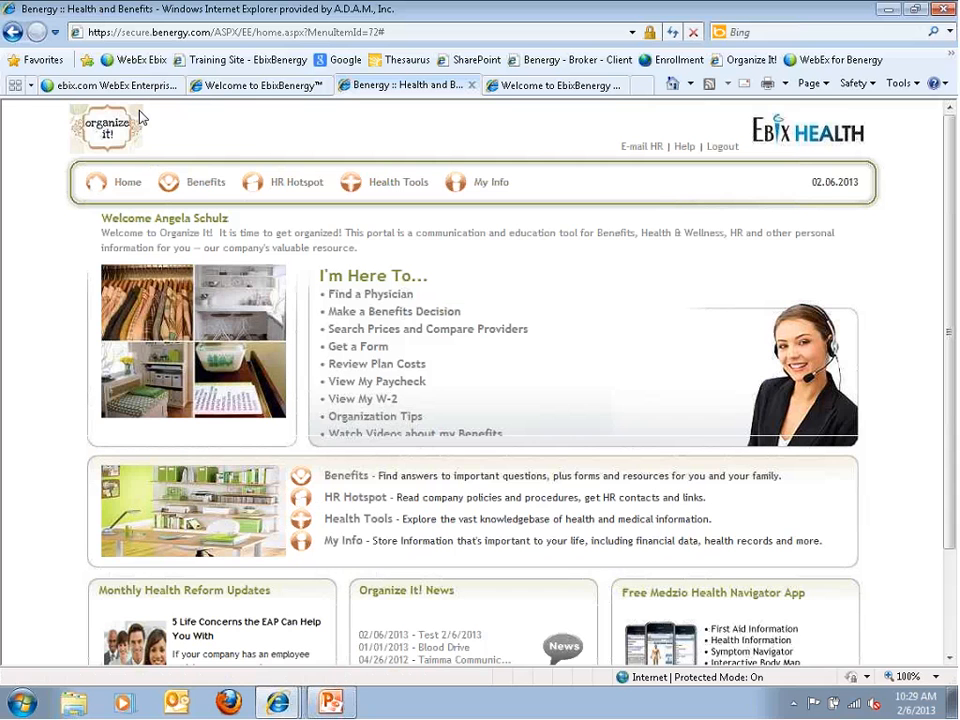
left_click(205, 86)
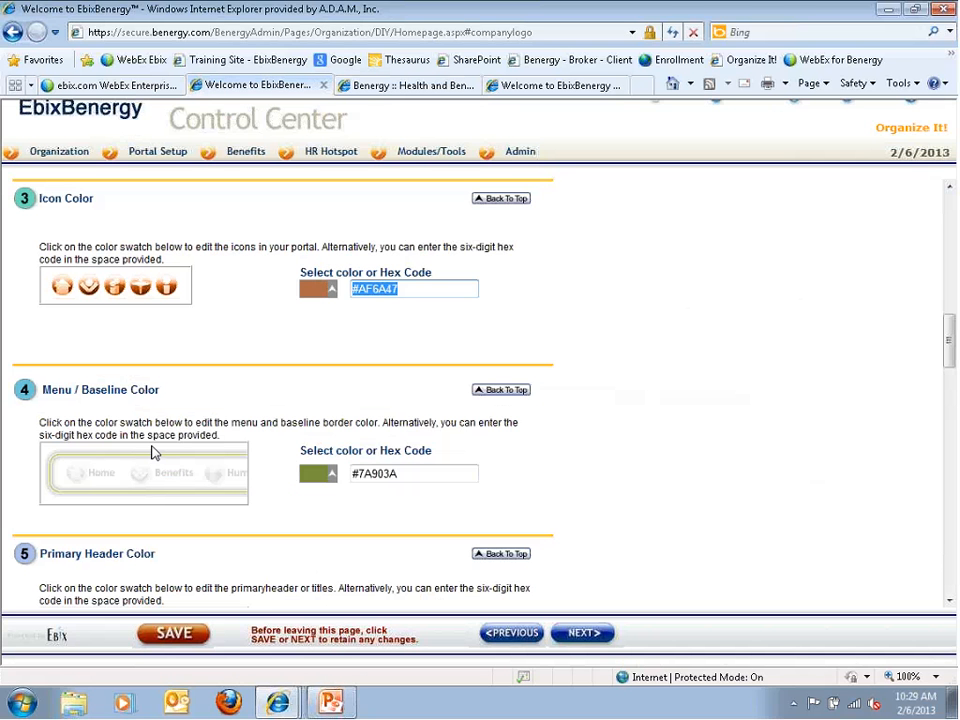
Review header colours #7A903A and hyperlink colour #808080, then bring up the portal home page
scroll(152, 453, "down", 3)
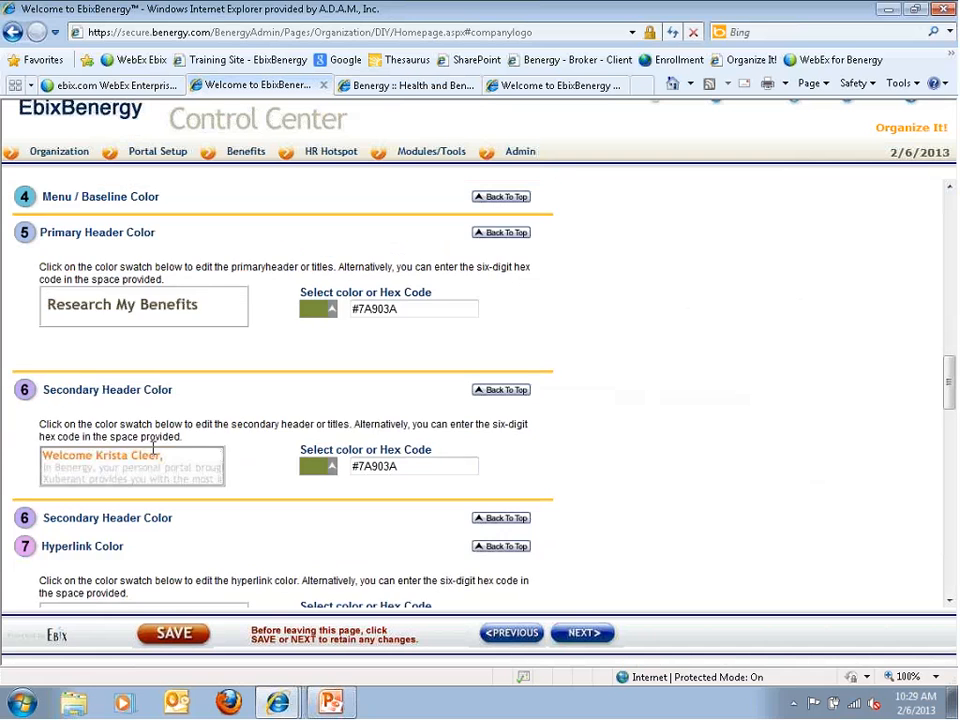
scroll(153, 445, "down", 1)
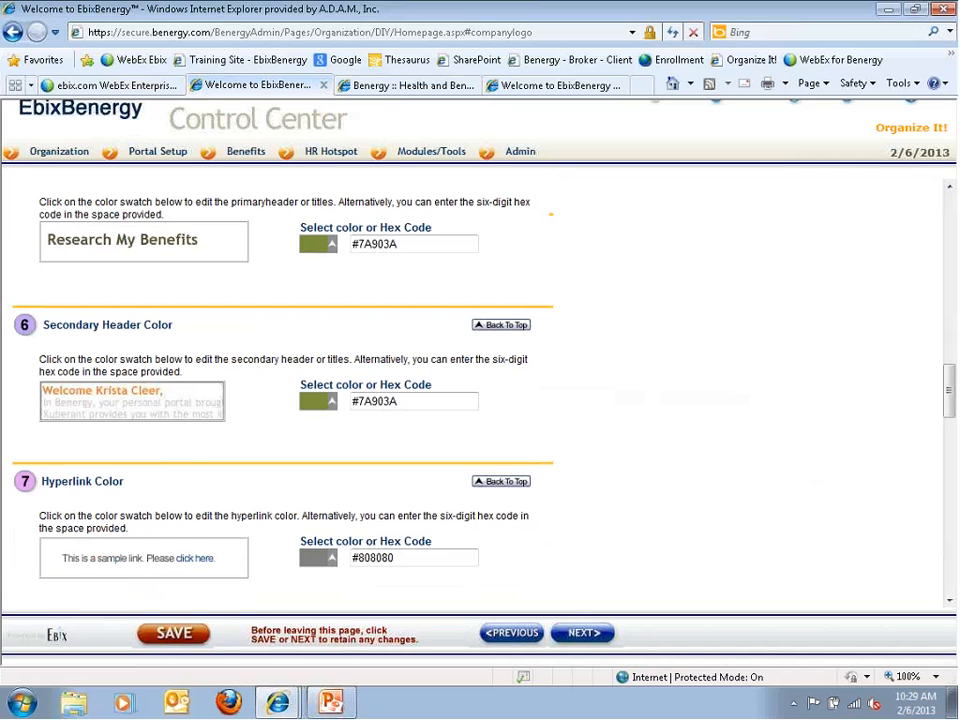
scroll(950, 398, "up", 1)
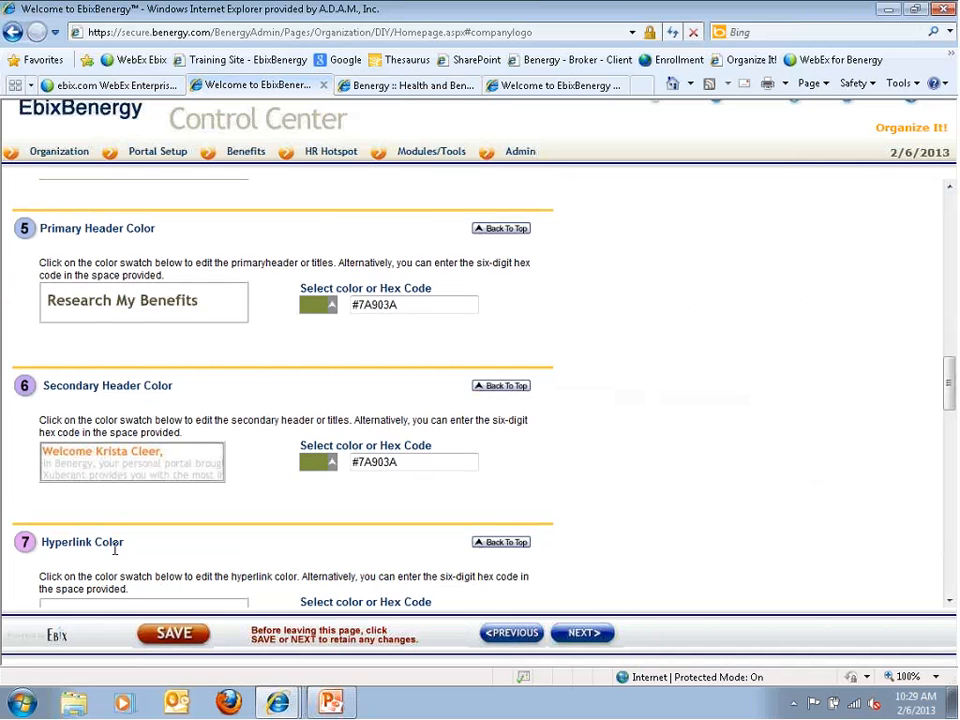
scroll(115, 548, "down", 1)
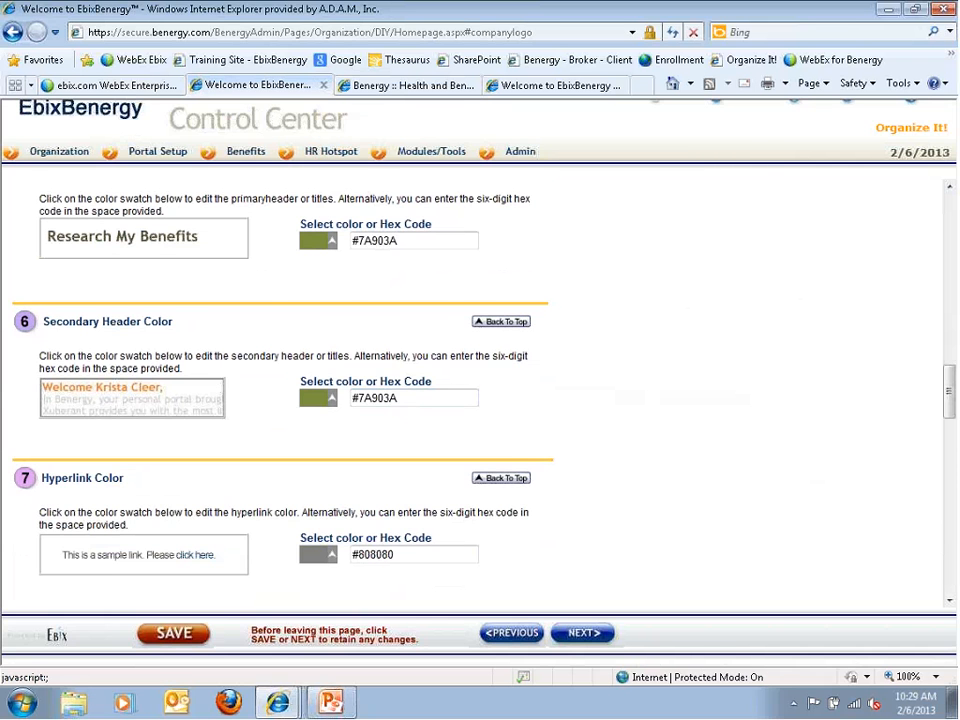
left_click(379, 87)
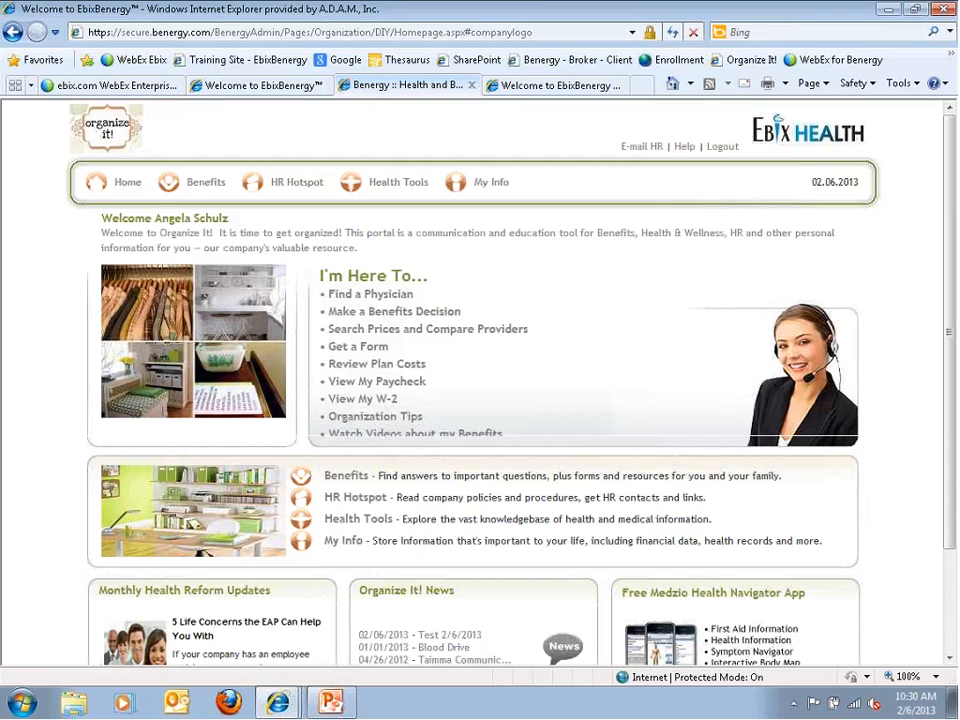
Highlight the portal's I'm Here To, welcome and Organize It! News headings to inspect their colours
left_click_drag(320, 276, 388, 279)
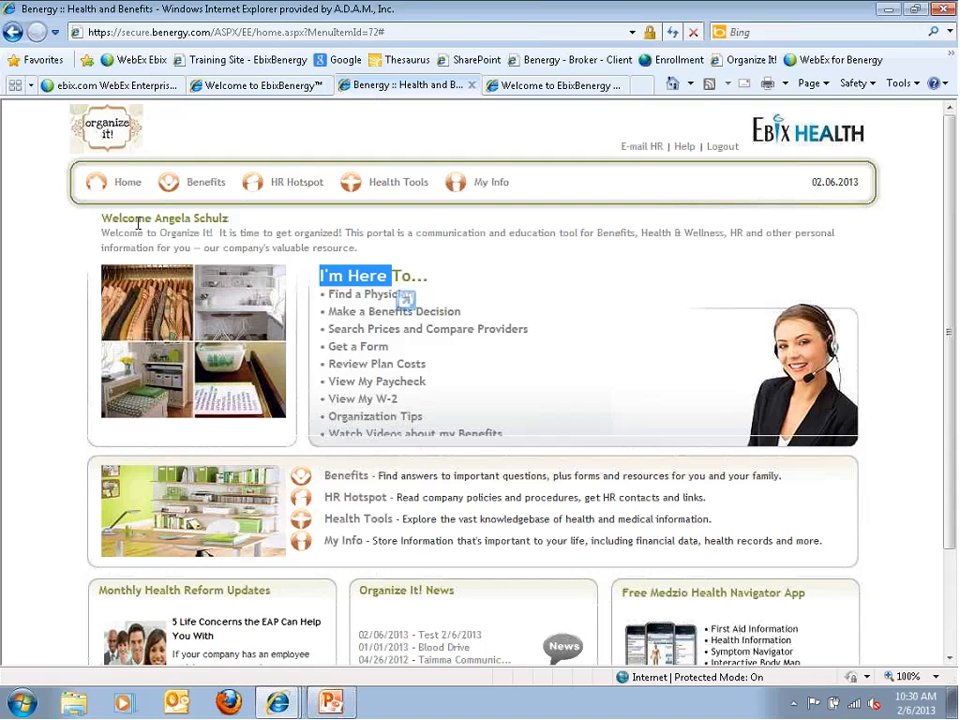
left_click_drag(101, 219, 192, 219)
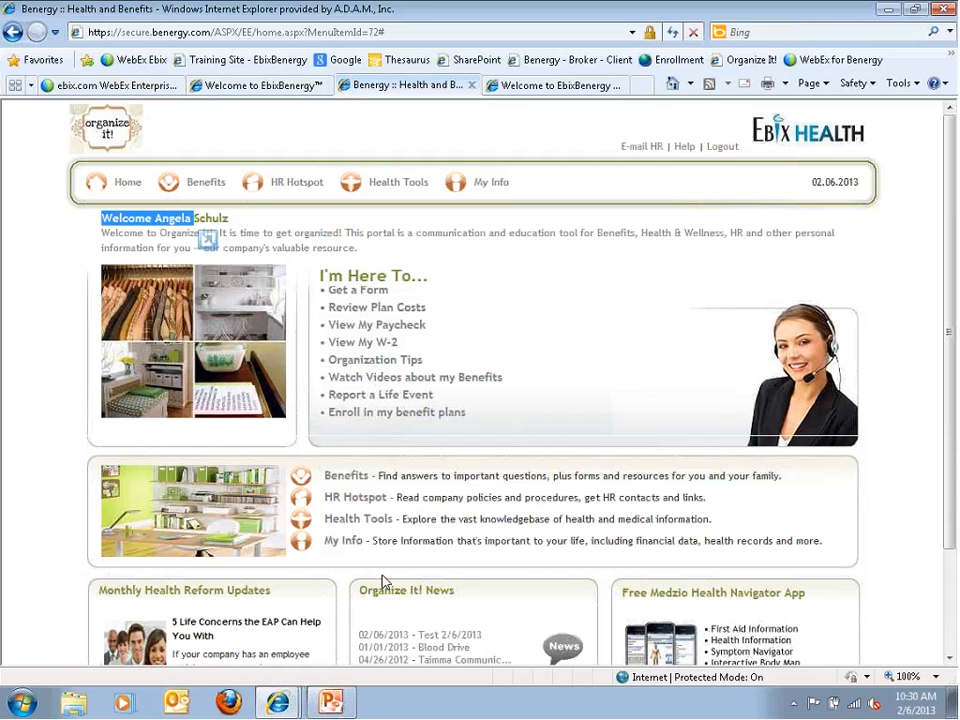
left_click_drag(381, 579, 413, 596)
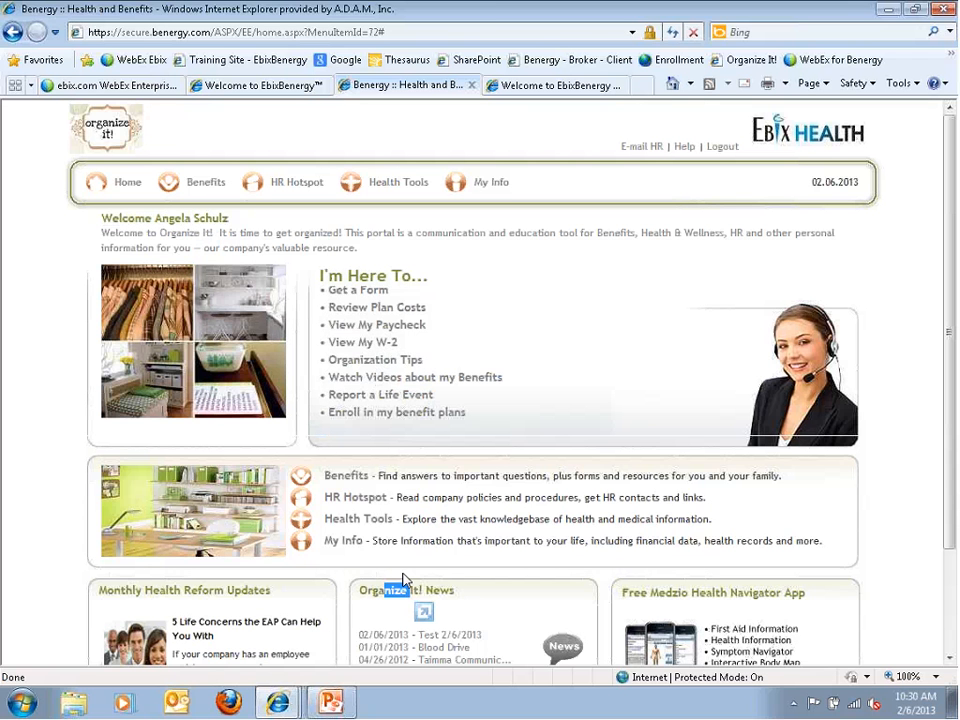
double_click(175, 233)
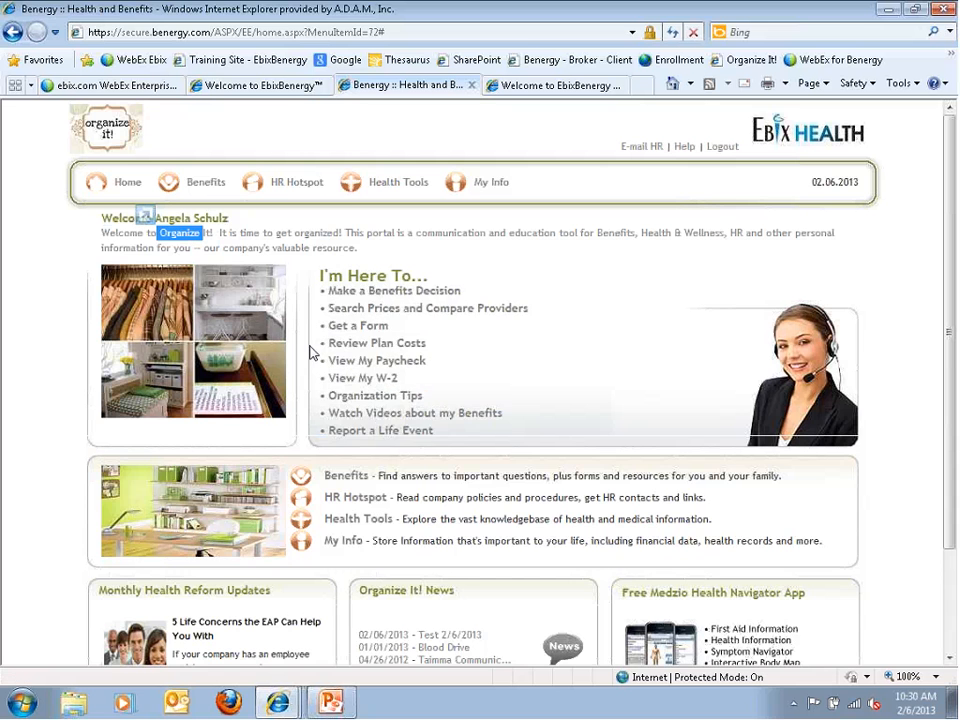
Return to the Control Center and scroll down to the Home Page Image section
left_click(229, 88)
scroll(470, 390, "down", 1)
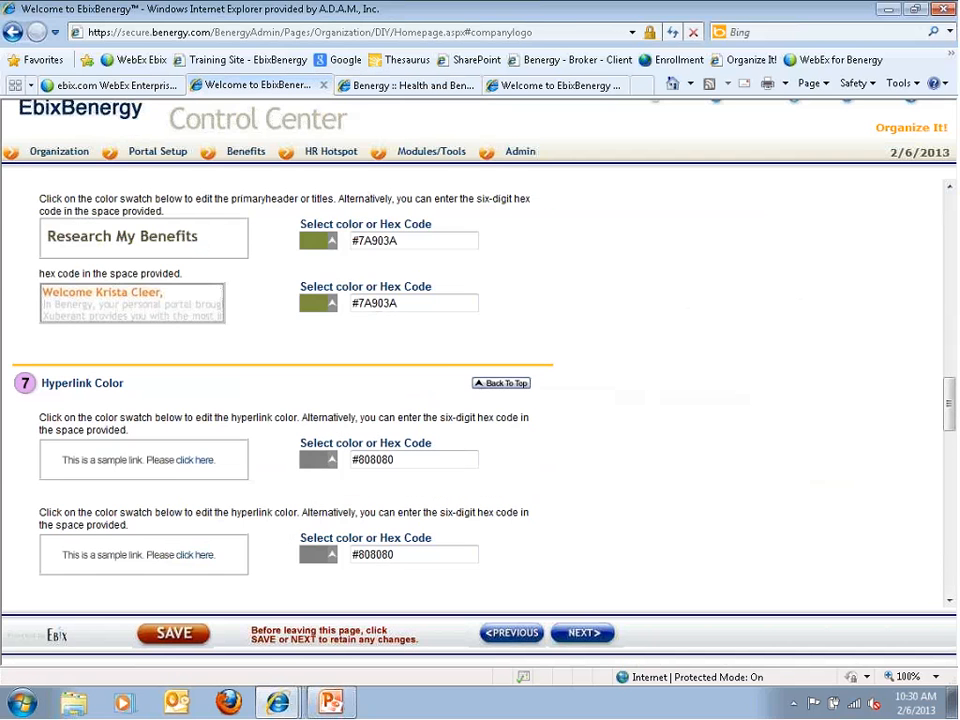
scroll(263, 522, "down", 3)
scroll(263, 522, "down", 1)
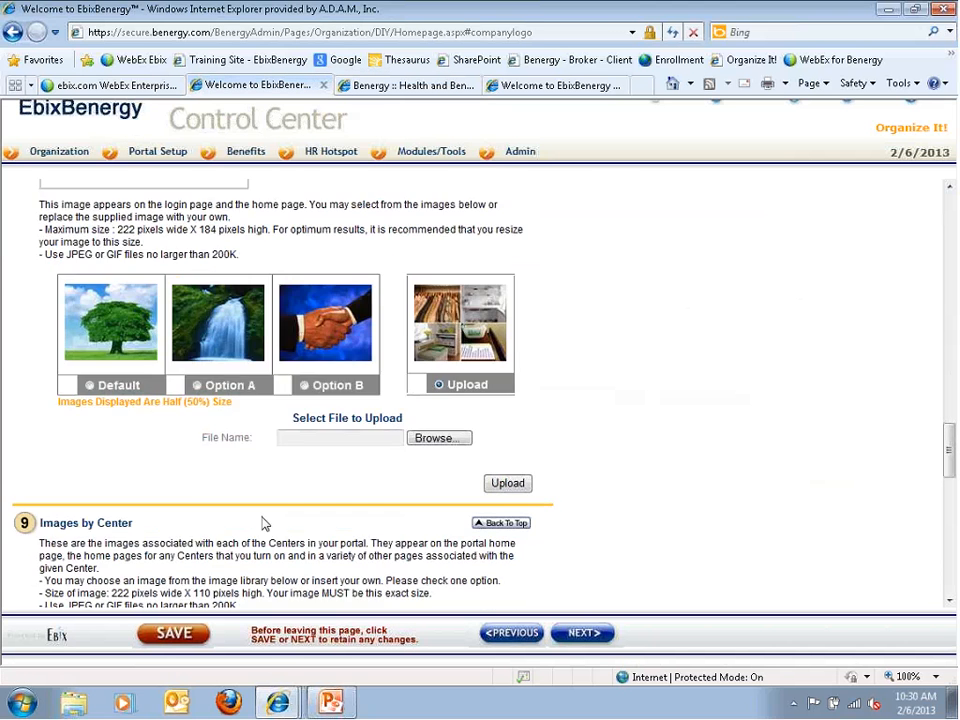
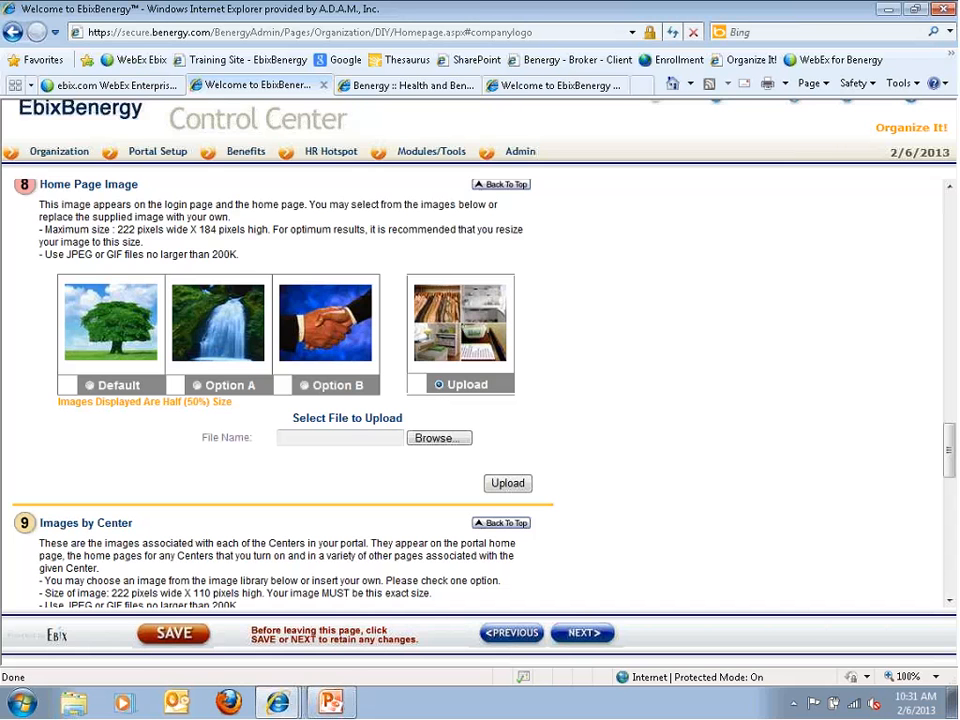
Cancel the image file selection and view the portal home page showing the organizer photo
left_click(440, 438)
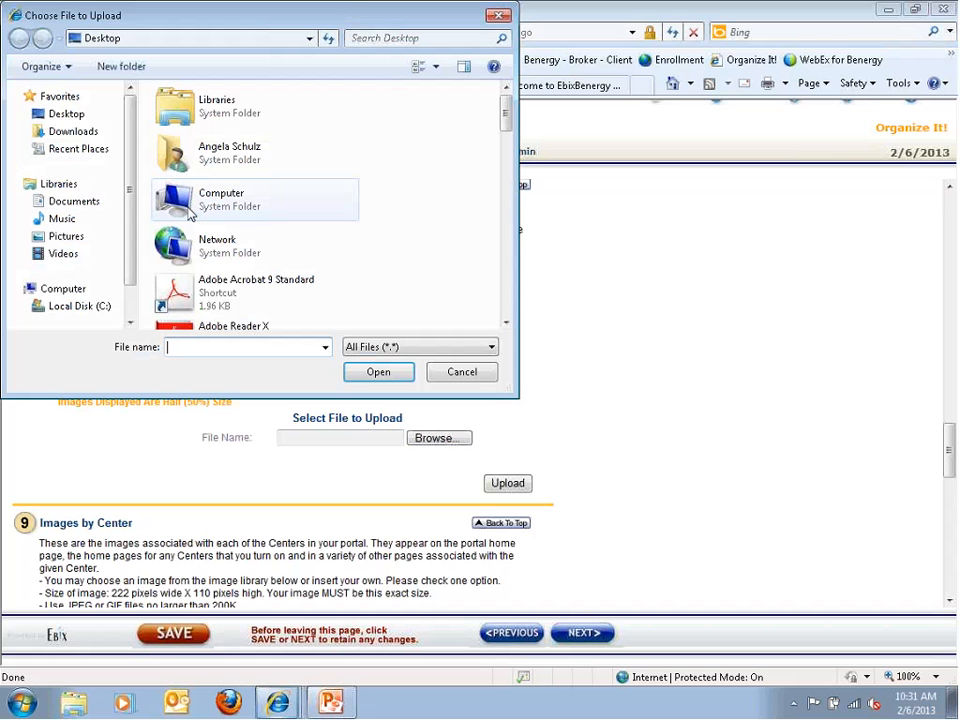
left_click(462, 372)
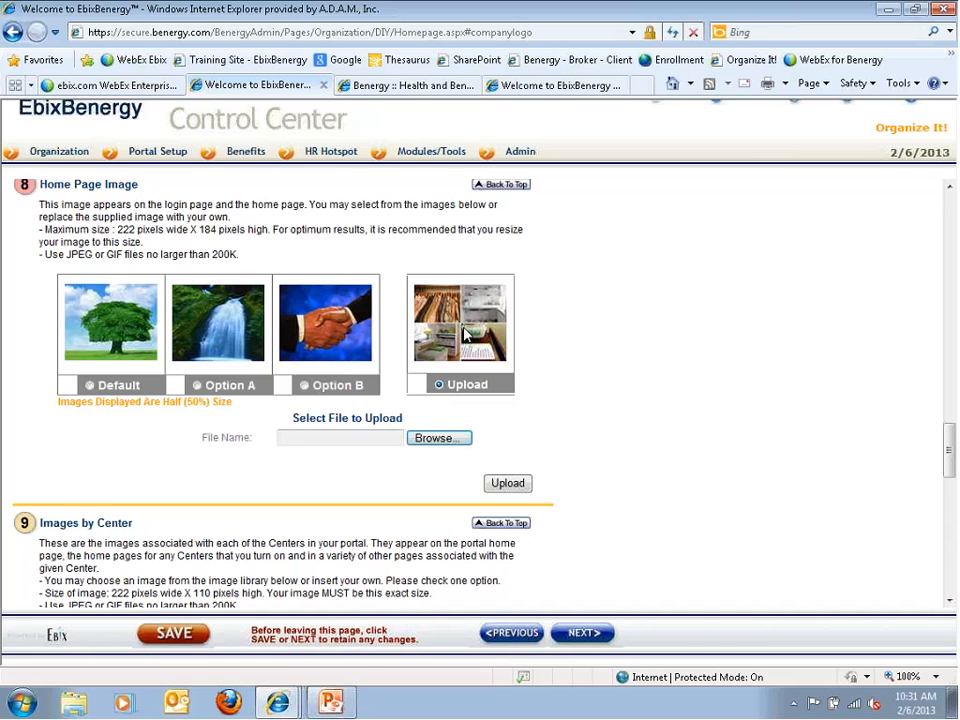
left_click(405, 85)
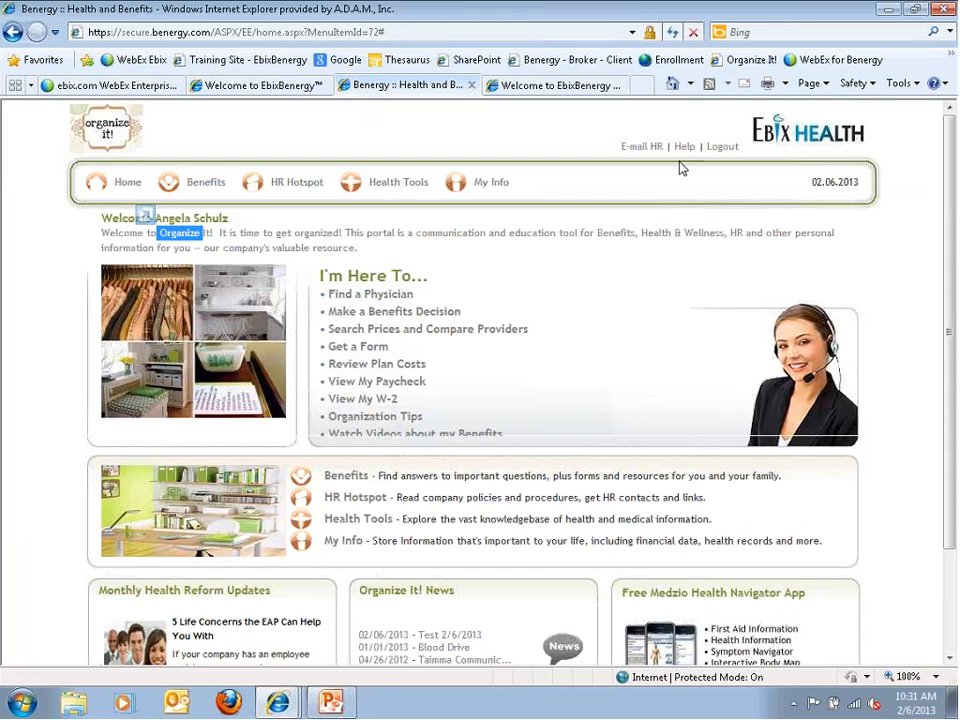
Log out of the portal and scroll to the Control Center's Benefits, HR and Health & Wellness images
left_click(722, 146)
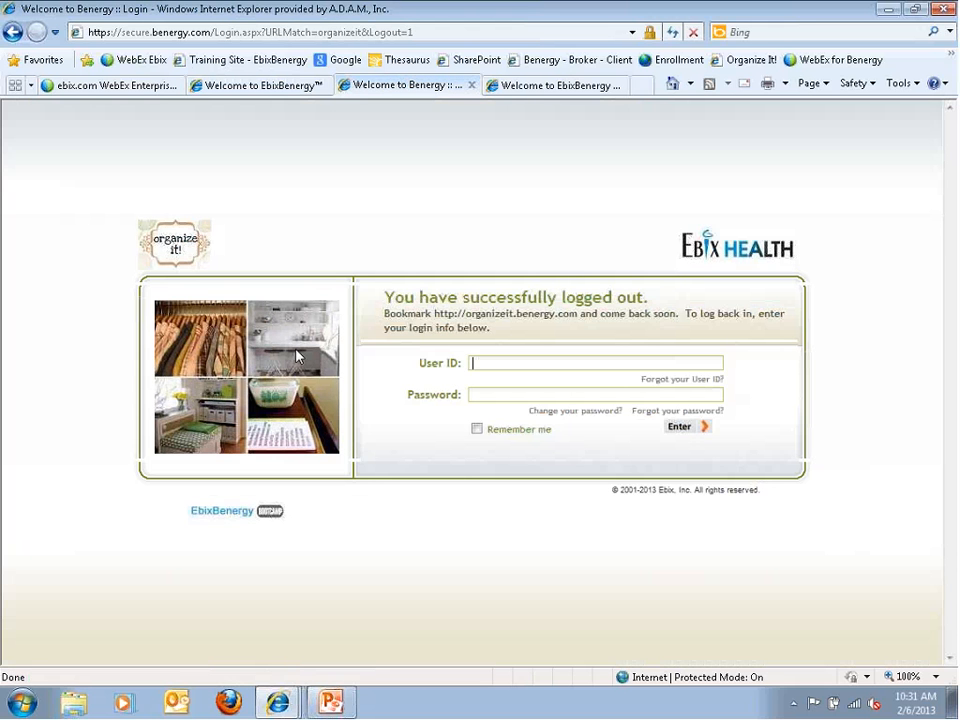
left_click(258, 92)
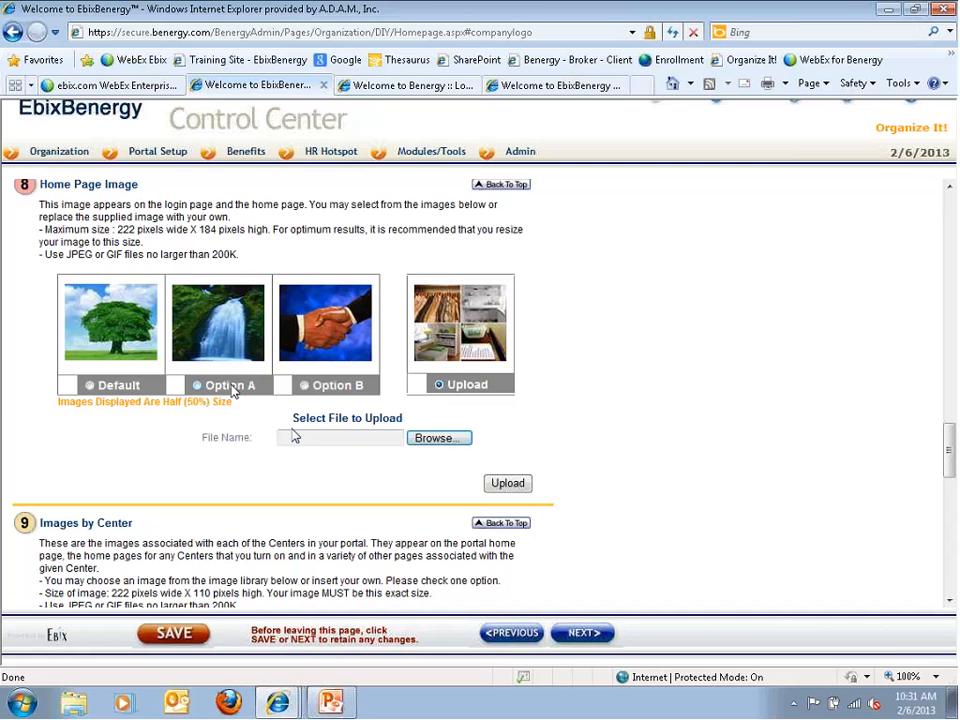
scroll(294, 437, "down", 1)
scroll(294, 437, "down", 3)
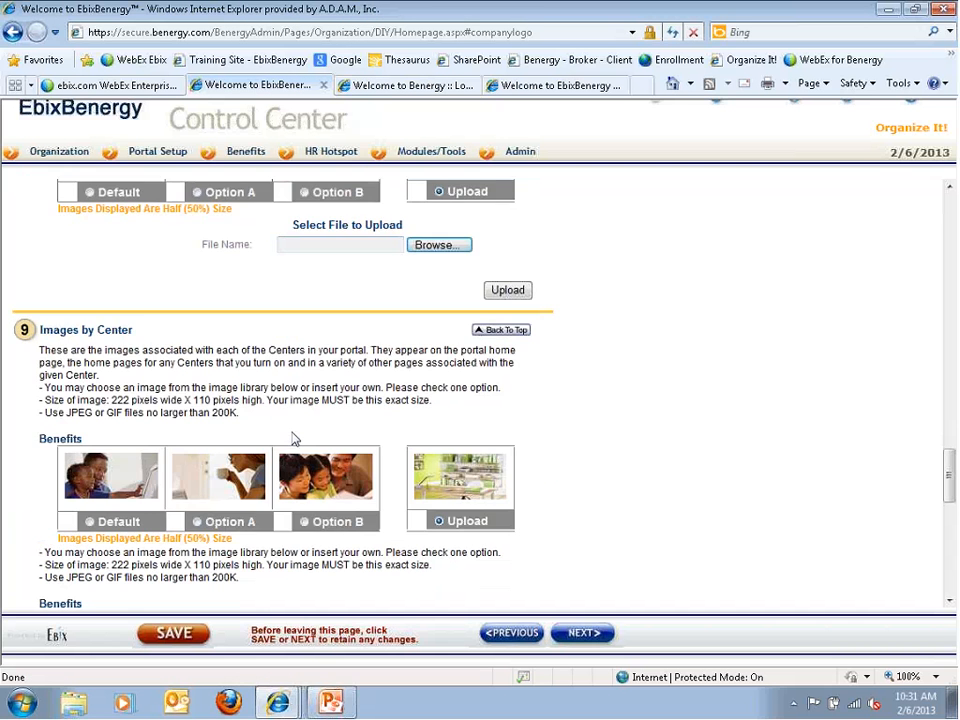
scroll(294, 437, "down", 1)
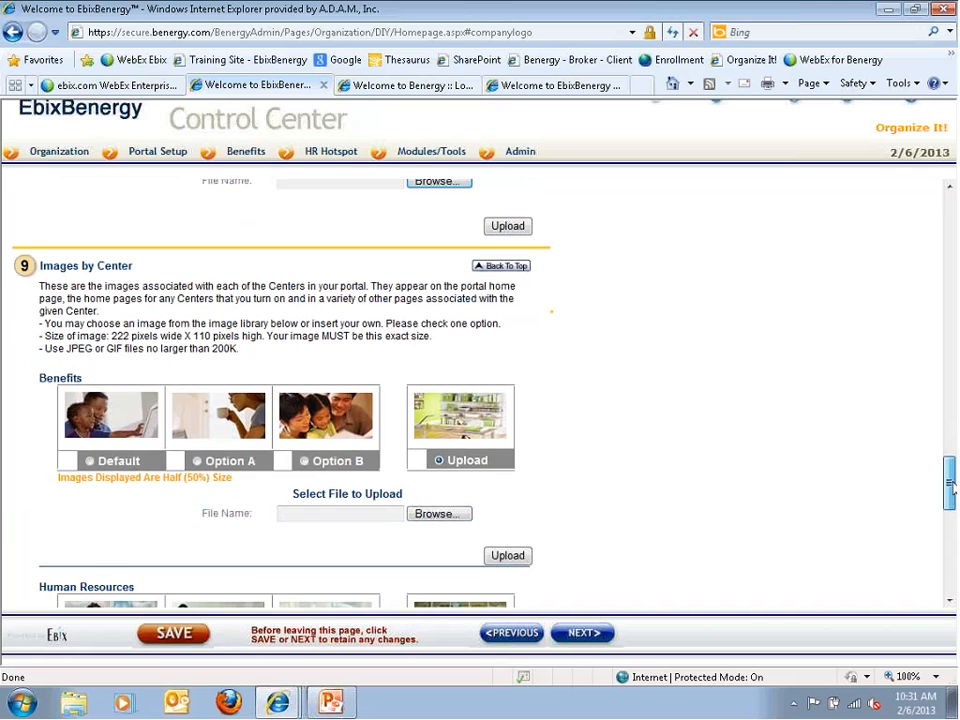
scroll(949, 486, "down", 1)
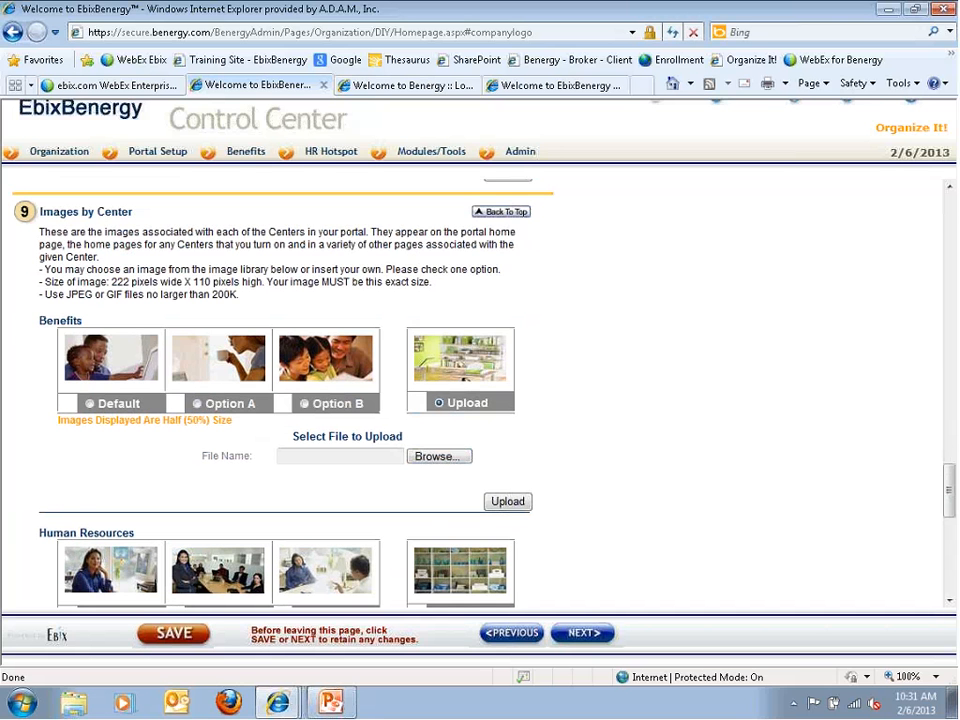
scroll(80, 510, "down", 5)
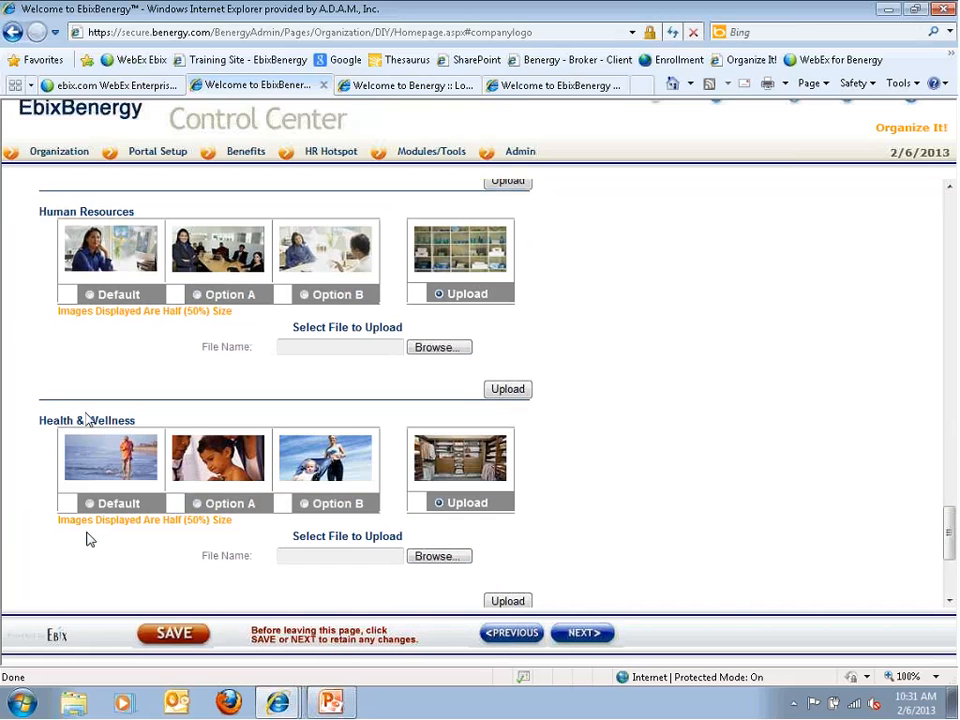
scroll(88, 540, "down", 3)
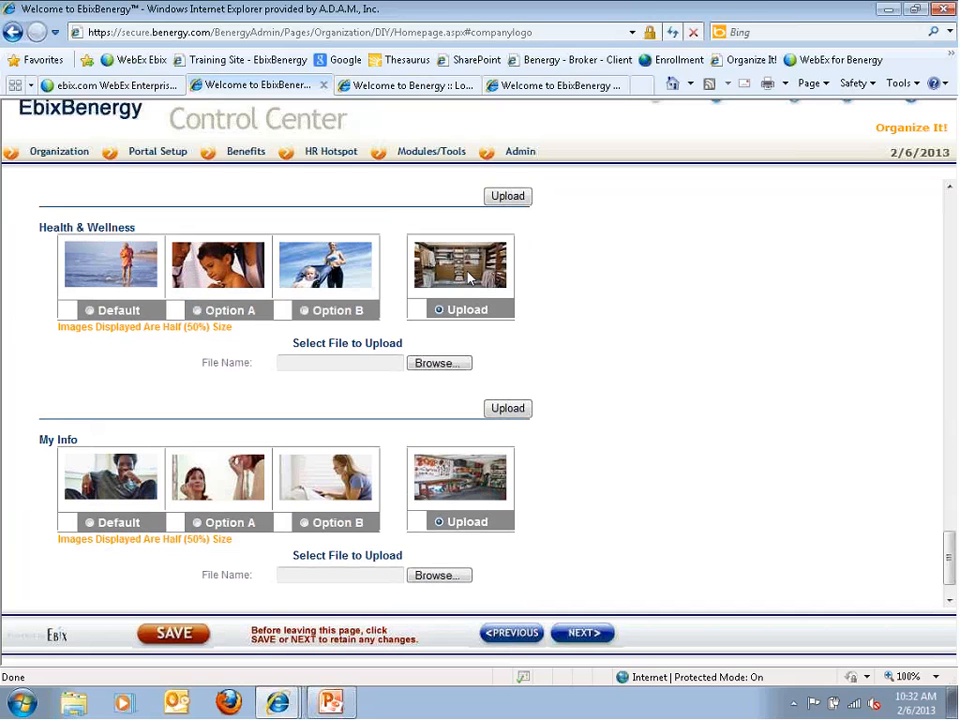
Log back into the portal with the user ID and password, then view the Benefits Center
left_click(421, 89)
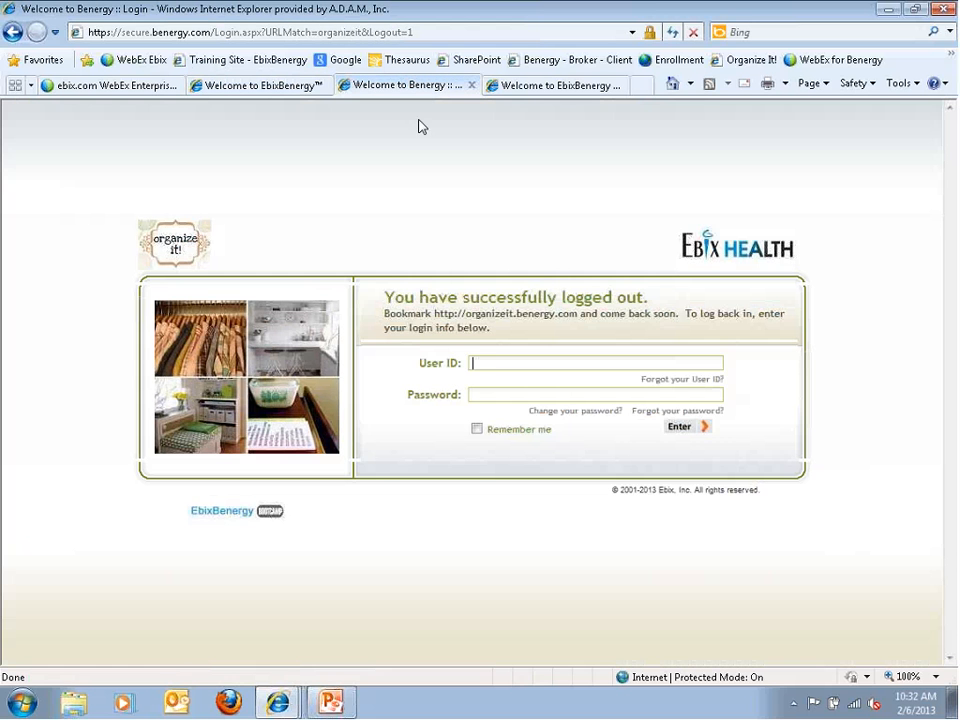
key("Tab")
type("*********")
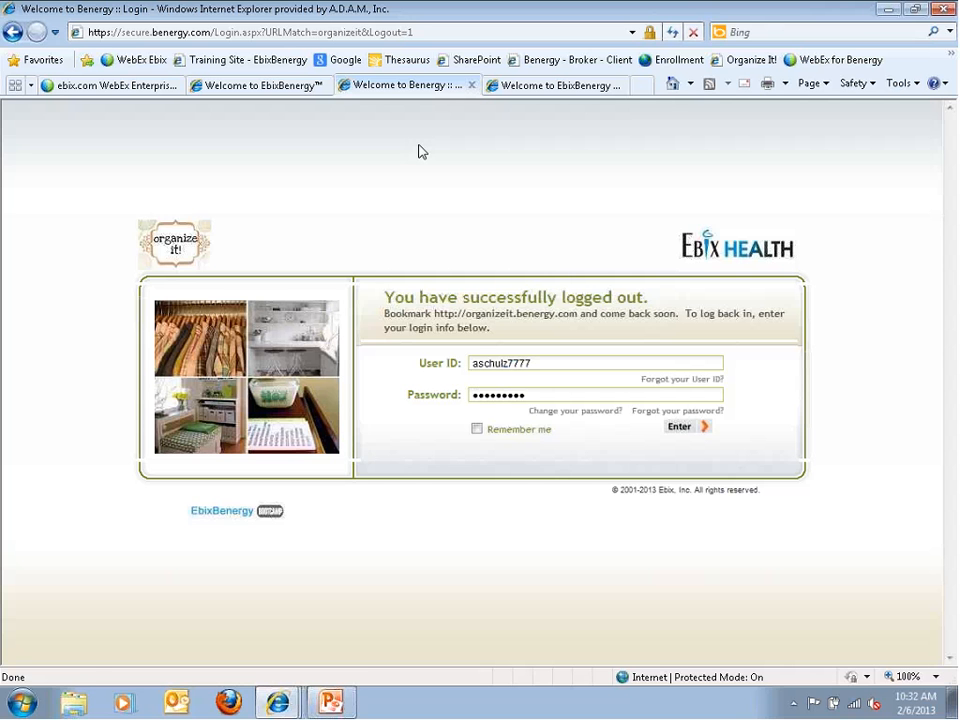
key("Return")
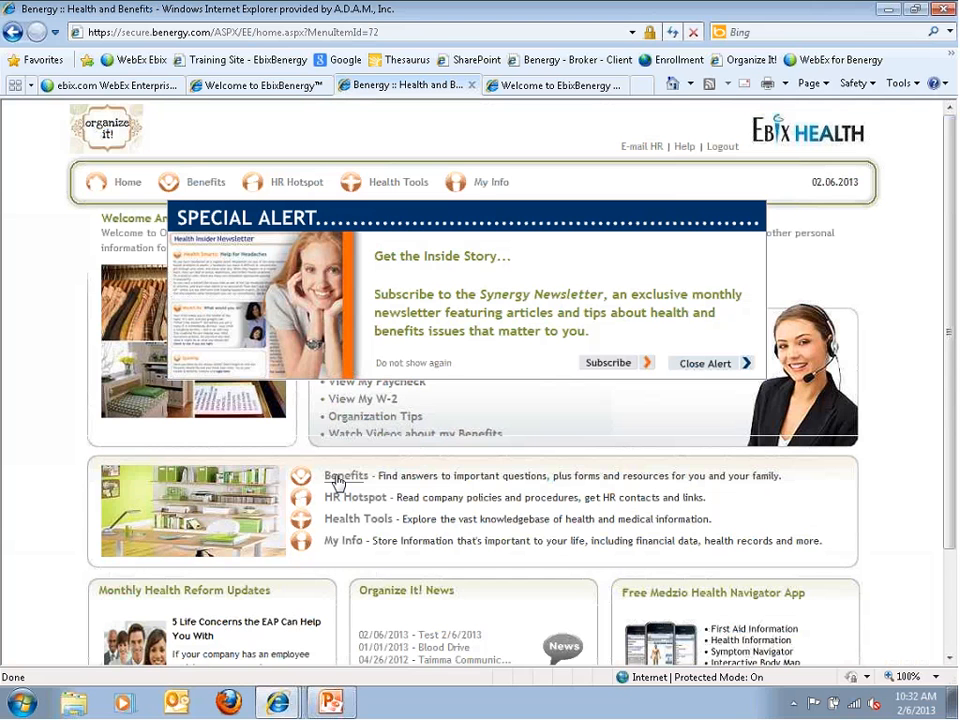
left_click(338, 479)
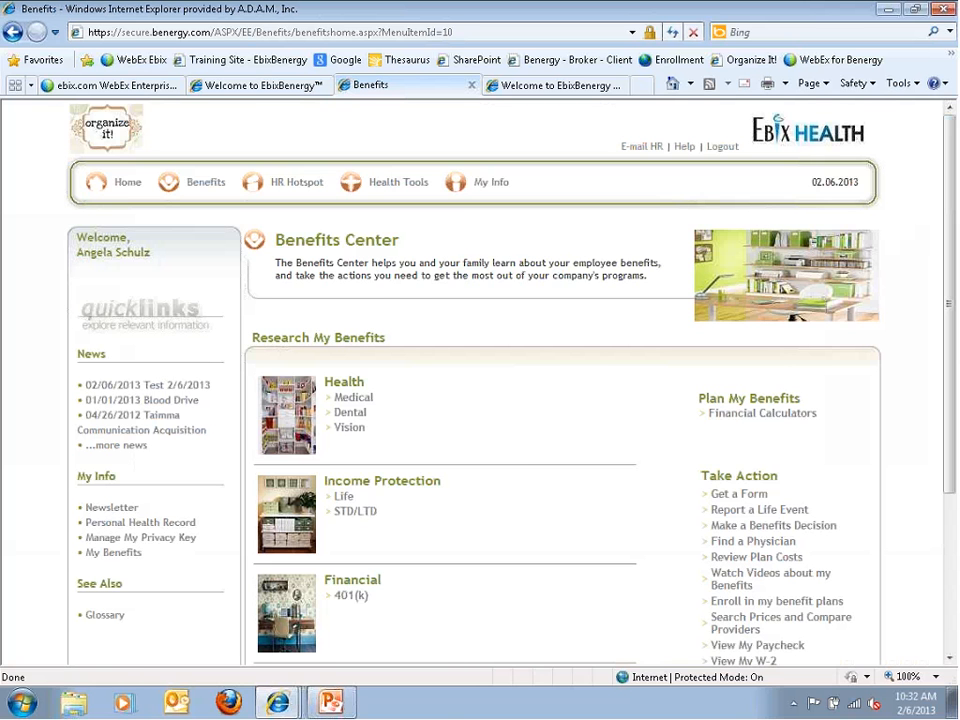
left_click(266, 86)
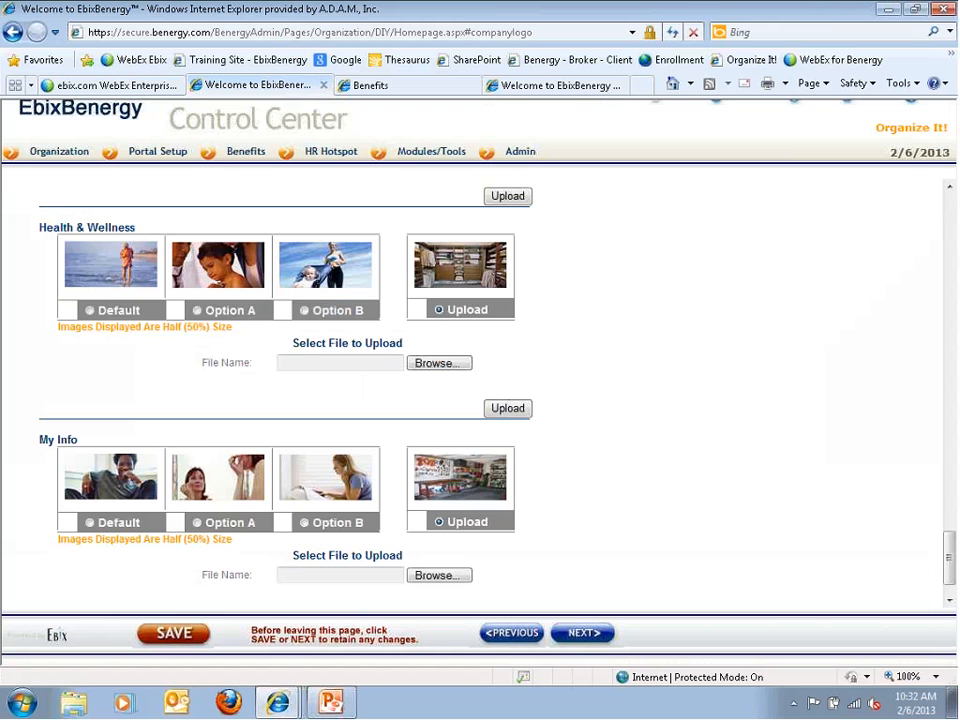
Advance to step 2 and scroll through the Health and Financial image sections
left_click(562, 630)
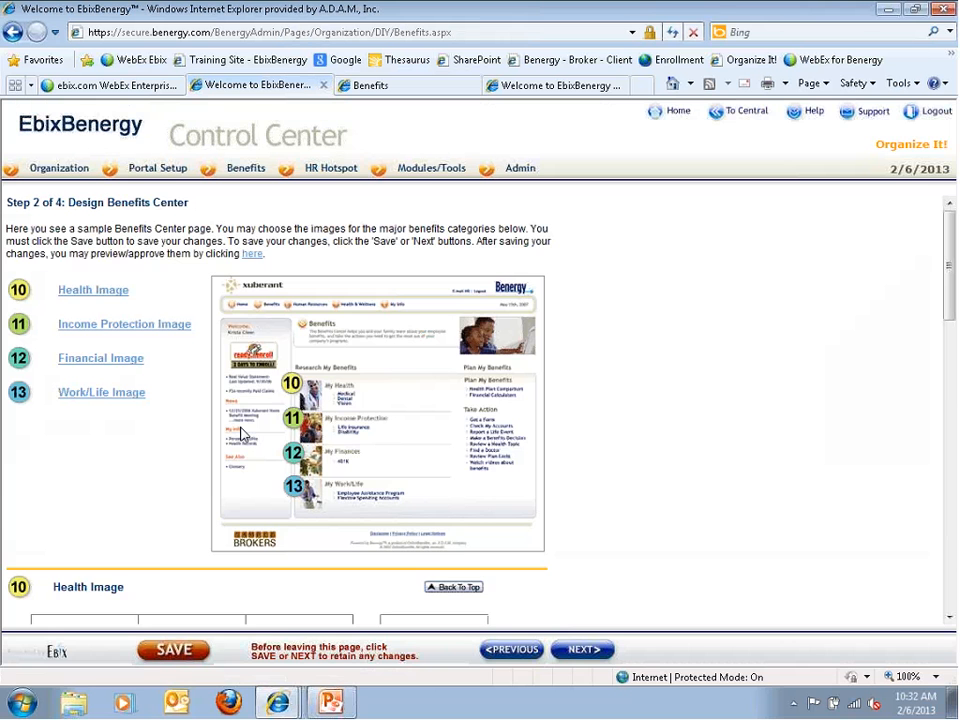
left_click(76, 291)
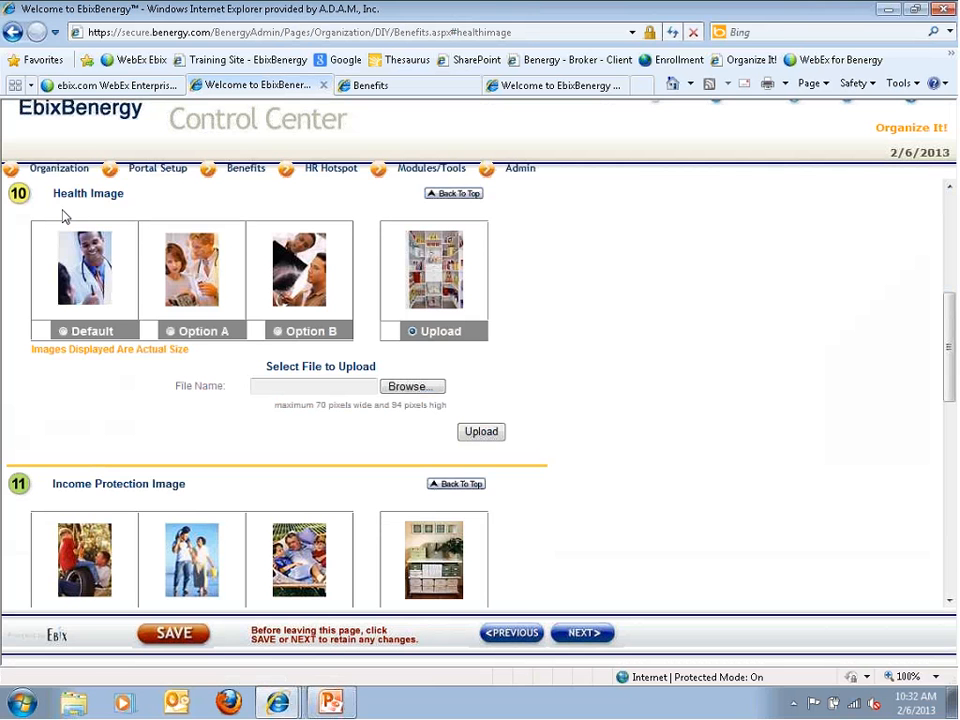
scroll(111, 514, "down", 3)
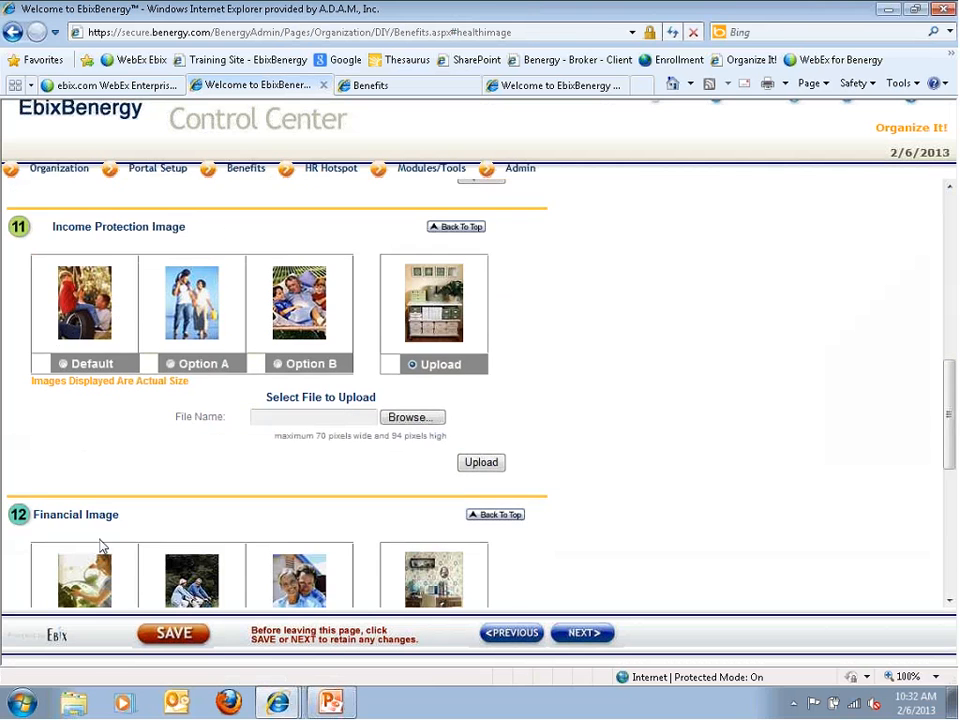
scroll(112, 540, "down", 1)
scroll(100, 550, "down", 4)
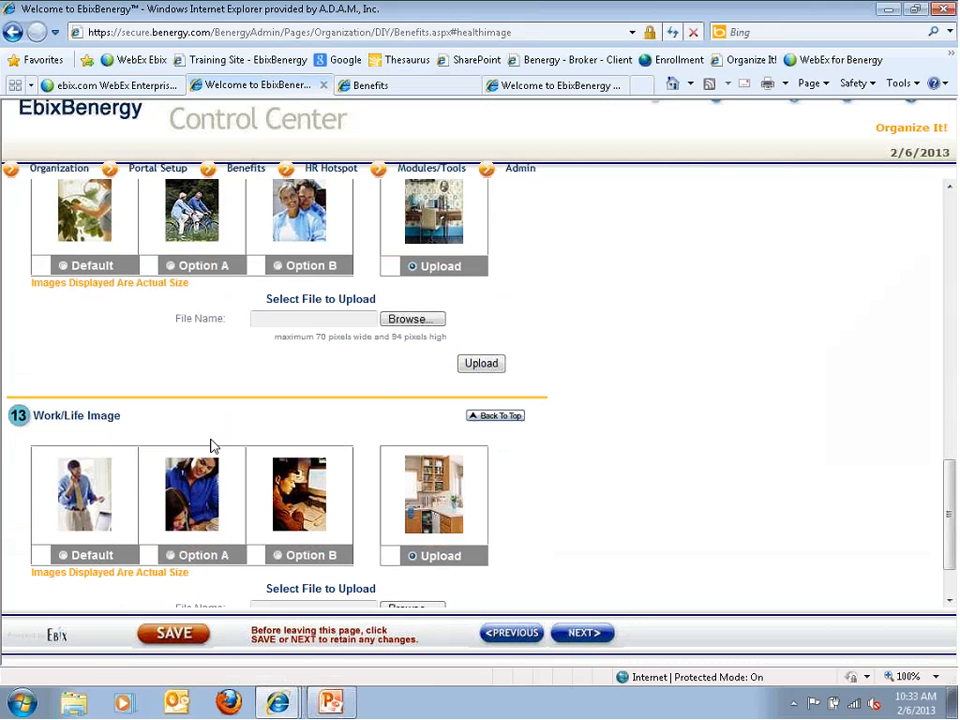
scroll(205, 470, "up", 4)
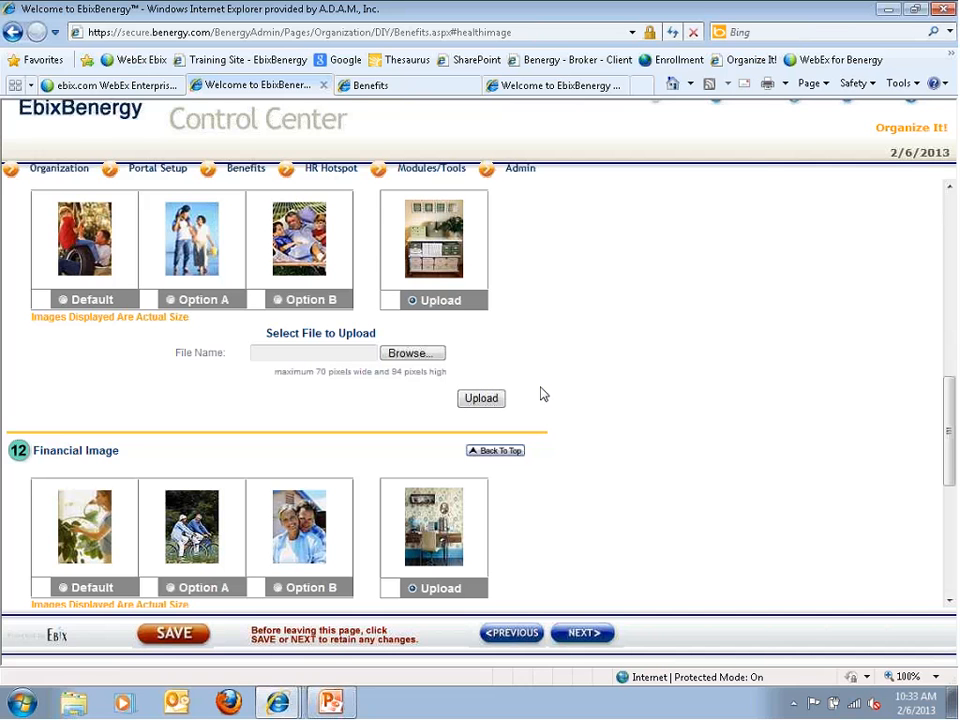
Inspect the portal's Benefits Center heading and Medical page, then advance to Step 3, Design Color Bars
left_click(382, 93)
left_click_drag(283, 240, 336, 233)
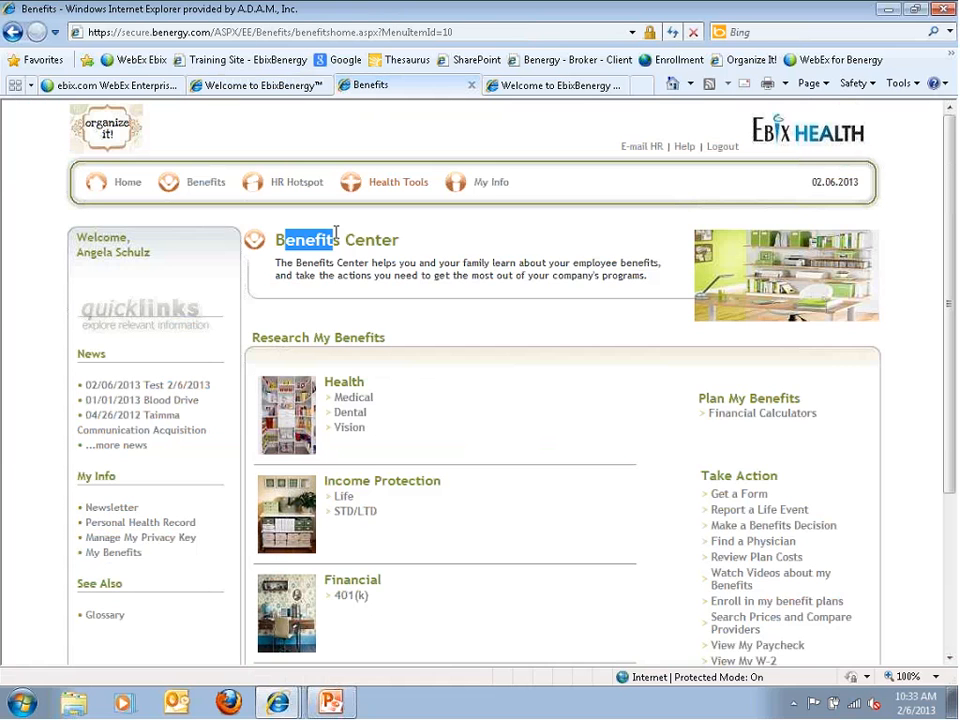
scroll(352, 362, "down", 2)
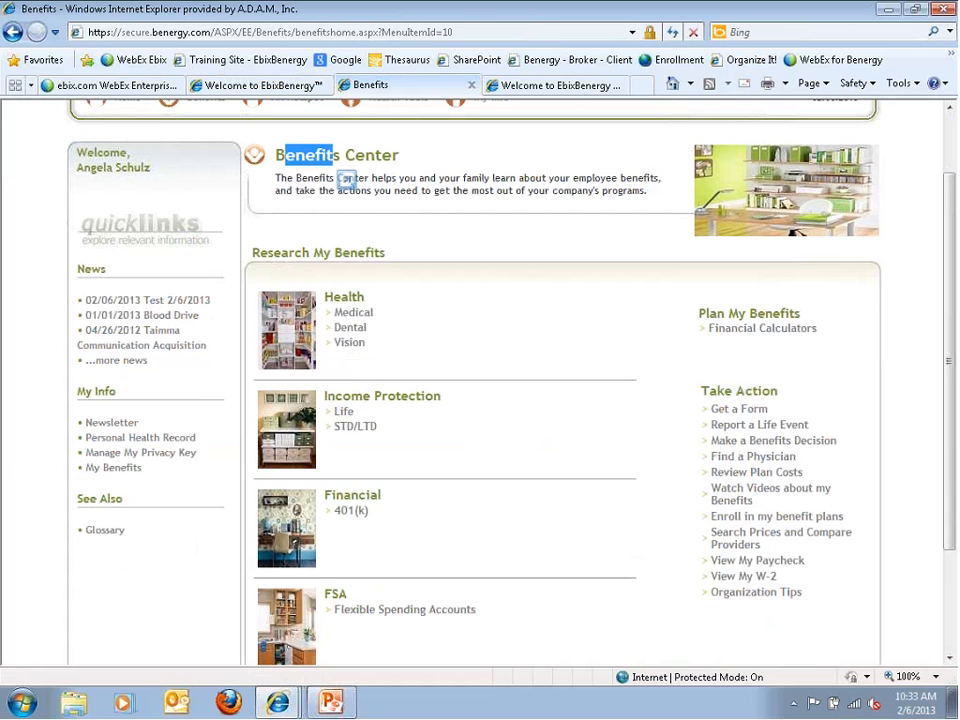
scroll(405, 602, "down", 1)
scroll(405, 602, "down", 1)
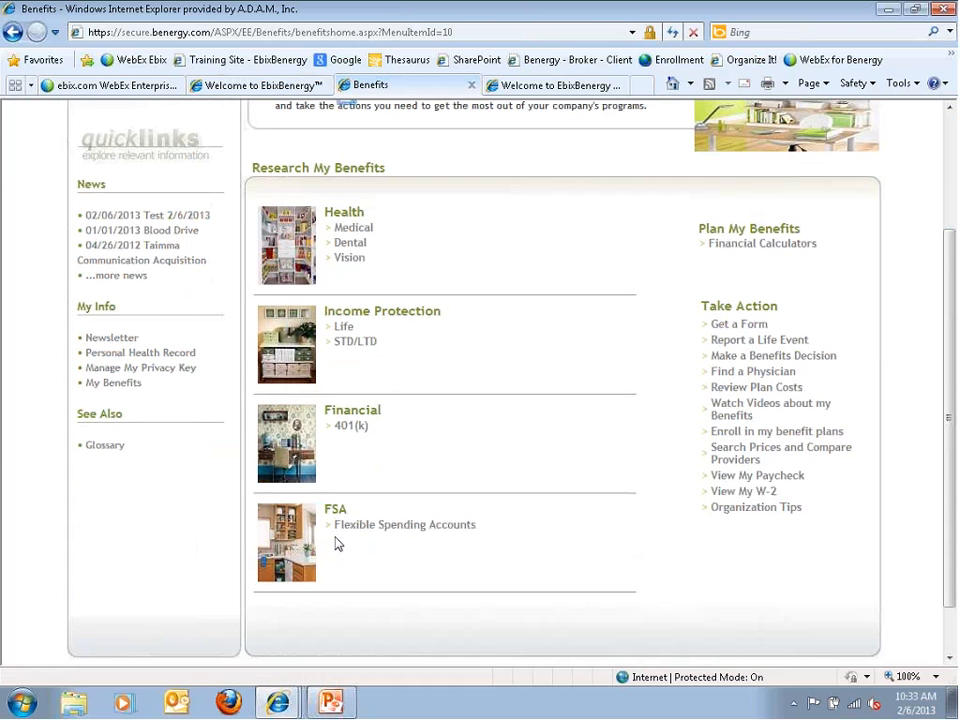
left_click(352, 230)
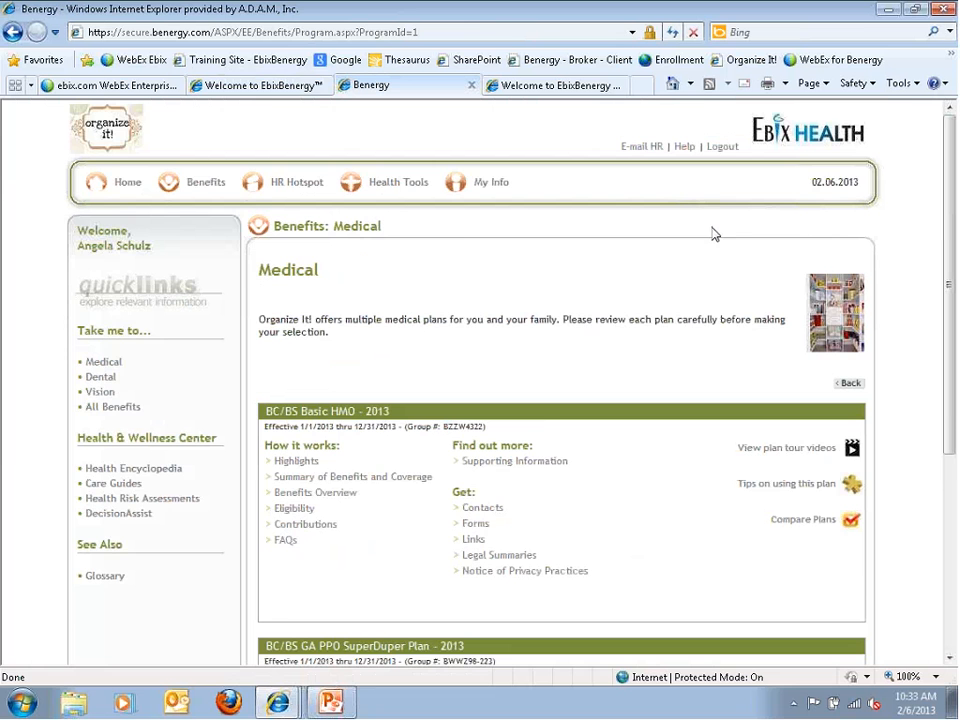
left_click(258, 87)
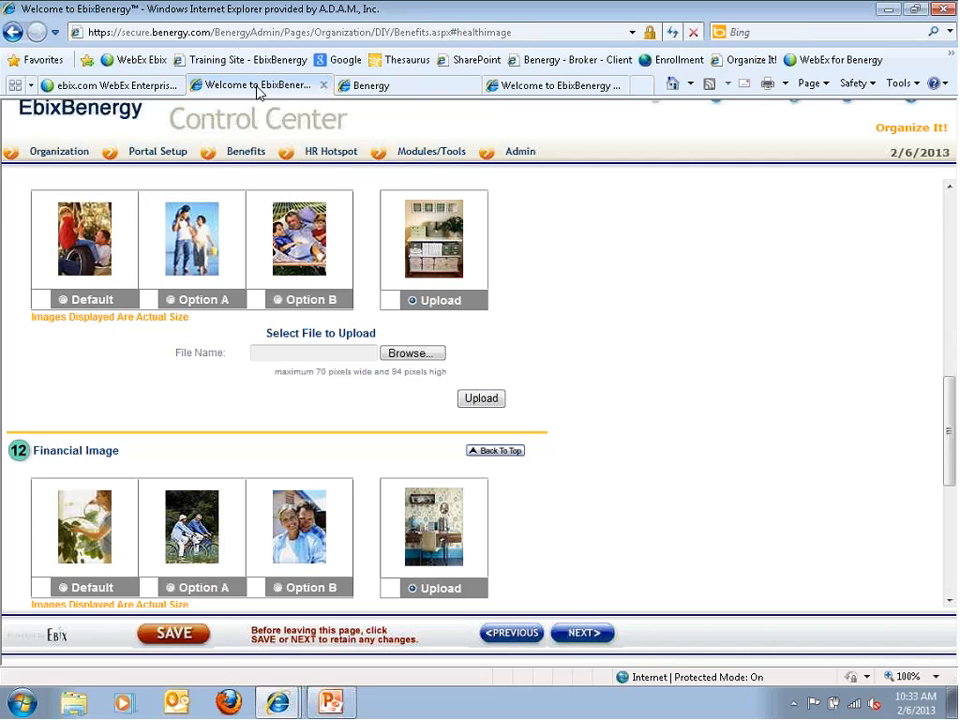
left_click(576, 634)
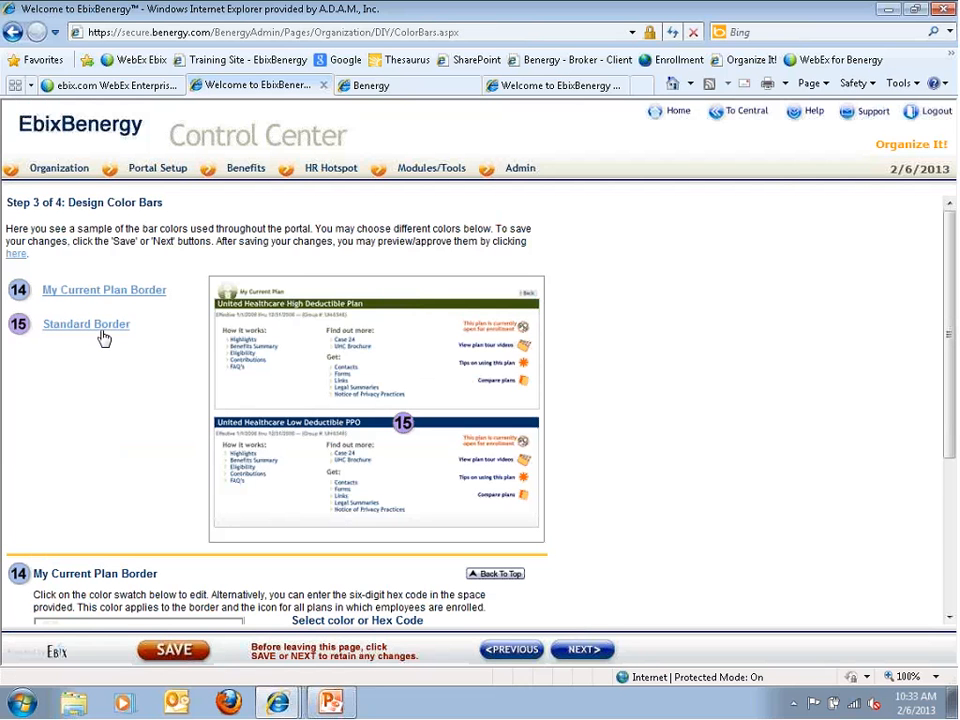
Check the My Current Plan Border settings against the Medical page, then advance to Step 4
left_click(135, 290)
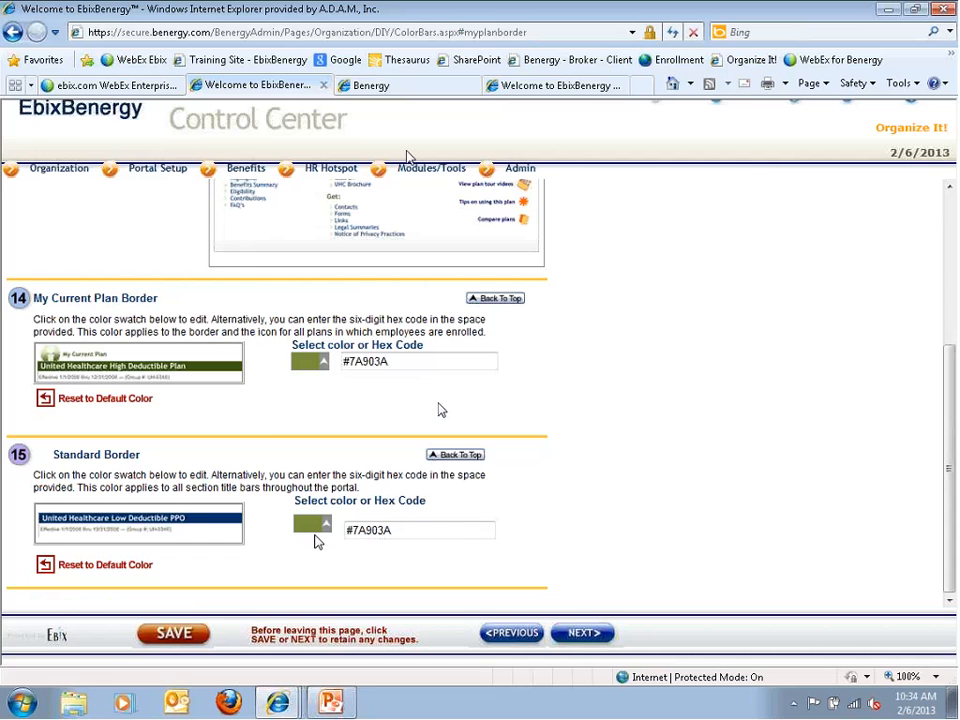
left_click(370, 85)
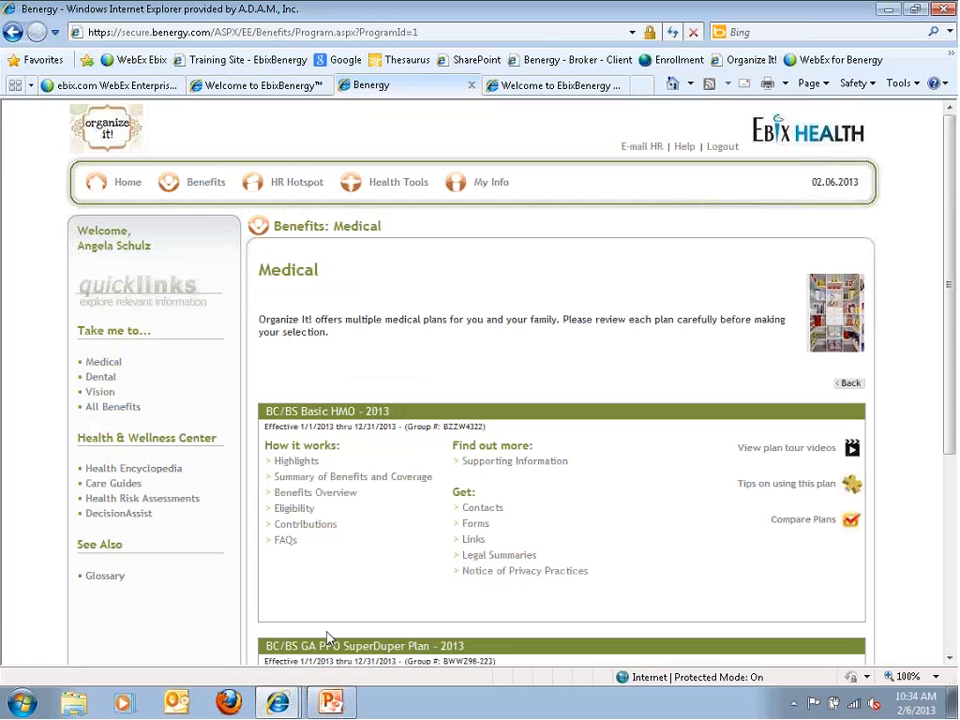
left_click(284, 87)
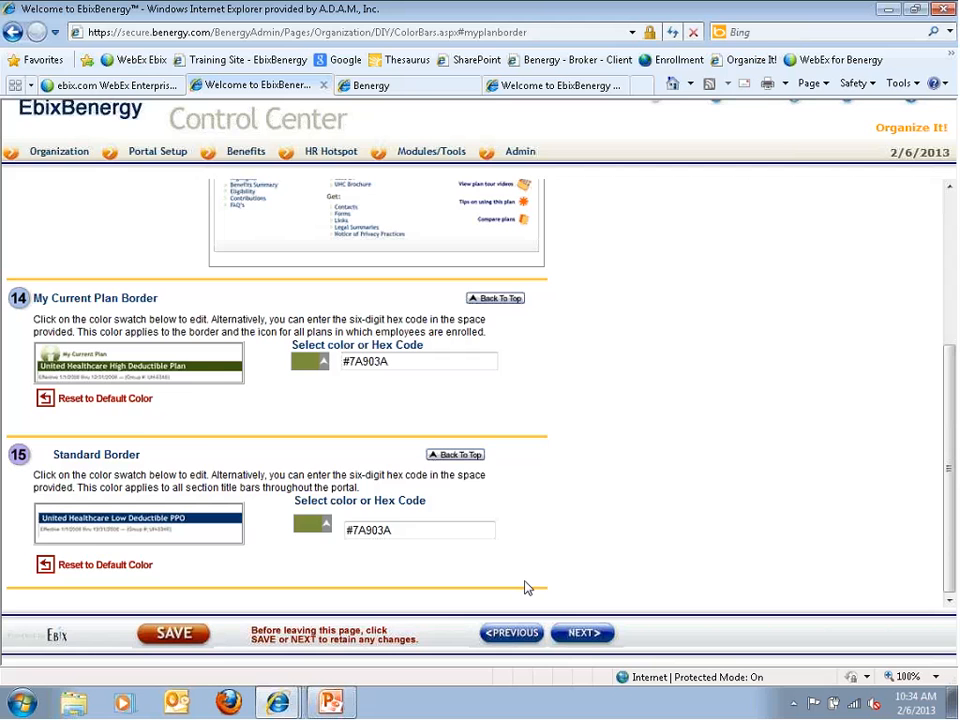
left_click(584, 634)
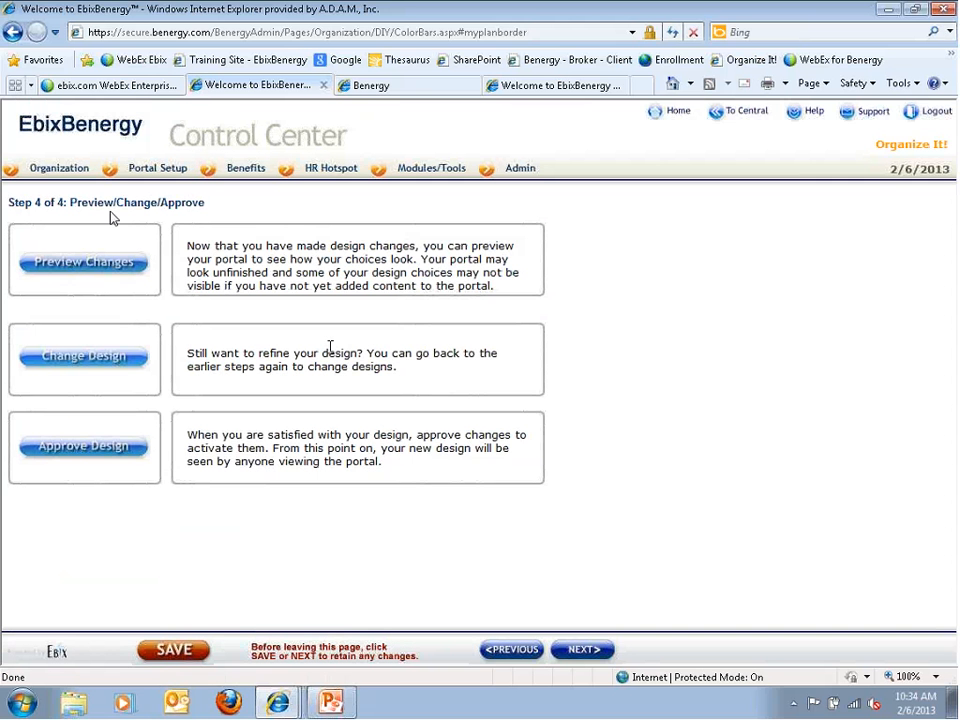
Preview the redesigned portal, revisit the design steps, then approve the design changes
left_click(92, 273)
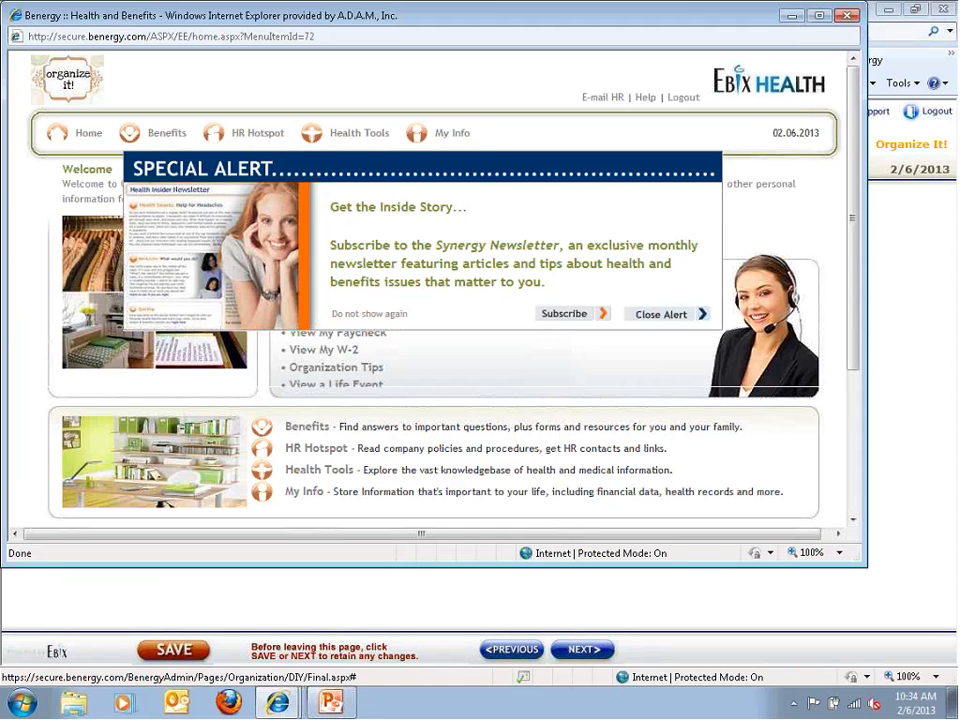
left_click(848, 16)
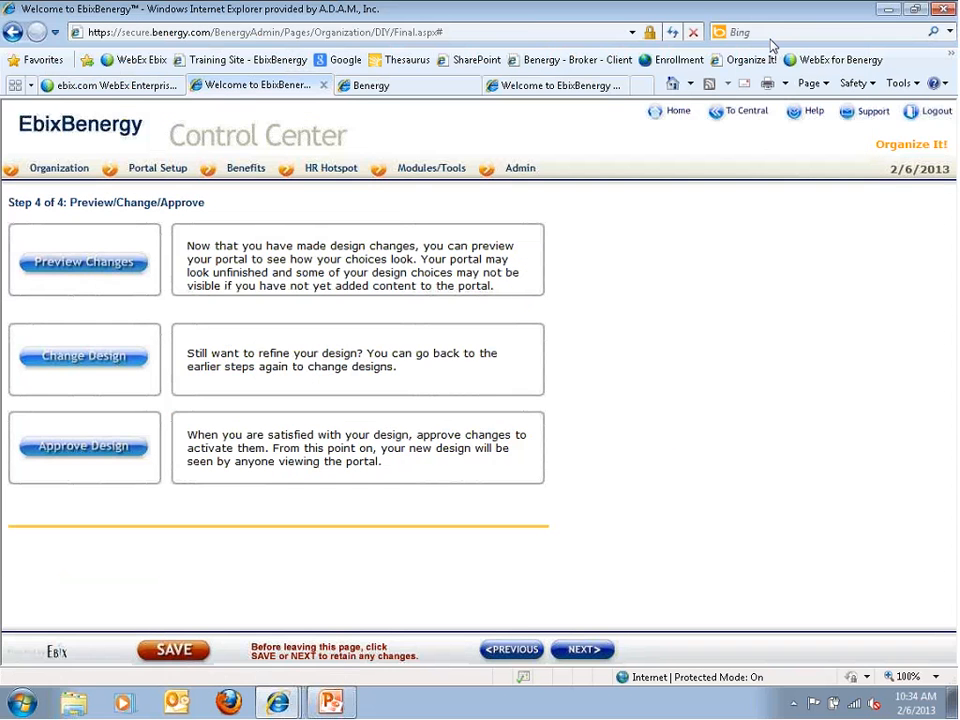
left_click(90, 360)
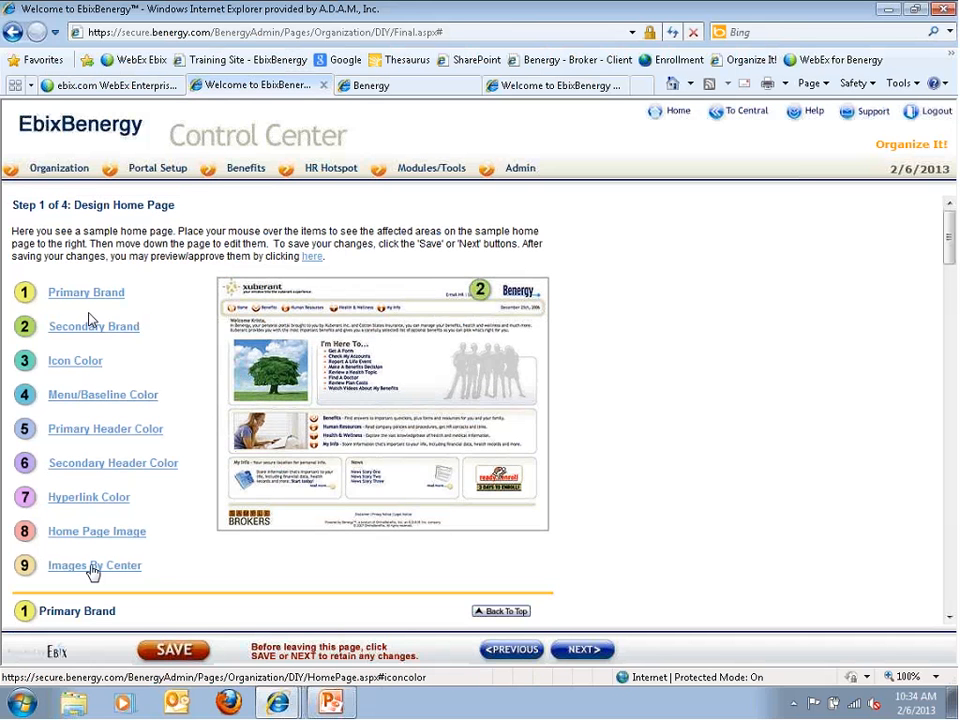
left_click(307, 259)
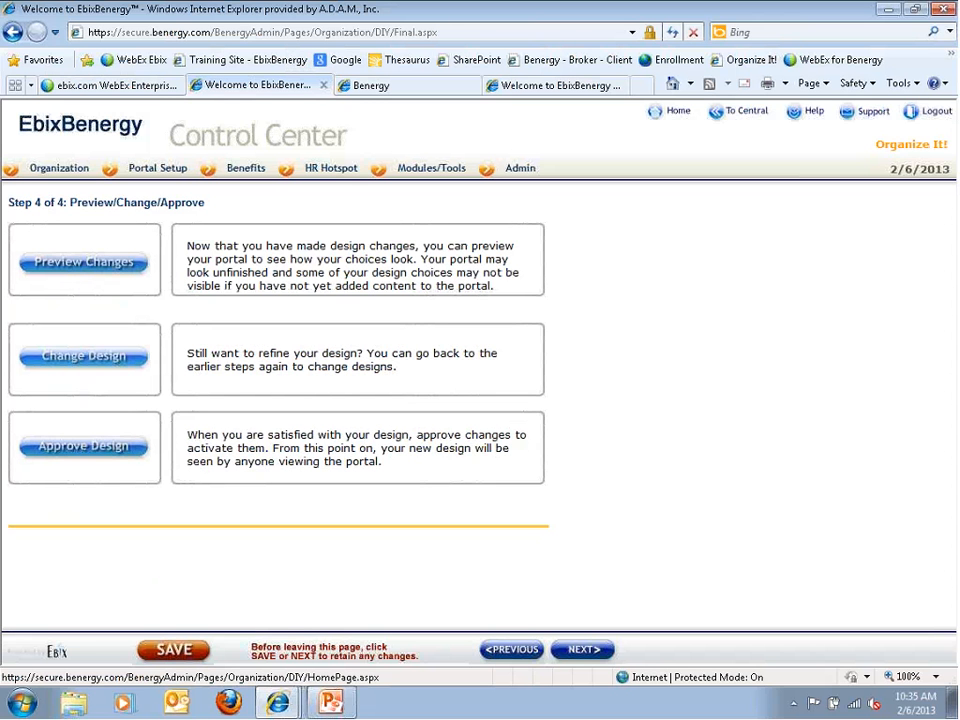
left_click(77, 453)
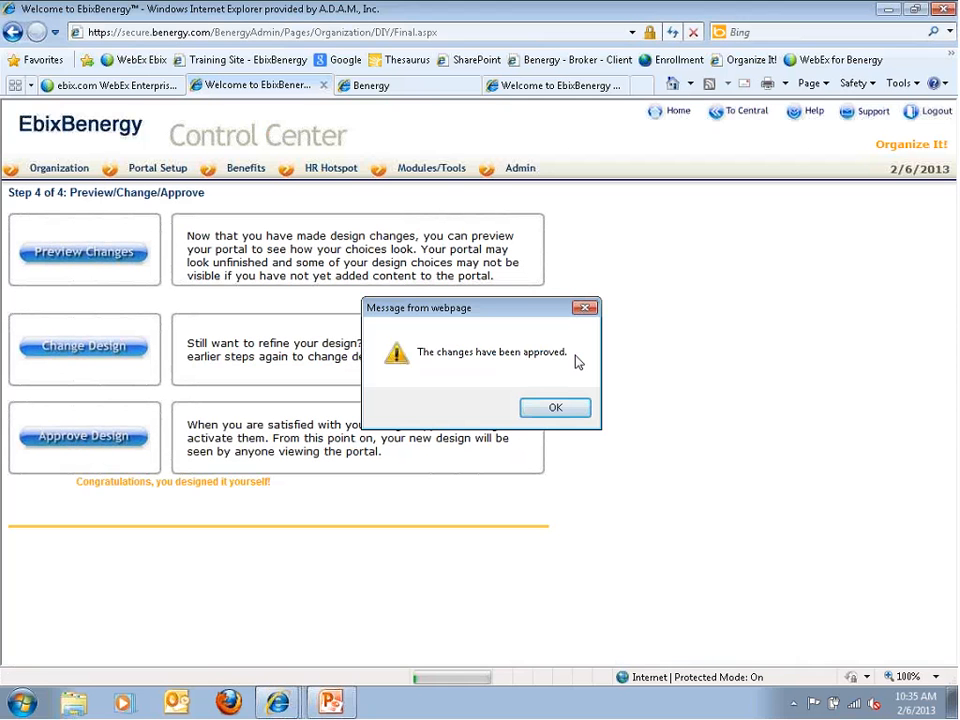
Dismiss the approval message and continue to the Special Alerts page
left_click(555, 407)
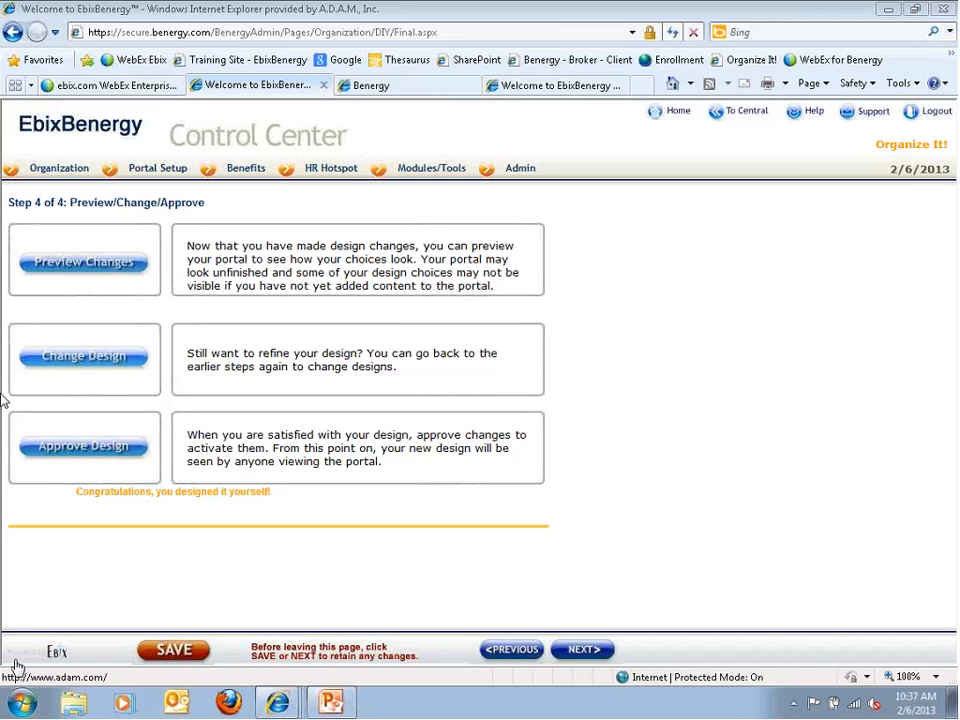
left_click(568, 650)
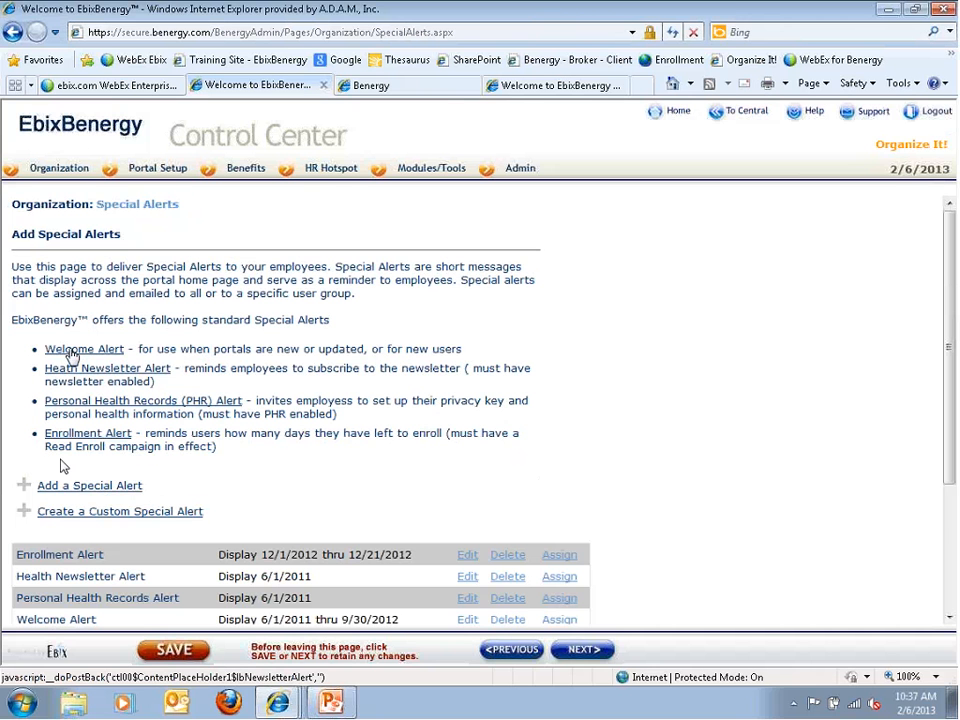
Preview the Welcome Alert offering the portal video tutorial, then close it
left_click(72, 352)
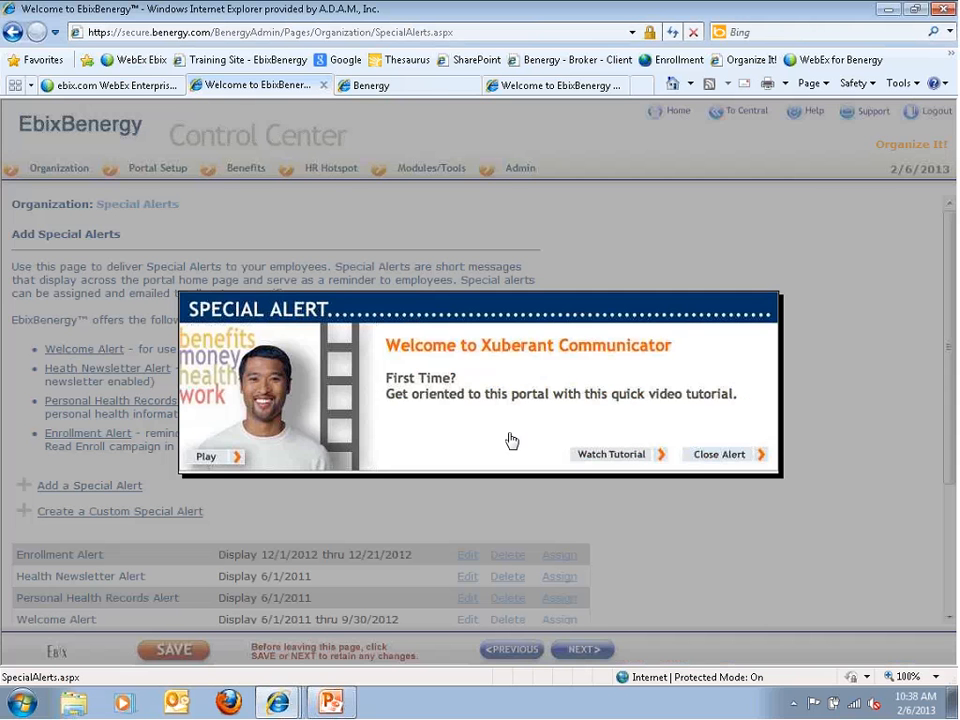
left_click(716, 458)
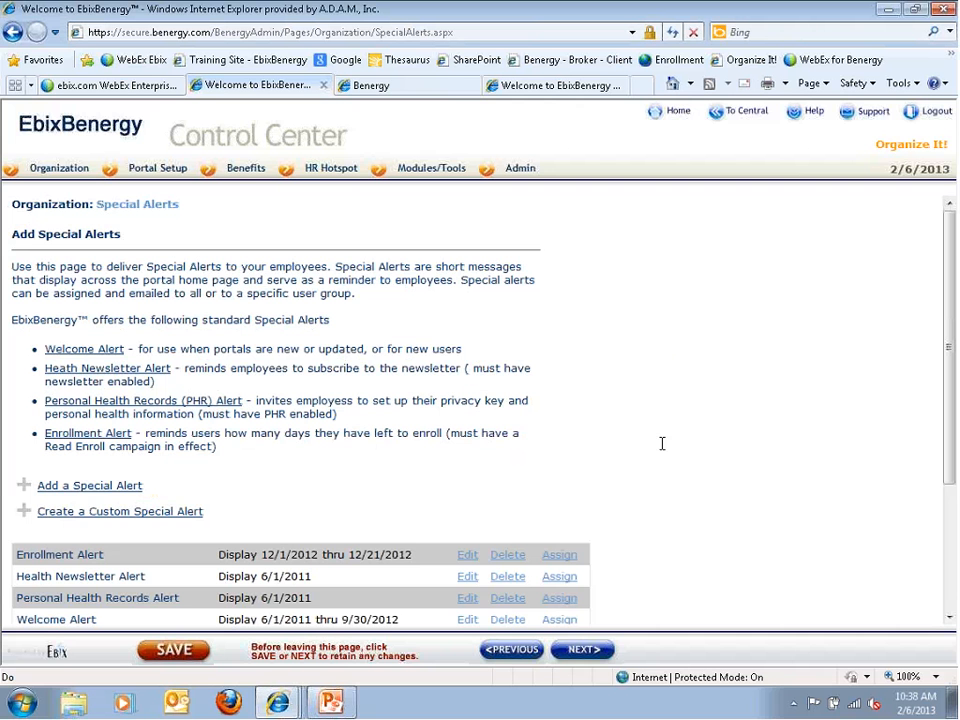
Preview and close the Health Newsletter, PHR and Enrollment alerts, then start adding a special alert
left_click(128, 372)
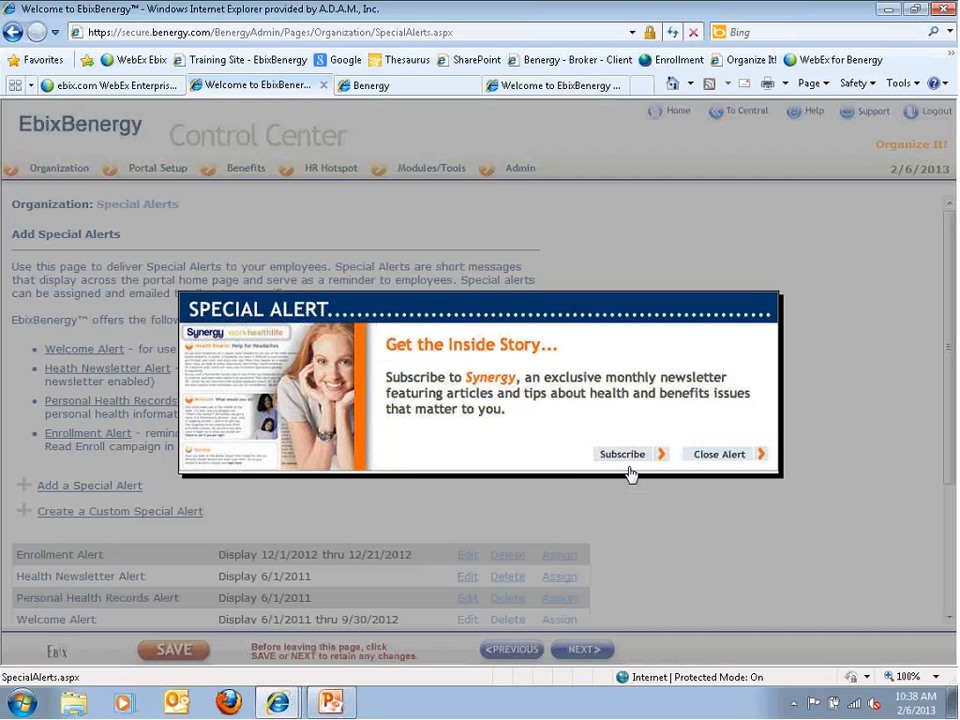
left_click(704, 455)
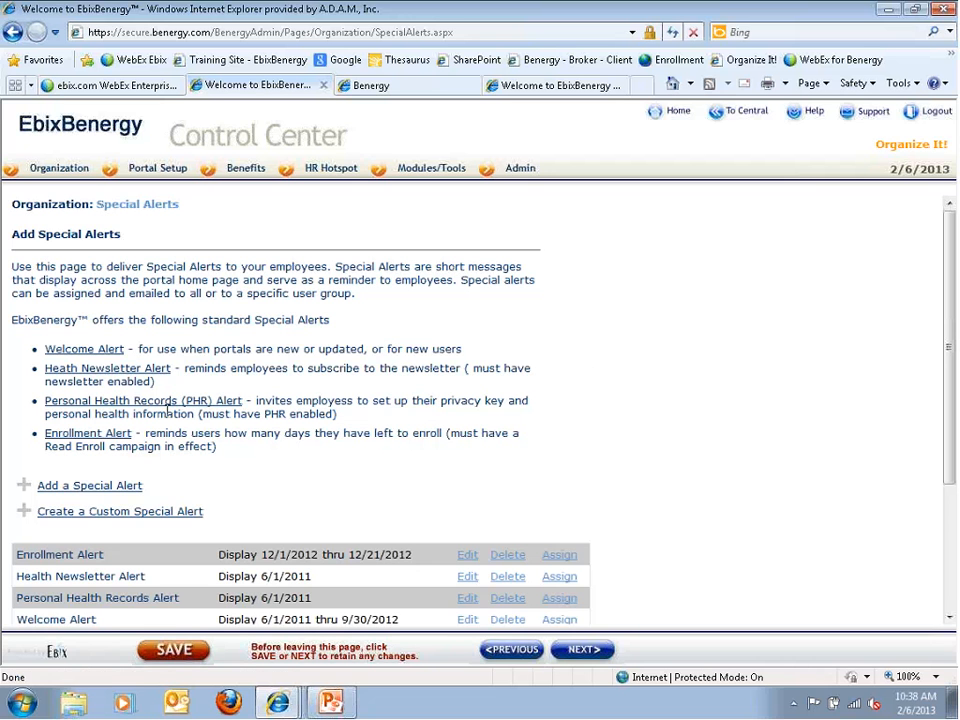
left_click(114, 402)
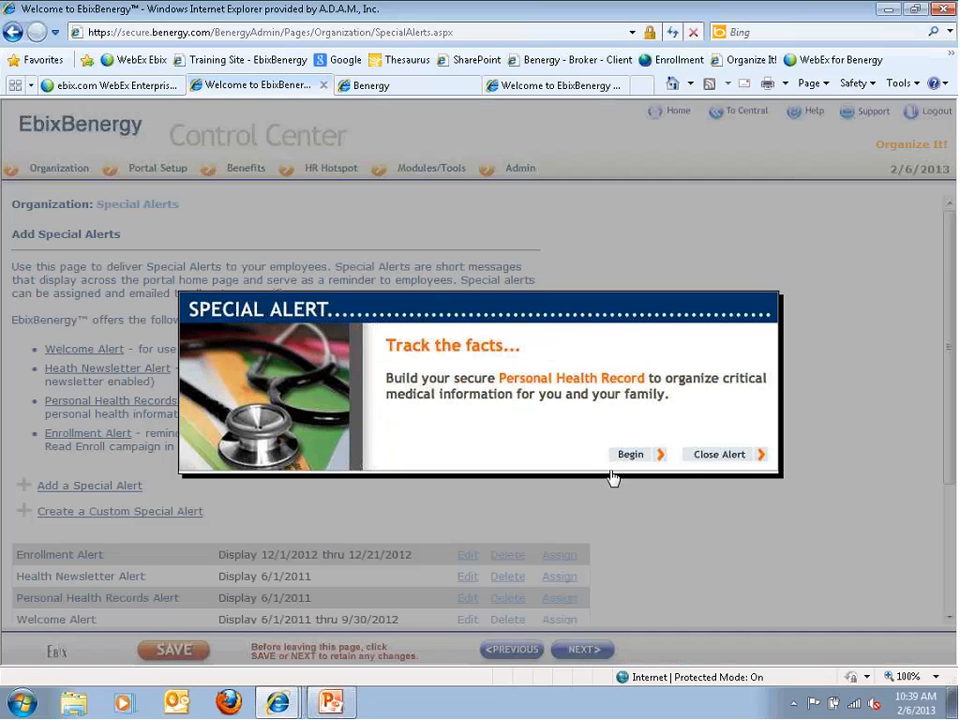
left_click(731, 462)
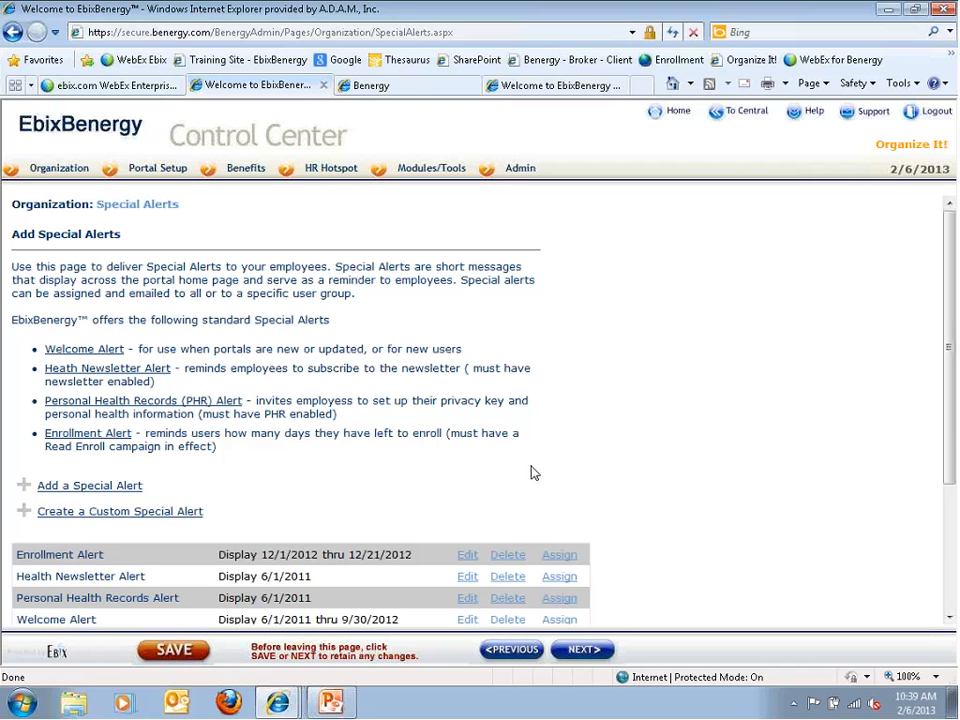
left_click(86, 437)
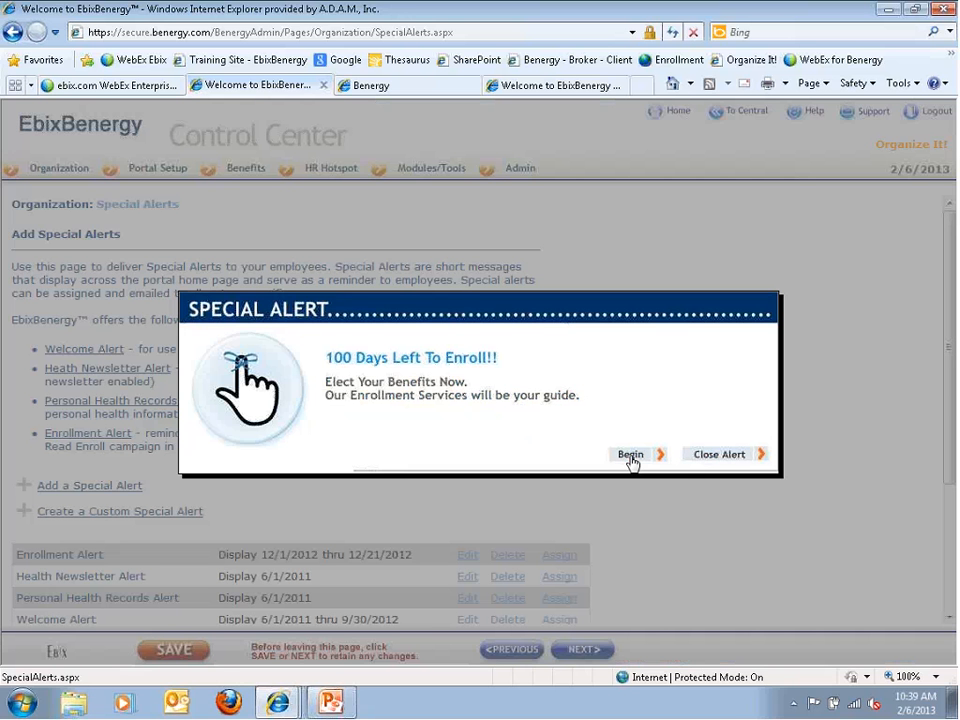
left_click(698, 458)
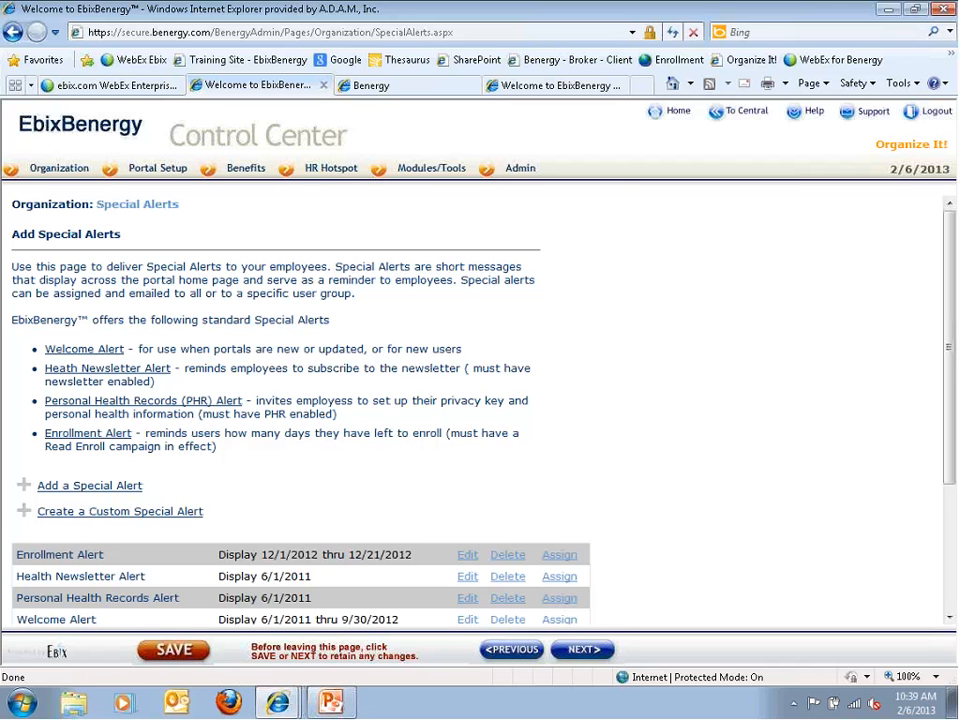
left_click(80, 488)
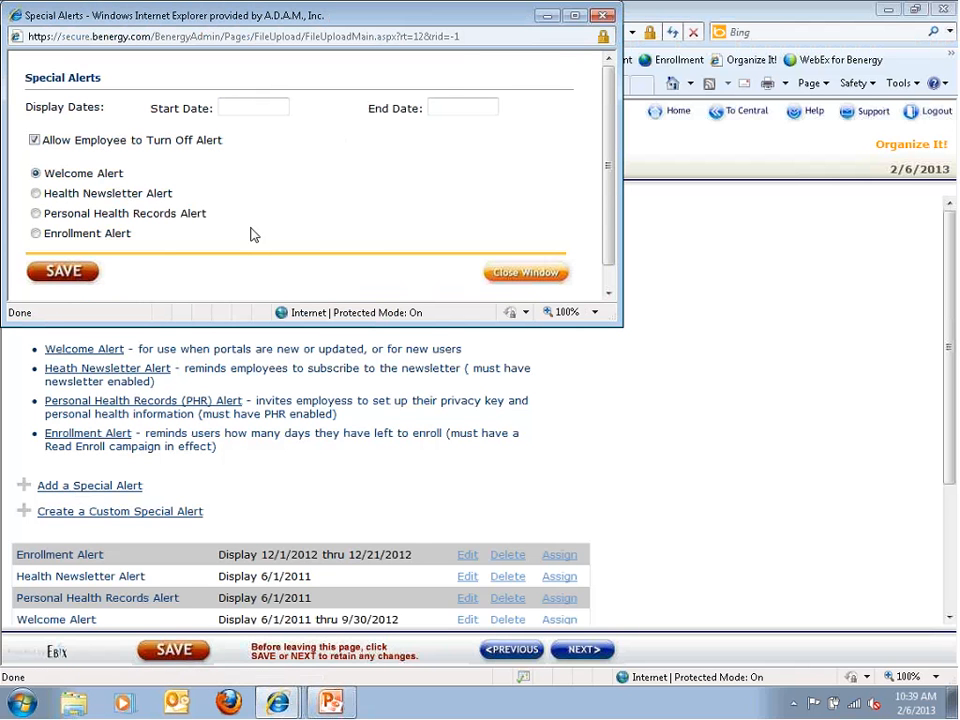
Pick March 1, 2013 as the alert's start date in the calendar
left_click(246, 107)
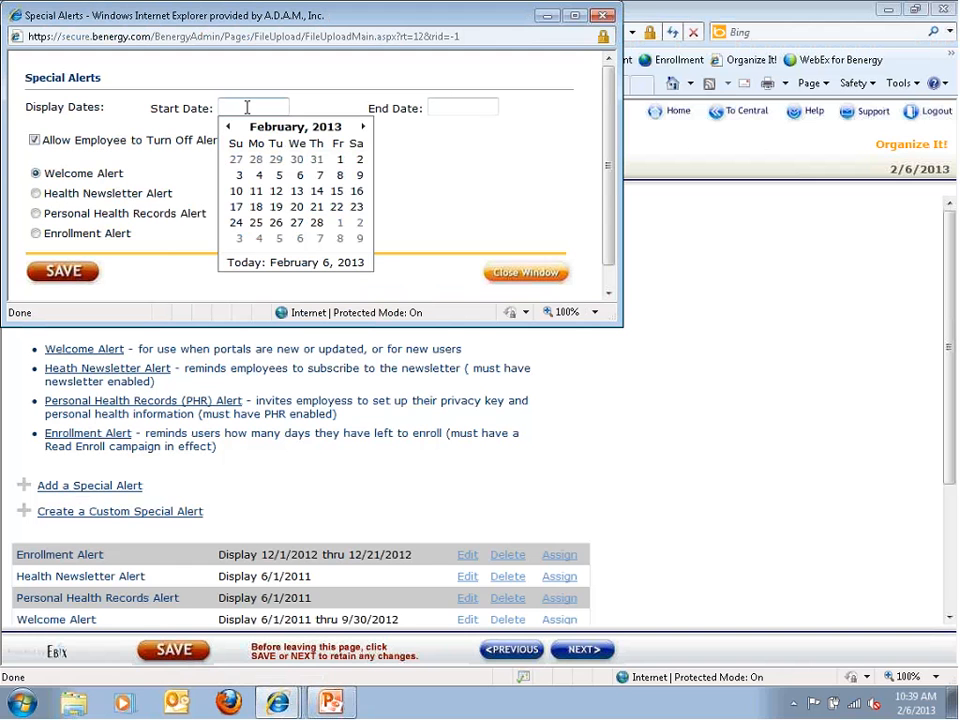
left_click(299, 130)
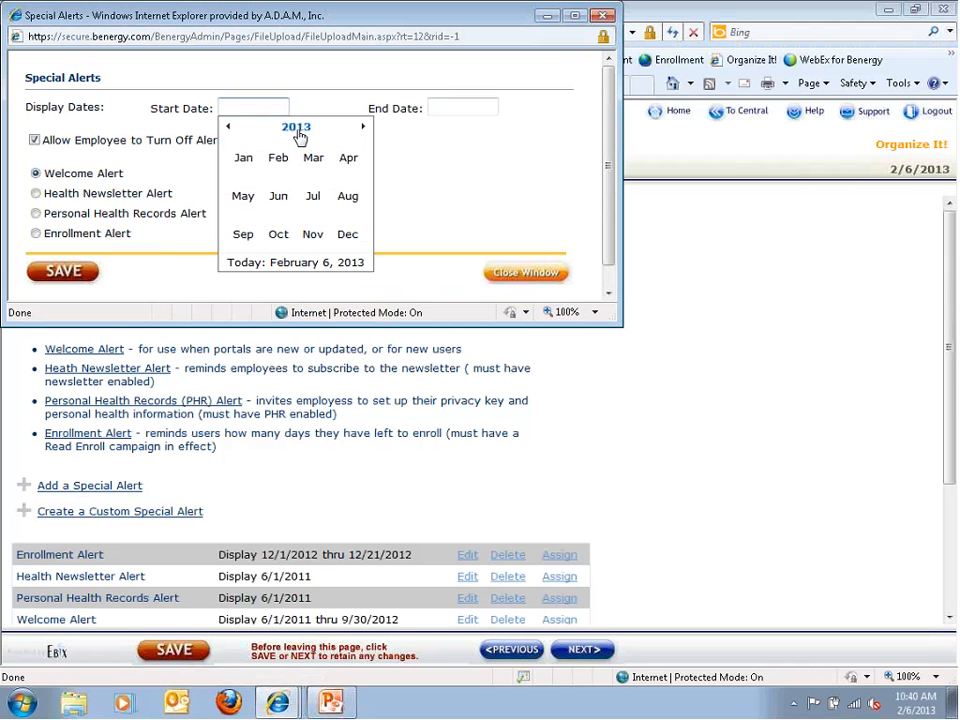
left_click(312, 160)
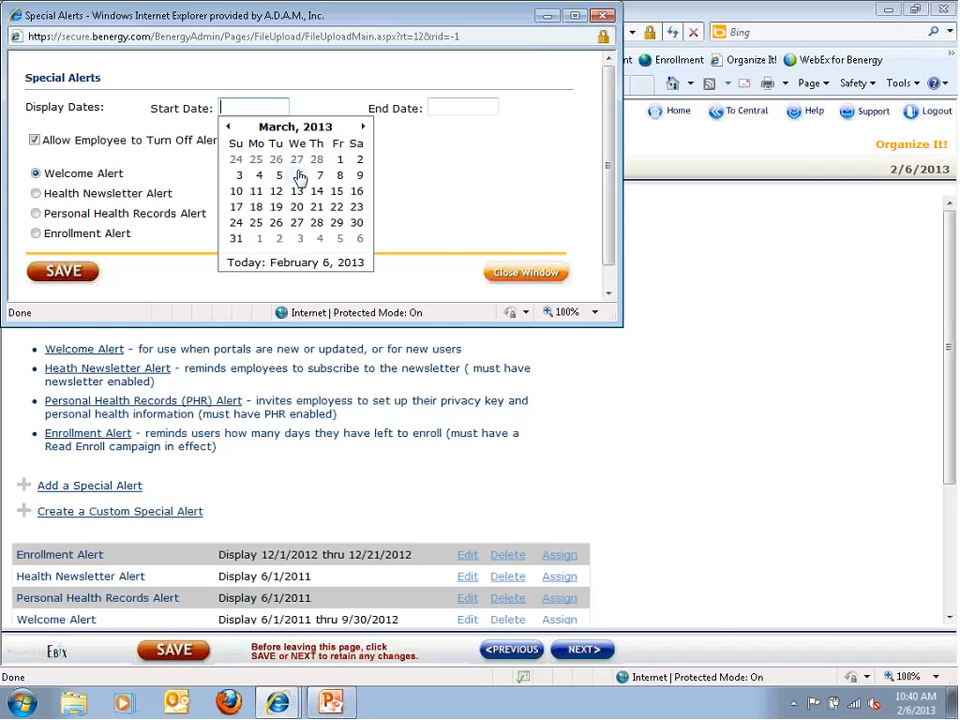
left_click(339, 161)
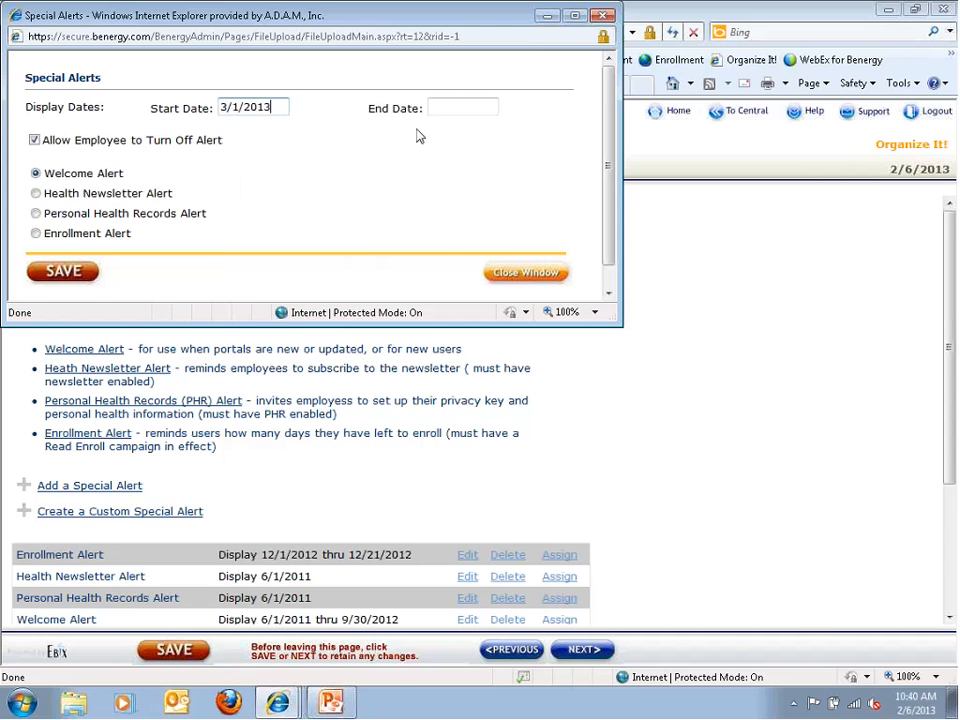
Set the end date to March 14, 2013, make it an Enrollment Alert, and save
left_click(457, 108)
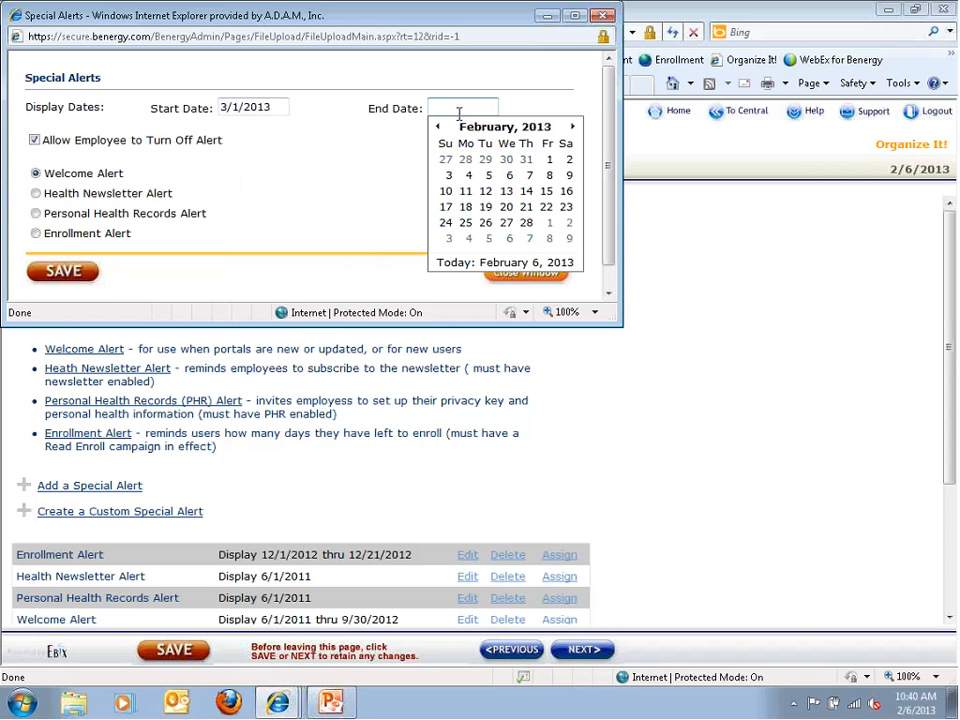
left_click(571, 127)
left_click(525, 193)
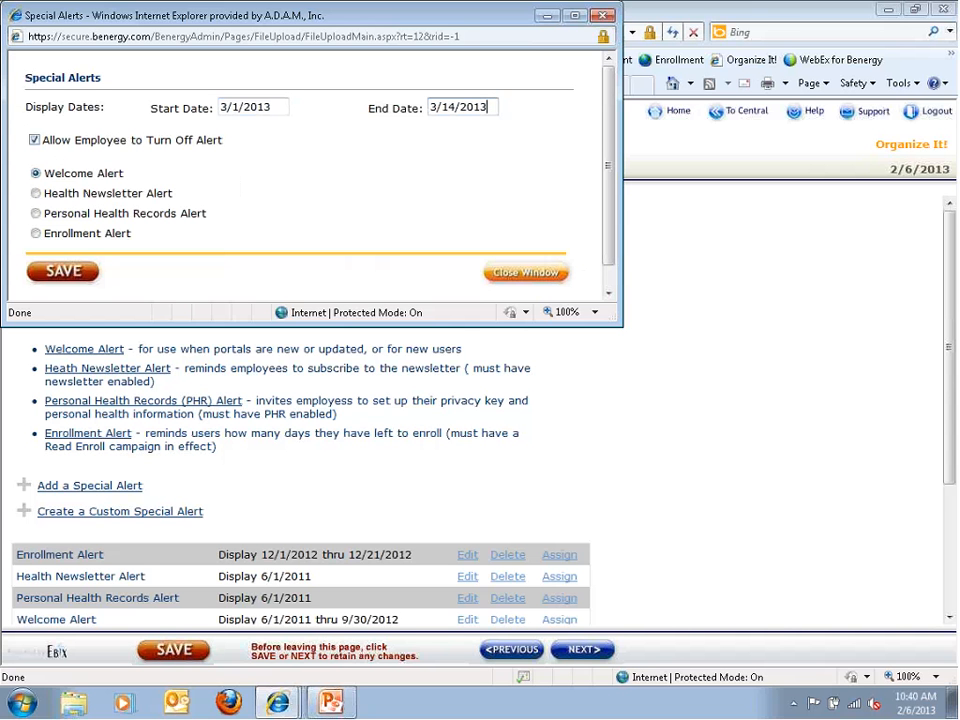
left_click(36, 233)
left_click(63, 271)
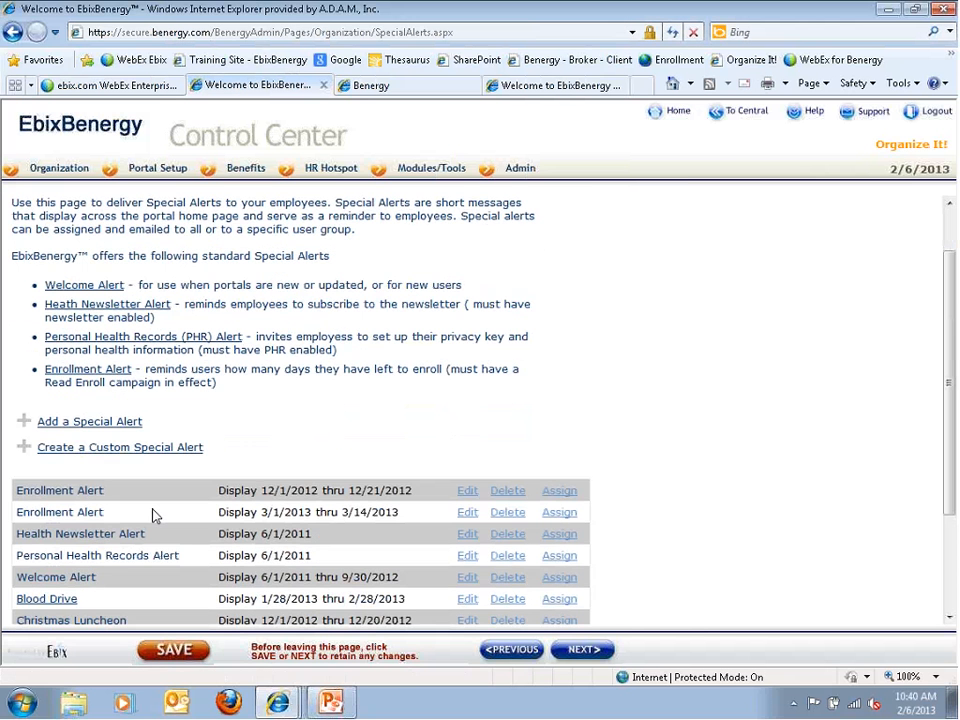
Open the new Enrollment Alert, clear its 3/14/2013 end date, then close without saving
left_click(467, 512)
left_click_drag(490, 108, 393, 116)
key("BackSpace")
left_click(375, 156)
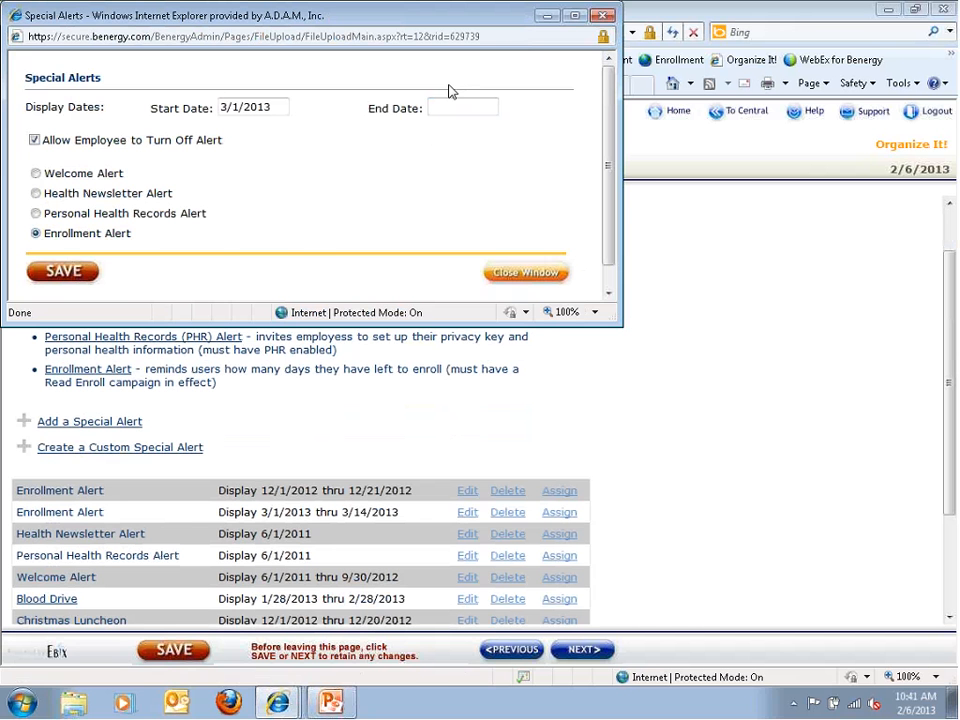
left_click(492, 276)
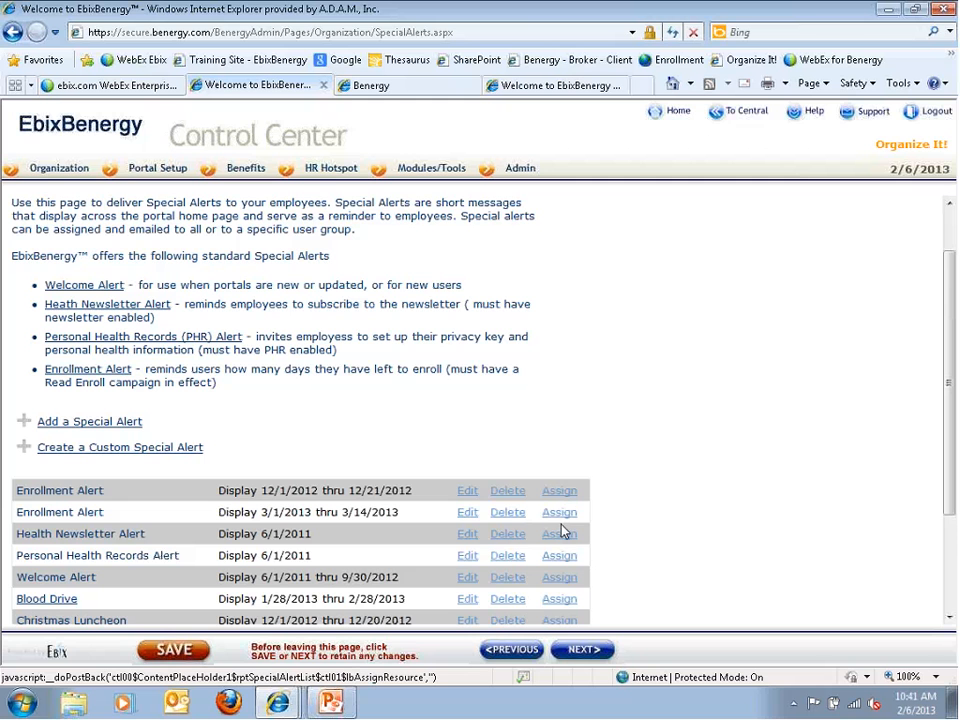
Assign the Enrollment Alert to the Executive and FTEE user groups and save
left_click(559, 514)
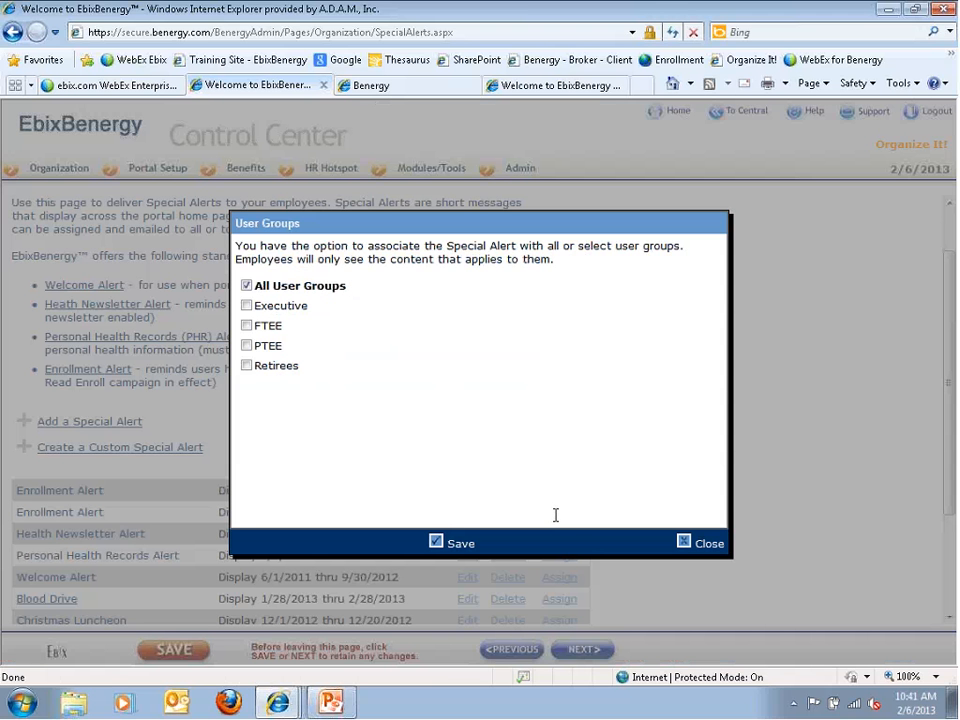
left_click(246, 305)
left_click(246, 325)
left_click(428, 542)
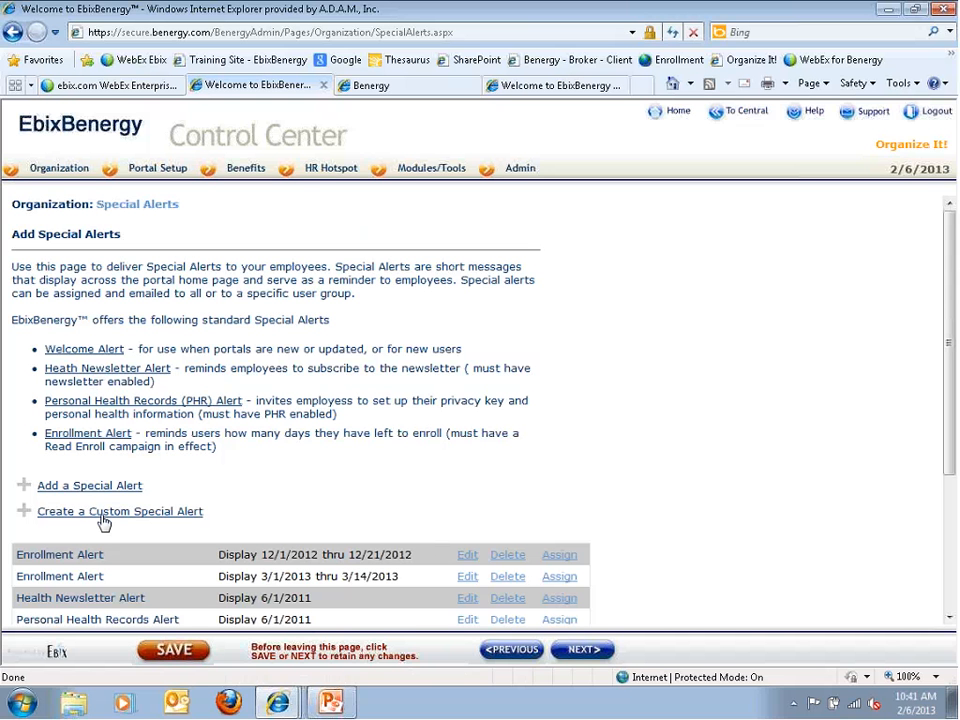
Start a custom special alert titled 'Test' with message 'Text dates, details'
scroll(94, 523, "down", 3)
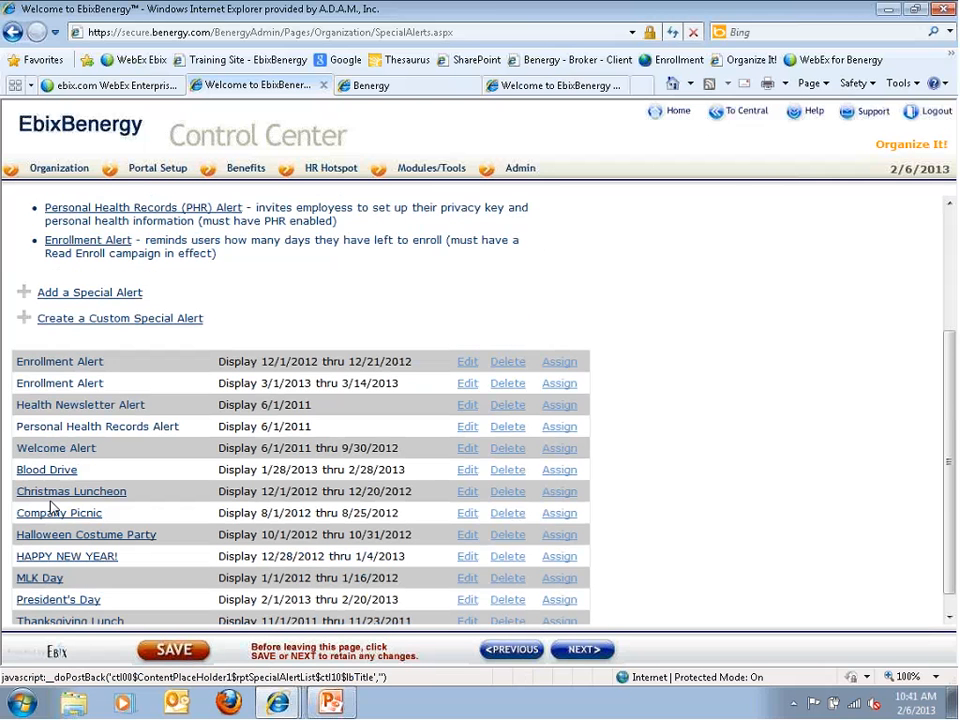
left_click(48, 319)
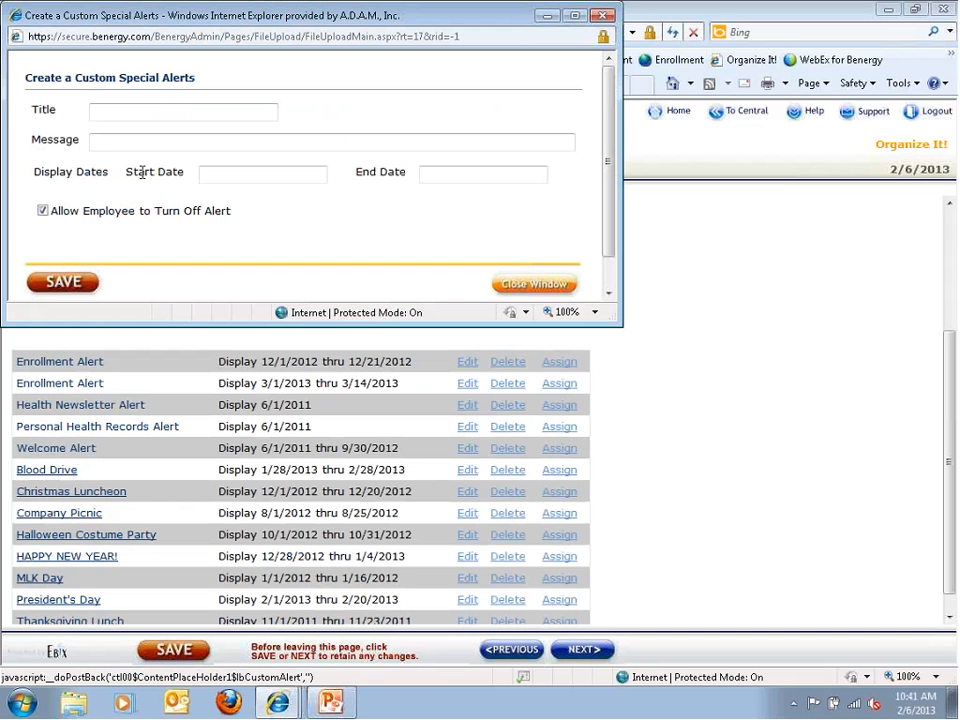
left_click(104, 117)
type("Test")
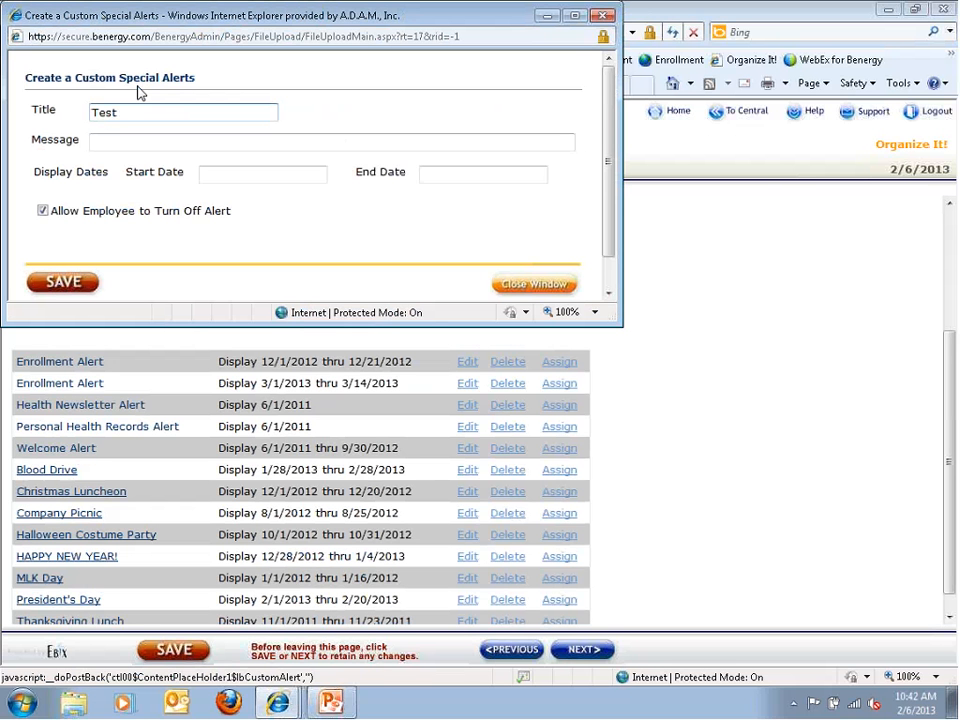
left_click(124, 146)
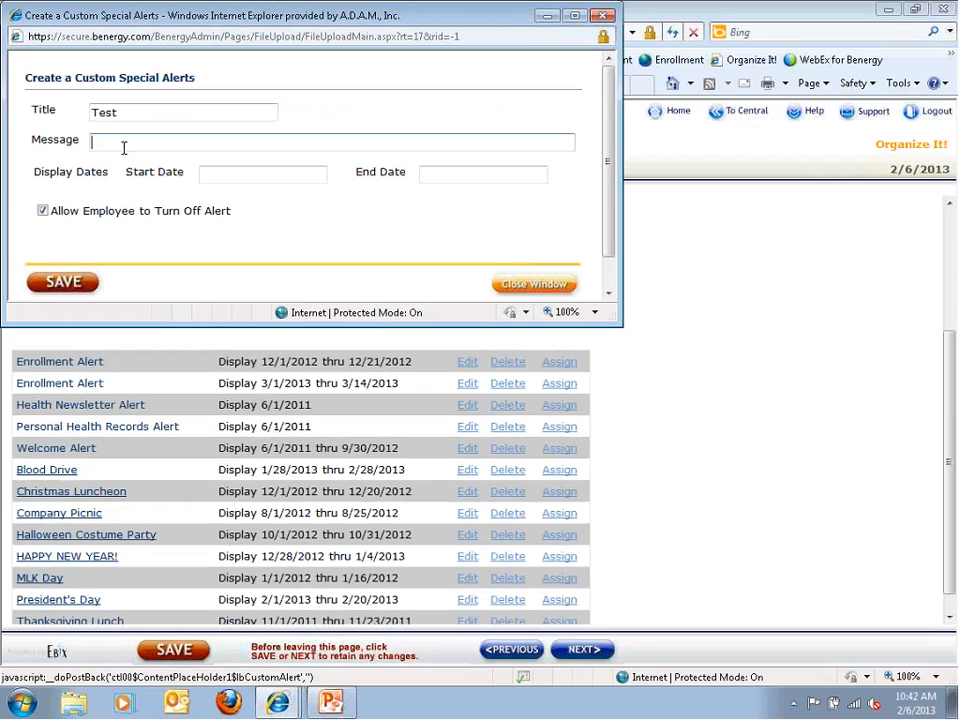
type("Text dates, details")
Set the Test alert's start date to April 2, 2013 and save it
left_click(231, 178)
left_click(343, 195)
left_click(343, 195)
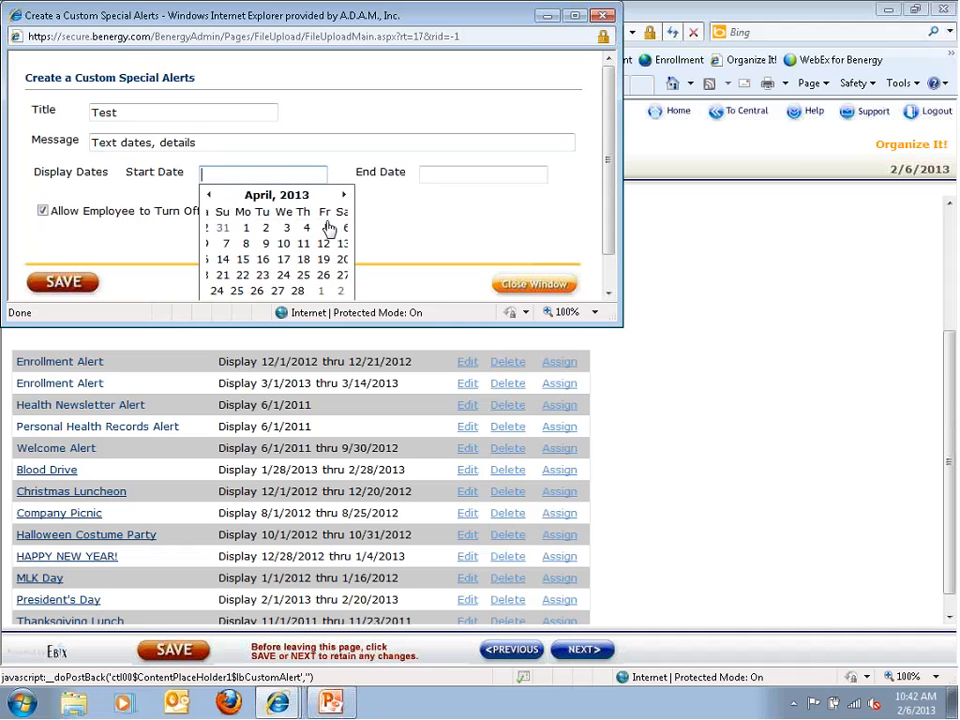
left_click(264, 229)
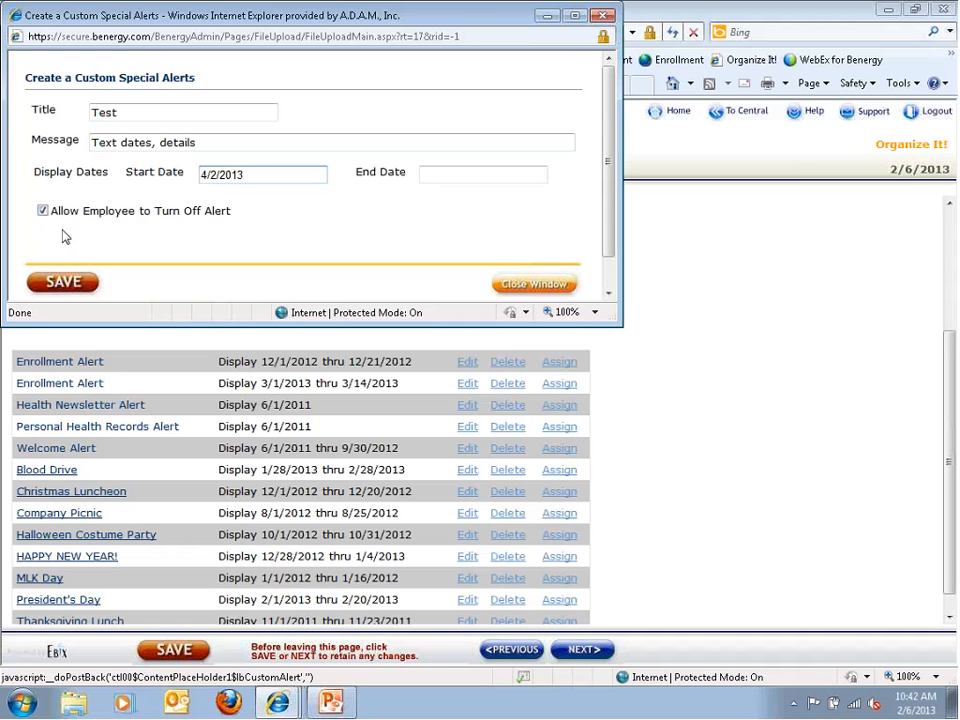
left_click(62, 281)
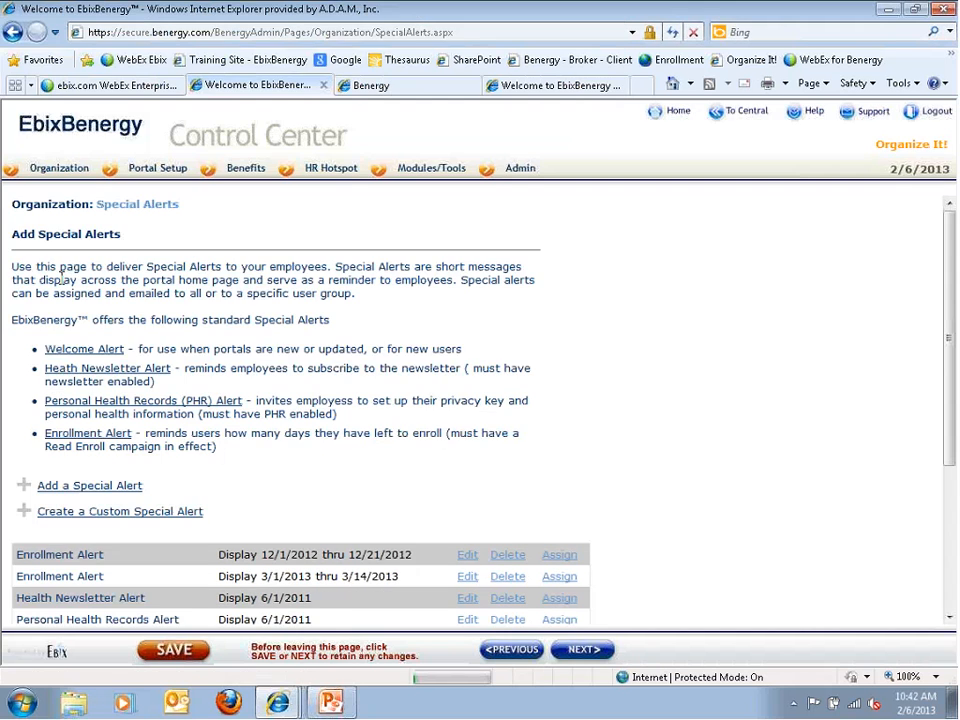
Preview the Test alert, close the preview, and switch to the employee portal
scroll(79, 347, "down", 3)
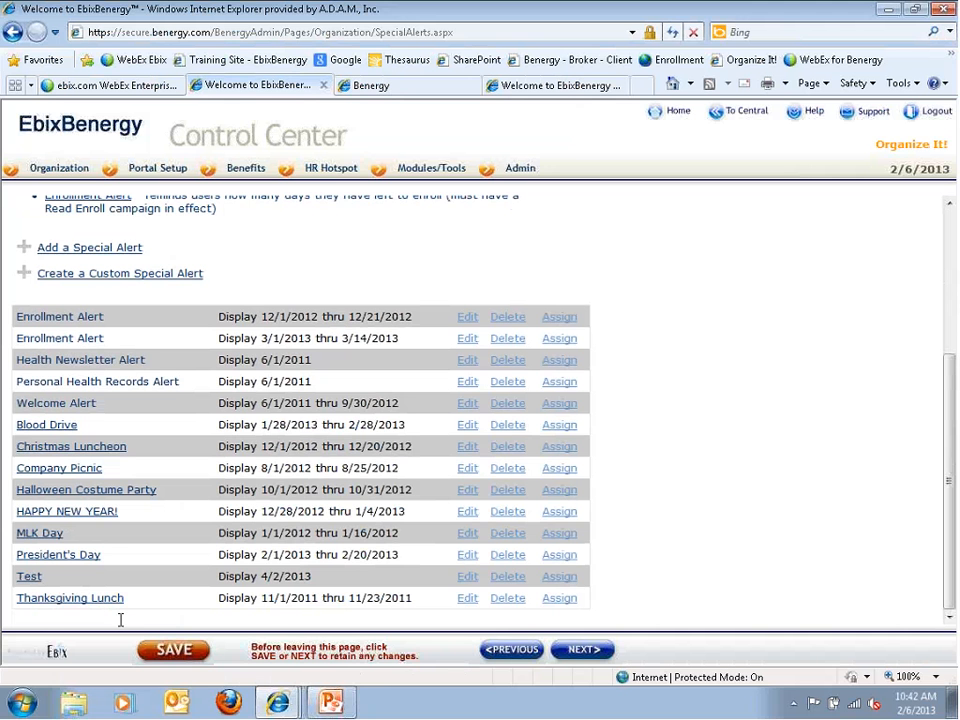
left_click(29, 578)
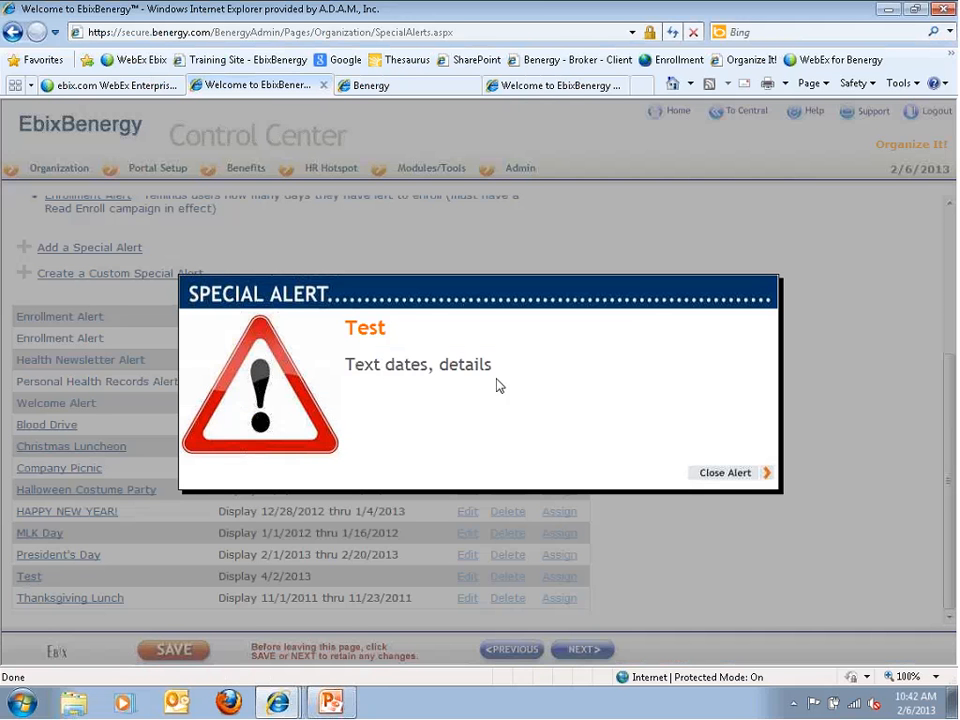
left_click(726, 473)
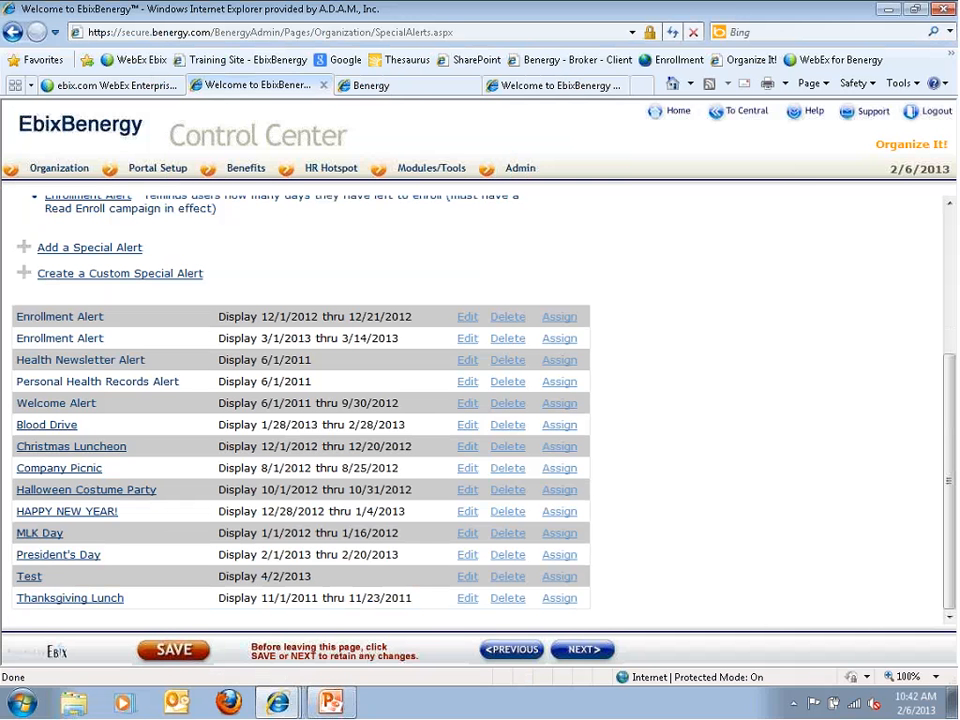
left_click(400, 86)
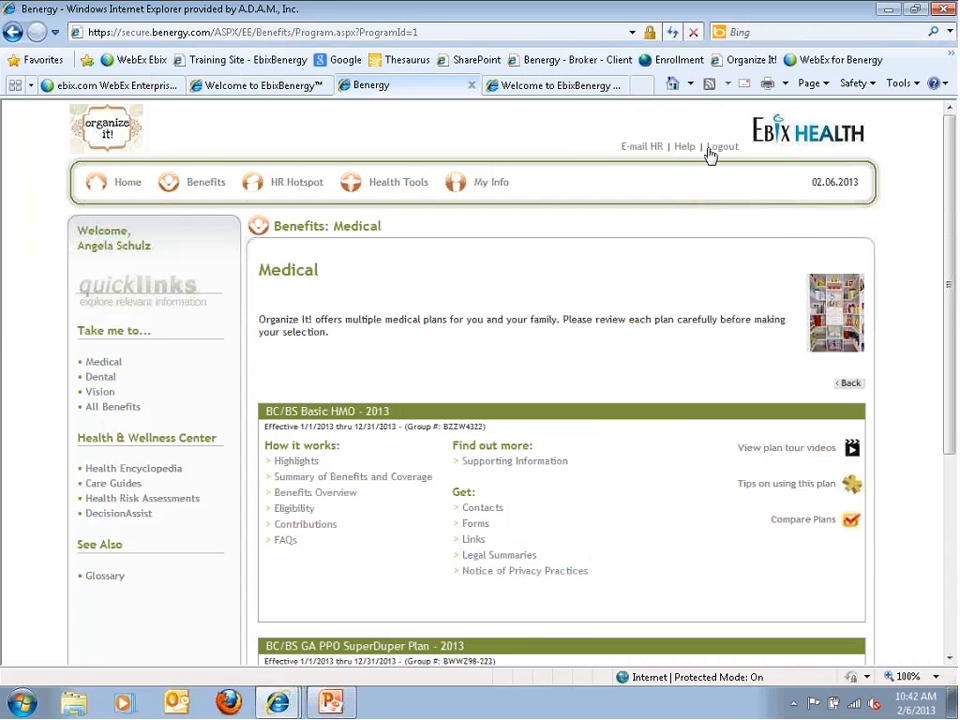
Go to the portal home, log out, and log back in with the user ID and password
left_click(128, 186)
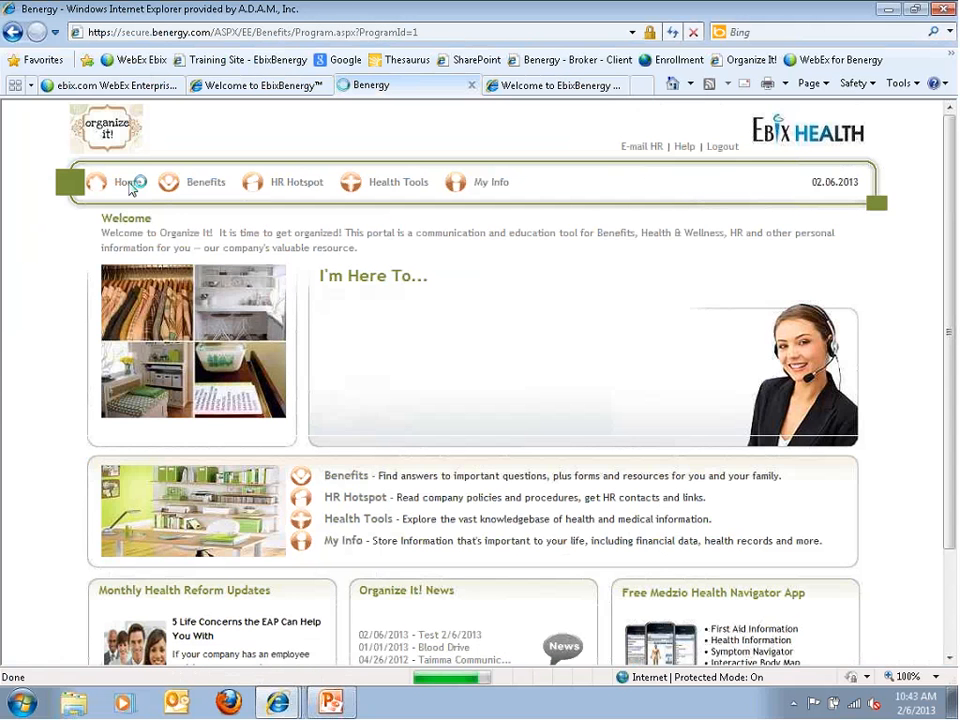
left_click(721, 148)
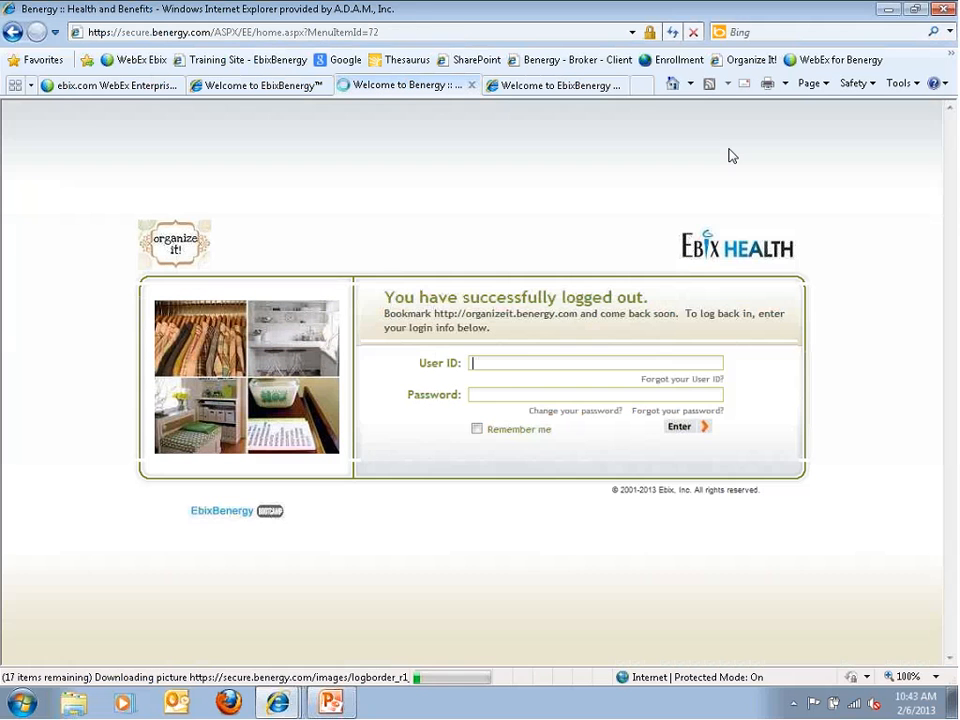
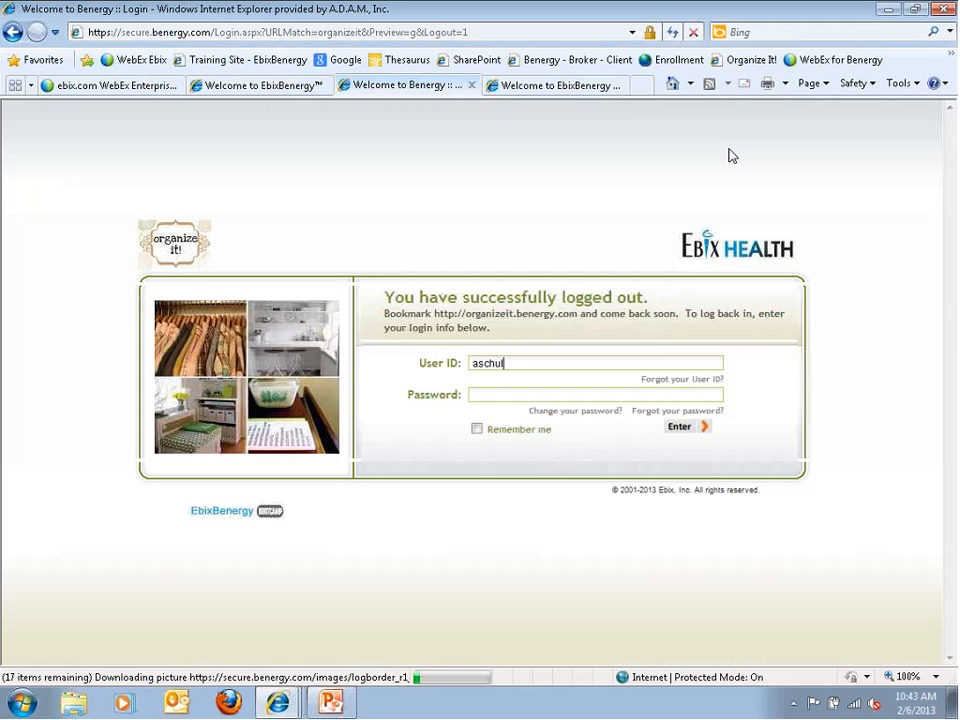
key("Tab")
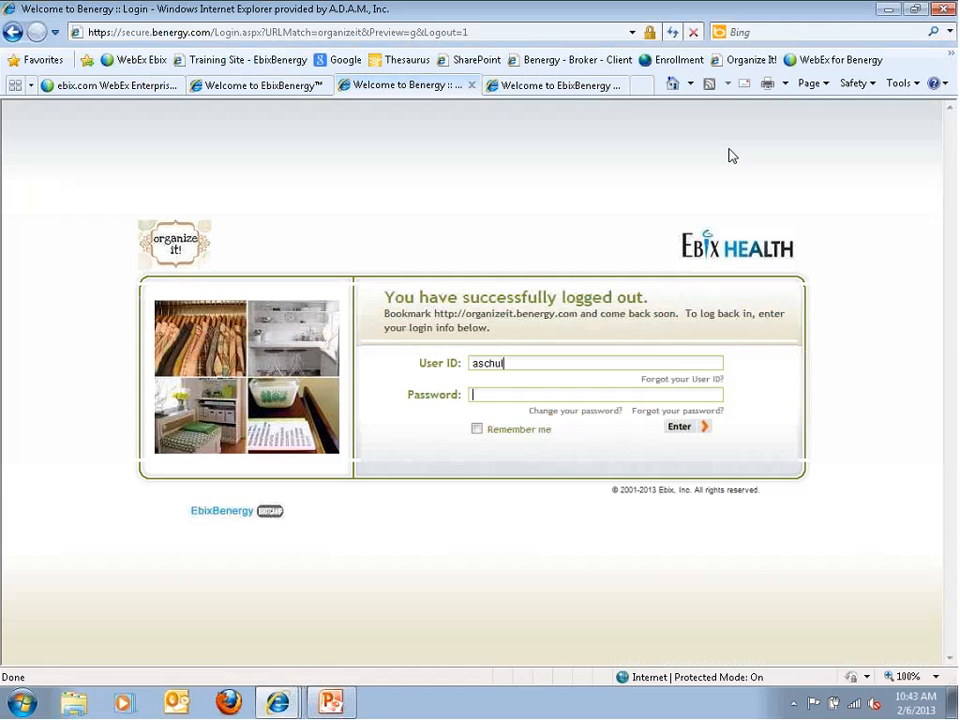
type("••••••••••")
key("Return")
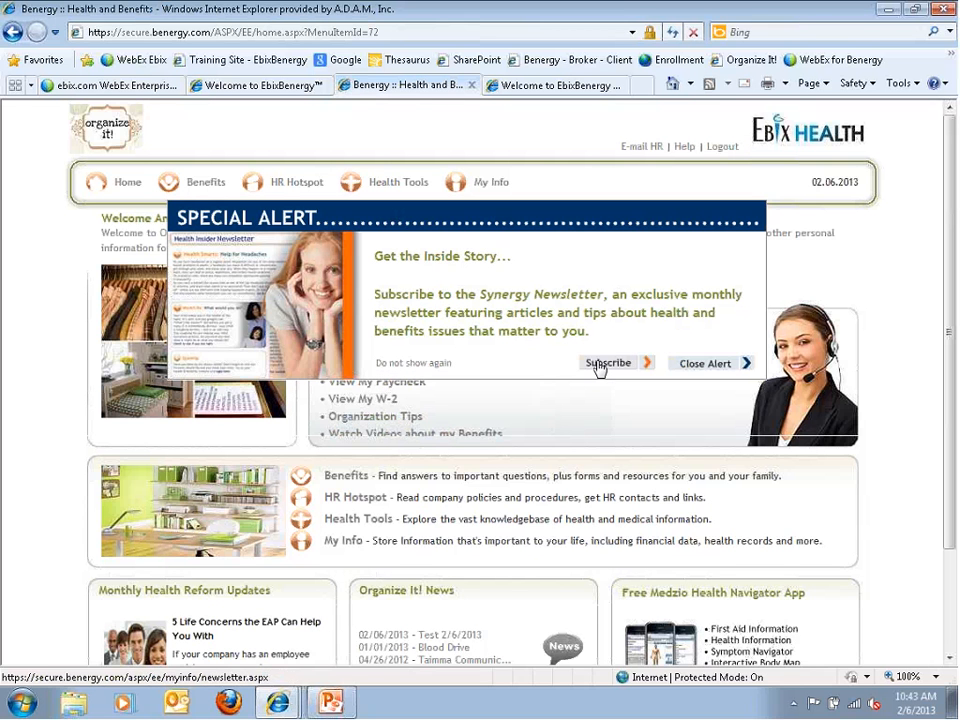
Close the newsletter, Blood Drive and President's Day alerts, then return to Control Center
left_click(700, 364)
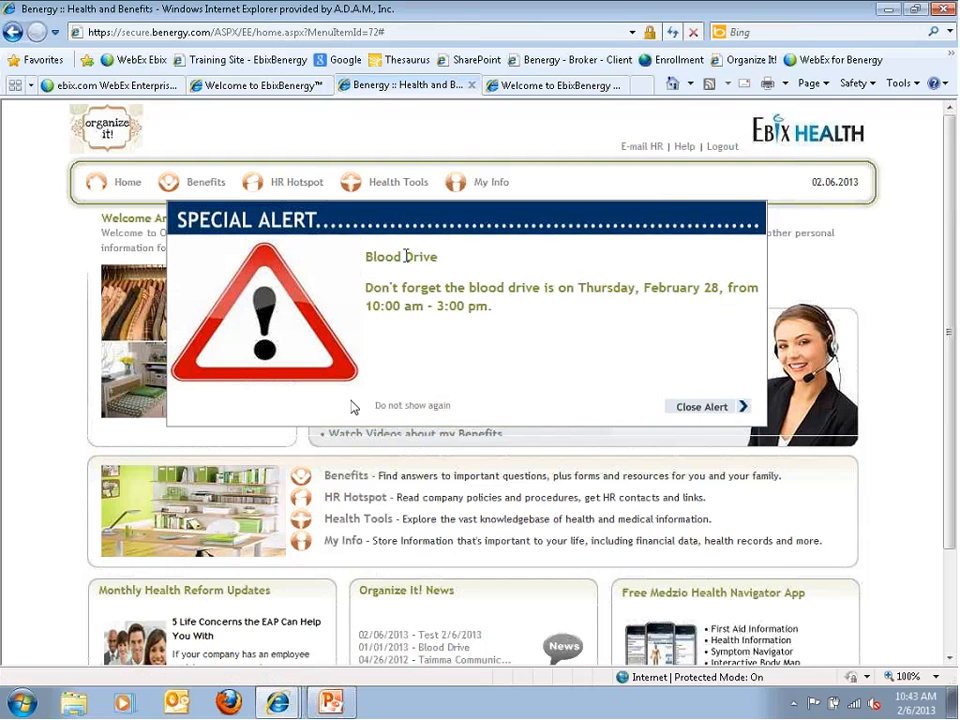
left_click(701, 407)
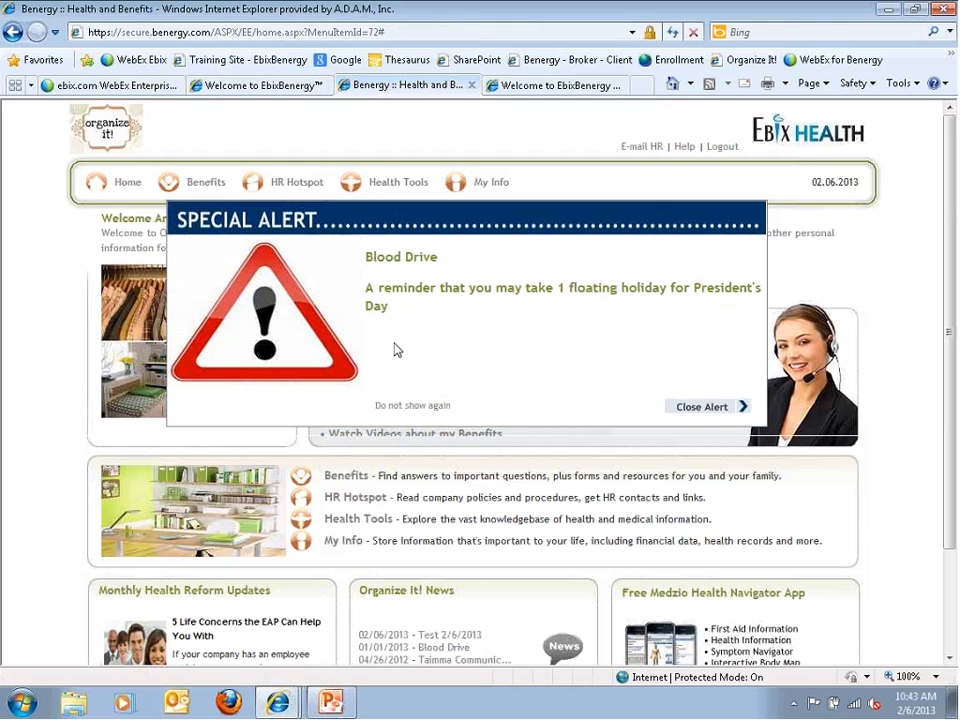
left_click(700, 410)
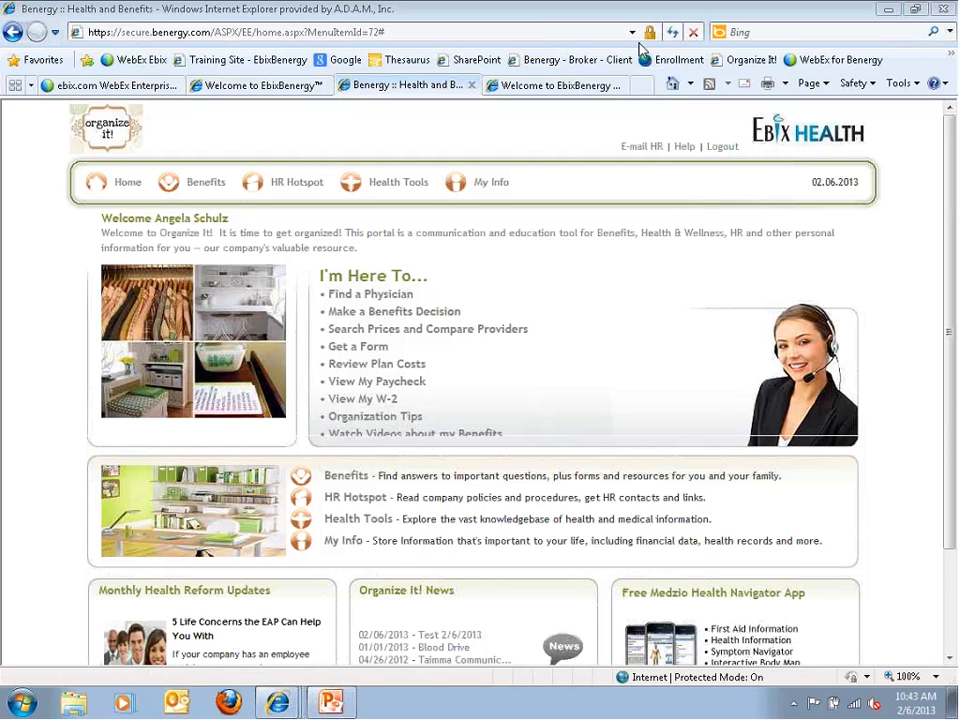
left_click(262, 85)
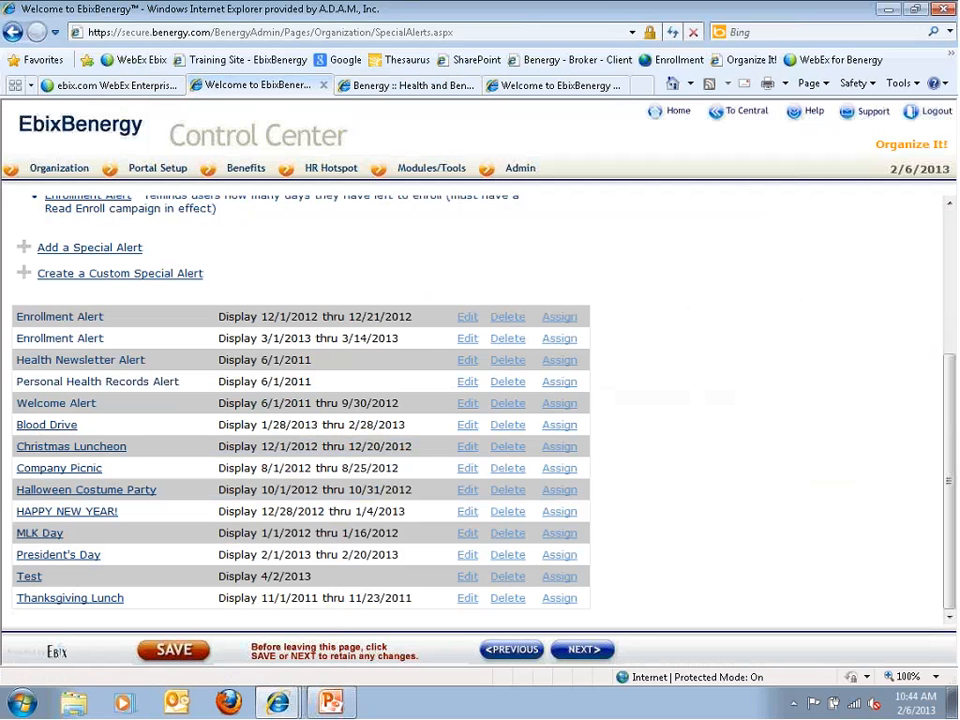
Delete the Test special alert and open the second Enrollment Alert for editing
left_click(507, 577)
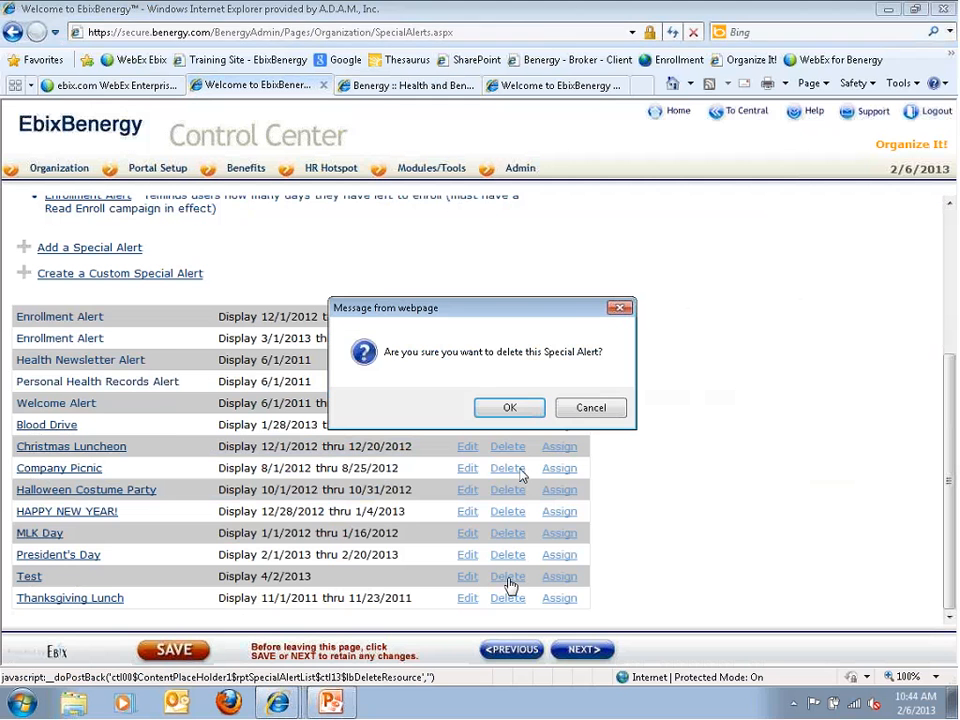
left_click(510, 407)
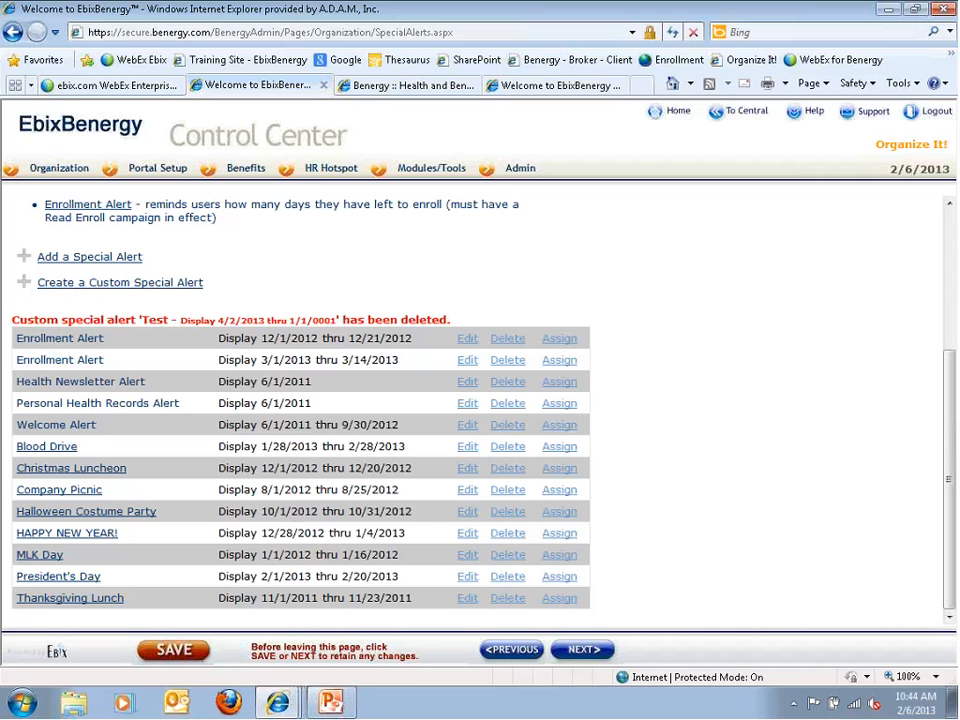
left_click(463, 363)
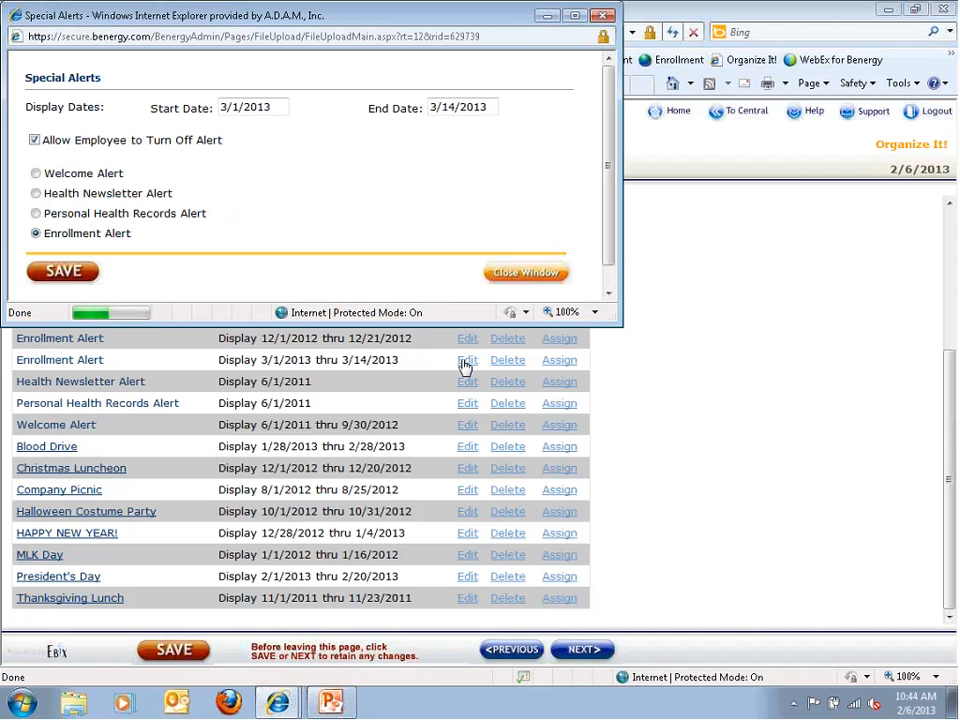
Pick a 12/1/2013 start date, then close the Enrollment Alert editor twice without saving
left_click(405, 107)
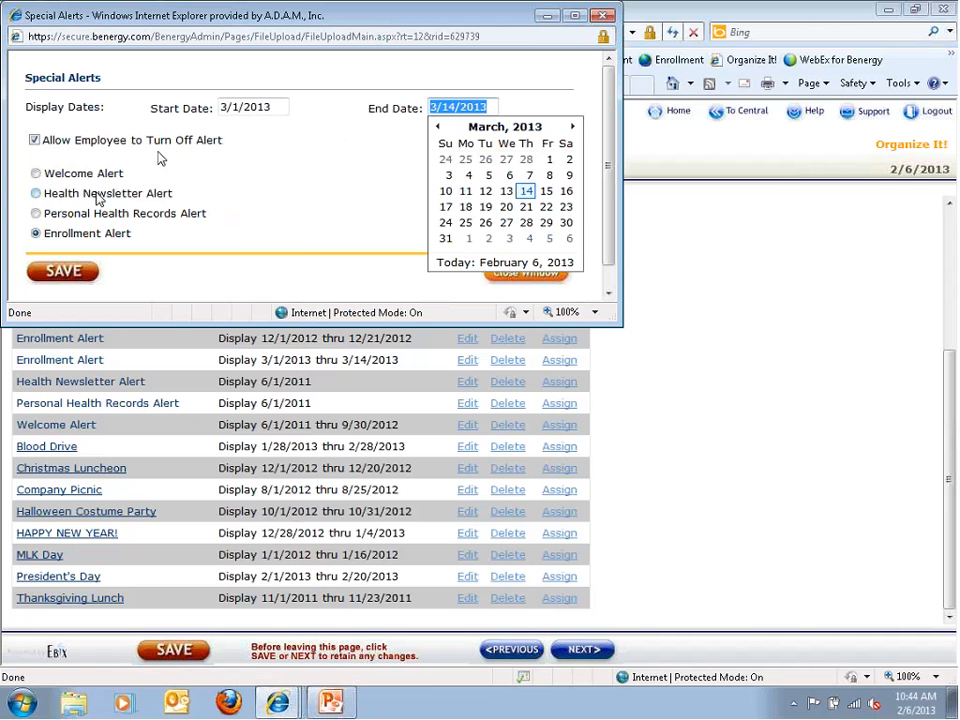
left_click(232, 110)
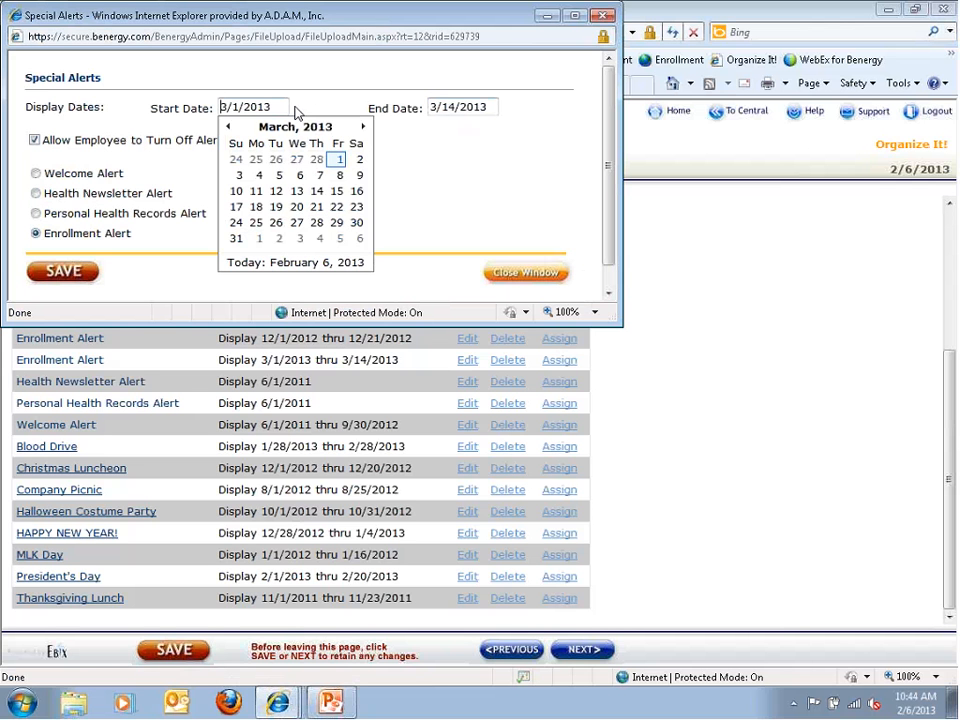
left_click(284, 128)
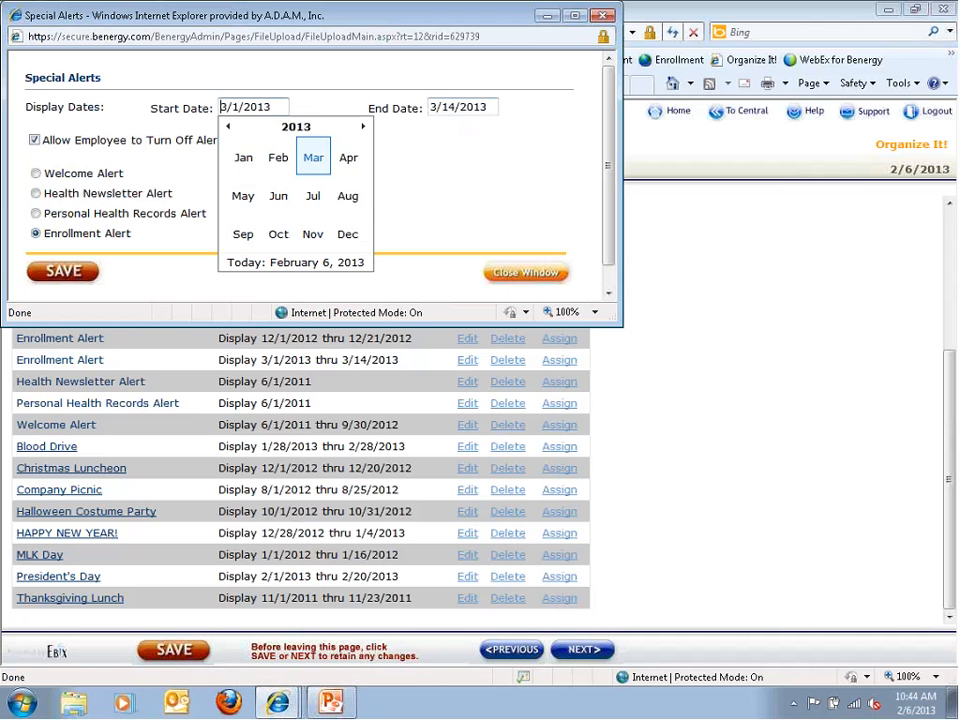
left_click(343, 247)
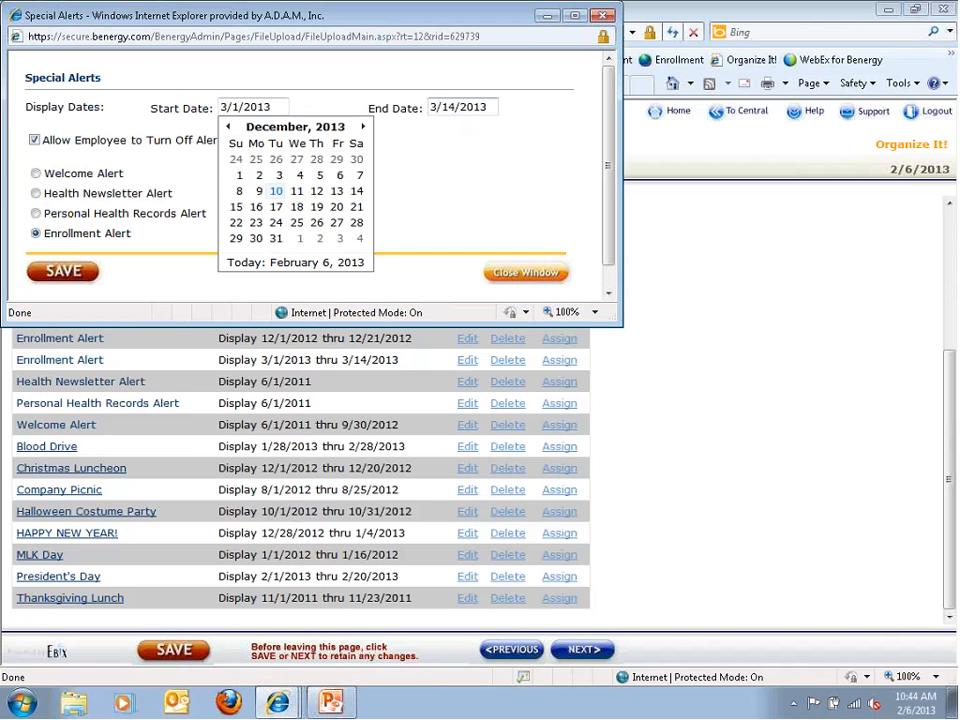
left_click(239, 175)
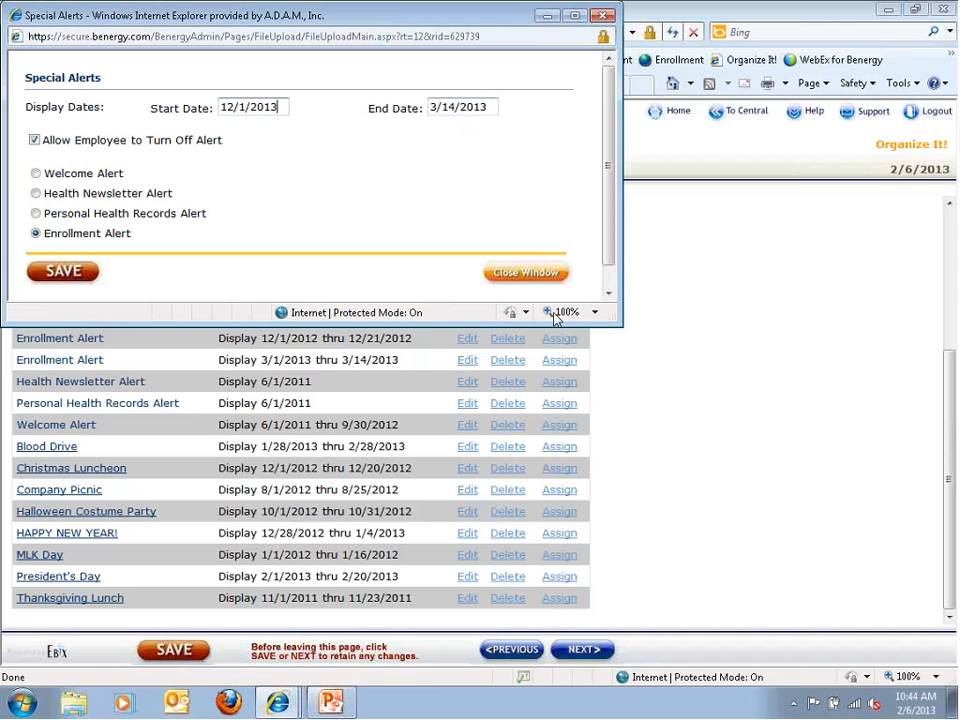
left_click(531, 277)
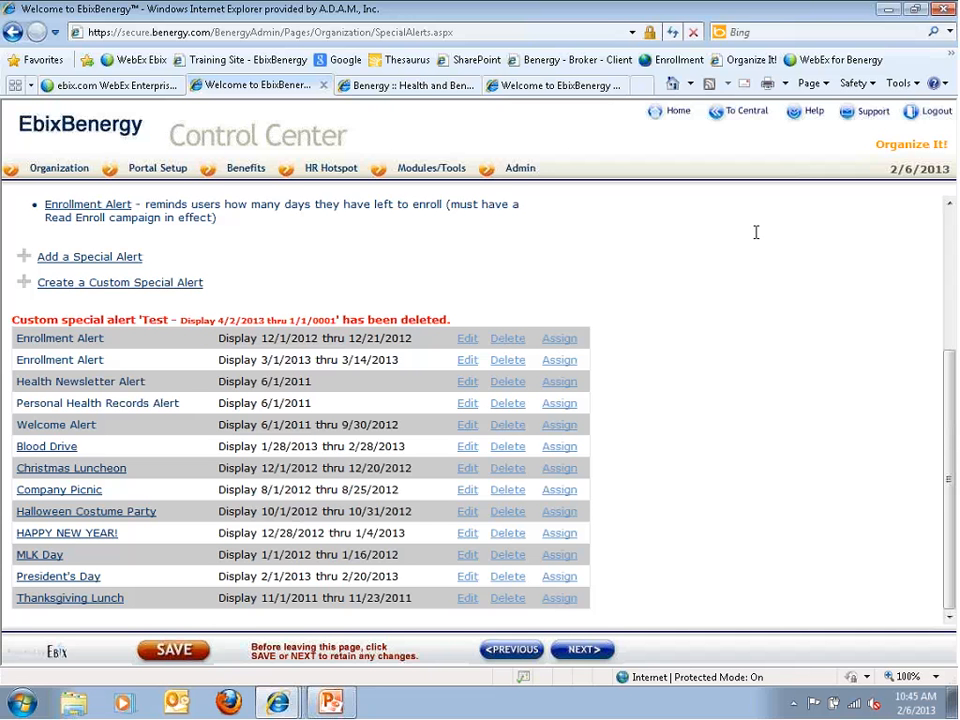
left_click(467, 361)
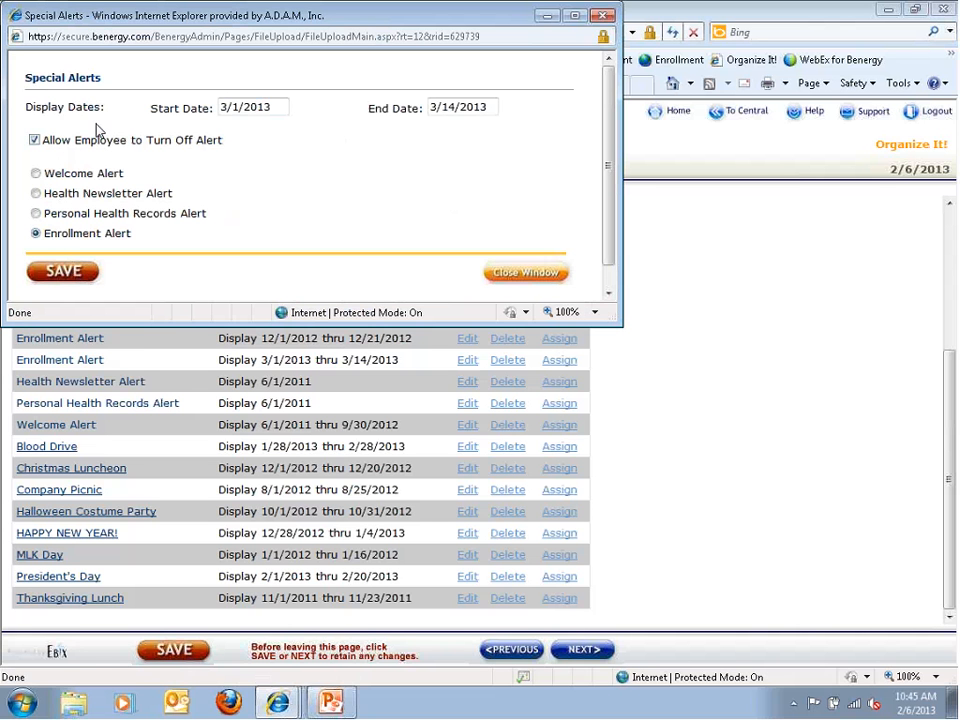
left_click(506, 276)
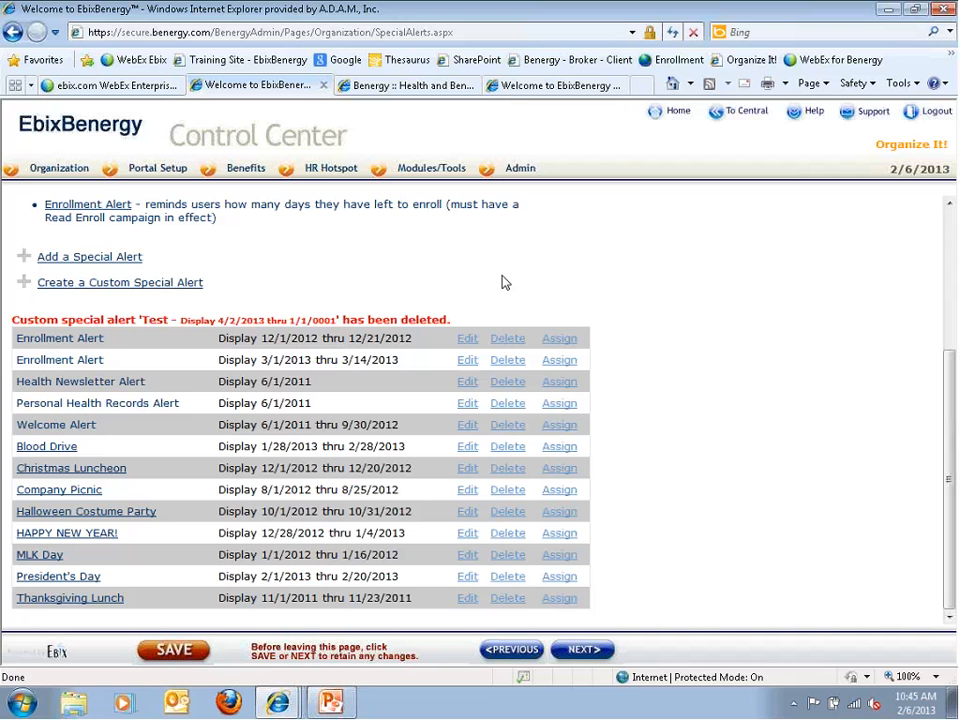
Choose Human Resources from the Portal Setup menu
mouse_move(54, 182)
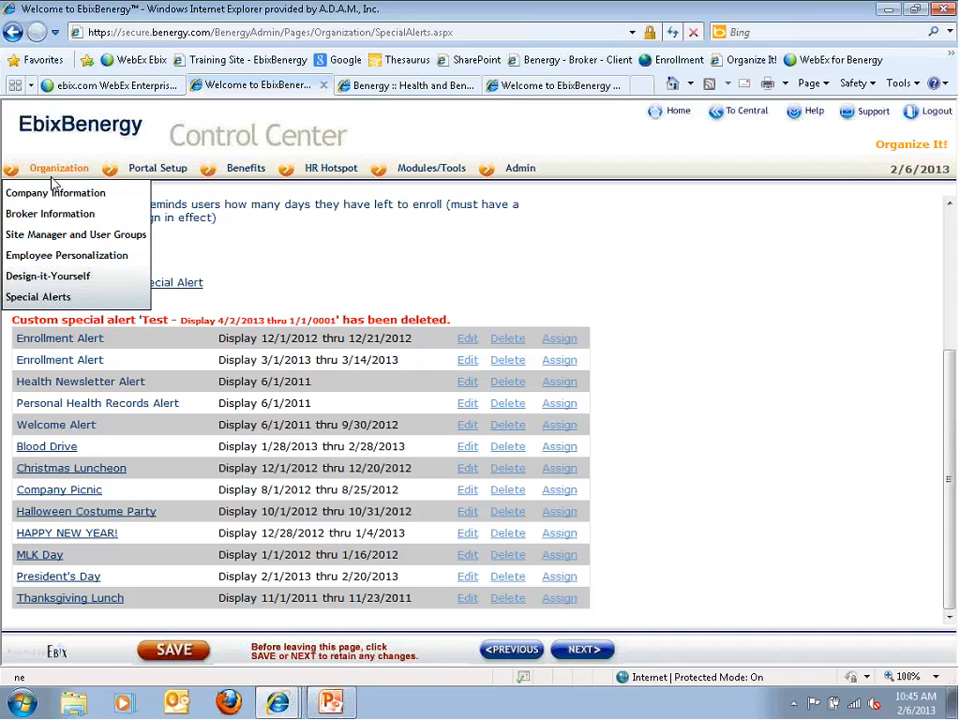
mouse_move(143, 176)
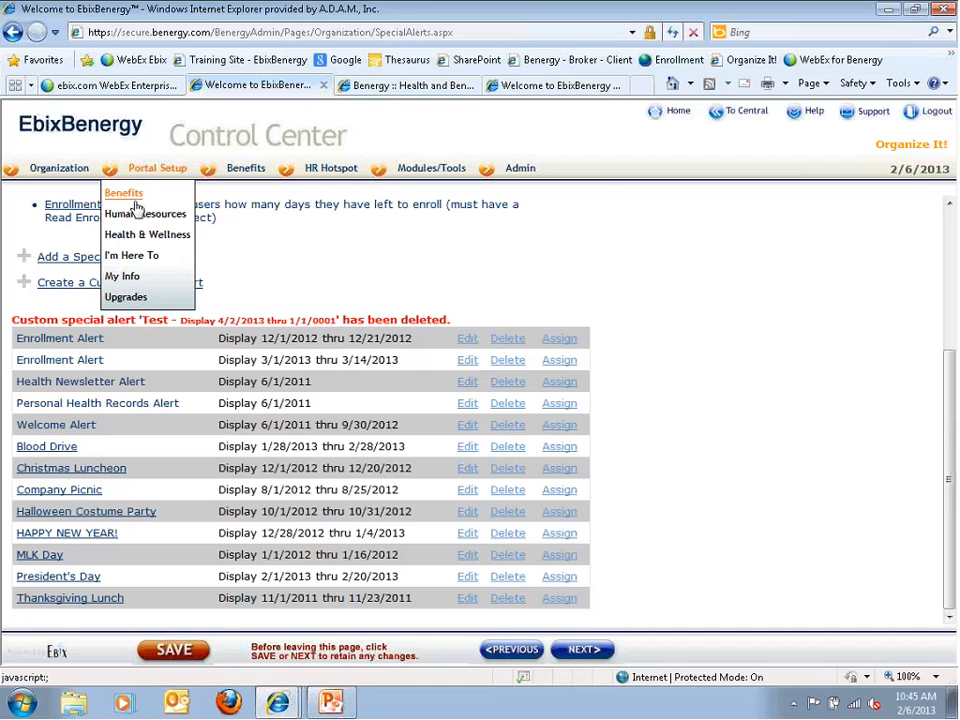
left_click(134, 213)
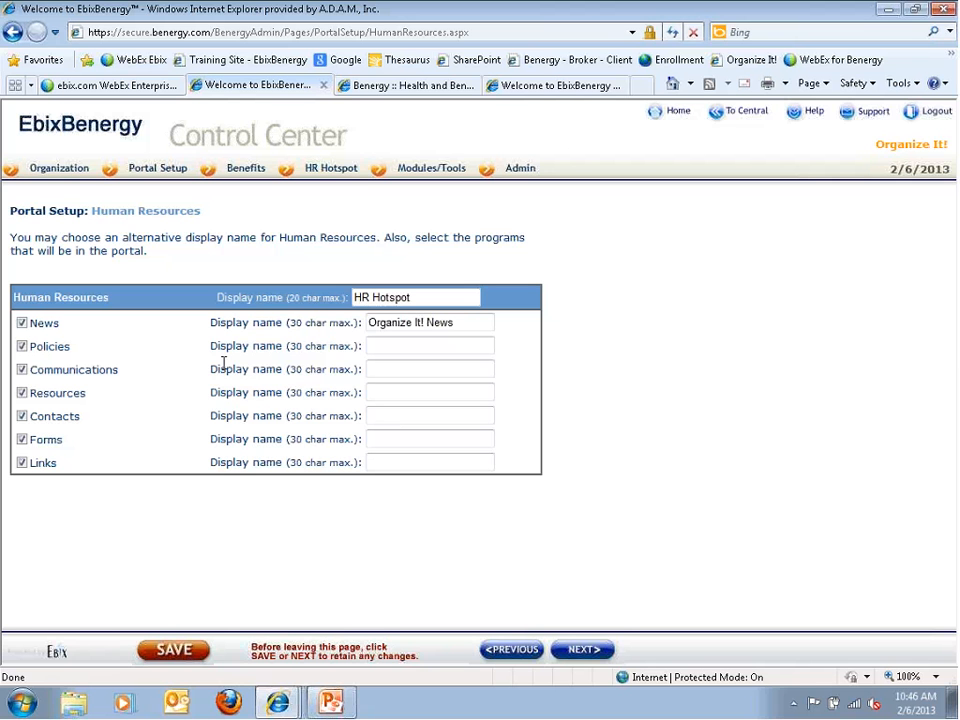
mouse_move(352, 176)
left_click(362, 91)
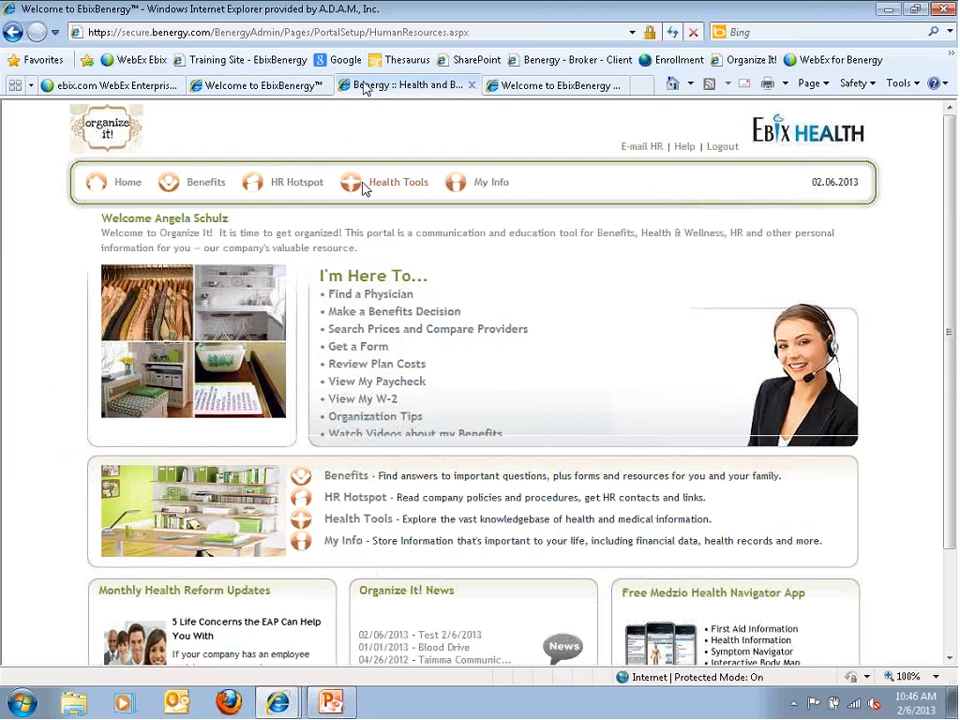
left_click(255, 88)
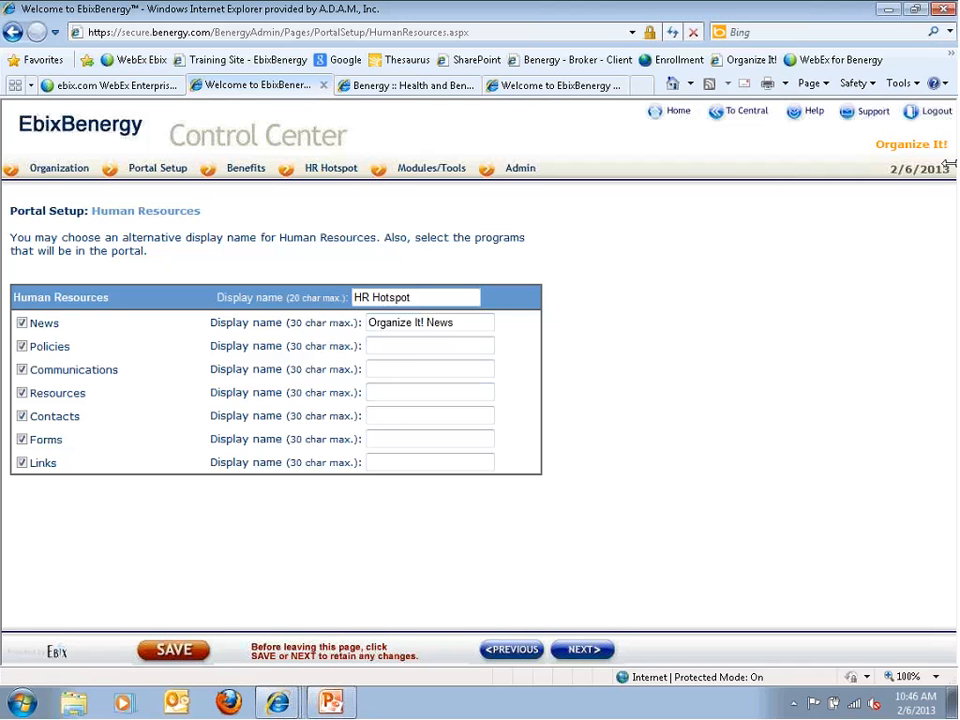
Go to the Health & Wellness setup page, scroll through it, then switch to the Benergy portal tab
left_click(580, 649)
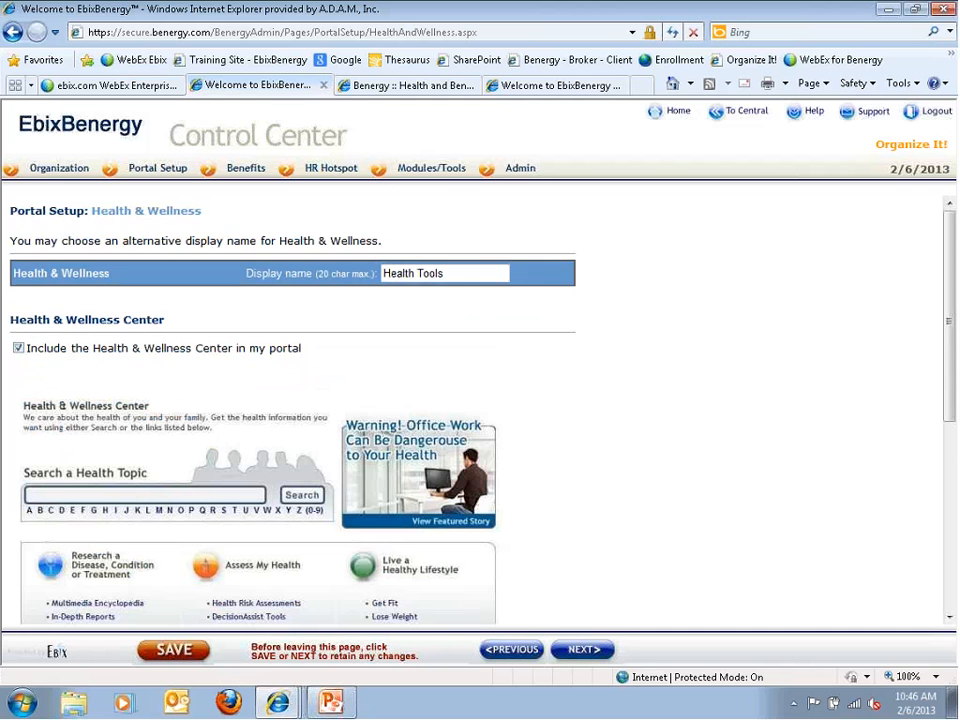
scroll(138, 490, "down", 2)
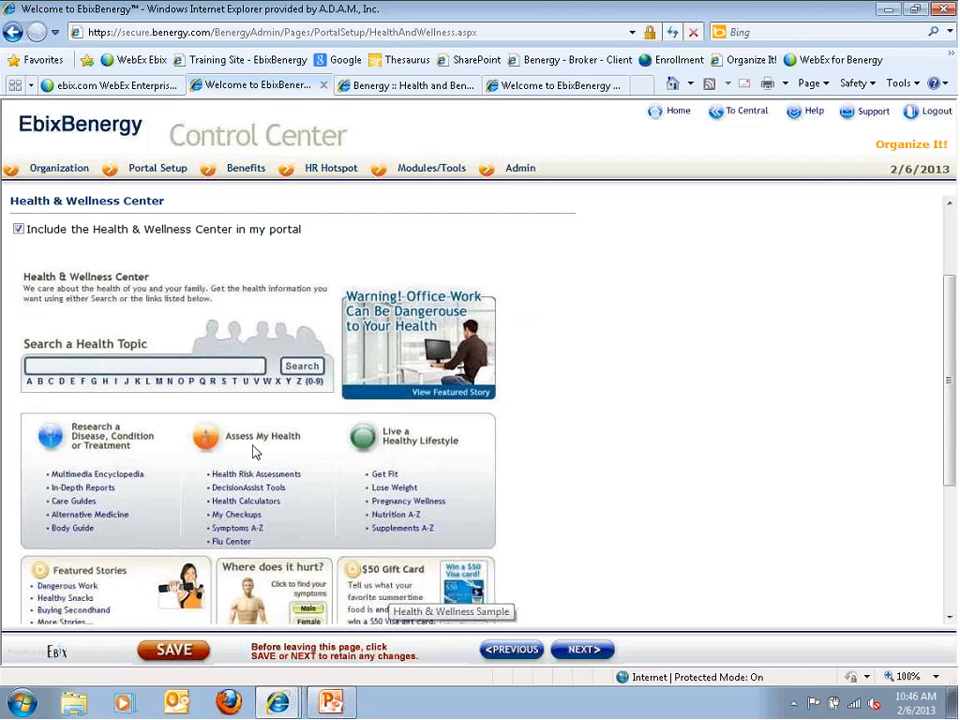
scroll(255, 452, "up", 2)
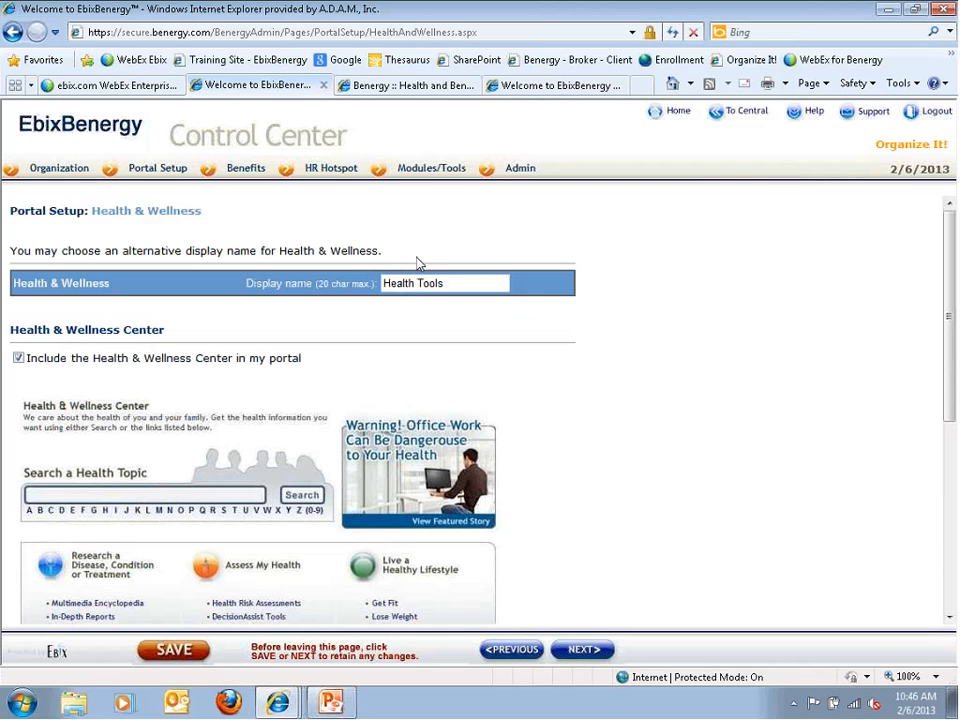
left_click(369, 91)
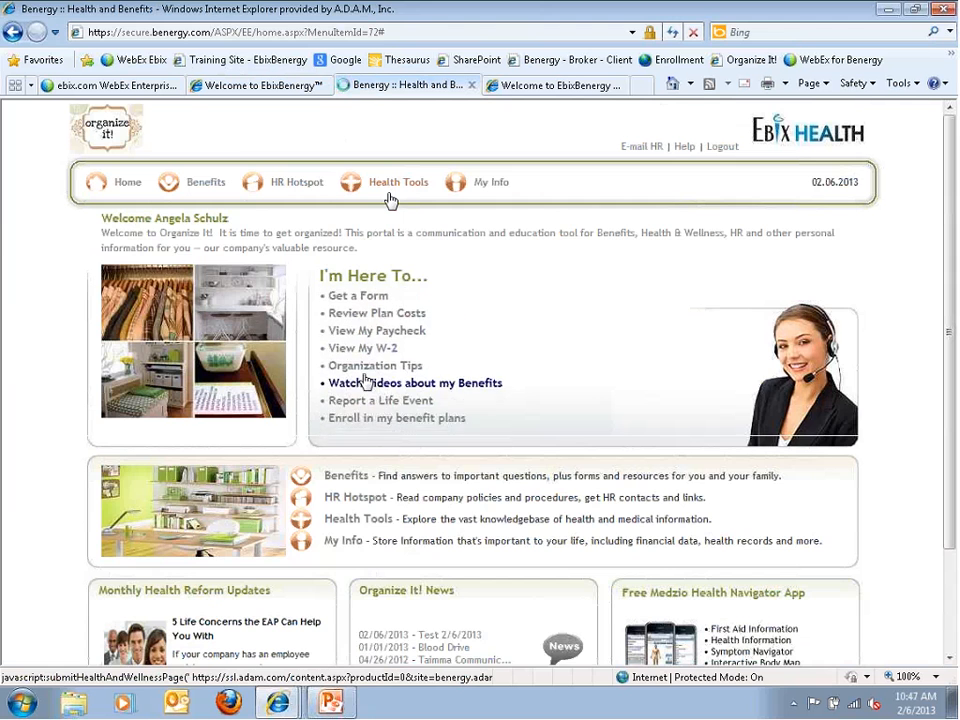
Open Health Tools, load only secure content, and turn the female body figure back and front
left_click(390, 376)
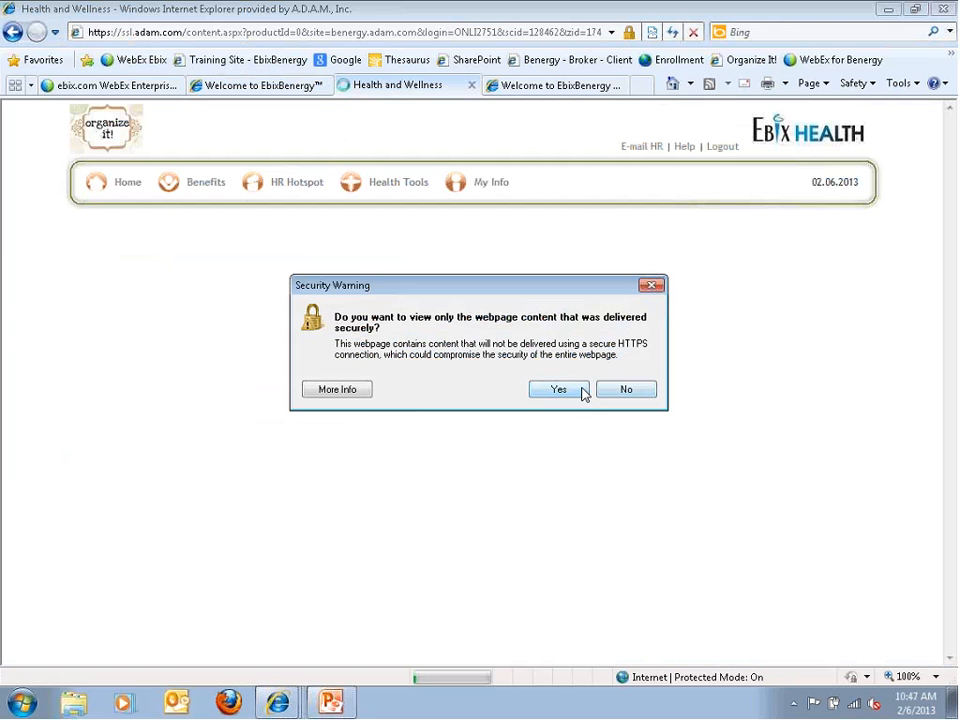
left_click(583, 392)
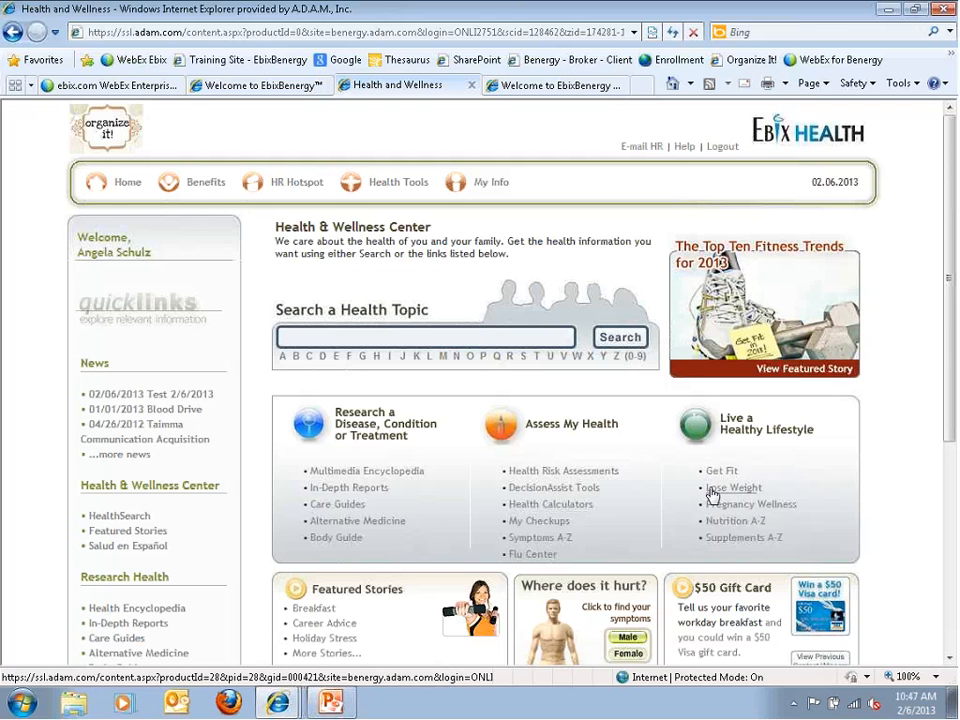
scroll(591, 508, "down", 3)
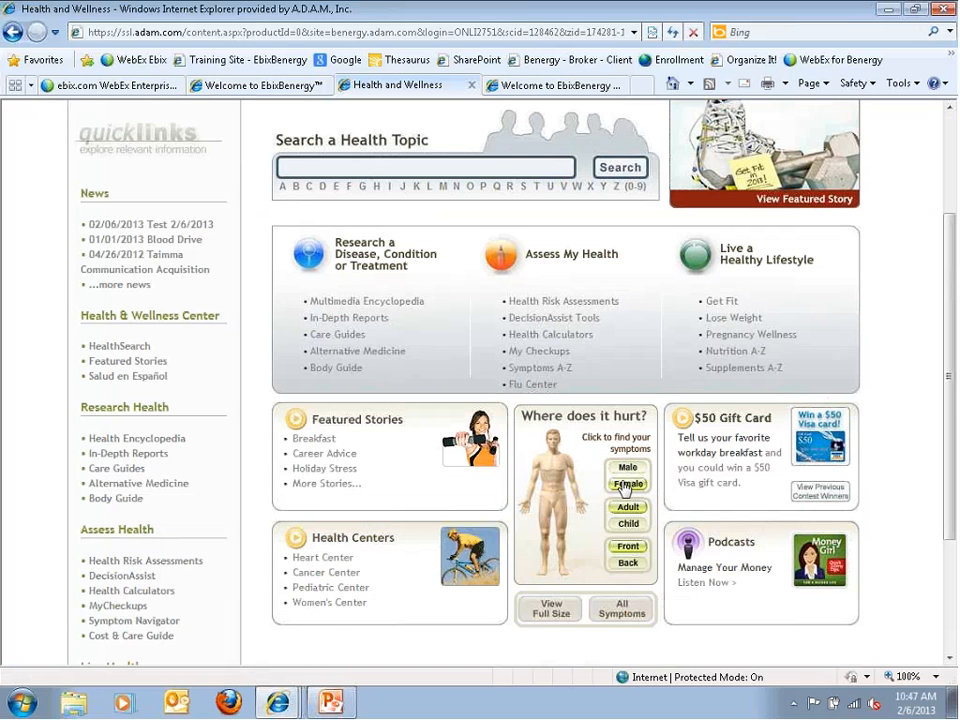
left_click(627, 484)
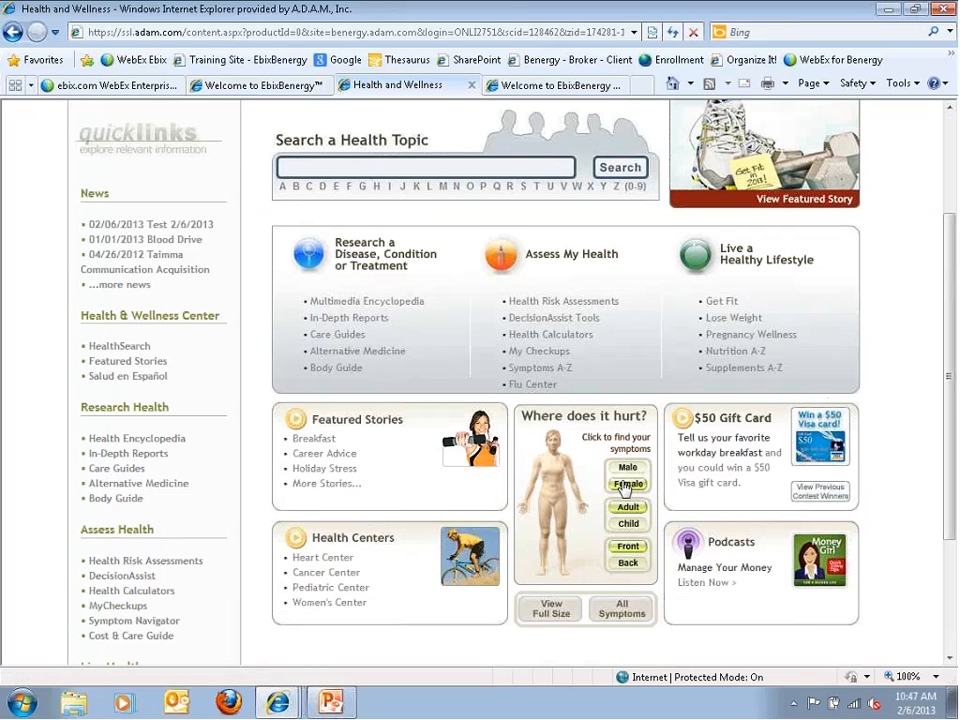
left_click(628, 564)
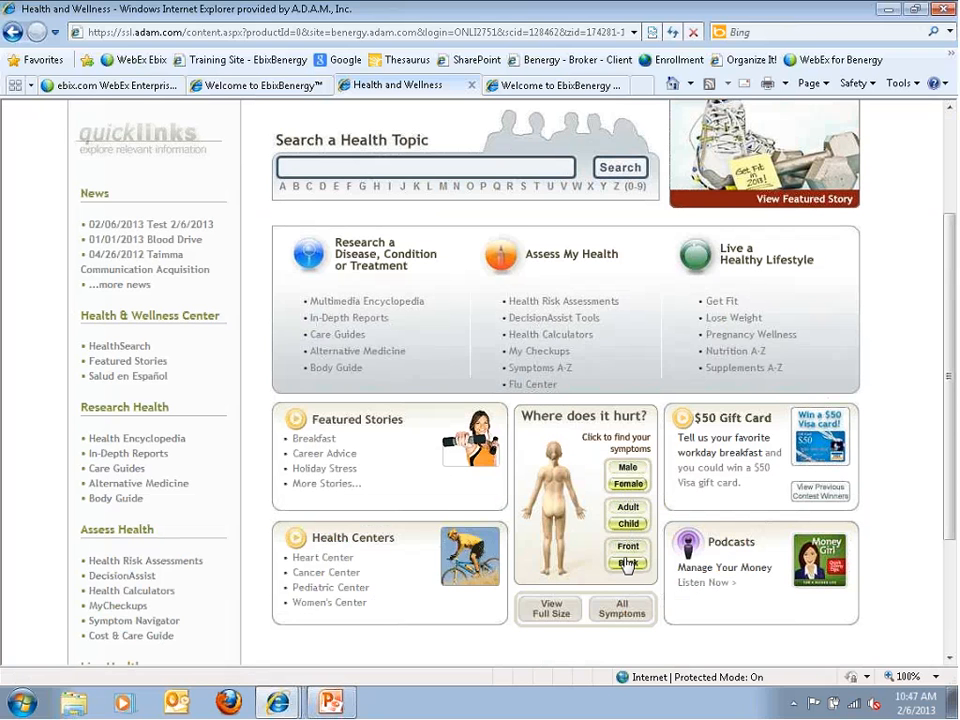
left_click(624, 555)
Read the head's Concussion article, then return to the Control Center tab
left_click(557, 459)
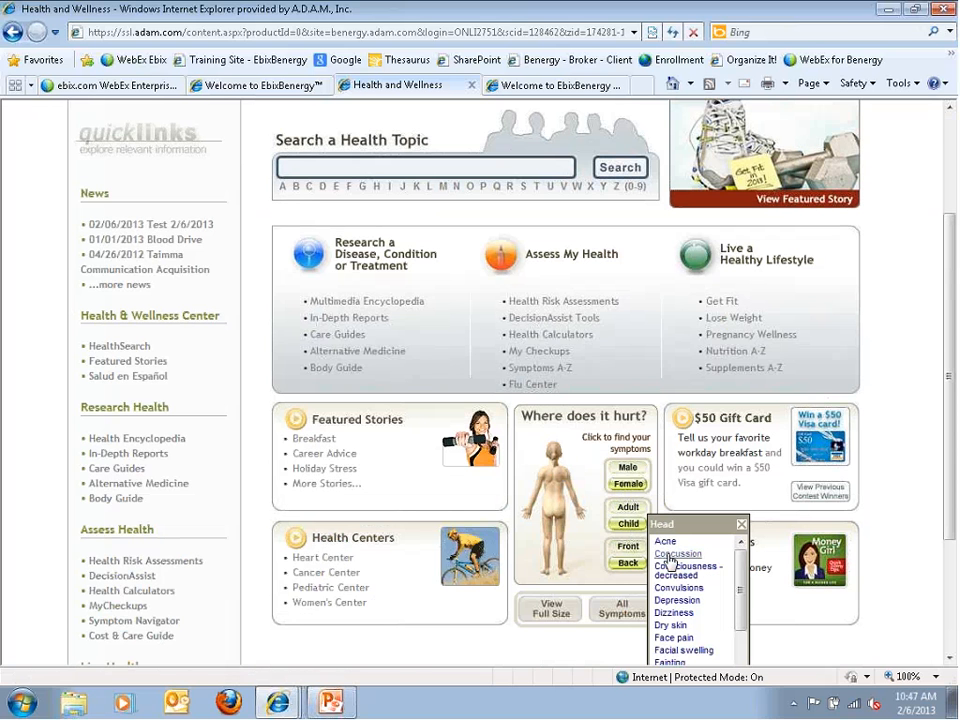
left_click(661, 556)
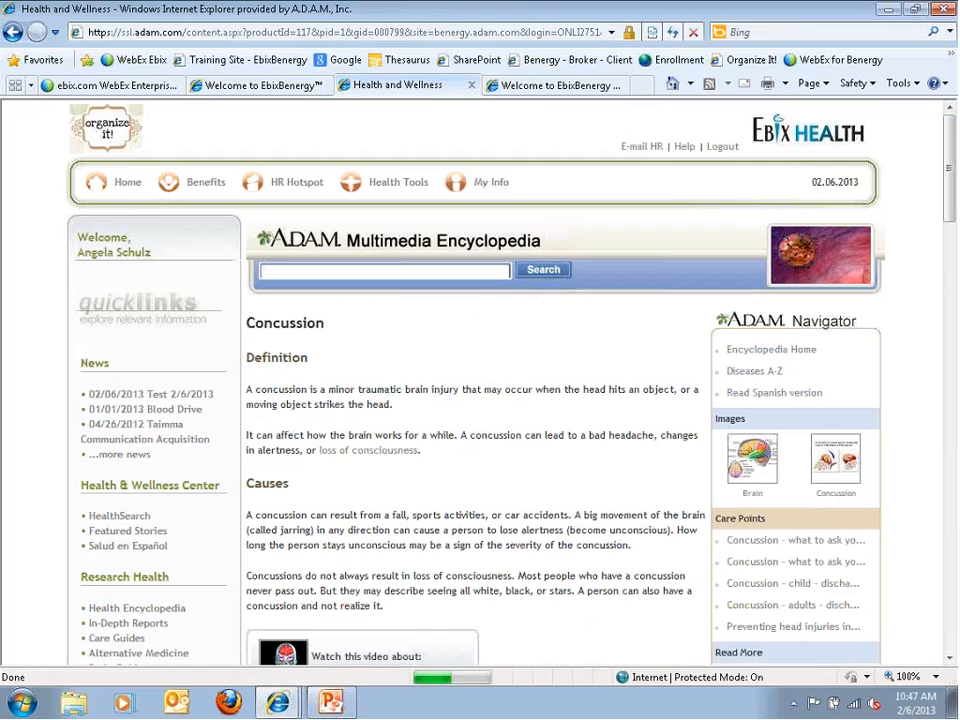
scroll(369, 514, "down", 5)
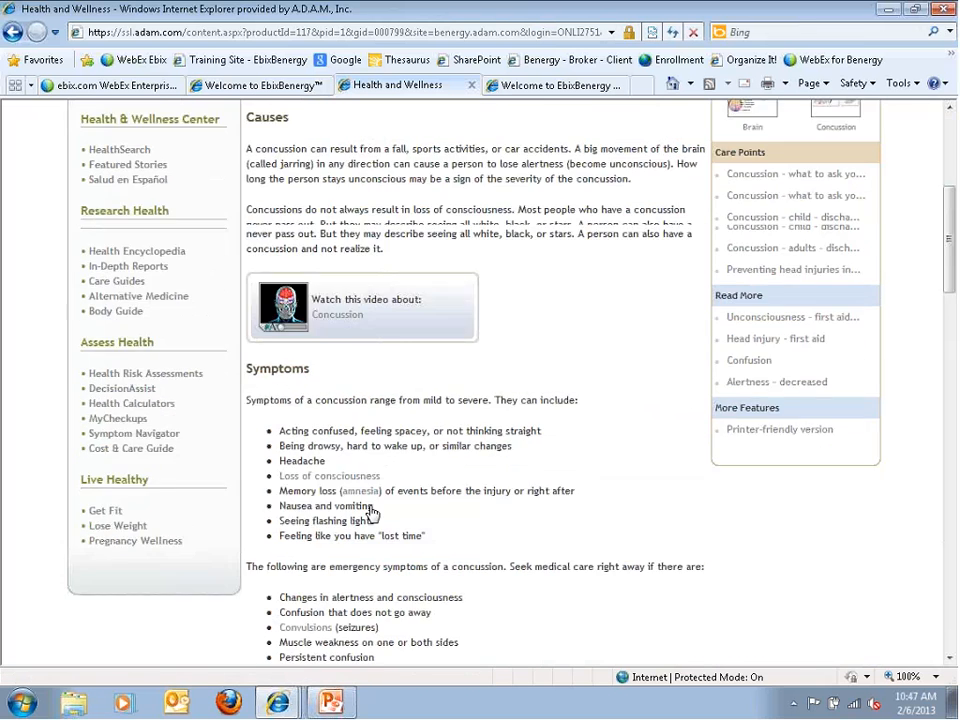
scroll(325, 418, "down", 3)
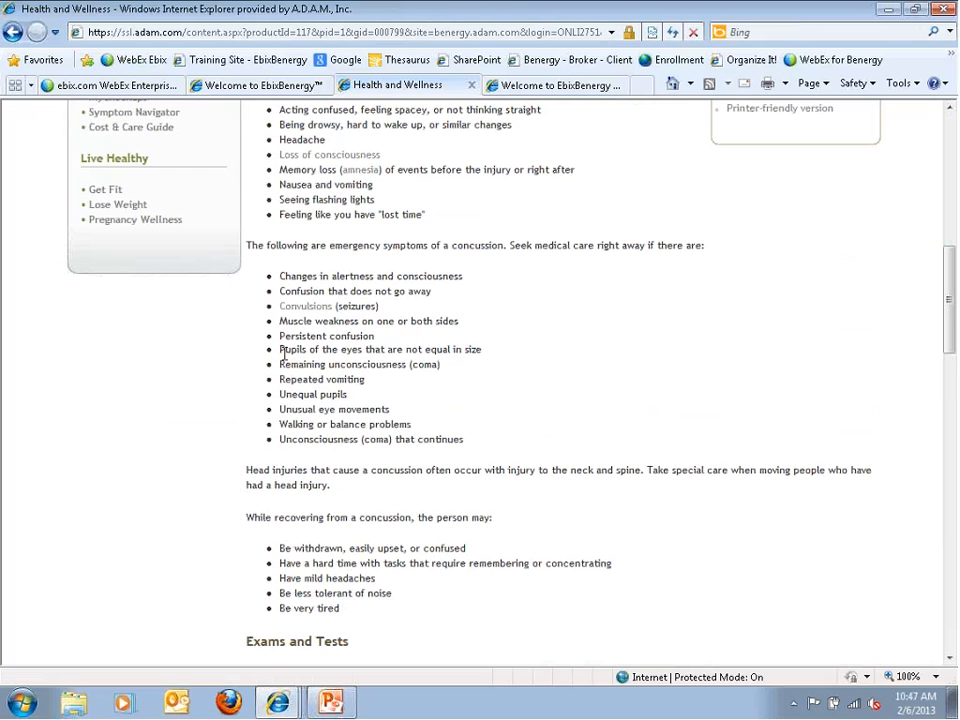
scroll(283, 355, "down", 3)
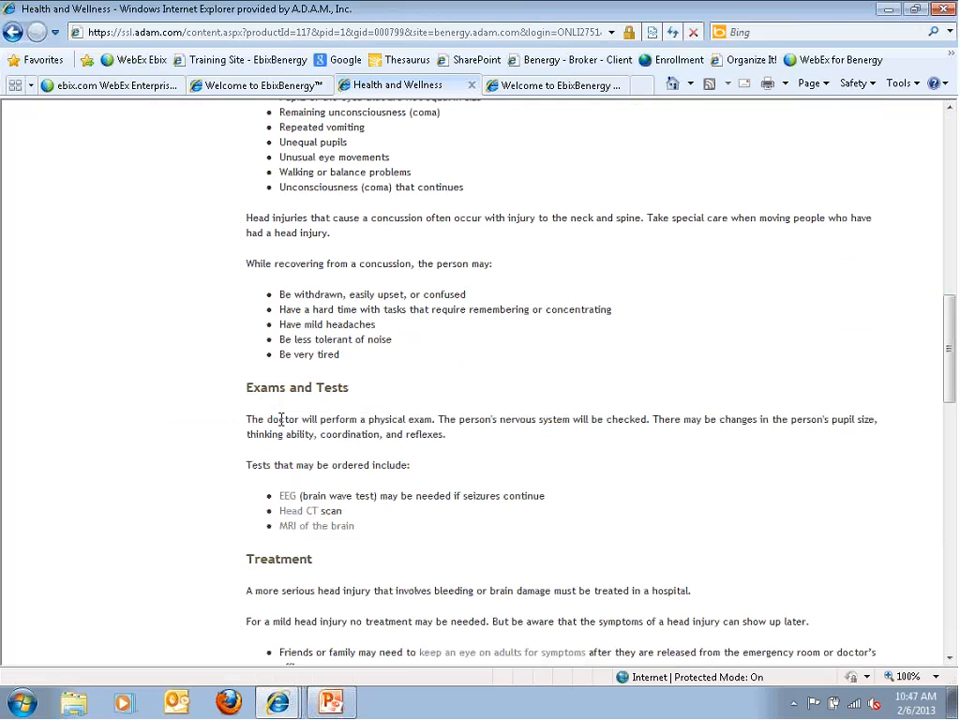
left_click(235, 85)
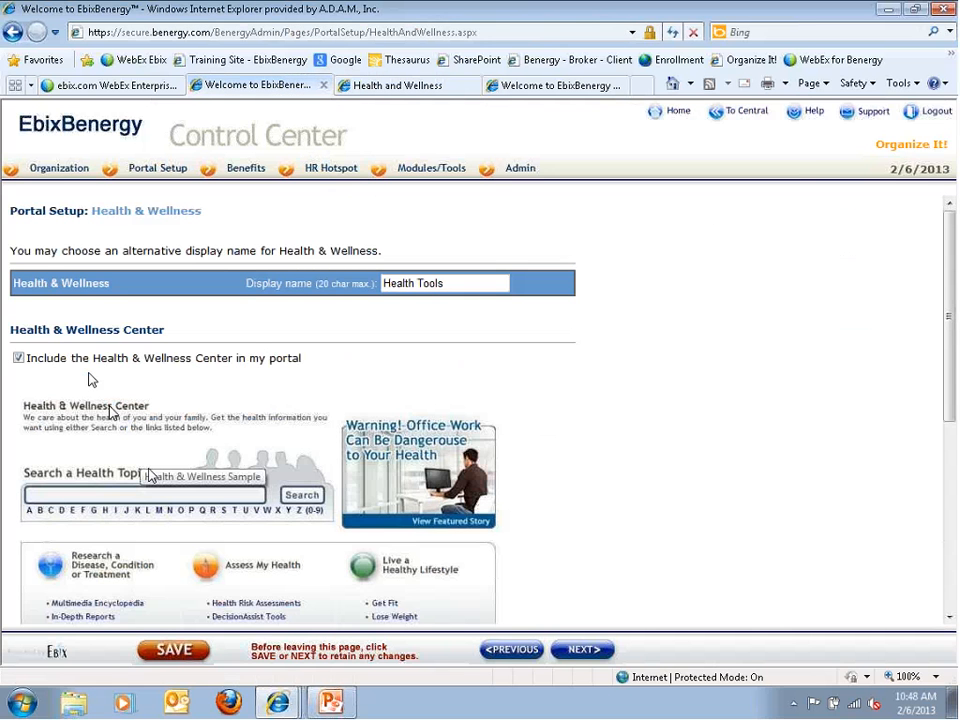
Highlight the Health & Wellness Center description and continue with NEXT
scroll(90, 380, "down", 4)
scroll(148, 483, "down", 4)
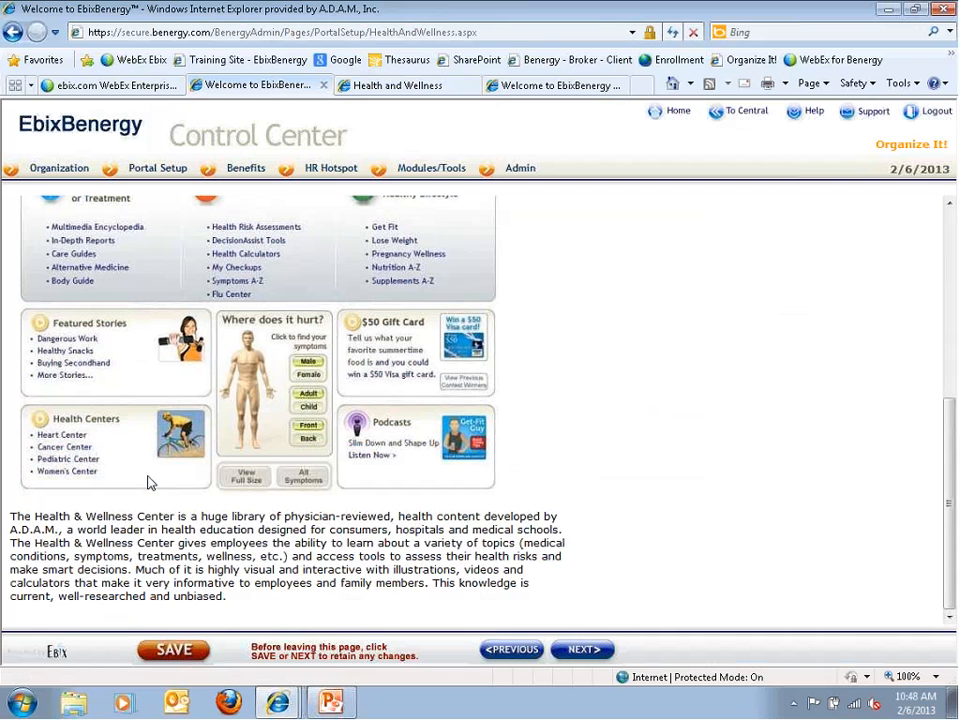
left_click_drag(134, 517, 237, 584)
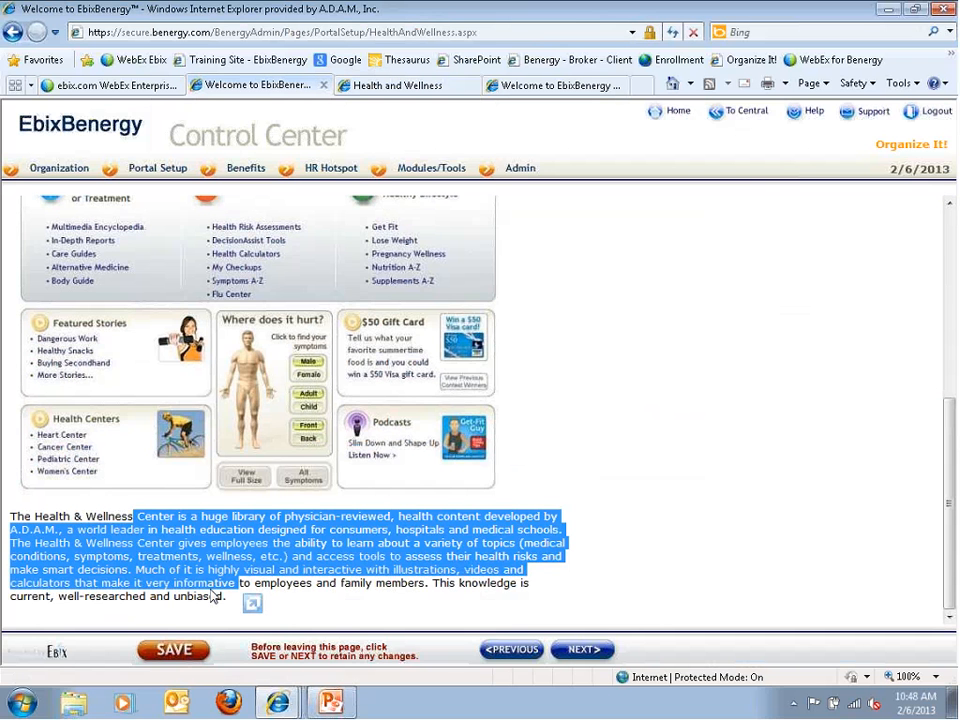
left_click(580, 651)
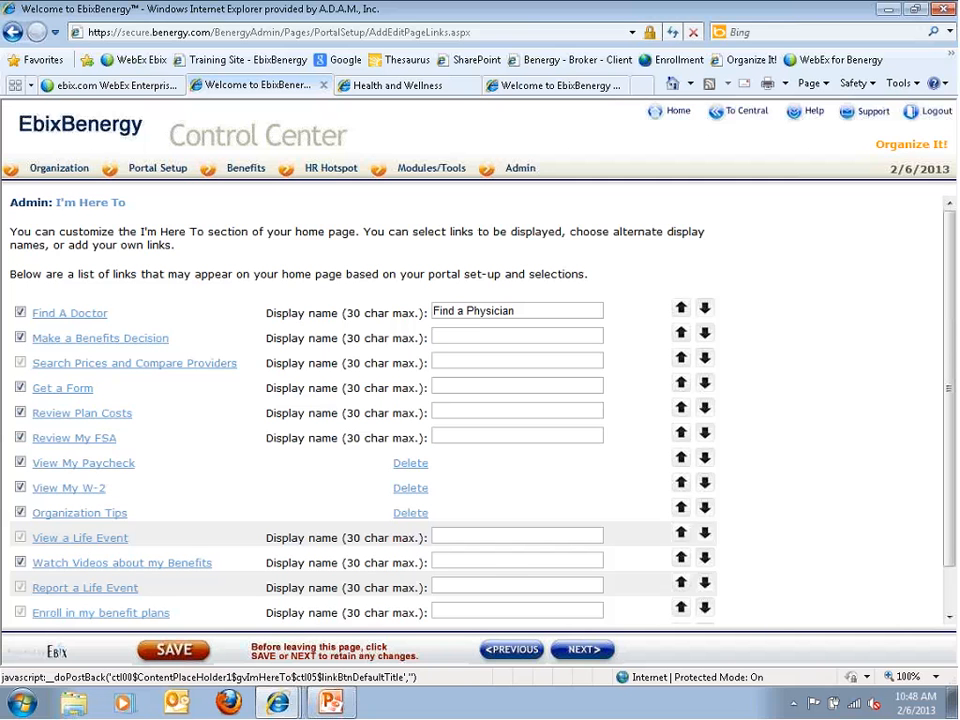
Return from the concussion article to the portal home page and its I'm Here To links
left_click(380, 90)
scroll(113, 391, "up", 4)
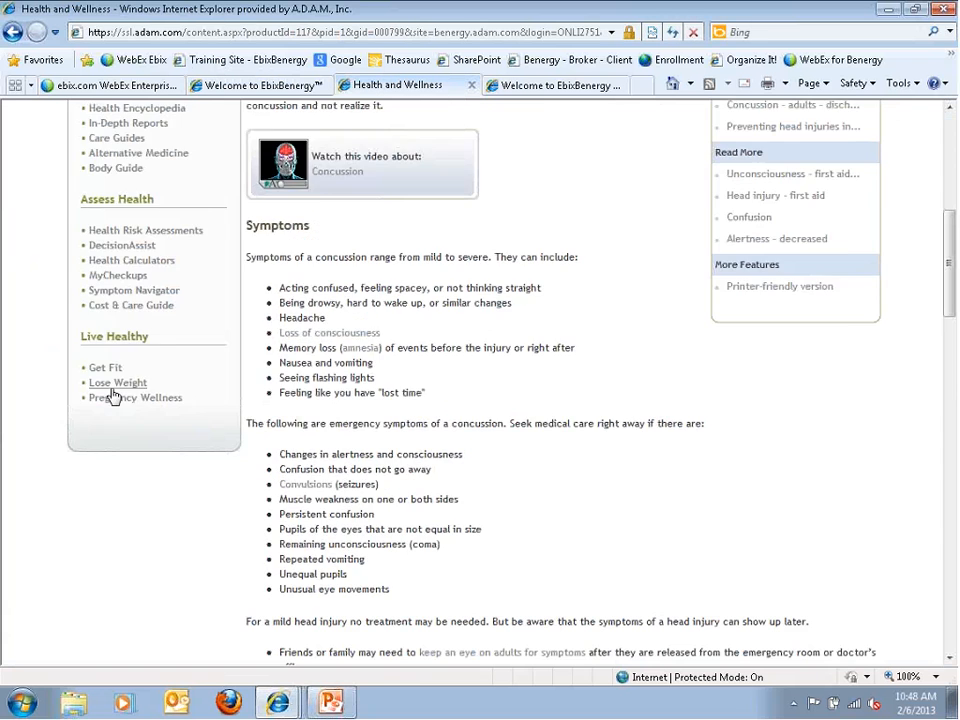
scroll(113, 397, "up", 5)
left_click(118, 186)
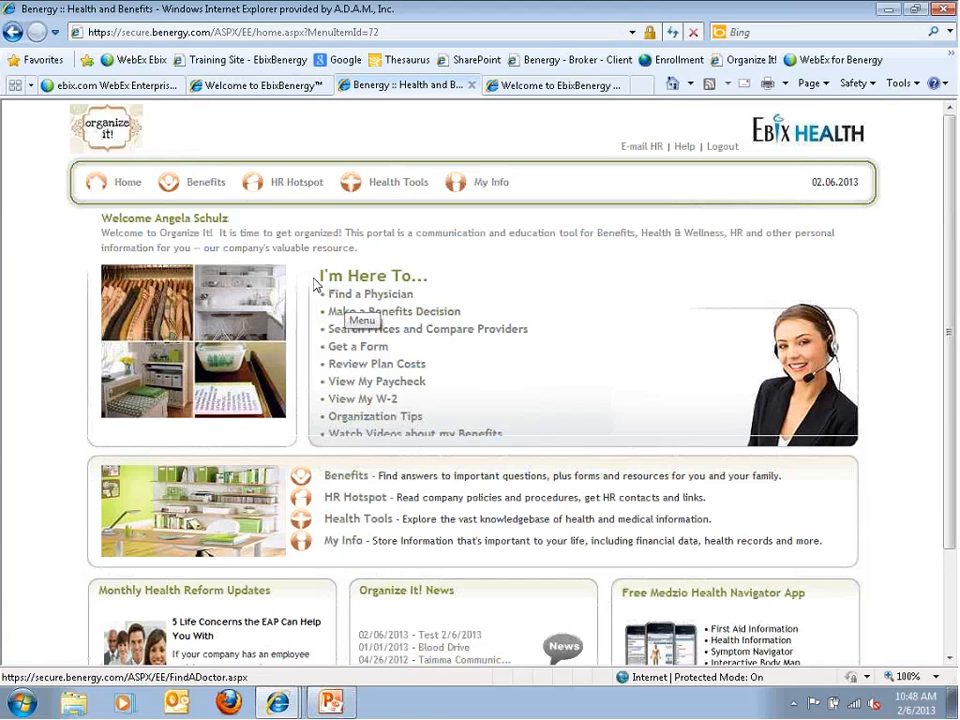
mouse_move(200, 182)
mouse_move(252, 213)
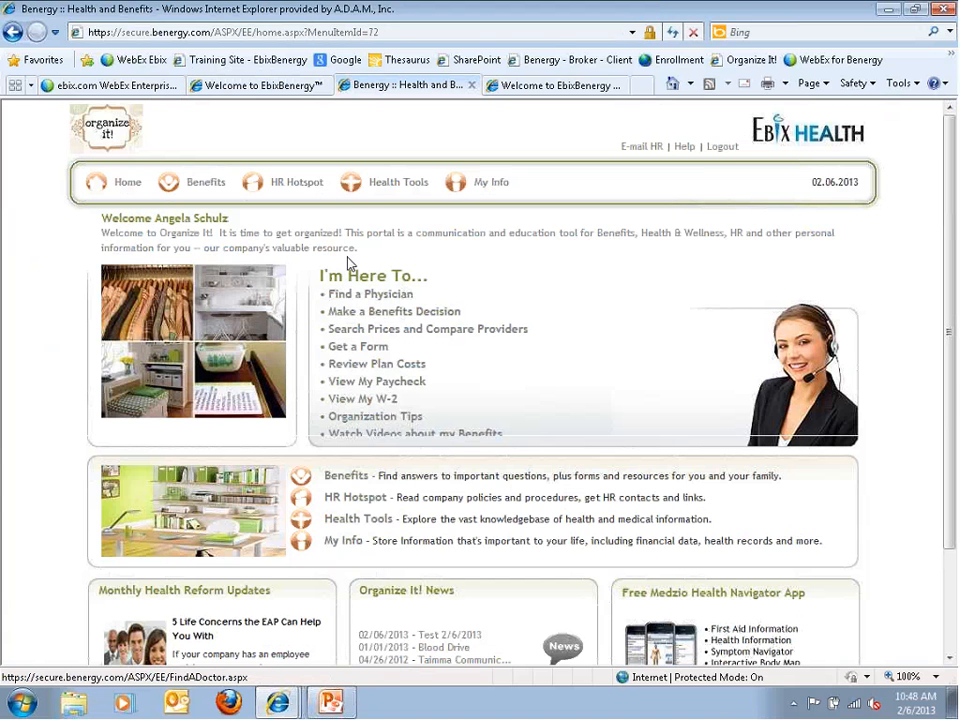
Move Get a Form above Search Prices and Compare Providers in the I'm Here To link list
left_click(270, 86)
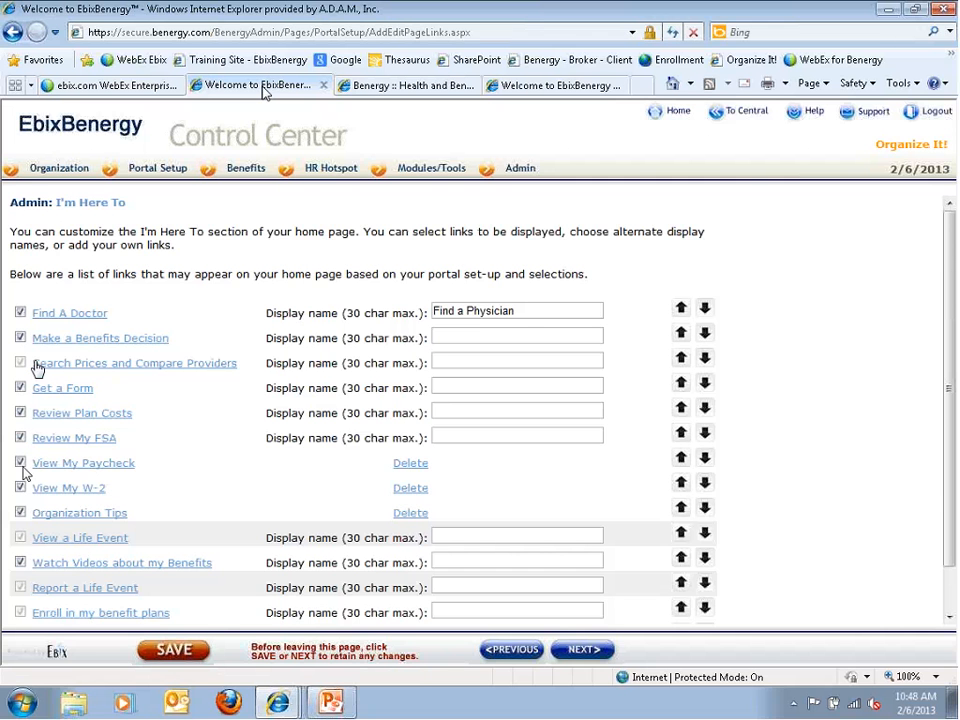
scroll(26, 471, "down", 1)
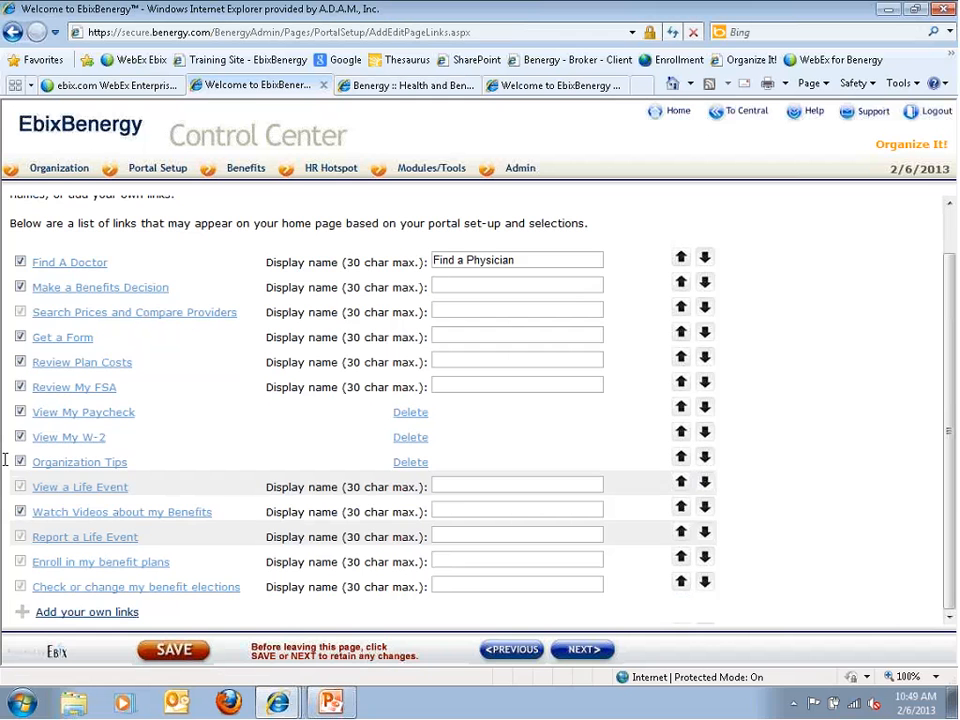
scroll(520, 332, "up", 1)
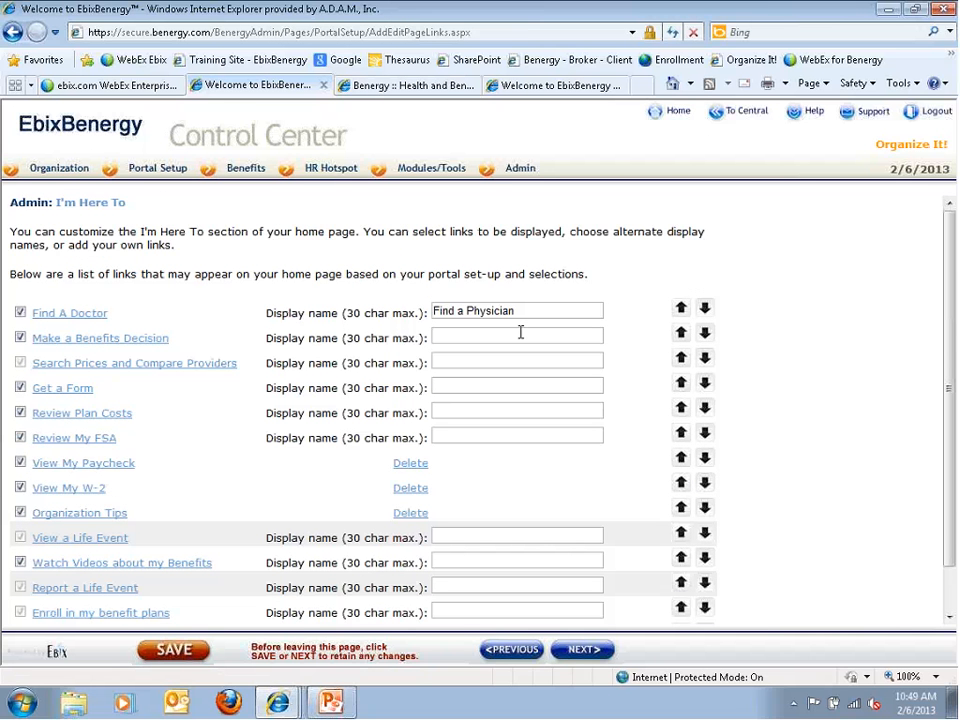
left_click_drag(520, 312, 434, 312)
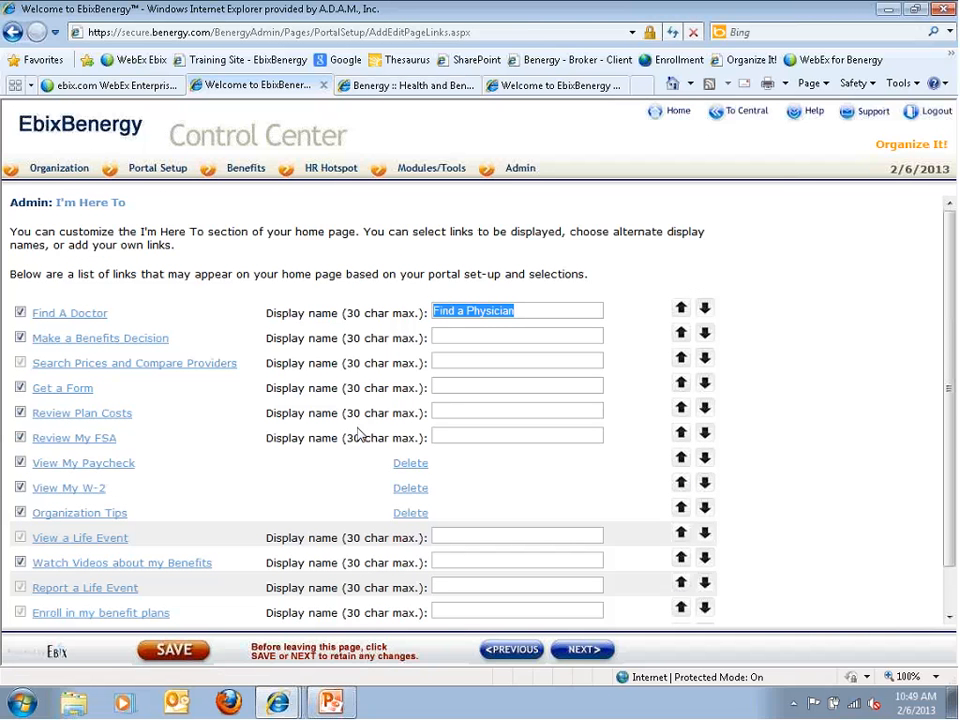
left_click(703, 359)
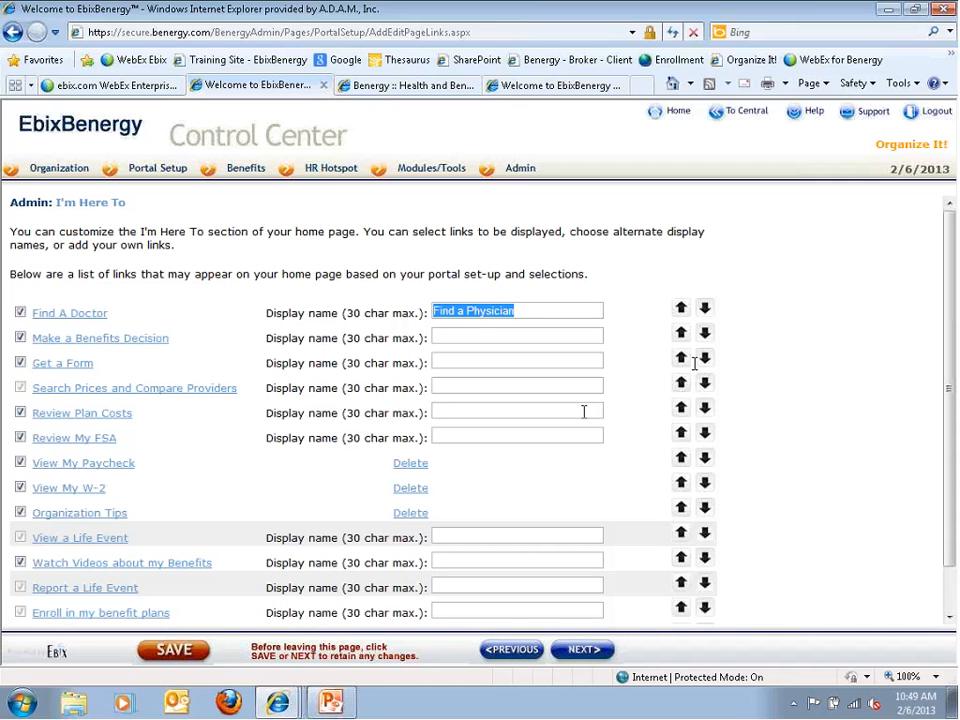
left_click(681, 455)
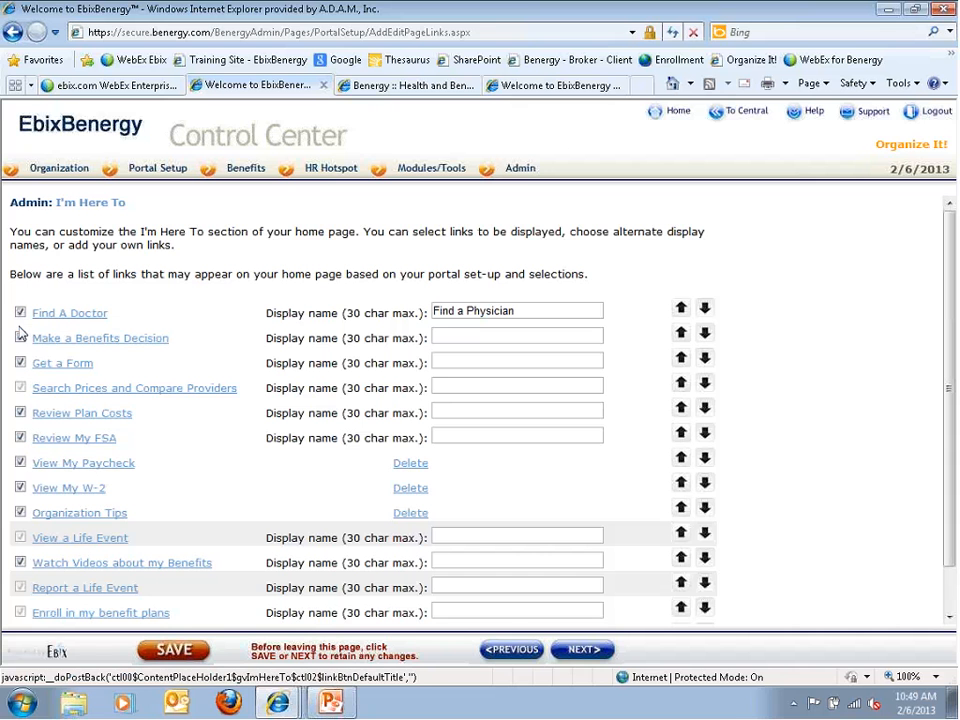
Enable the Make a Benefits Decision link
left_click(20, 338)
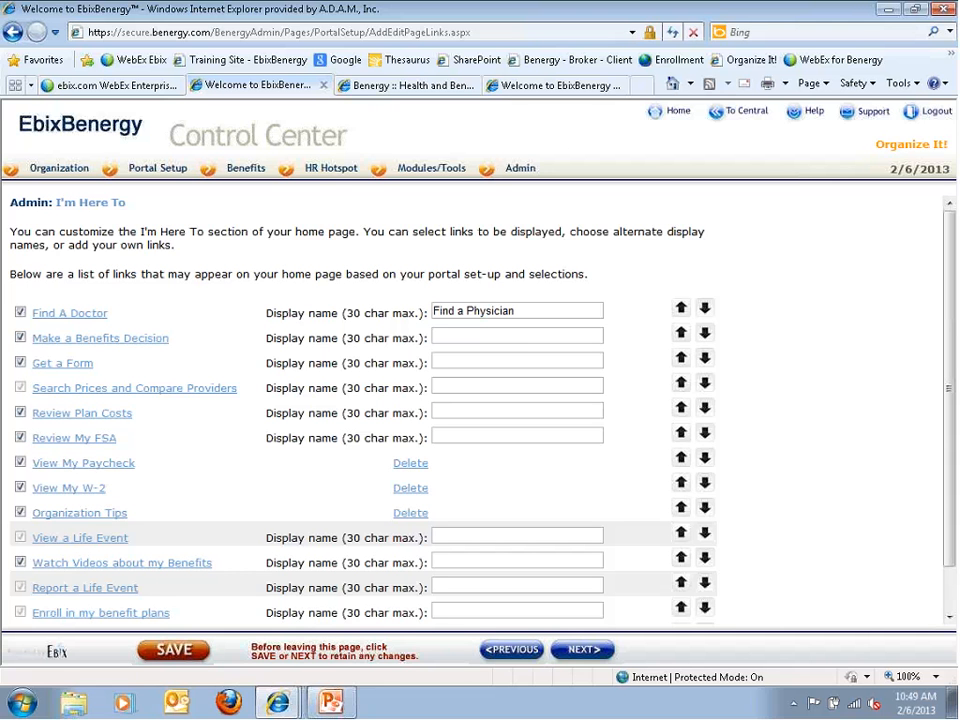
mouse_move(230, 170)
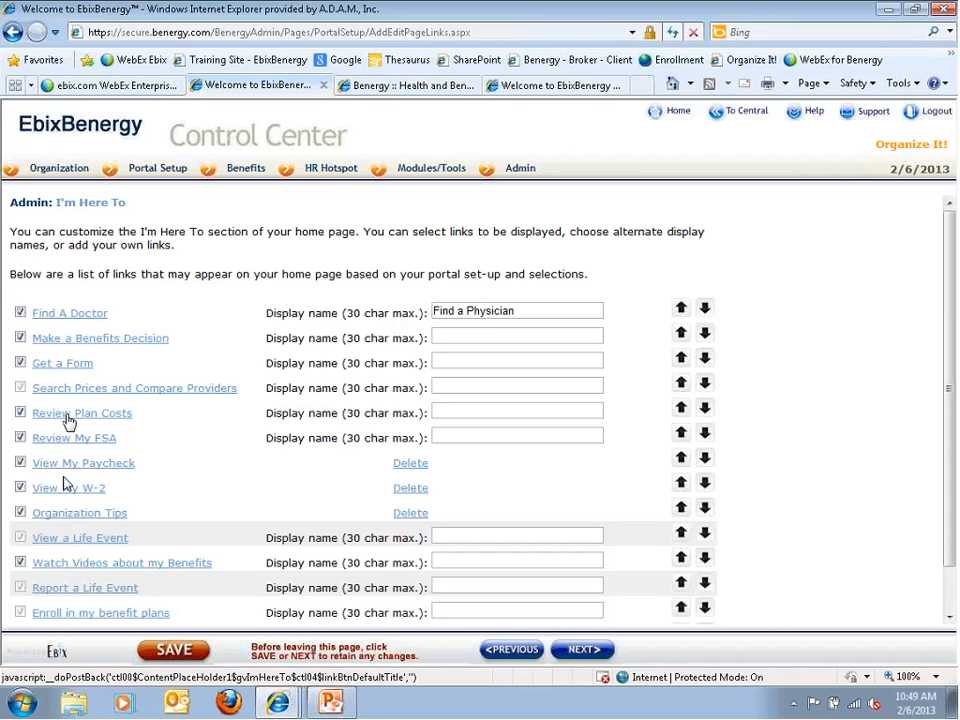
scroll(70, 530, "down", 1)
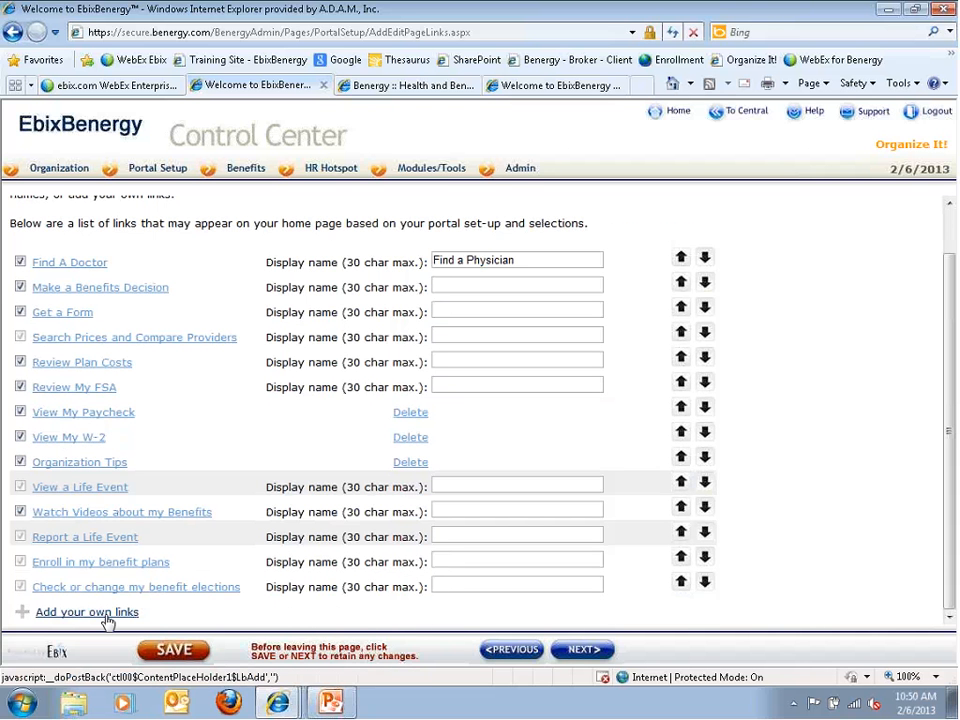
Create a custom I'm Here To link titled 'Test' with body 'text' and save it
left_click(107, 618)
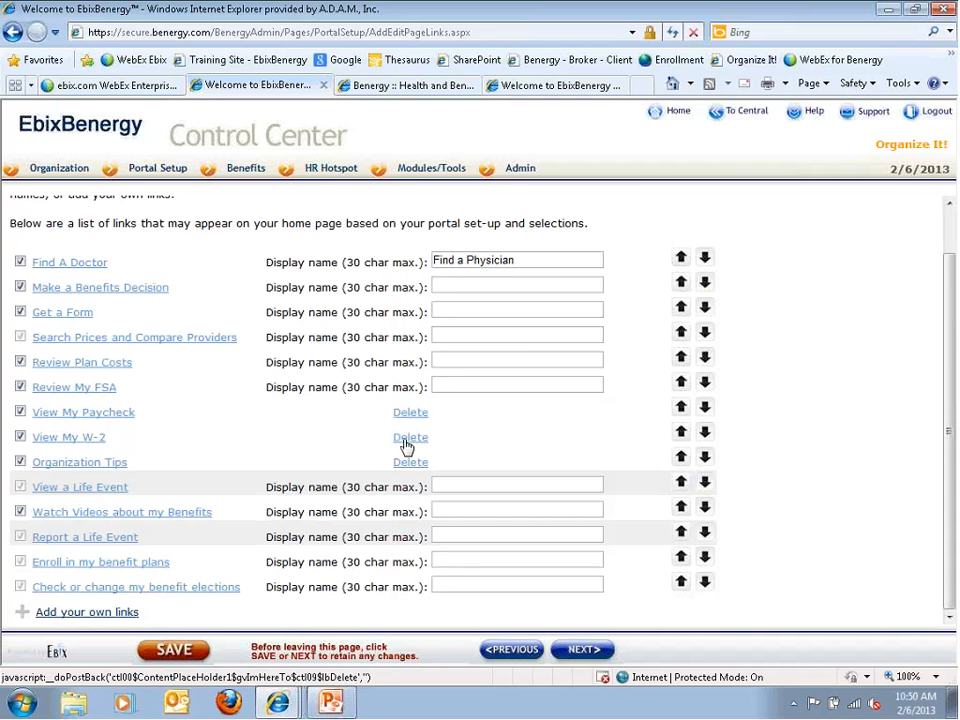
left_click(68, 614)
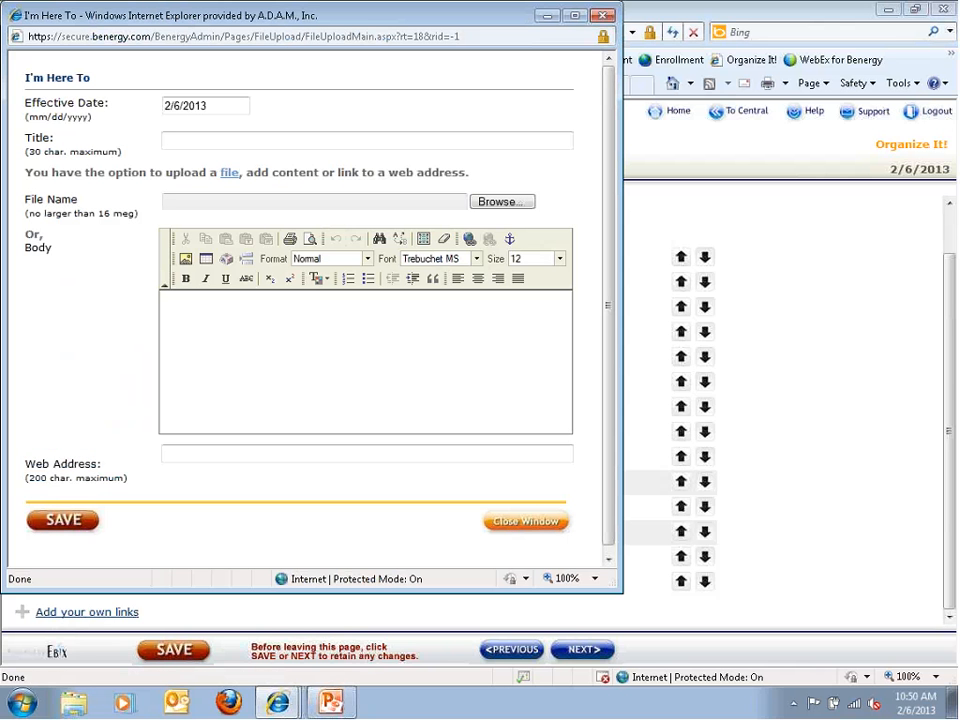
left_click(222, 106)
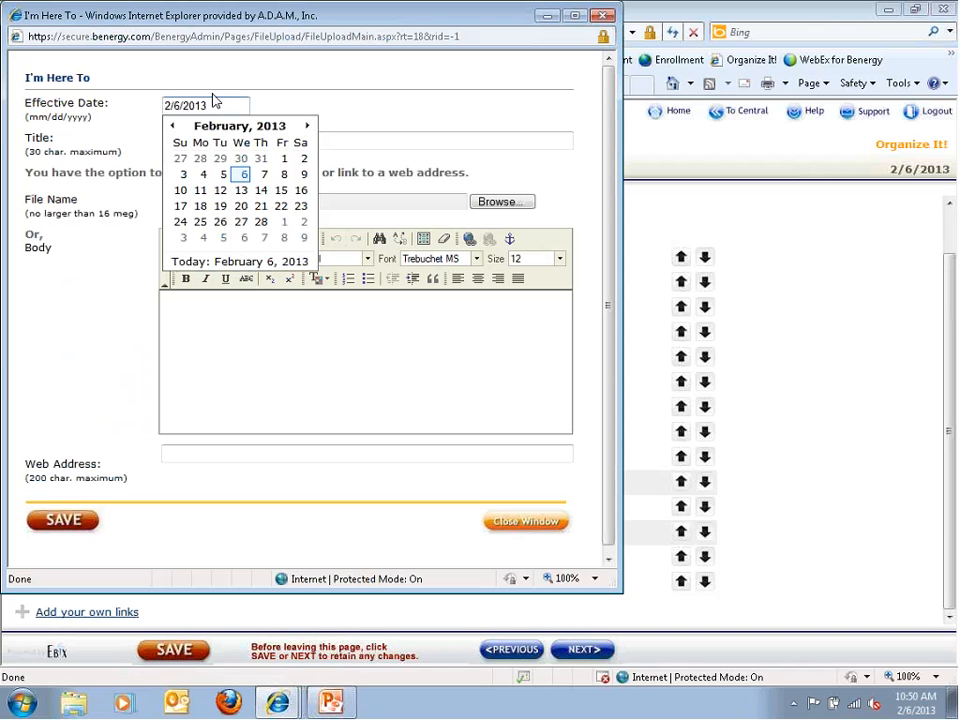
left_click_drag(105, 172, 97, 170)
left_click(175, 142)
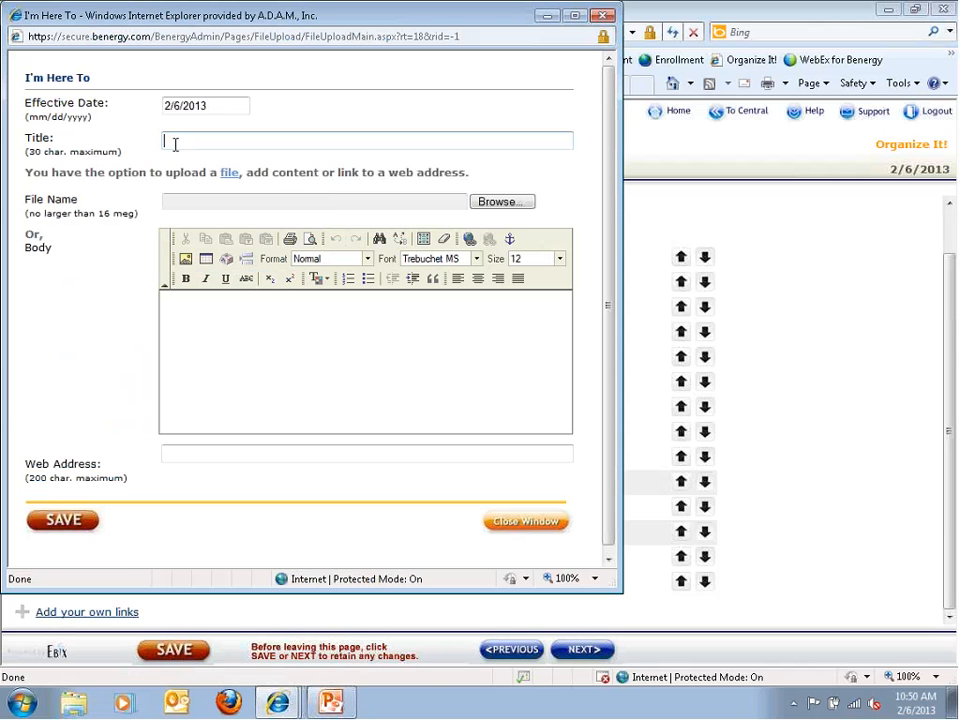
type("Test")
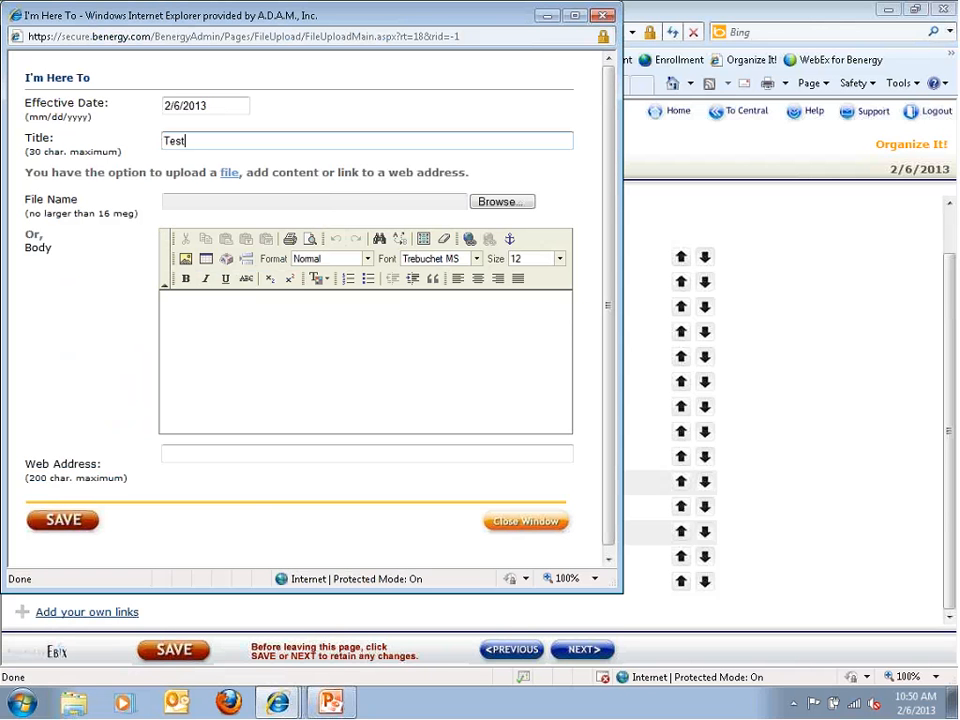
left_click(405, 319)
type("texty")
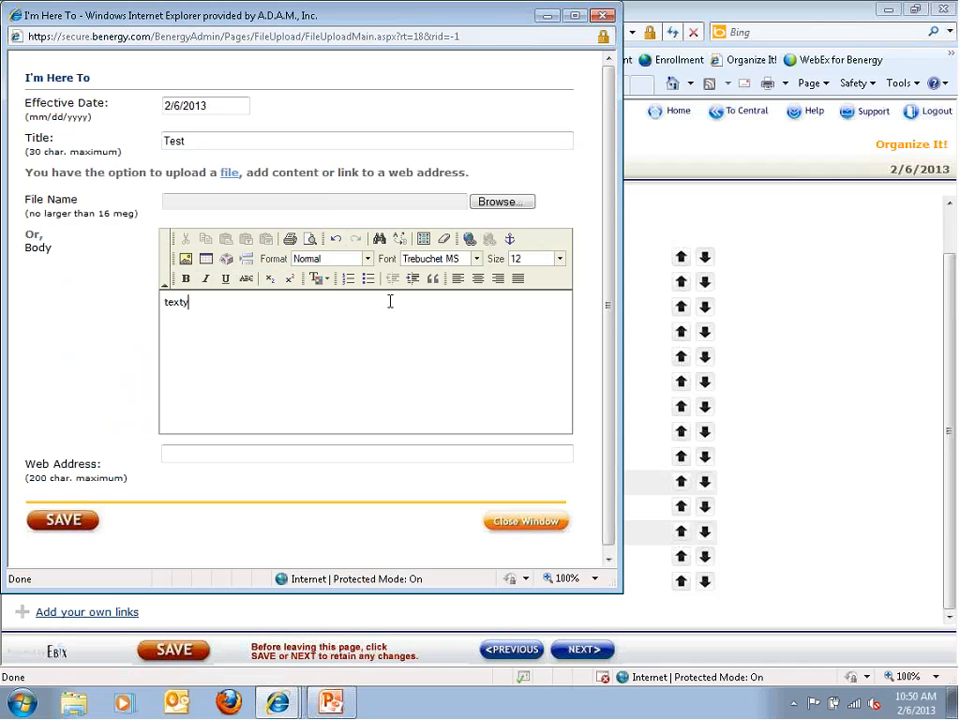
key("BackSpace")
left_click(71, 527)
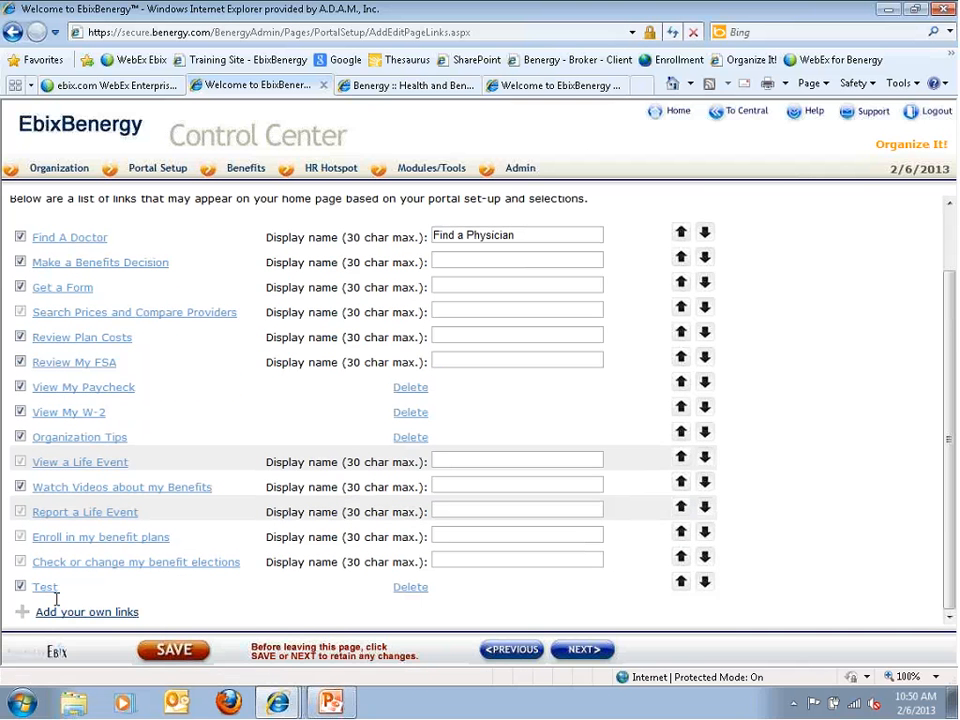
Move the Test link up the list until it sits above Organization Tips
left_click(681, 581)
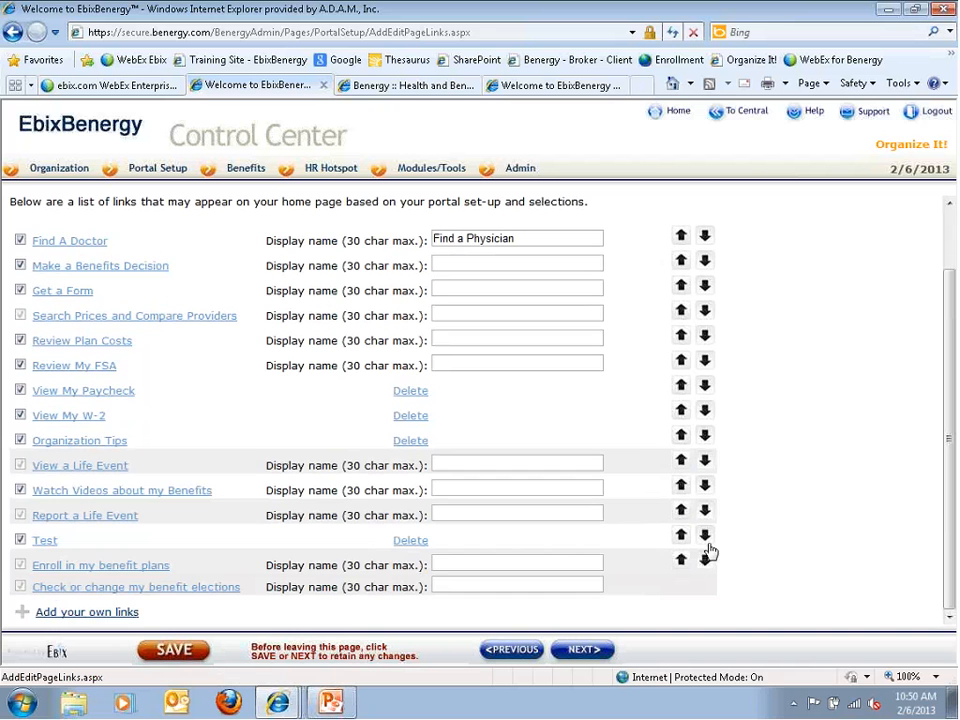
left_click(680, 537)
left_click(679, 512)
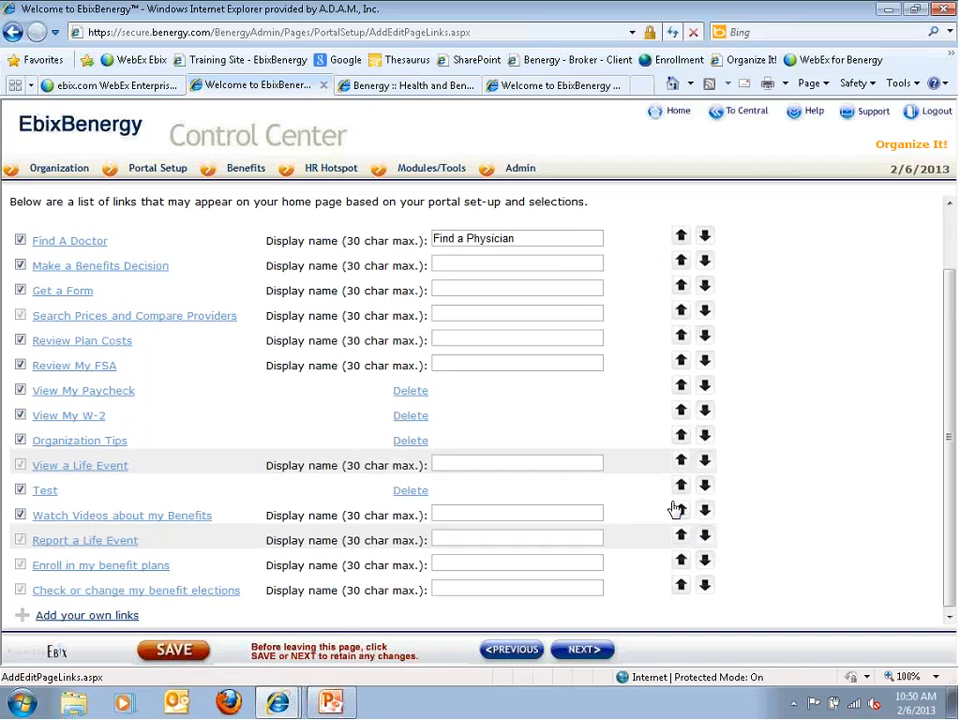
left_click(681, 486)
left_click(681, 461)
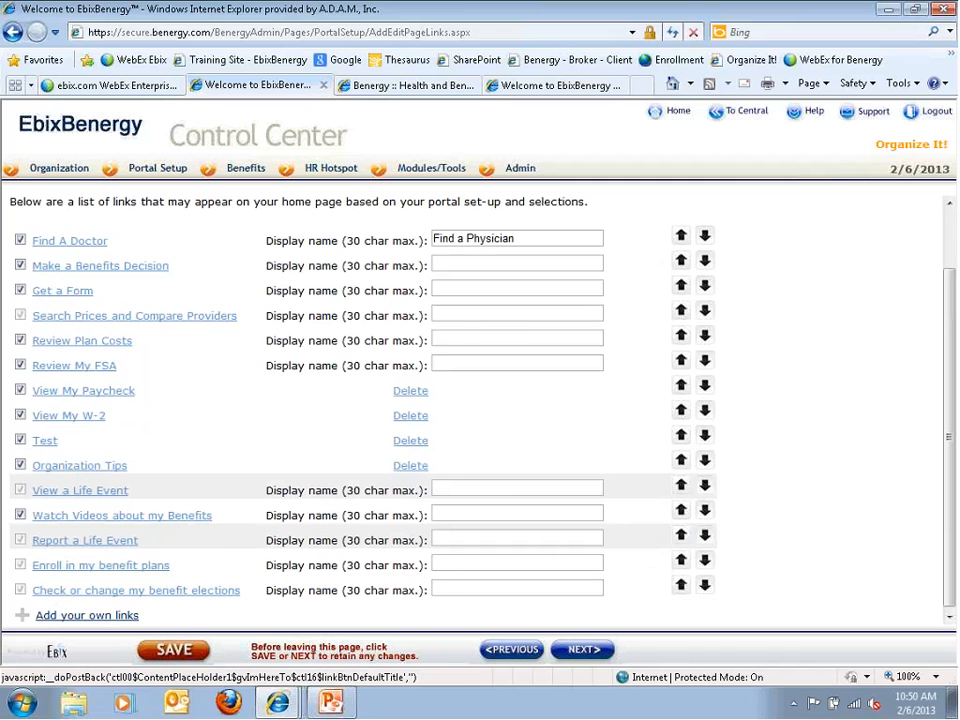
Check the changes on the portal home page, then return to the Control Center
left_click(405, 85)
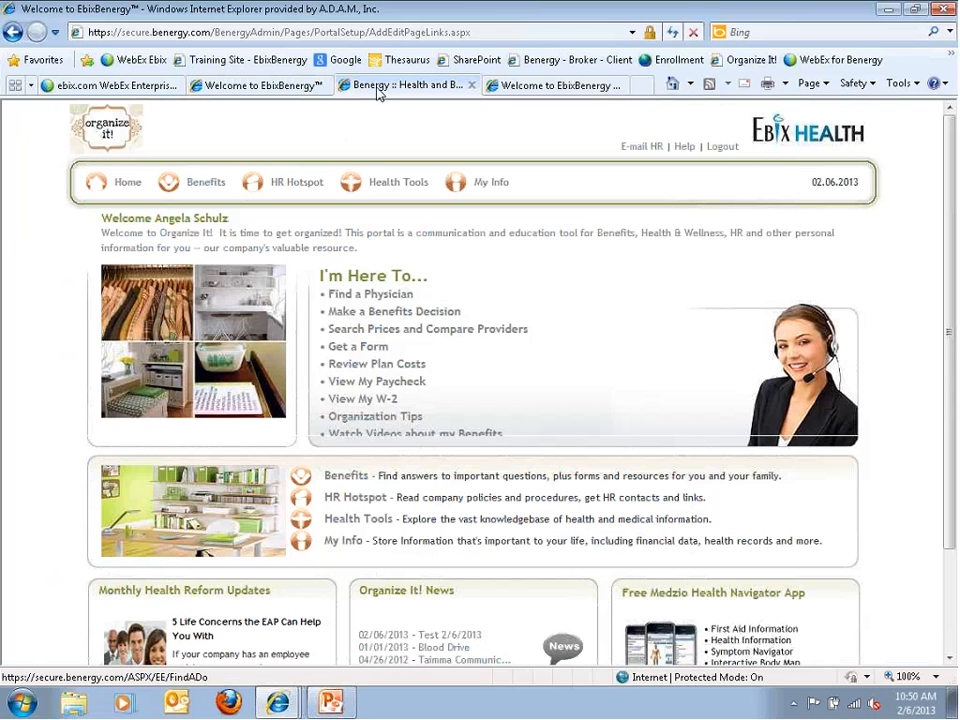
scroll(390, 400, "down", 2)
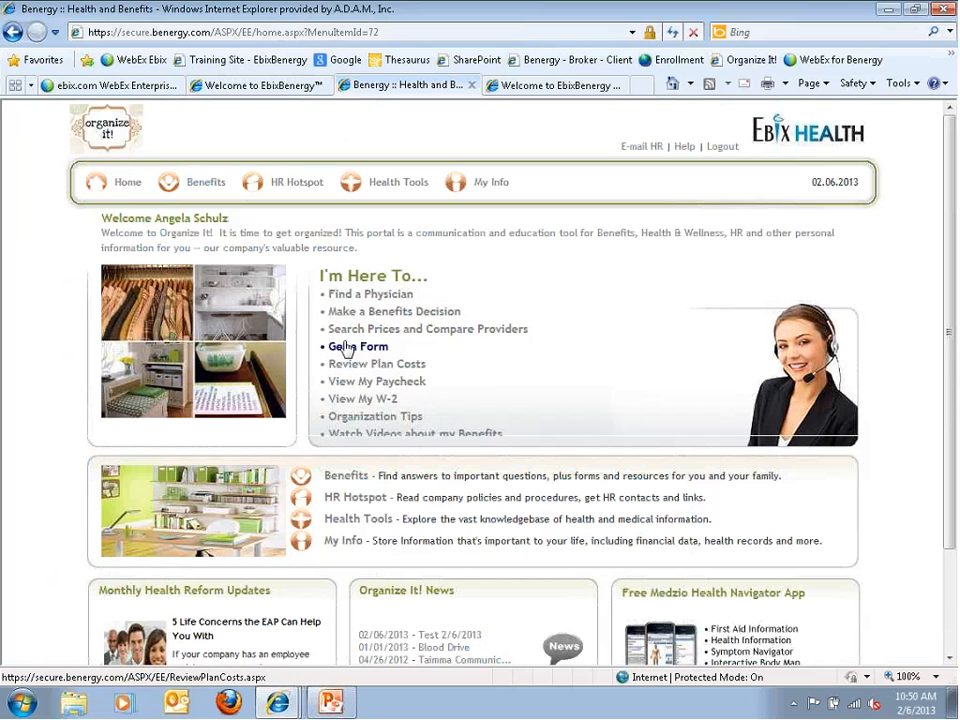
left_click(258, 85)
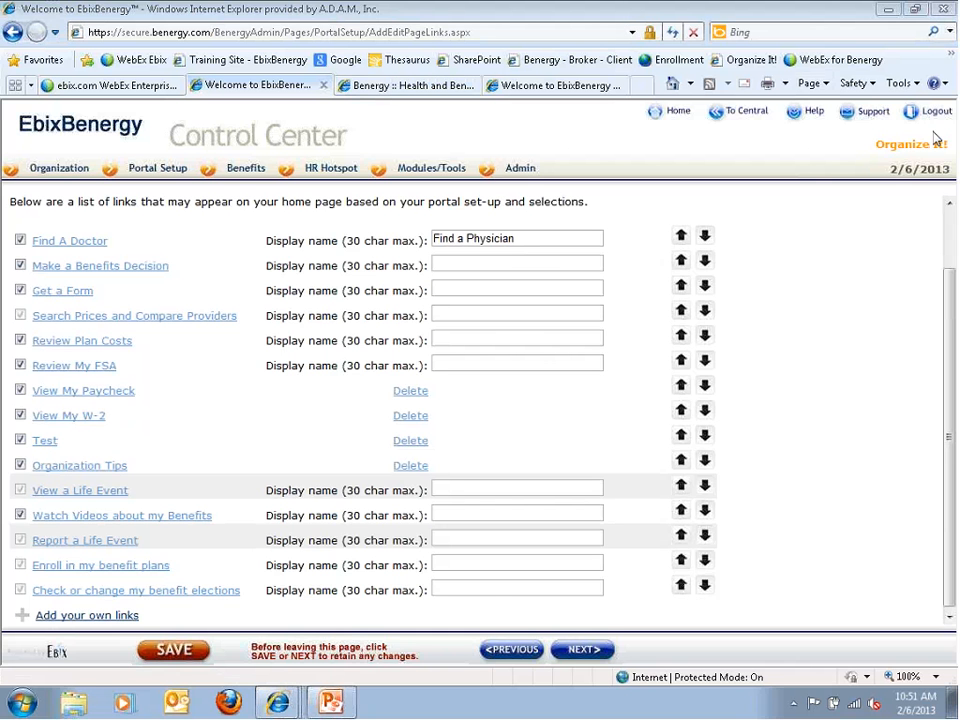
Go to My Info setup and read past the Synergy newsletter and PHR preview to the description
left_click(578, 649)
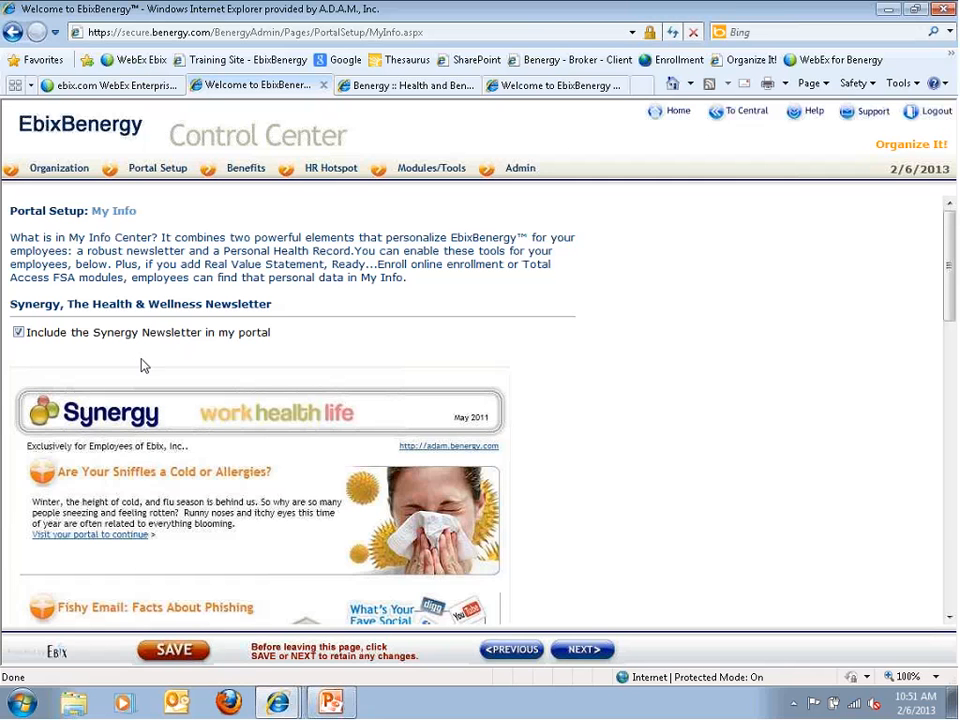
mouse_move(163, 177)
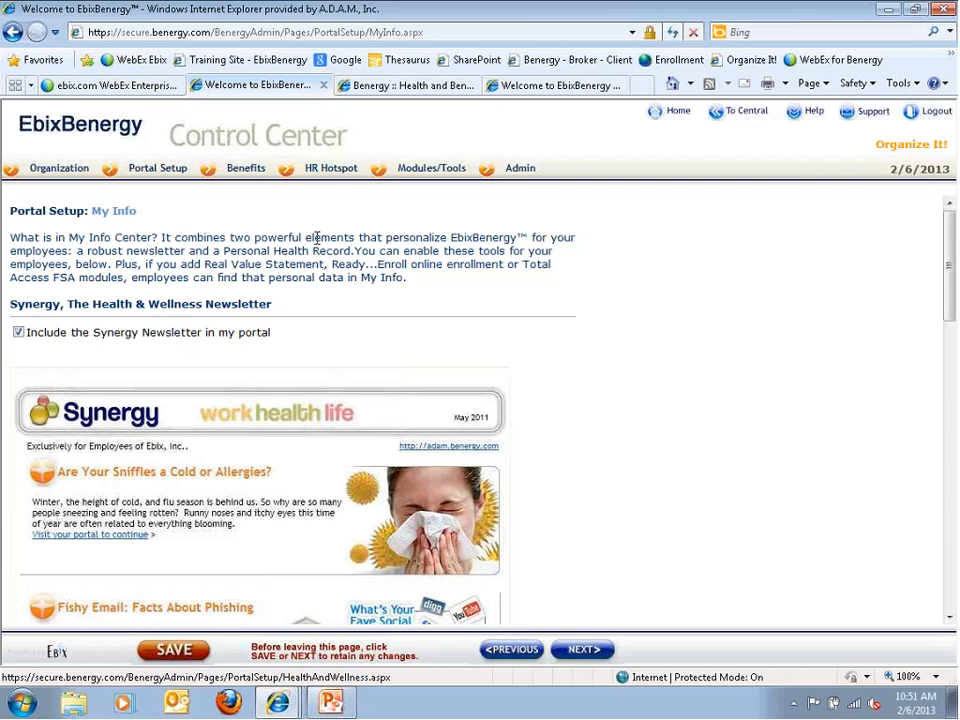
scroll(309, 361, "down", 5)
scroll(309, 361, "down", 2)
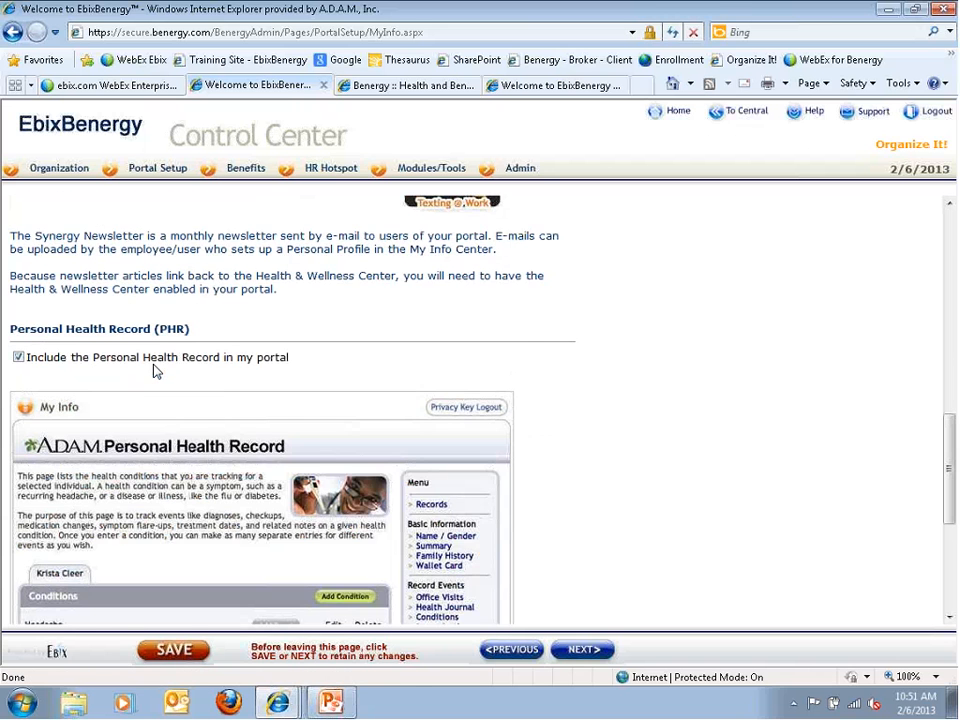
scroll(169, 362, "up", 1)
left_click_drag(84, 366, 211, 410)
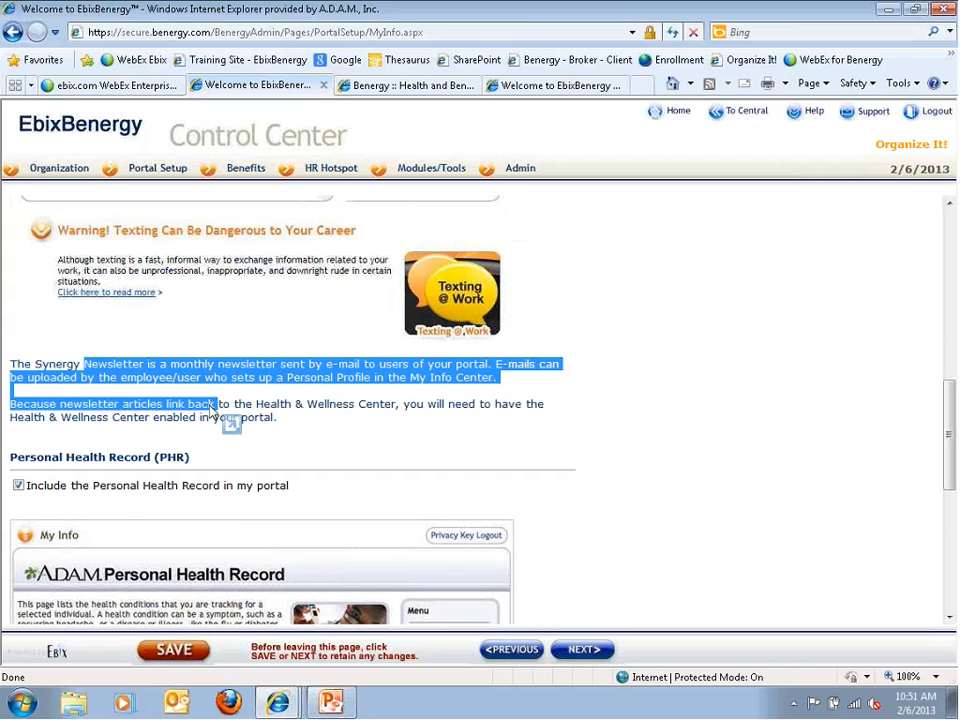
scroll(319, 424, "up", 4)
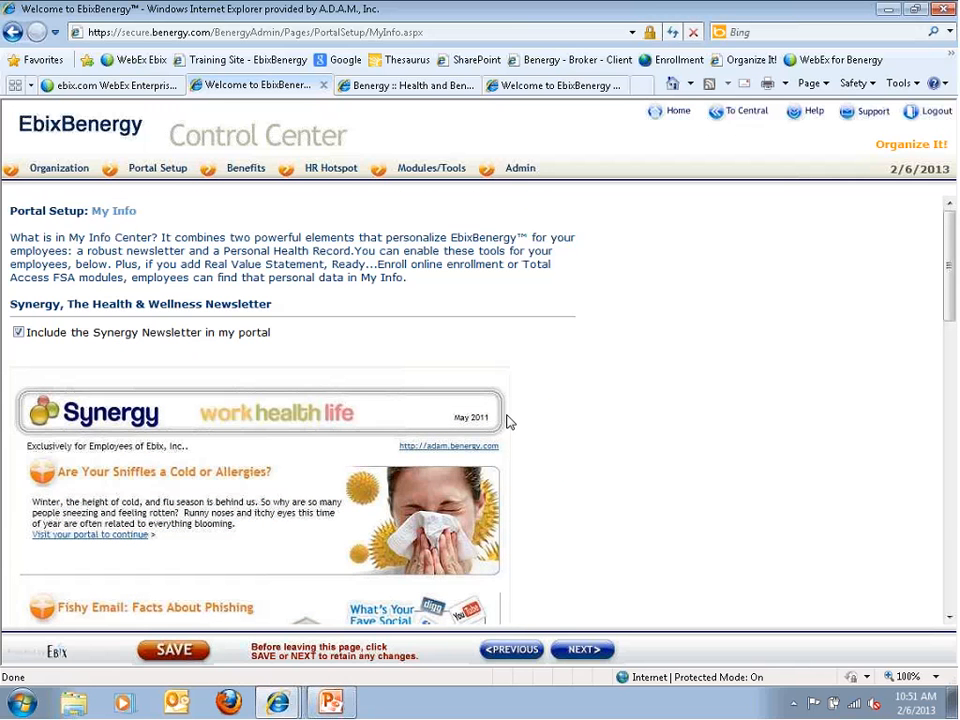
scroll(466, 433, "down", 1)
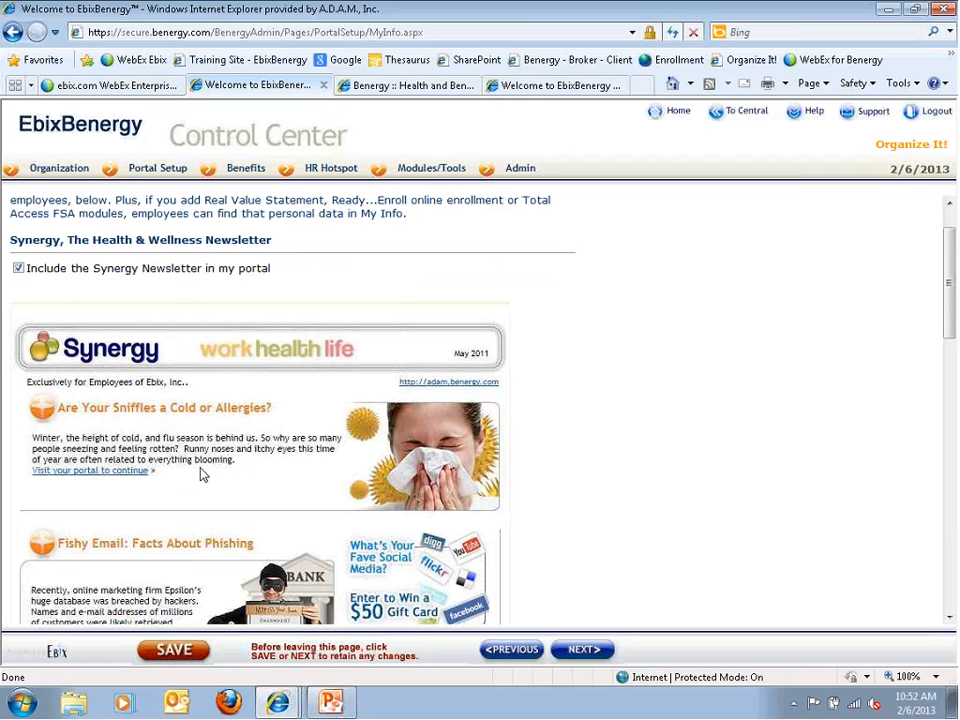
scroll(203, 474, "down", 10)
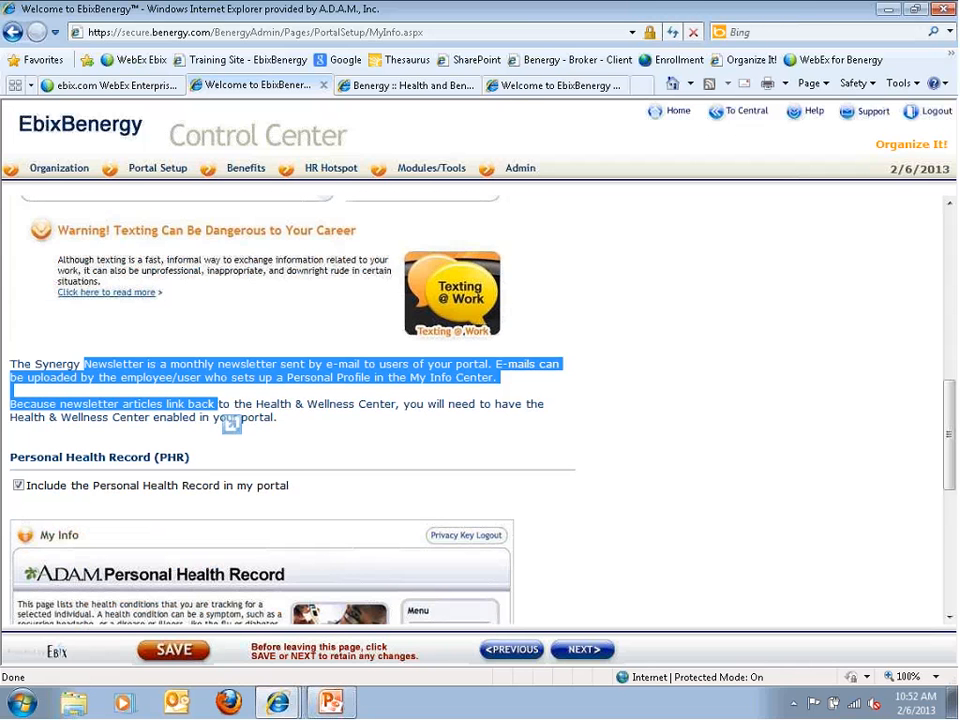
scroll(231, 424, "down", 4)
left_click(375, 298)
scroll(375, 298, "down", 2)
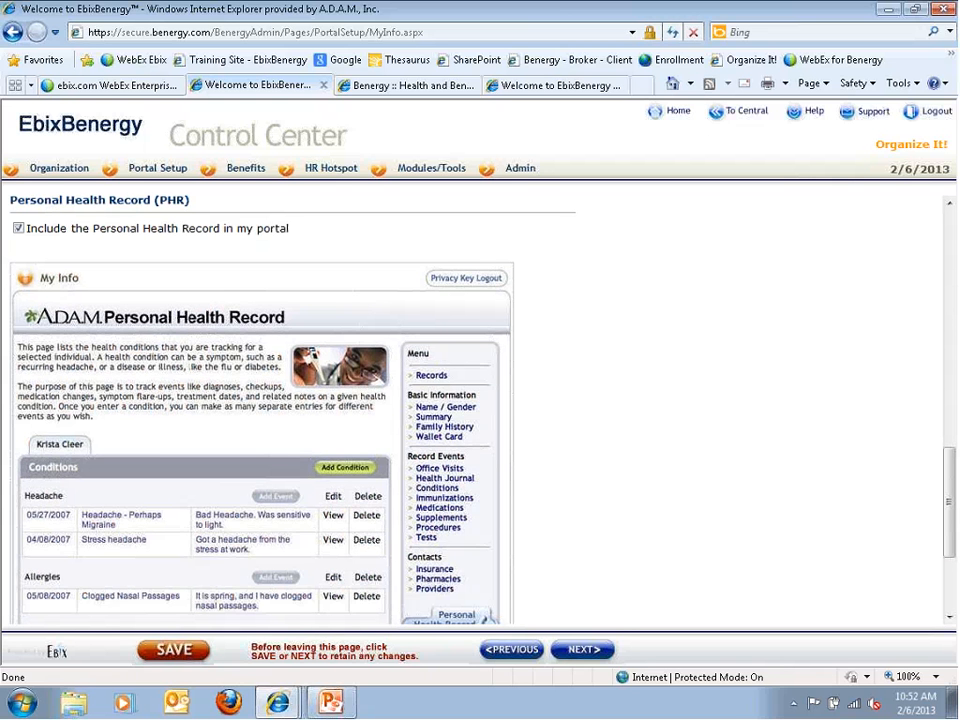
scroll(266, 414, "down", 4)
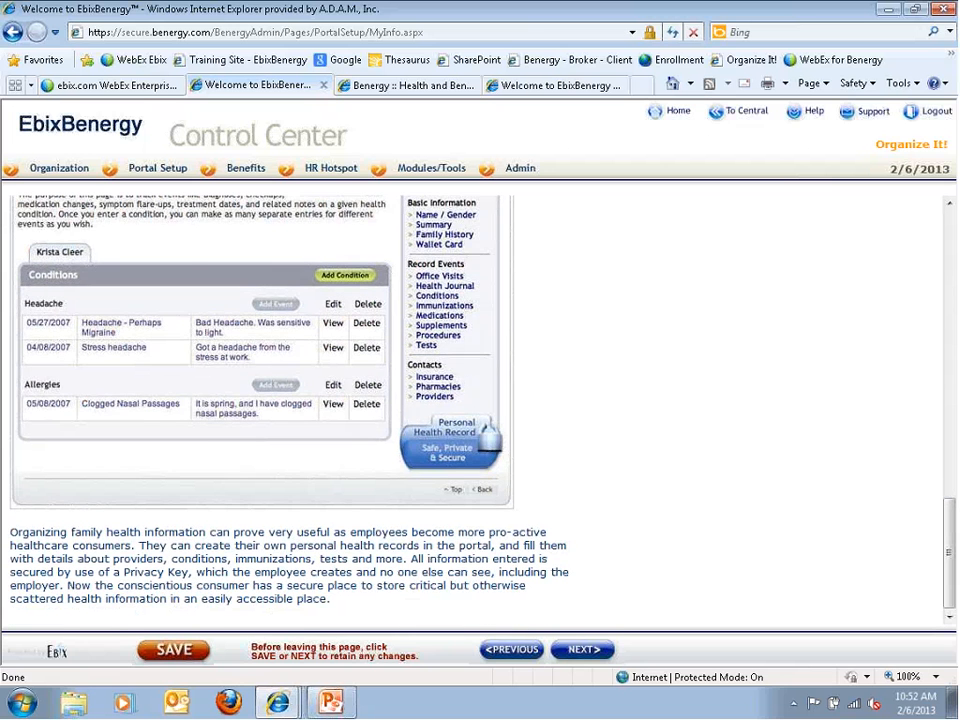
Preview the portal's My Info > Personal Health Record login page, then return to the Control Center
left_click(408, 85)
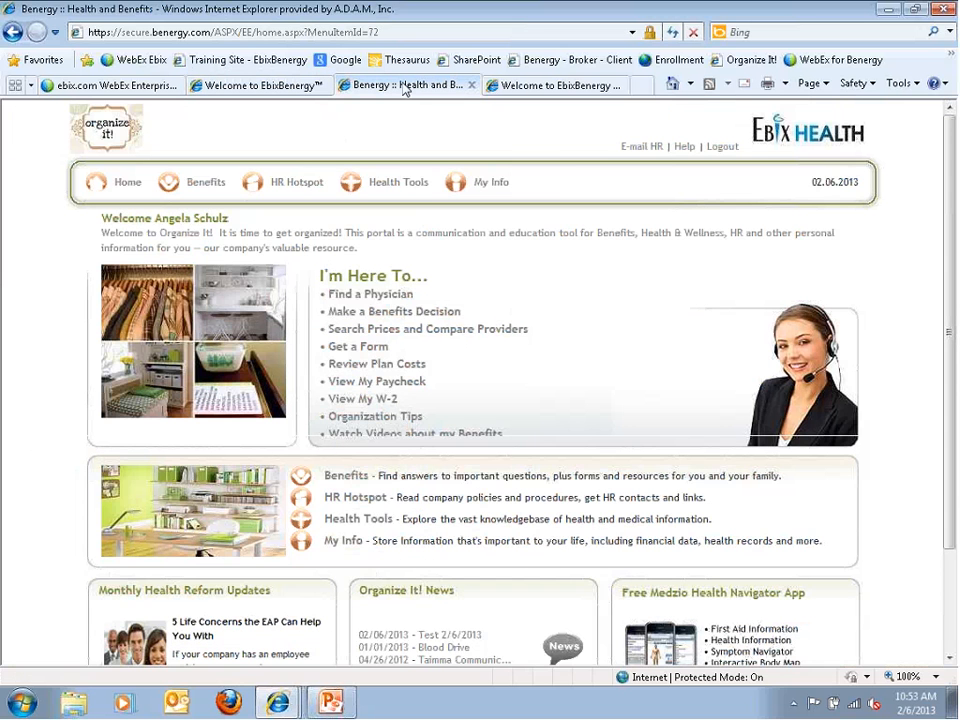
mouse_move(489, 186)
left_click(487, 240)
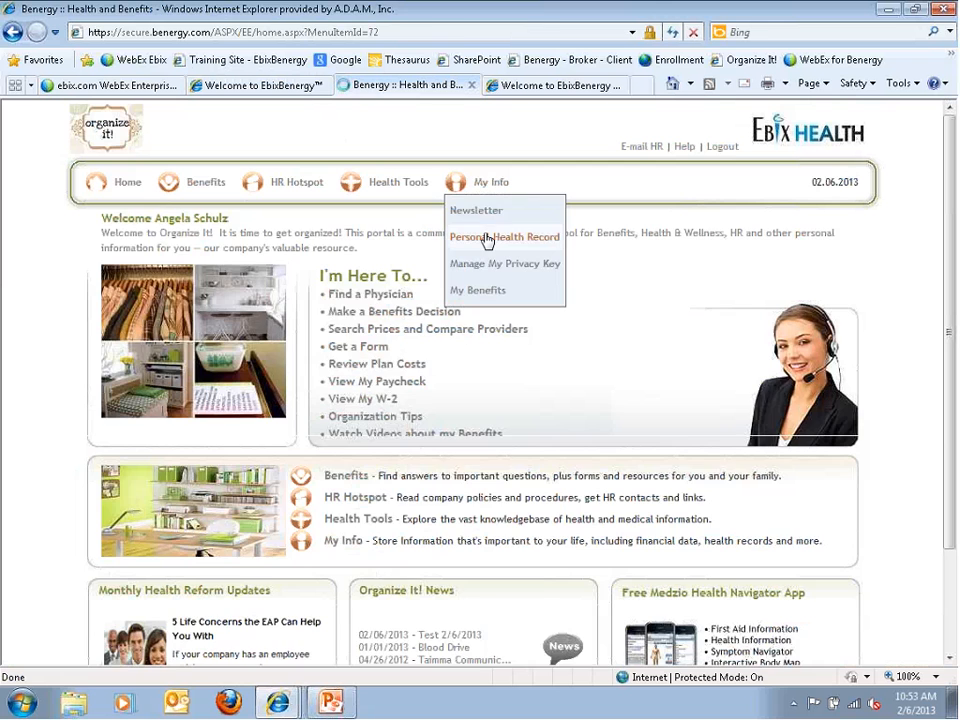
scroll(336, 467, "down", 1)
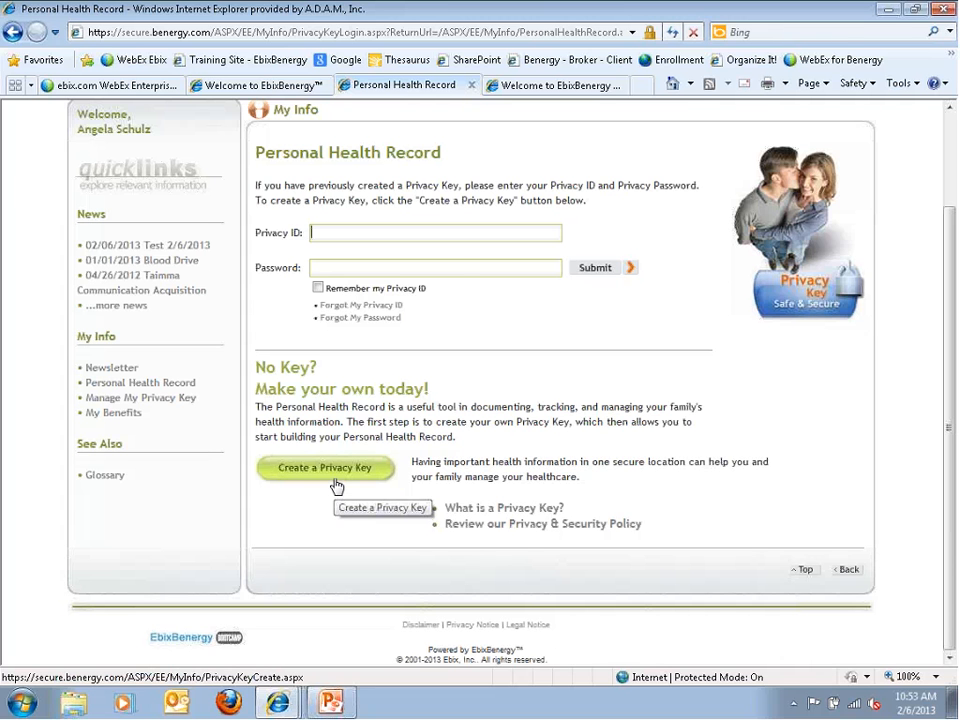
left_click(285, 86)
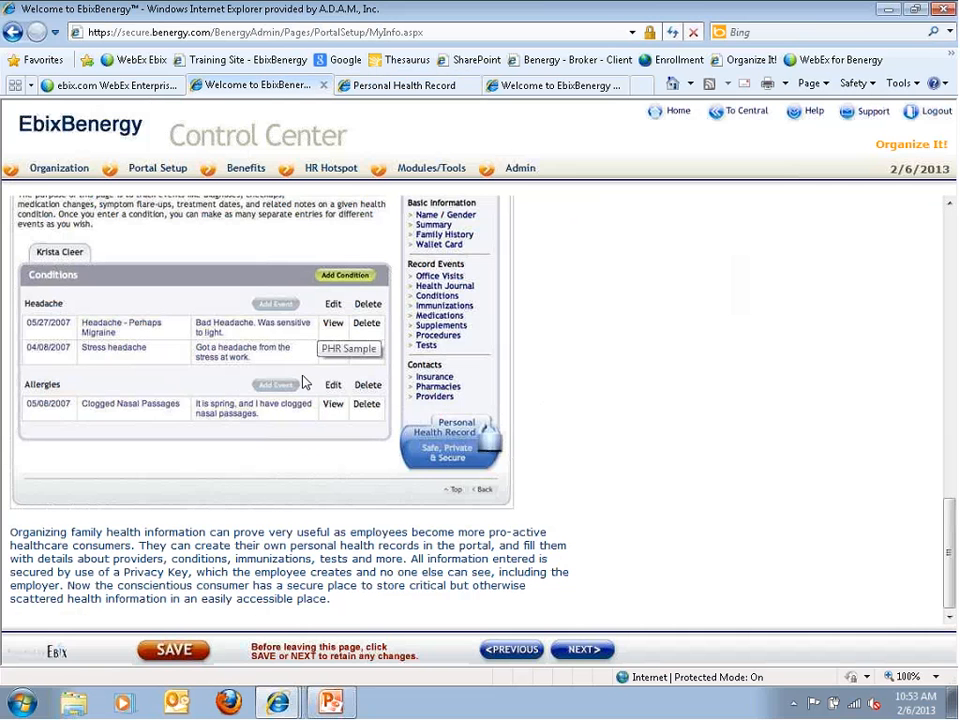
Advance from My Info to the Upgrades setup page
left_click_drag(195, 546, 233, 596)
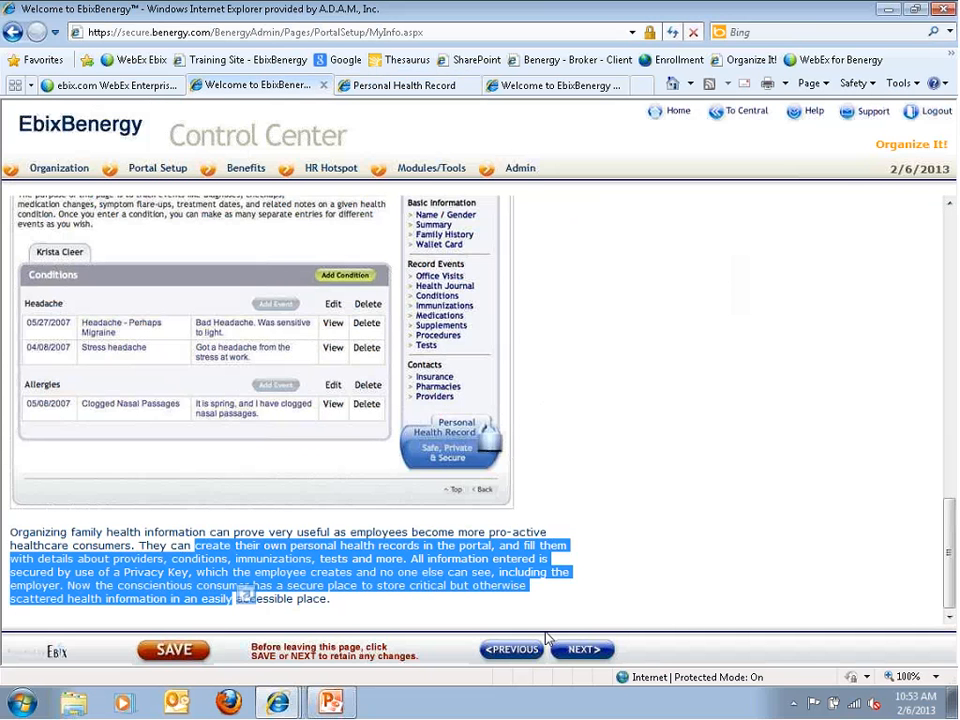
left_click(580, 652)
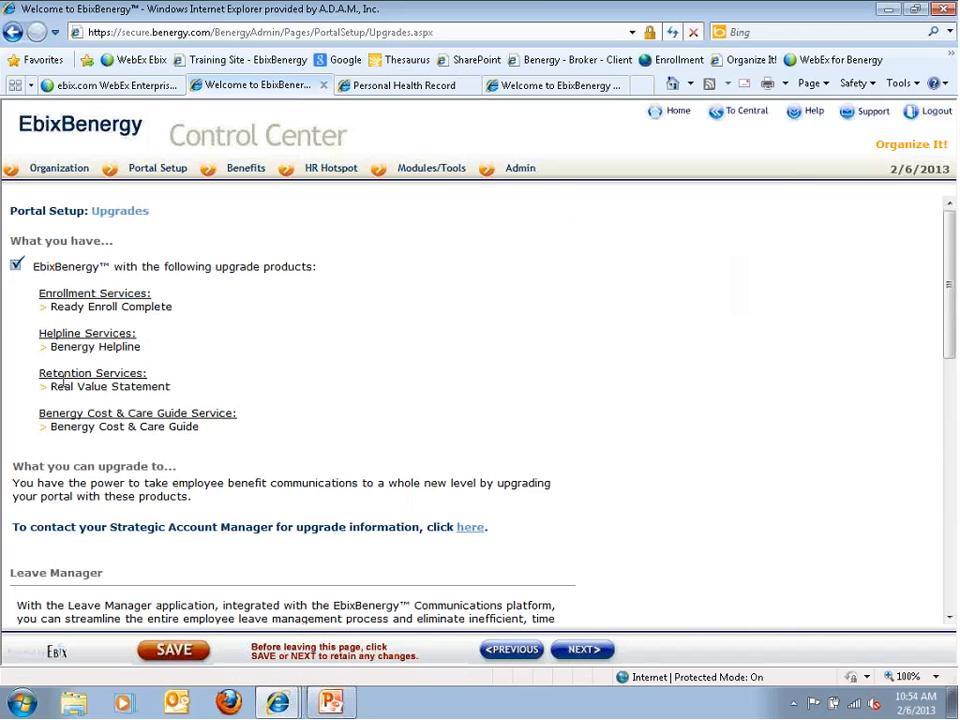
scroll(47, 366, "down", 5)
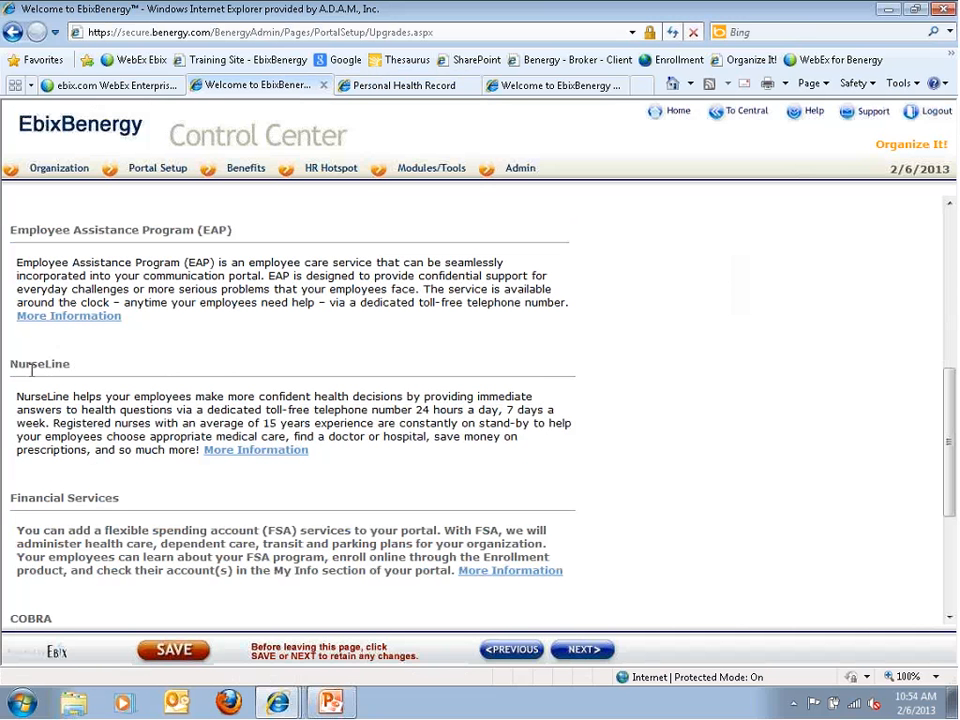
Open the NurseLine More Information PDF, look through it, and close it
left_click_drag(31, 370, 83, 452)
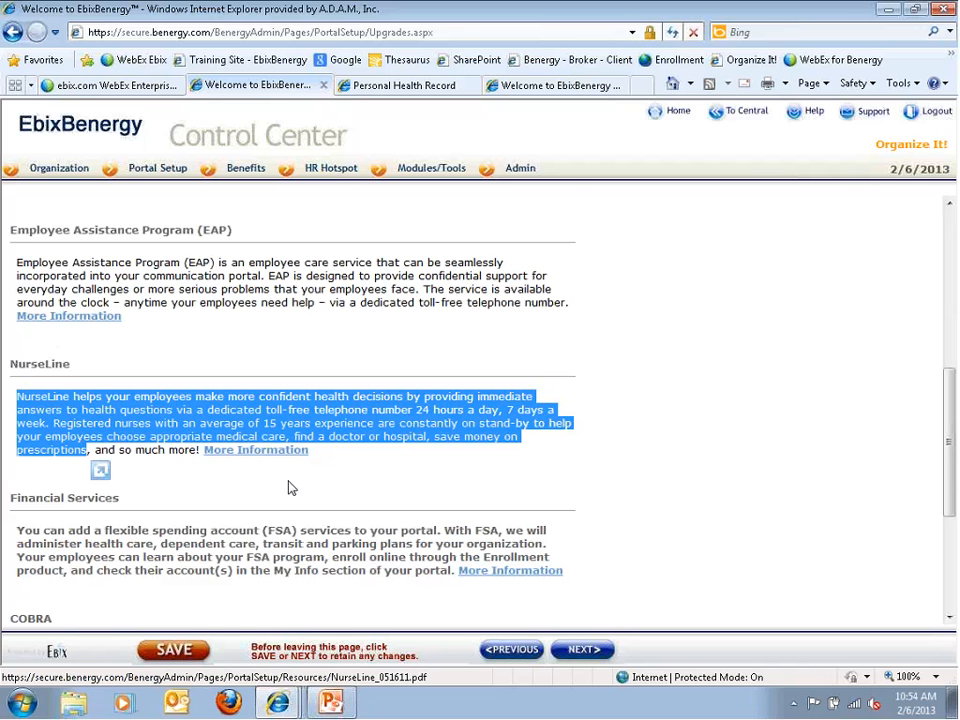
left_click(225, 452)
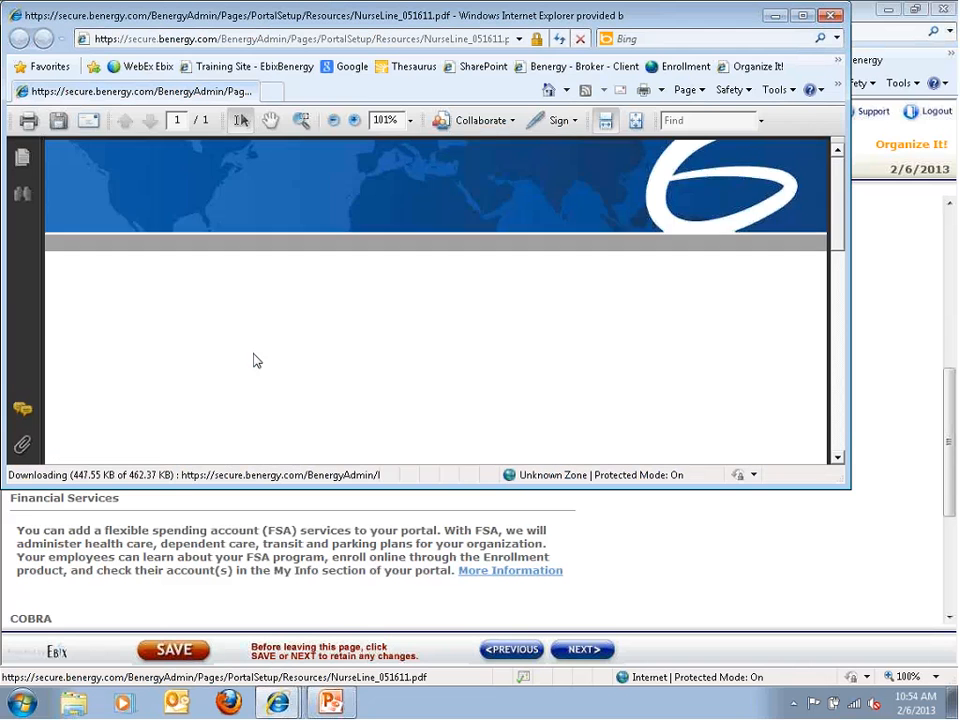
scroll(253, 355, "down", 3)
scroll(253, 353, "down", 5)
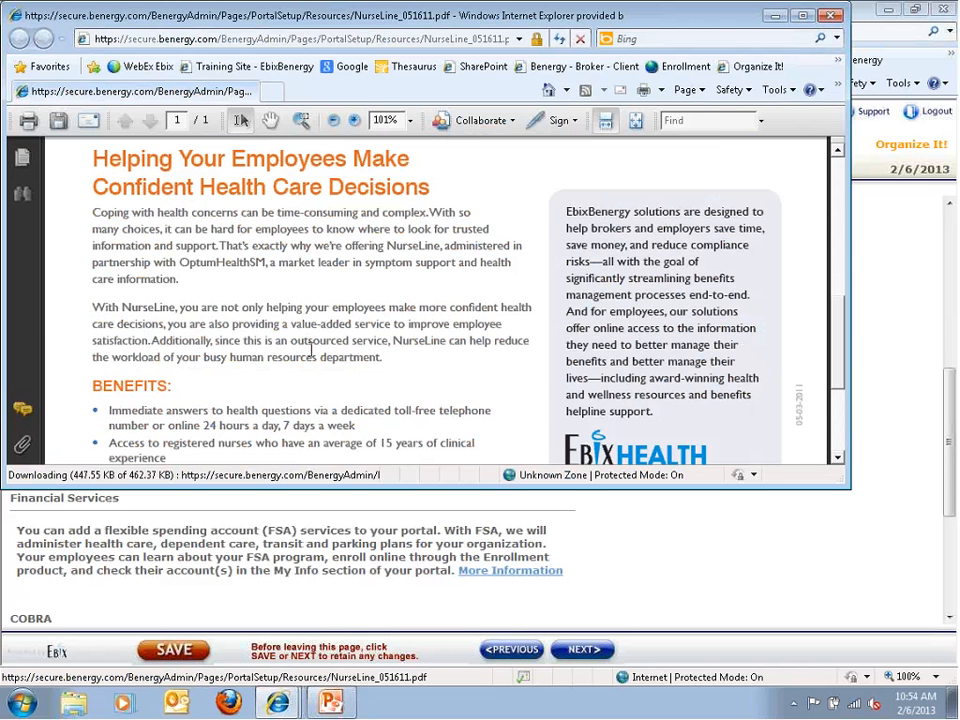
left_click(828, 17)
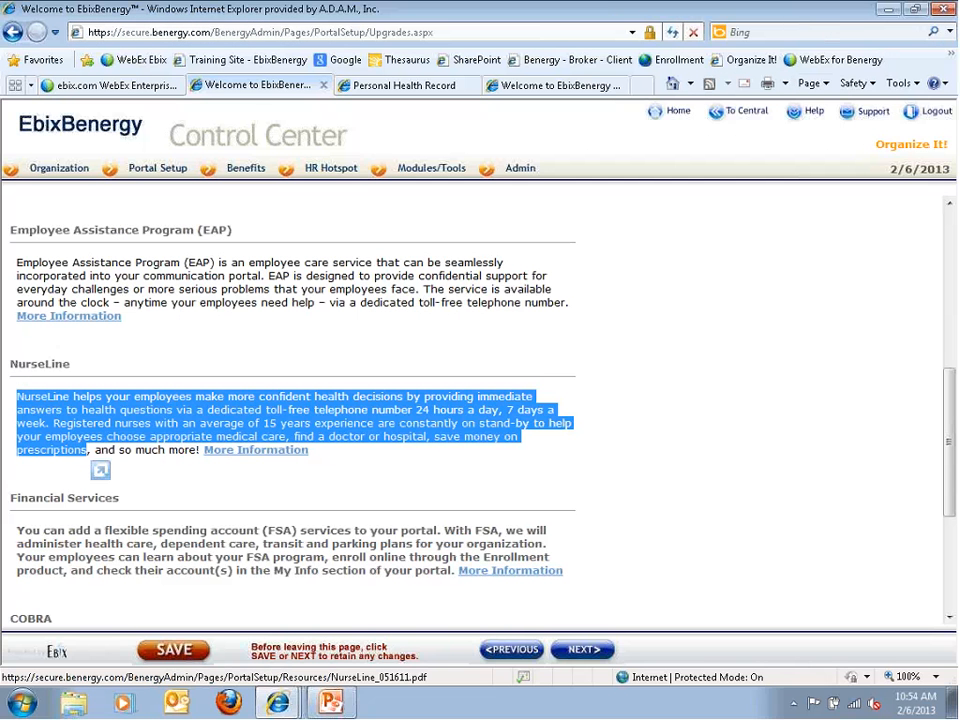
Highlight the line about contacting the Strategic Account Manager
left_click(842, 392)
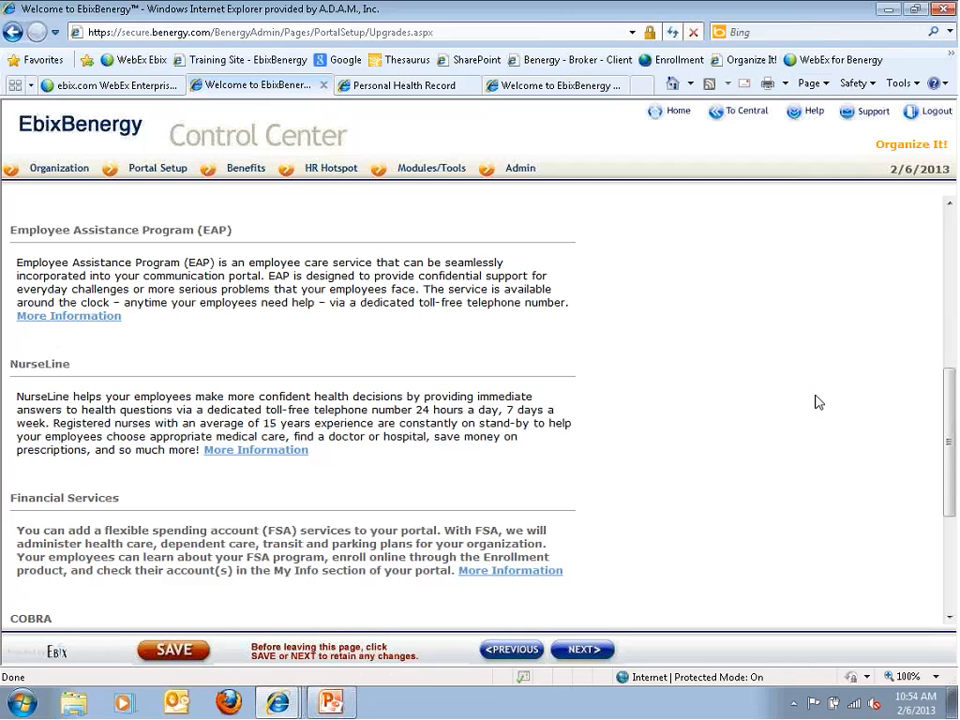
scroll(808, 404, "up", 3)
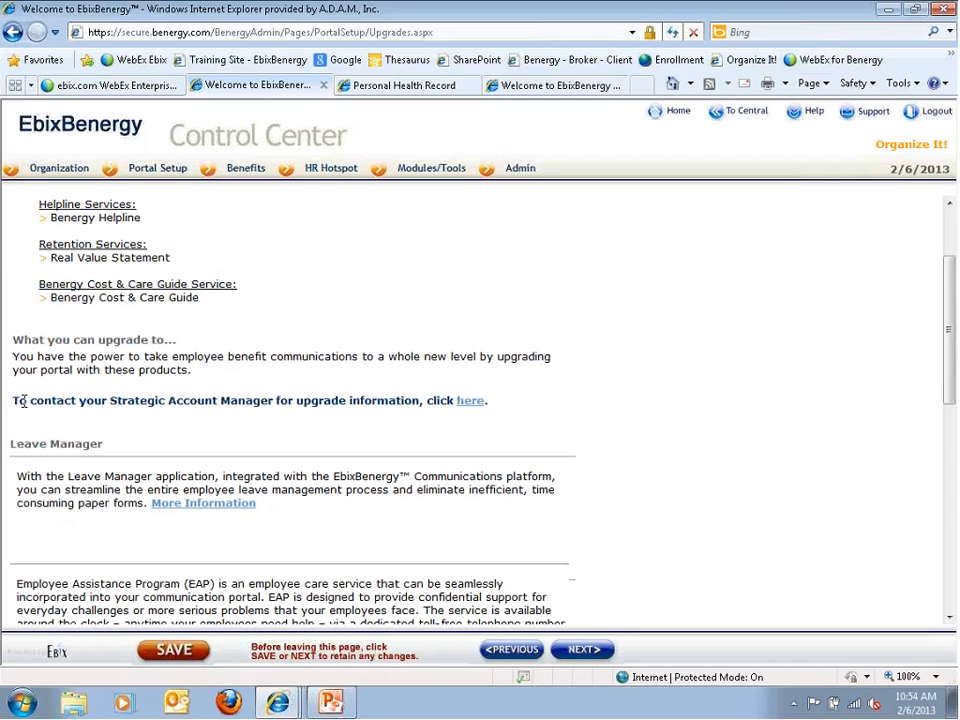
left_click_drag(23, 401, 287, 401)
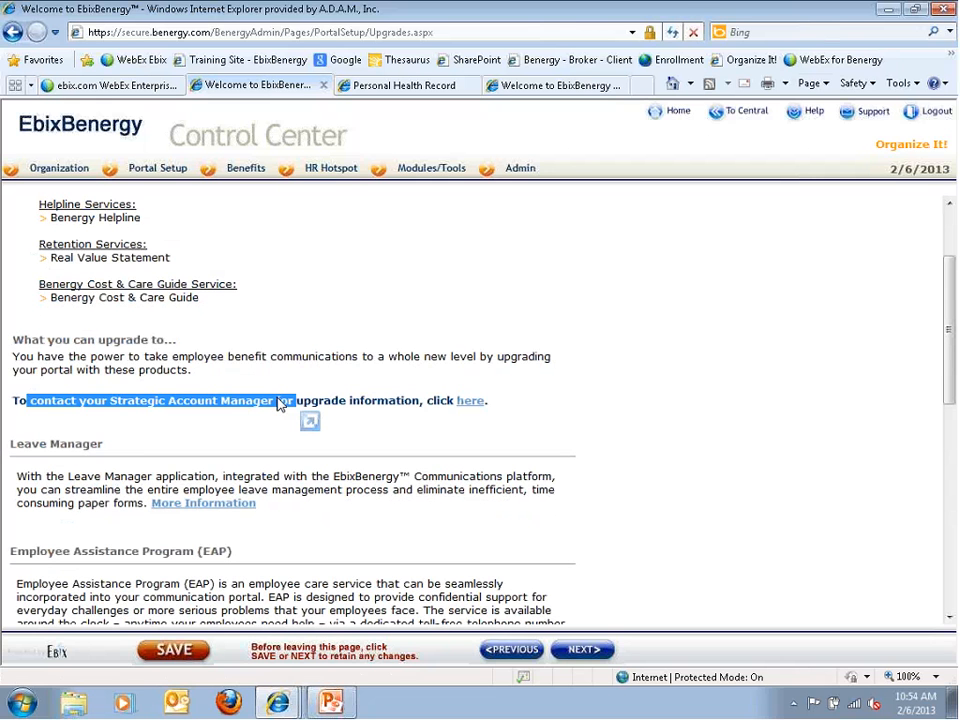
Open the Strategic Account Manager e-mail form, review its CC and sender fields, and close it unsent
left_click(470, 401)
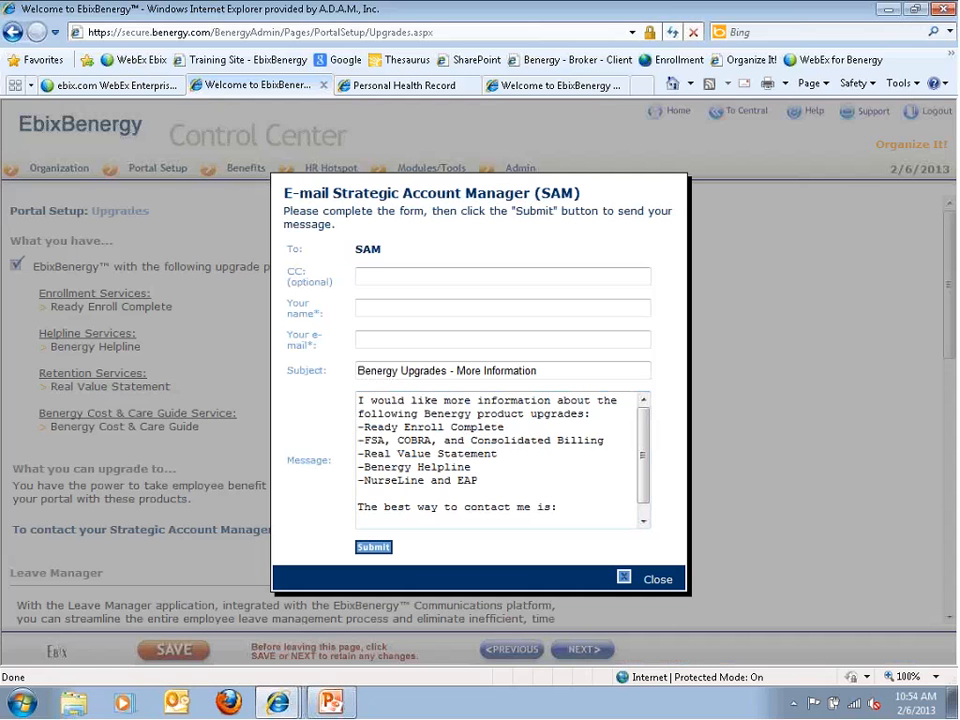
left_click(375, 282)
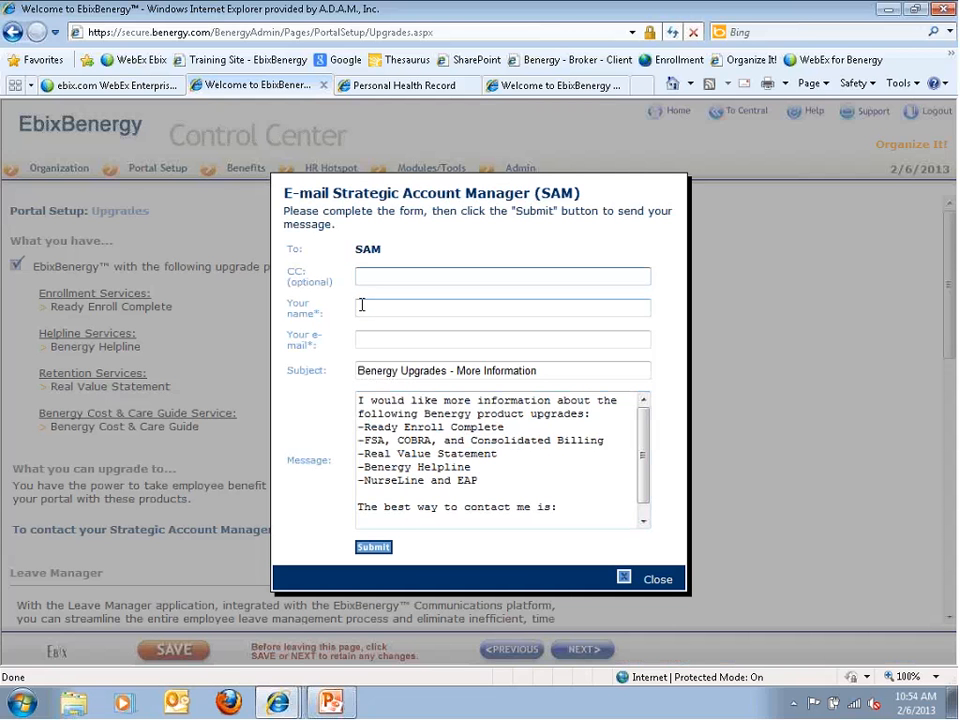
left_click(364, 310)
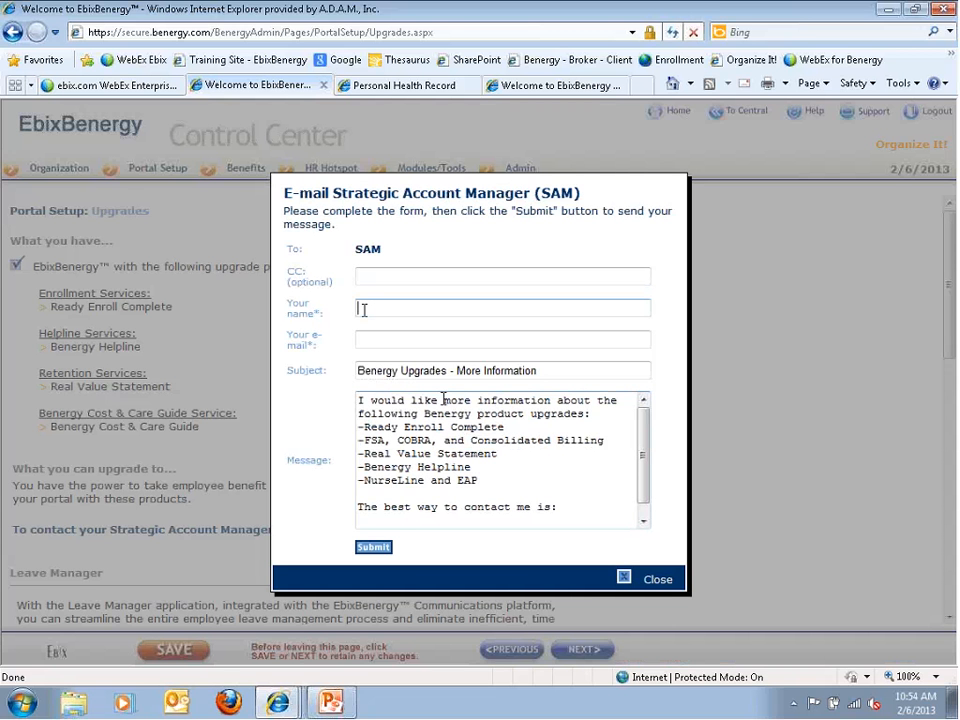
key("Tab")
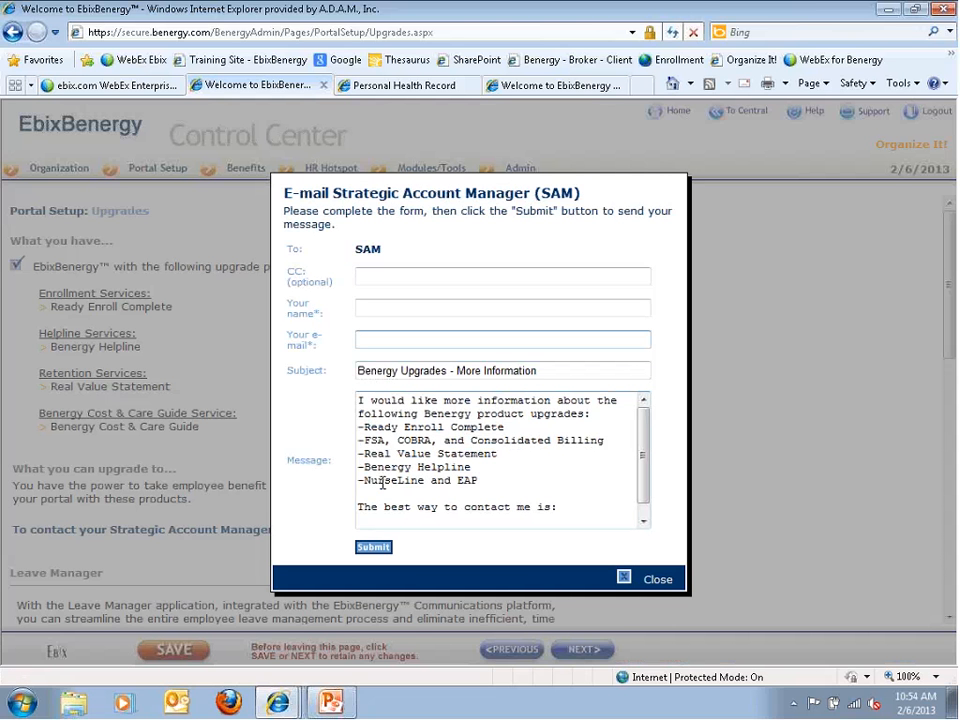
left_click(622, 580)
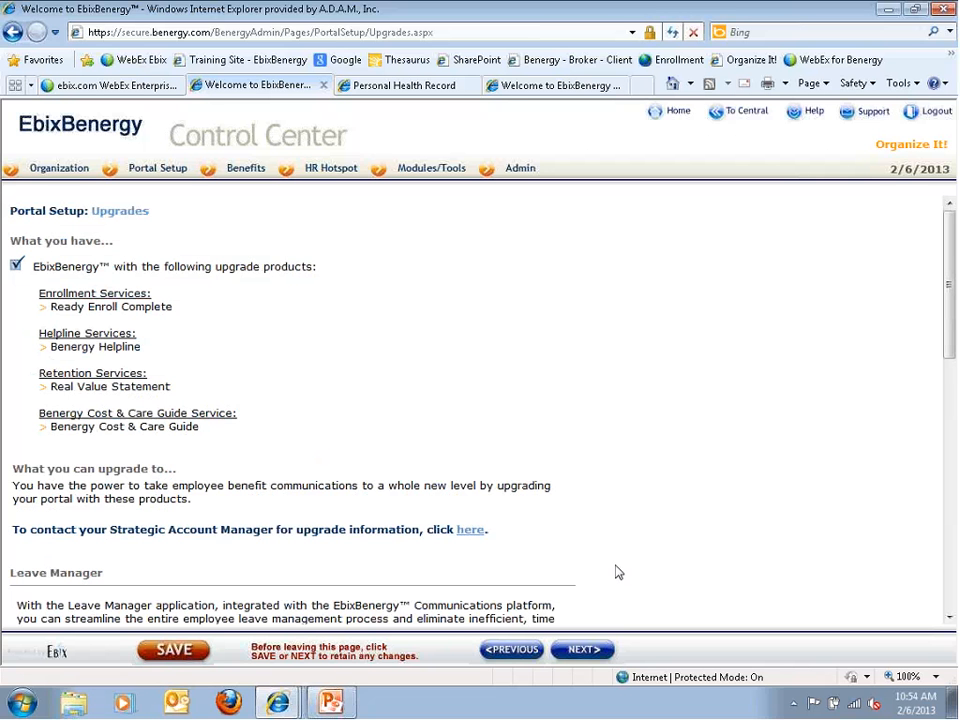
mouse_move(148, 172)
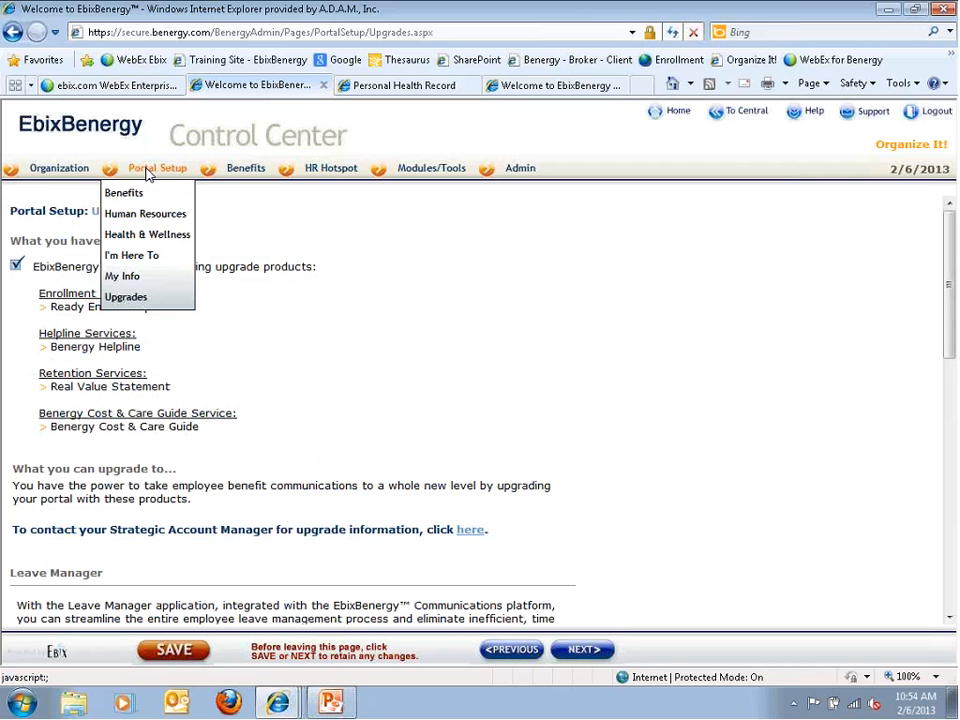
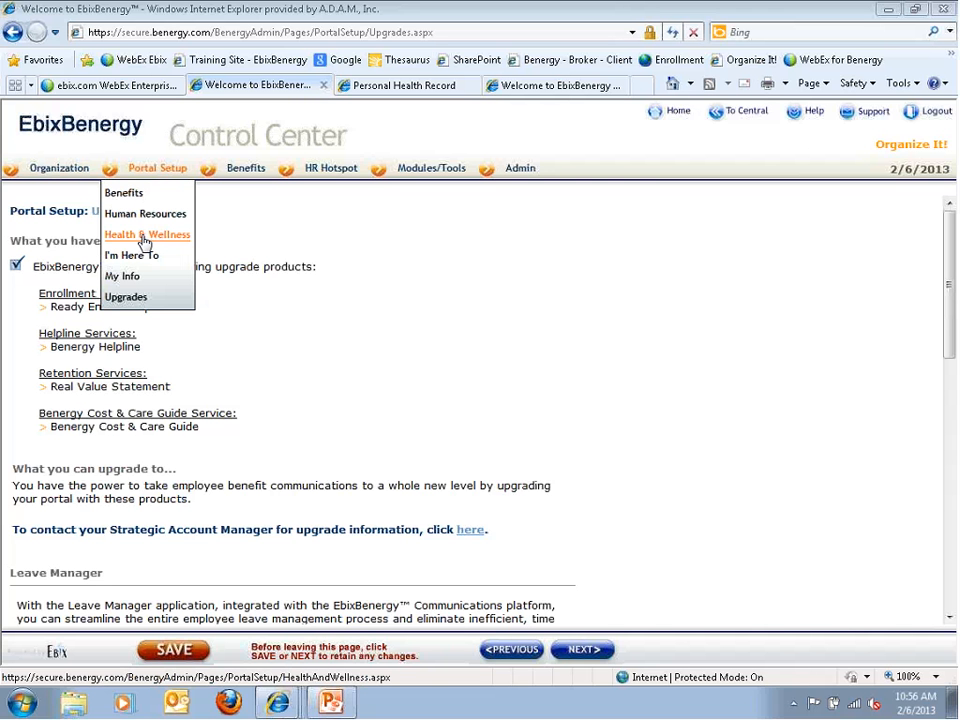
Open Health & Wellness setup, select the 'Health Tools' display name, and scroll through the Wellness Center preview
left_click(145, 238)
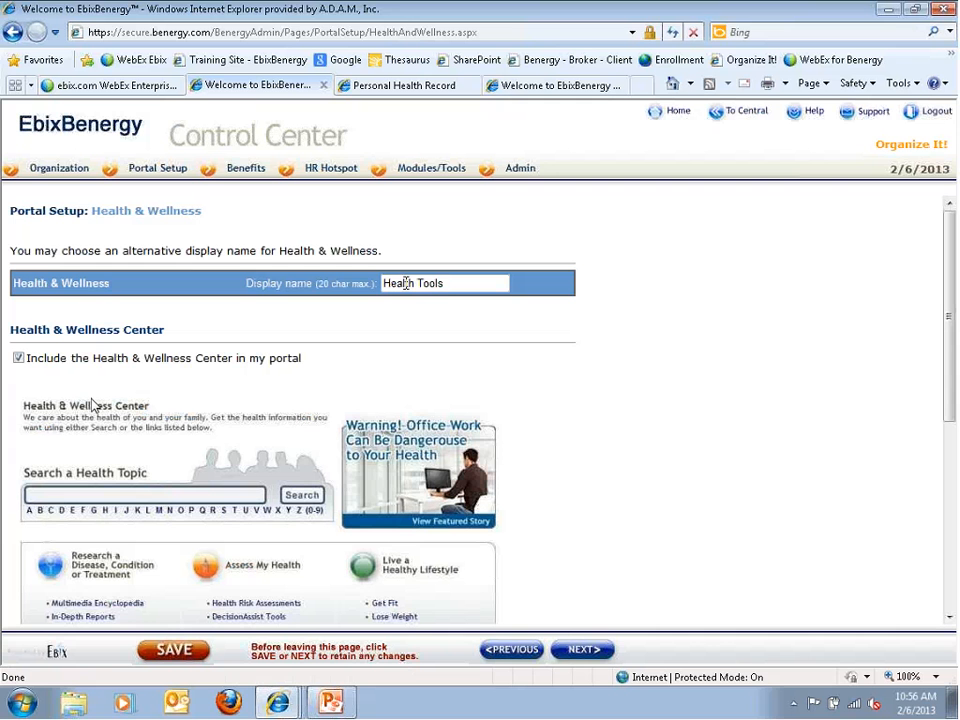
left_click_drag(384, 284, 446, 284)
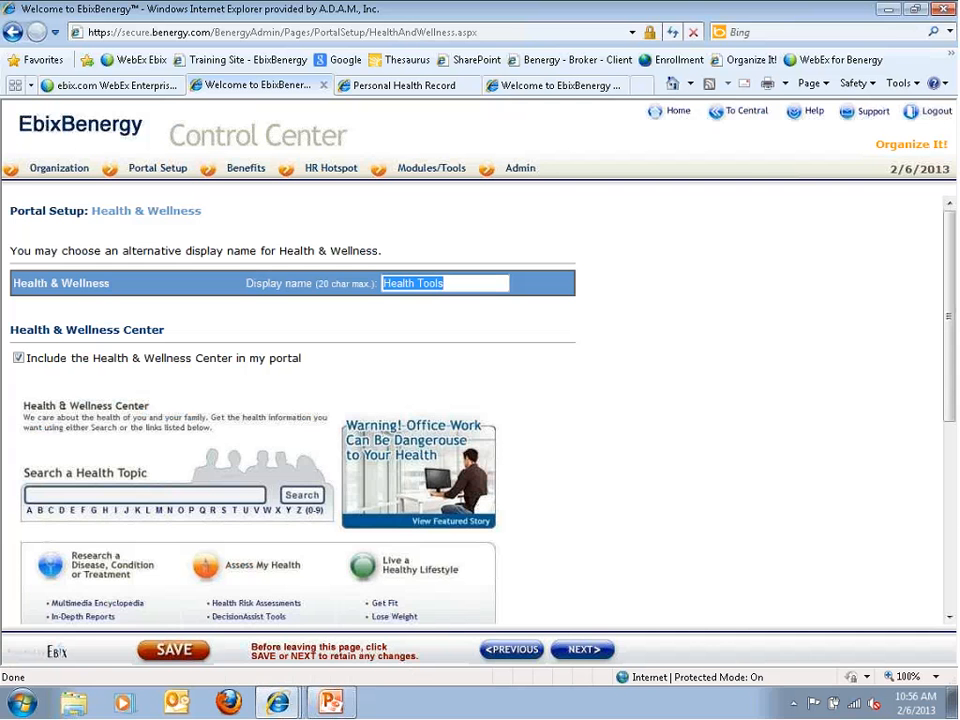
scroll(270, 448, "down", 3)
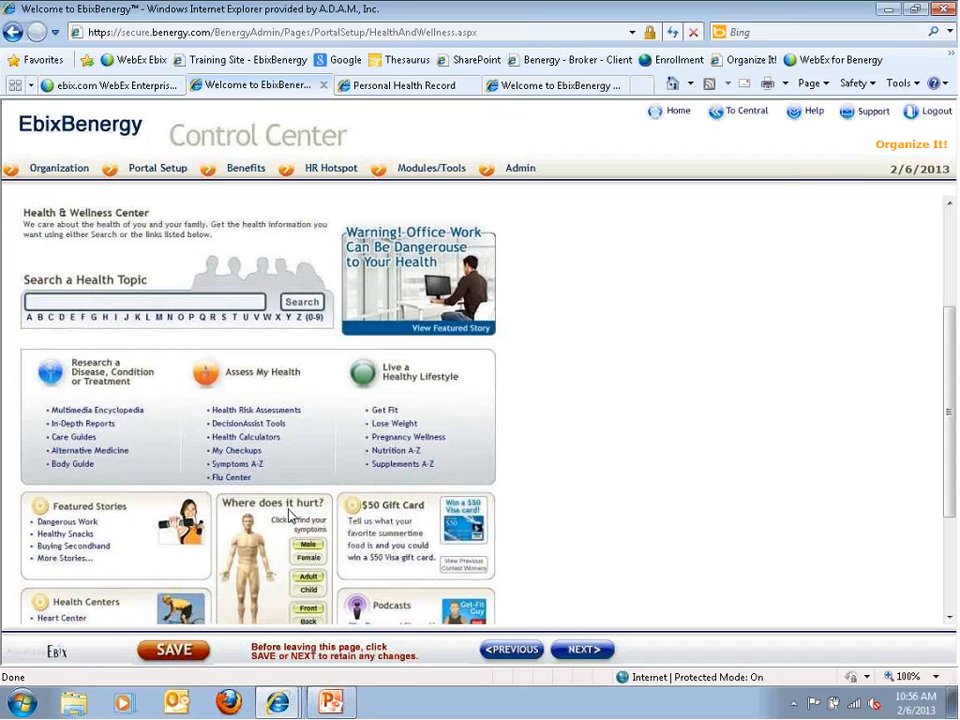
Show the I'm Here To links, including Find A Doctor displayed as 'Find a Physician'
mouse_move(140, 160)
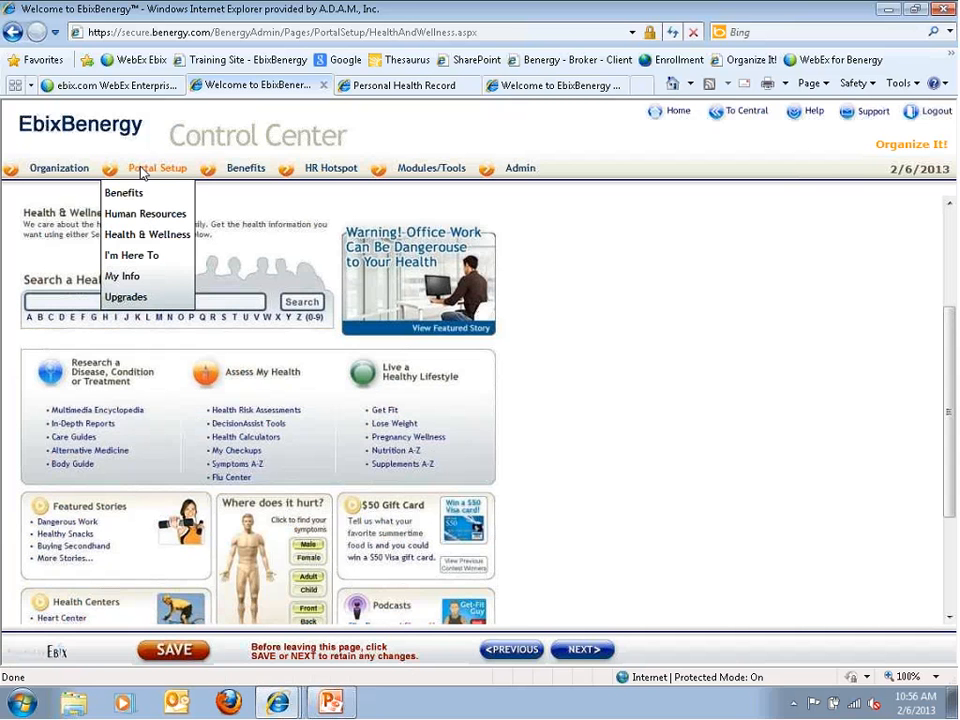
left_click(133, 256)
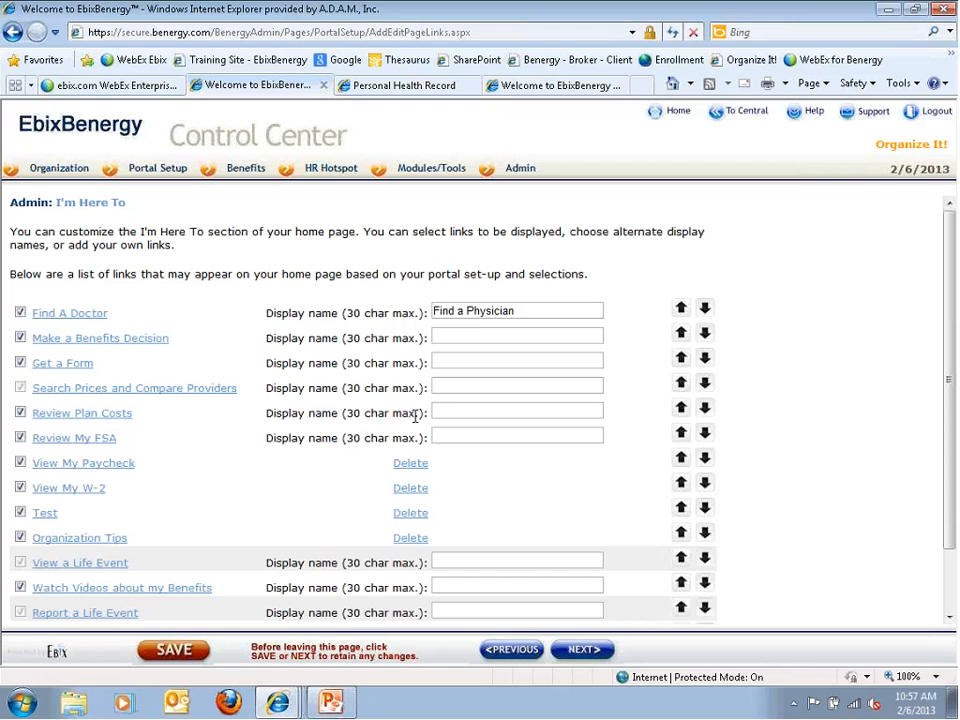
mouse_move(150, 188)
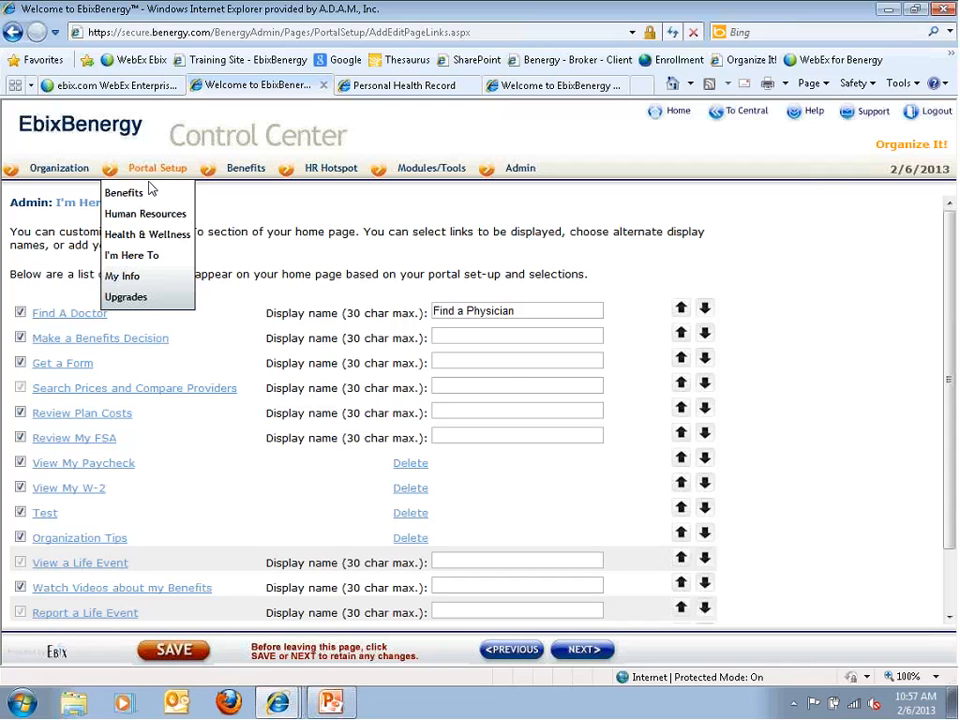
Open the Upgrades page and look over its four current upgrade services
left_click(120, 298)
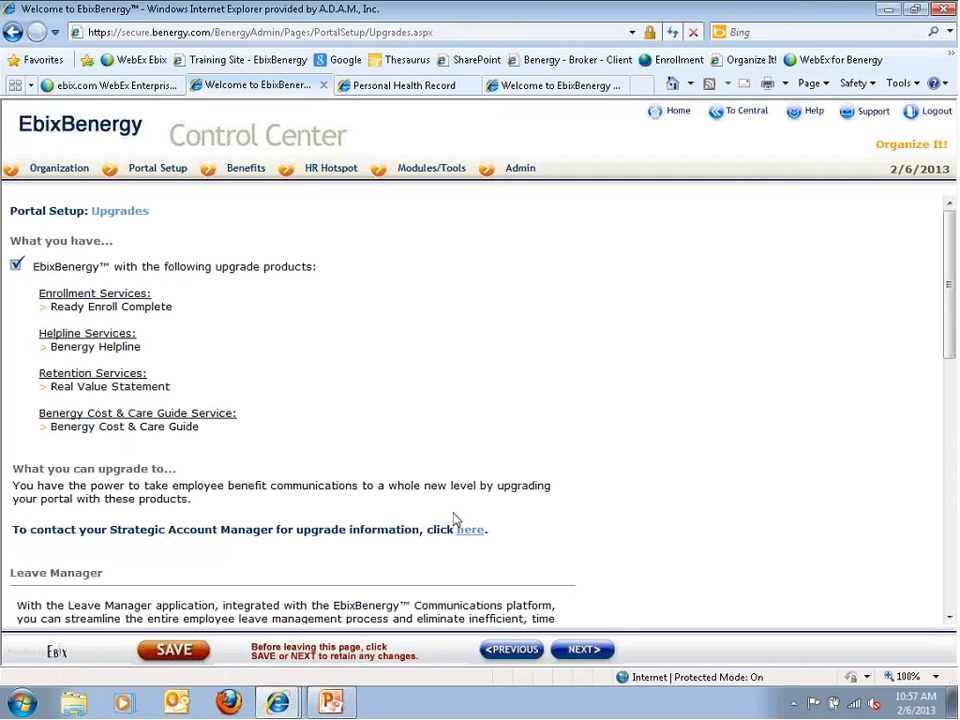
mouse_move(311, 183)
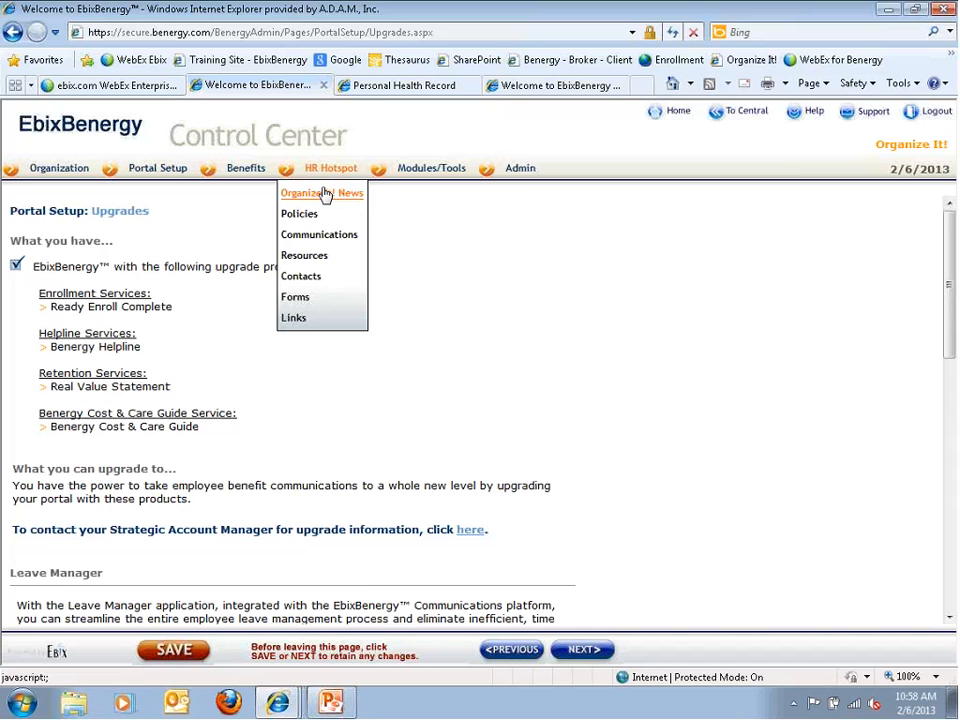
From the Organize It! News list, start a new news item with effective date 2/6/2013
left_click(324, 194)
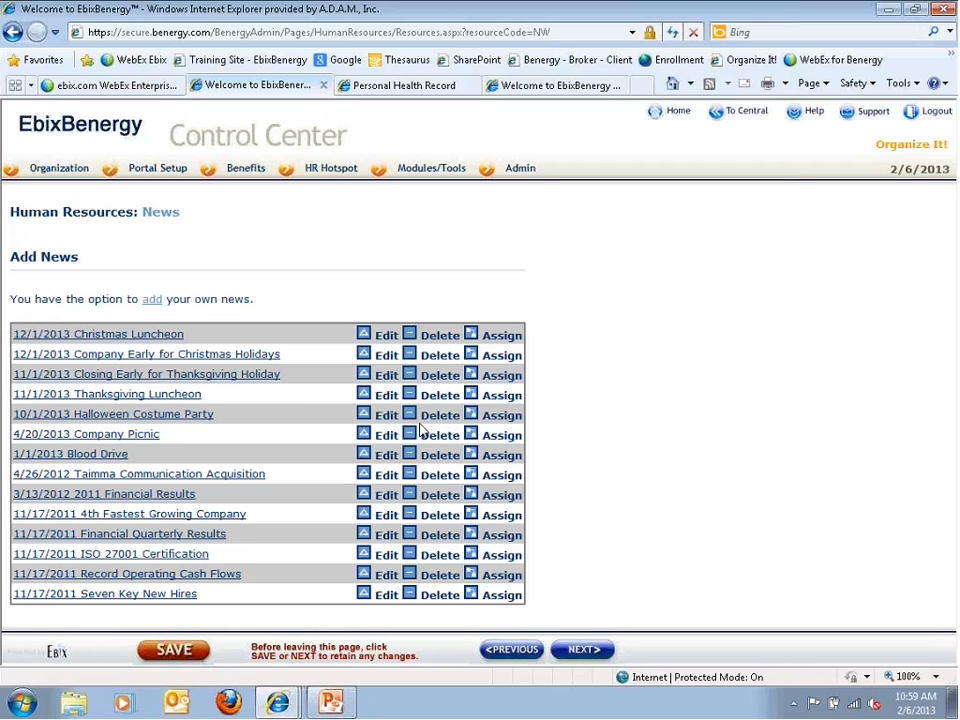
left_click(151, 300)
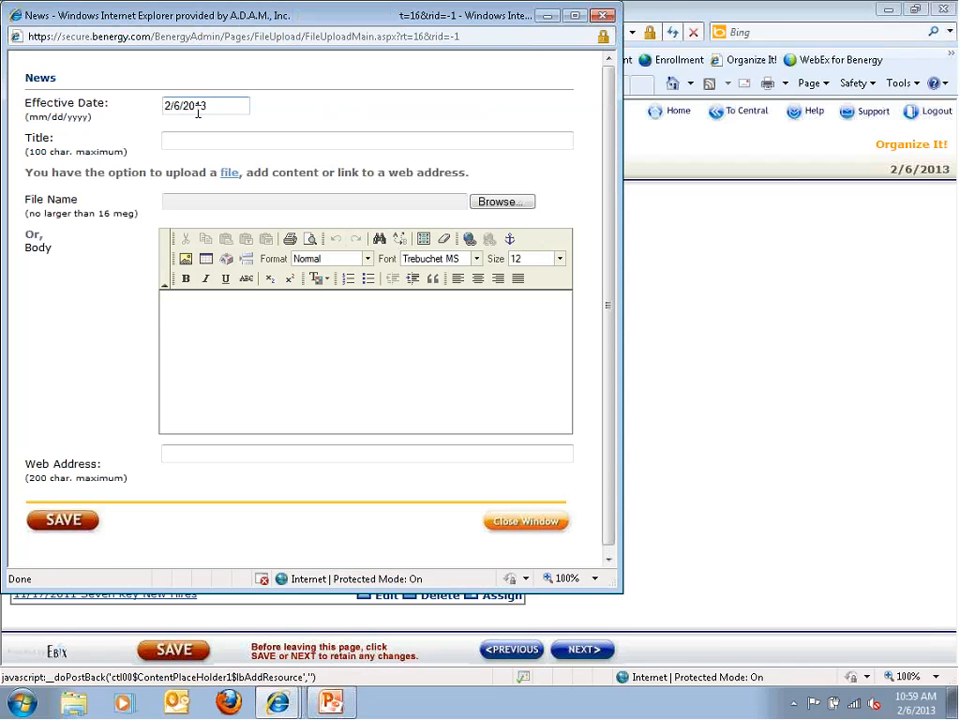
Enter the title 'Test' and body text 'text' for the news item, then save it
left_click(189, 141)
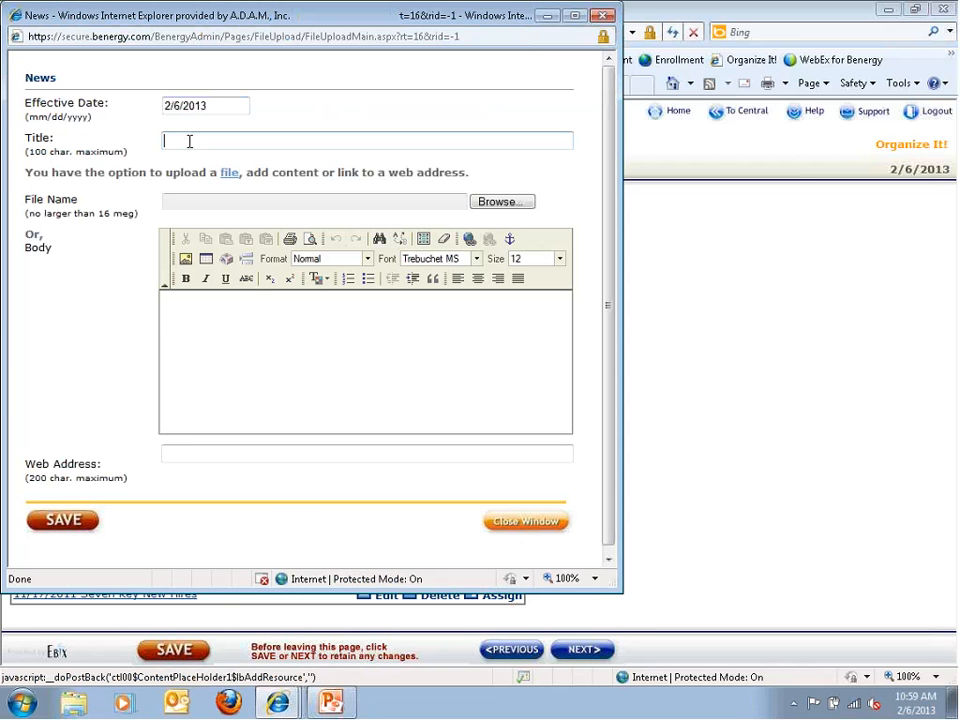
type("Test")
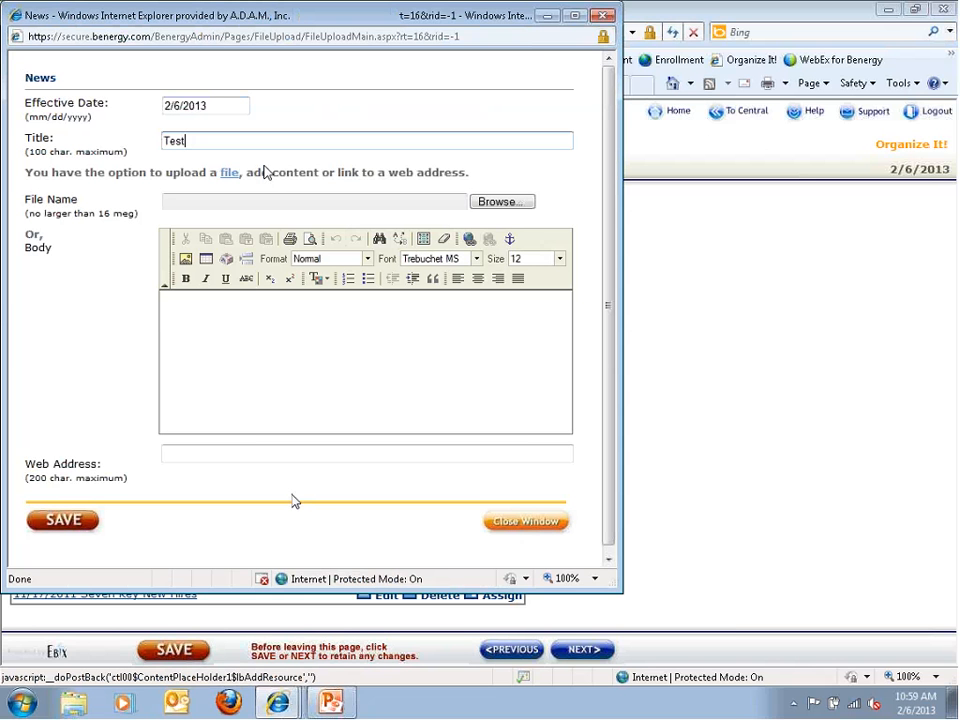
left_click(239, 328)
type("text")
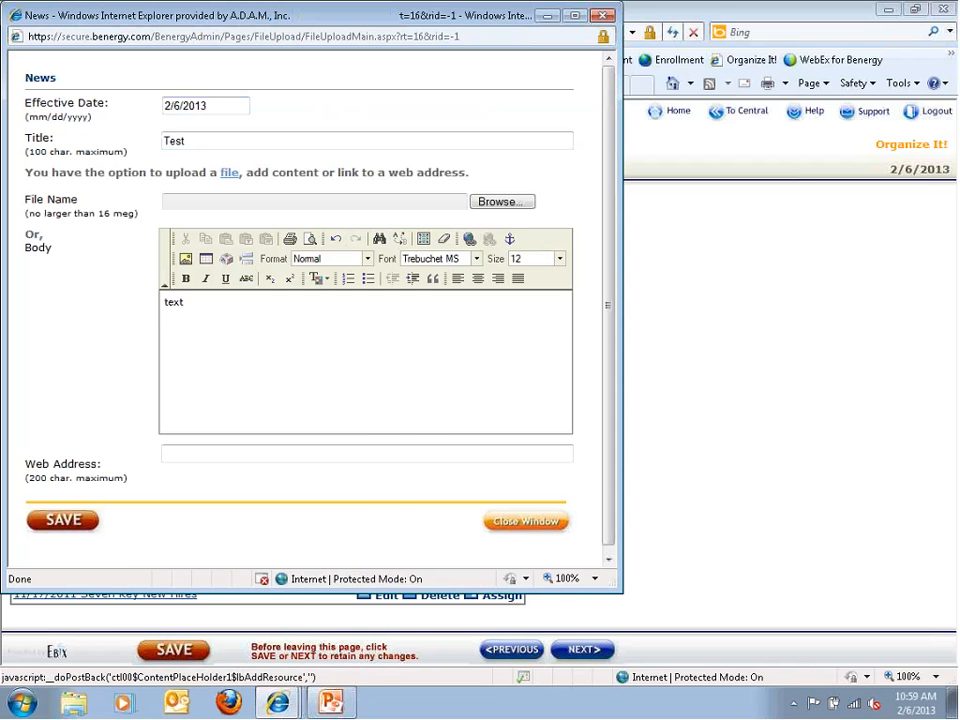
left_click(83, 522)
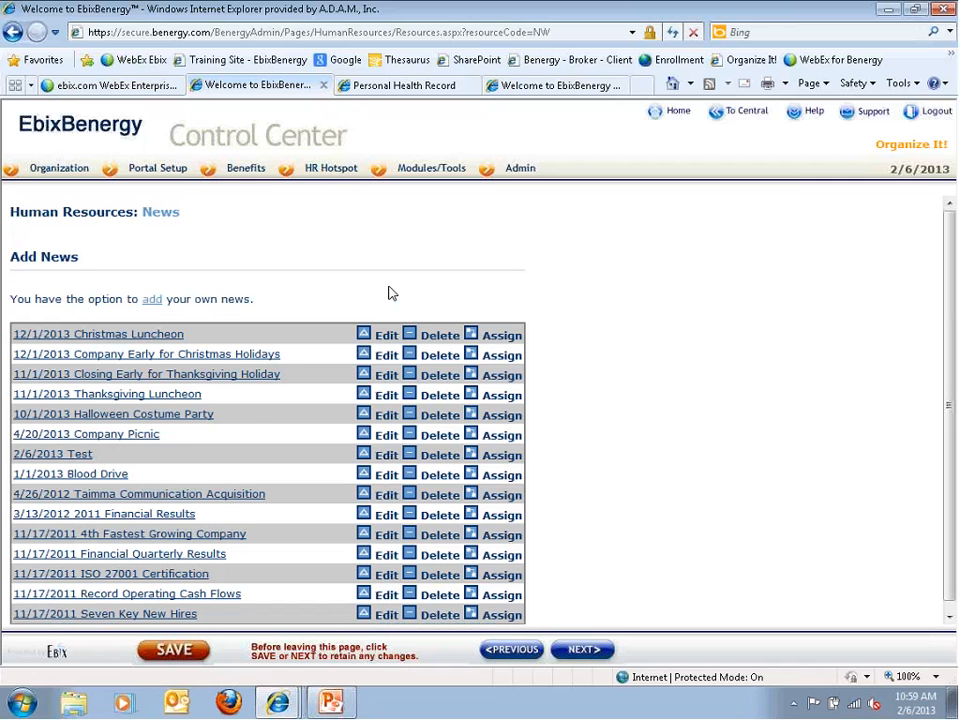
Confirm the Test item appears on the employee portal's news page, then return to the Control Center
left_click(365, 88)
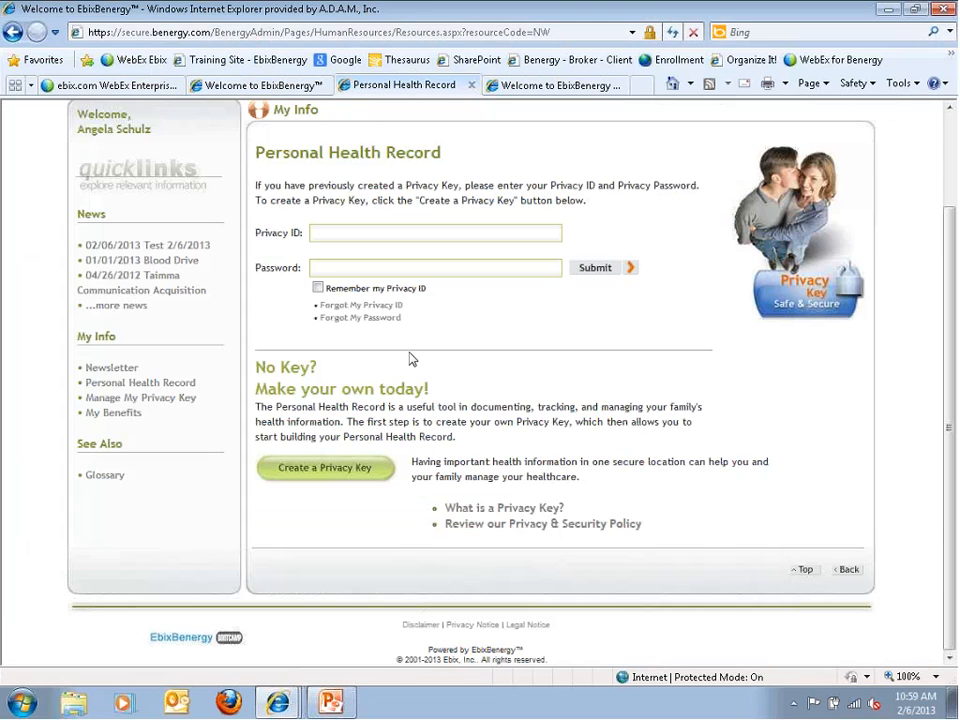
scroll(199, 242, "up", 3)
left_click(122, 186)
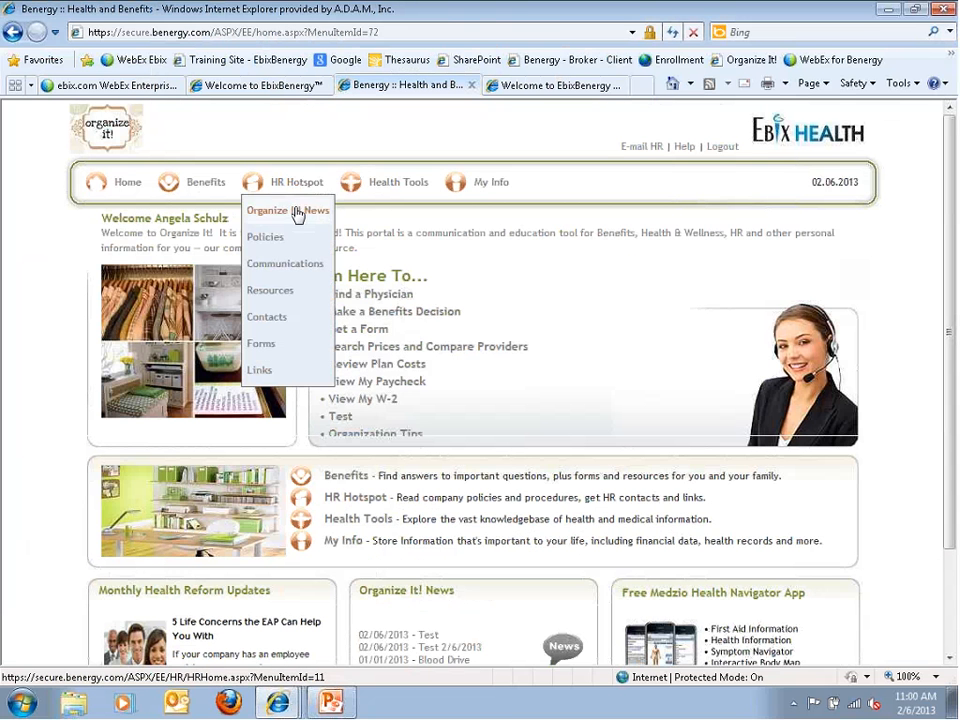
left_click(288, 210)
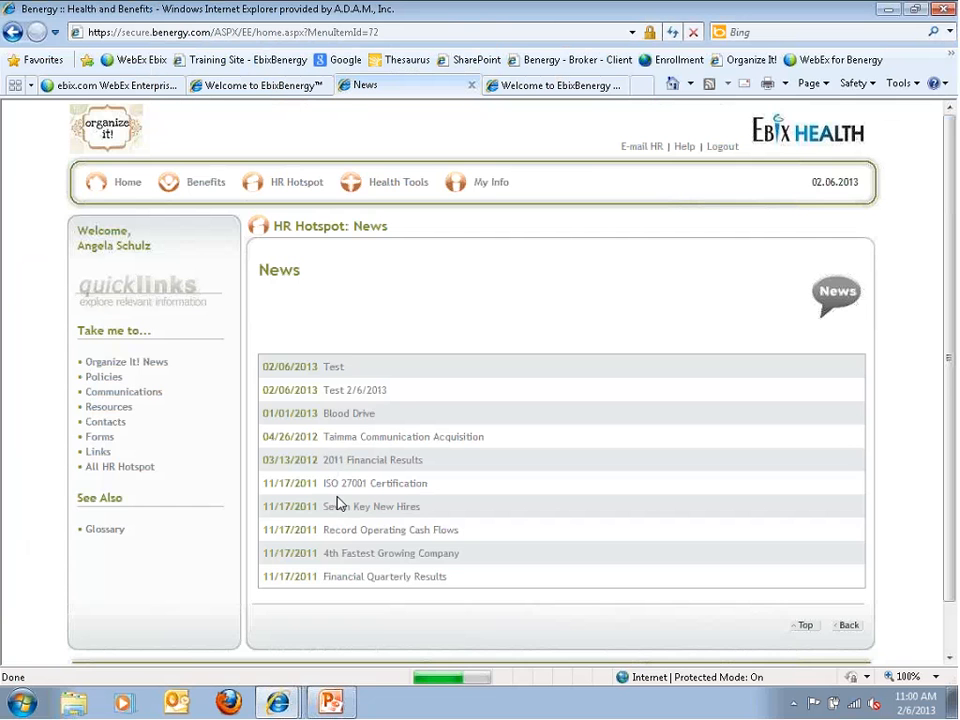
left_click(224, 88)
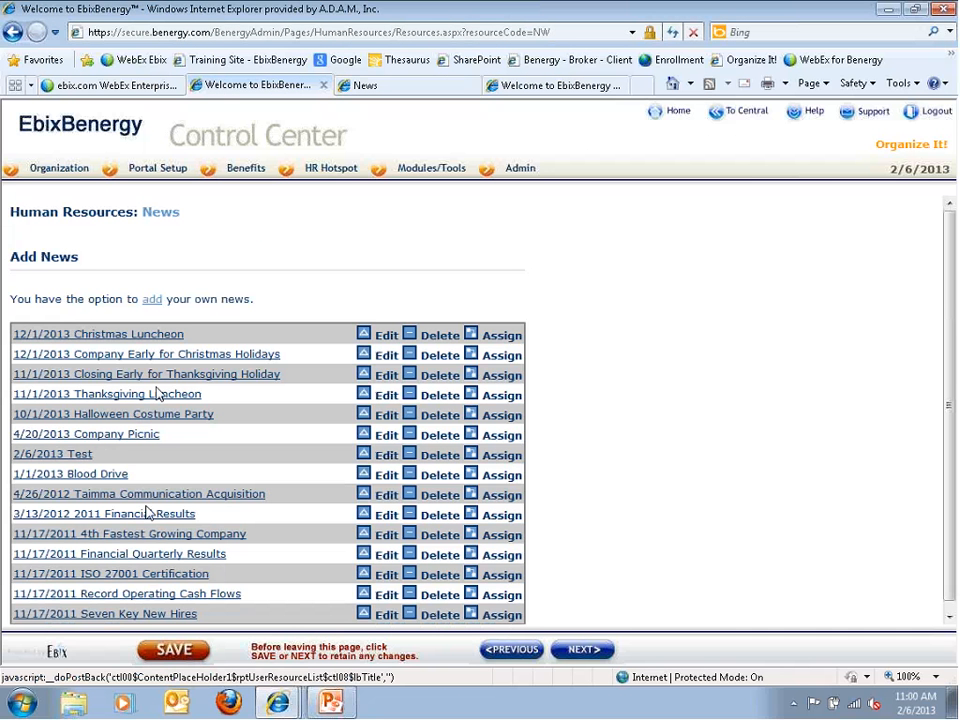
On the Policies page, remove the custom display order so policies revert to the default order
left_click(585, 653)
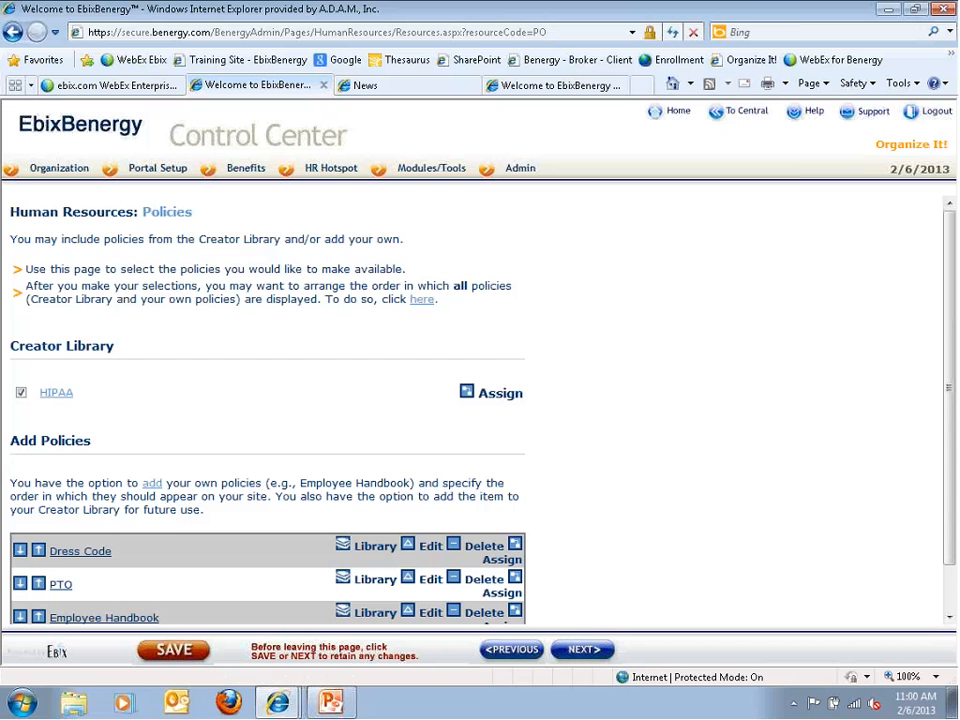
left_click(421, 299)
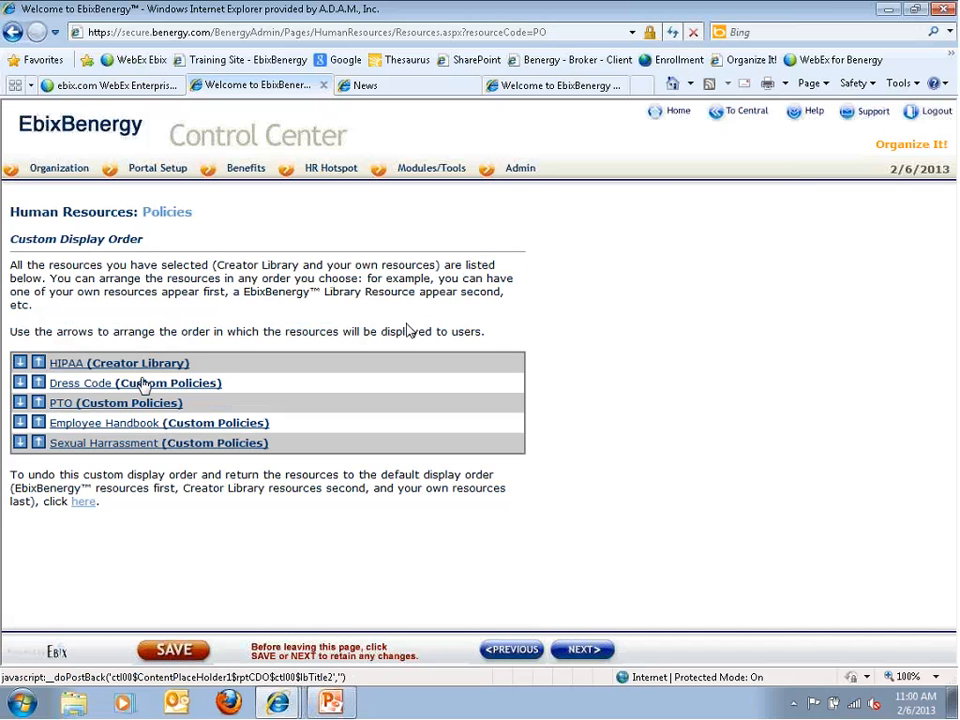
left_click(83, 506)
key("Return")
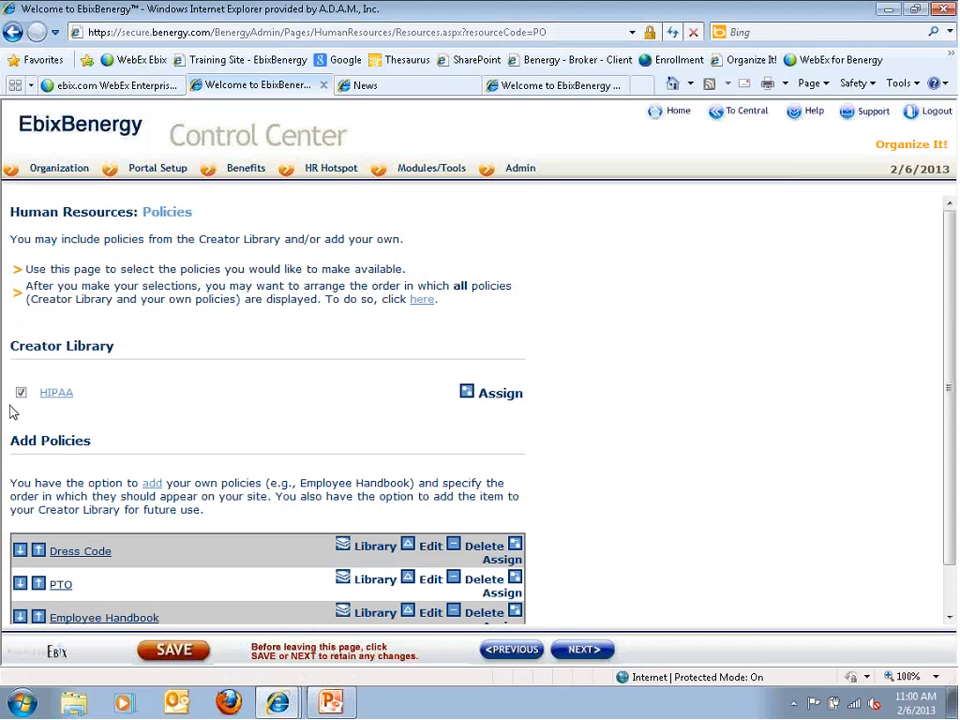
View the HIPAA policy PDF, then close it
left_click(68, 398)
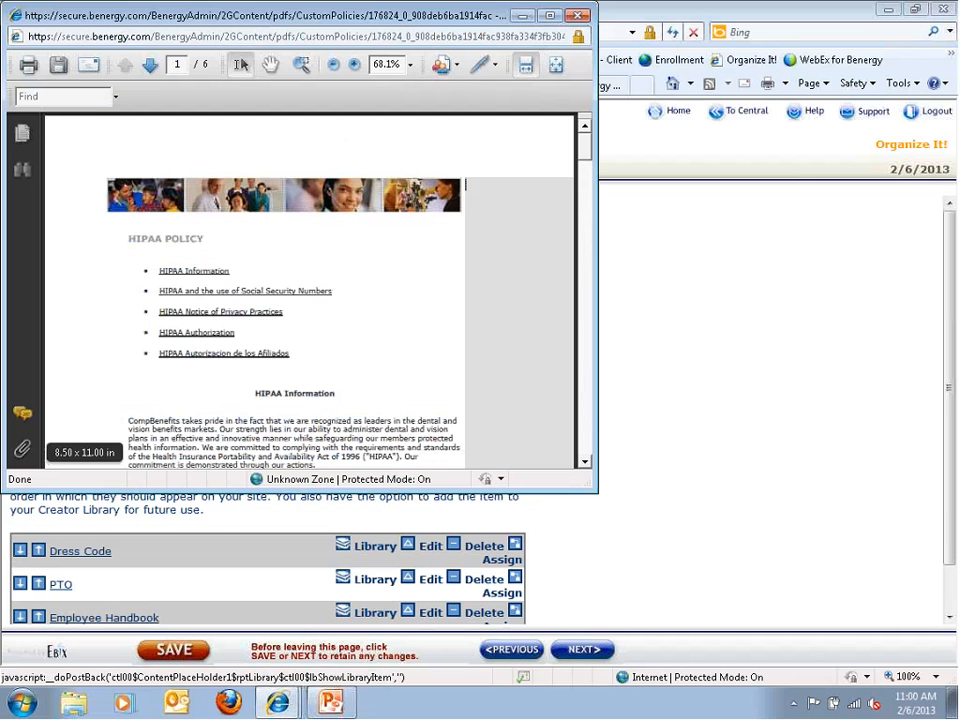
left_click_drag(94, 15, 122, 134)
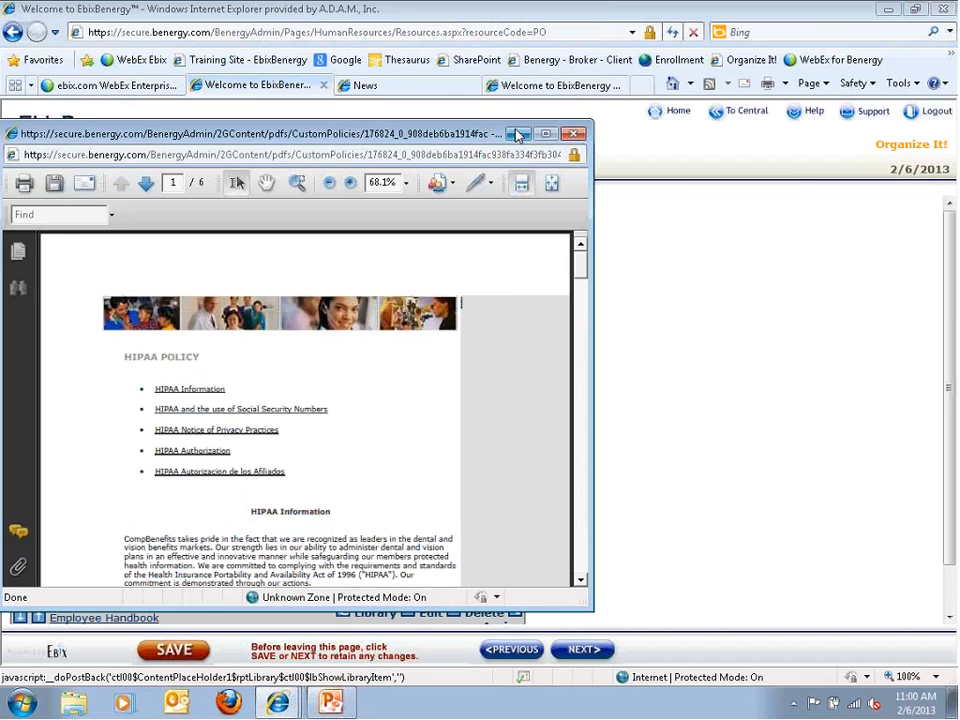
left_click(571, 136)
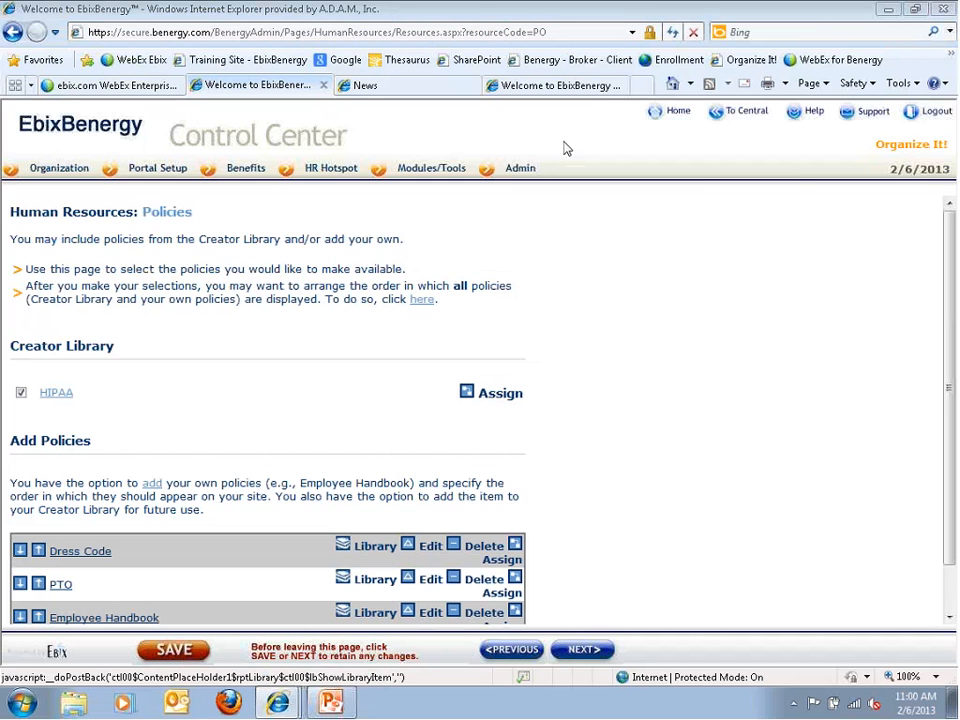
Assign the HIPAA policy to the Retirees user group
left_click(467, 393)
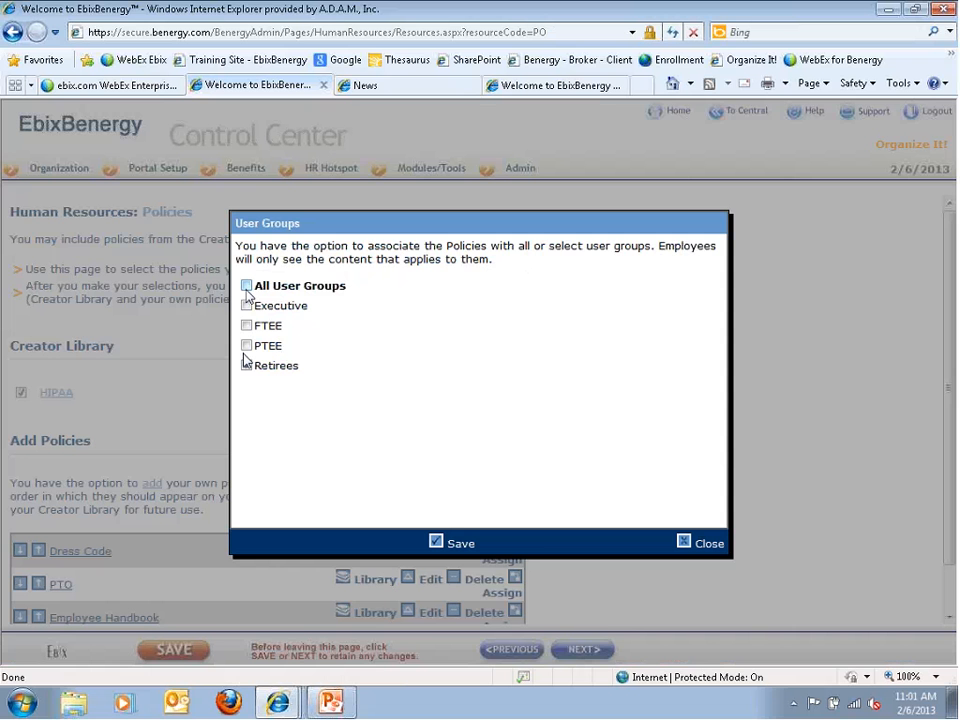
left_click(246, 364)
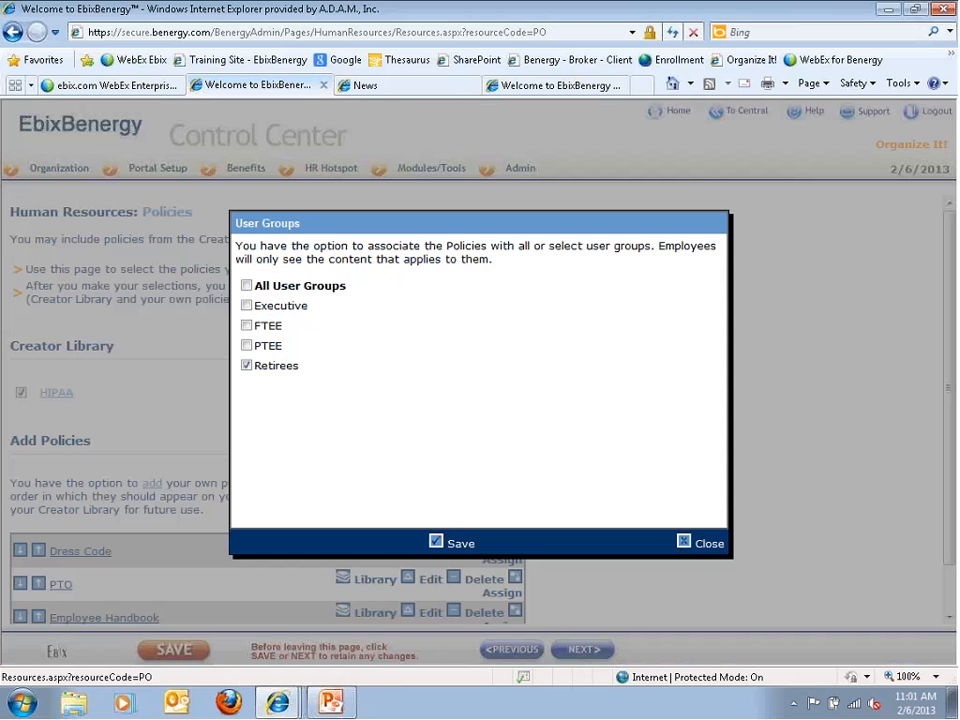
scroll(141, 615, "down", 1)
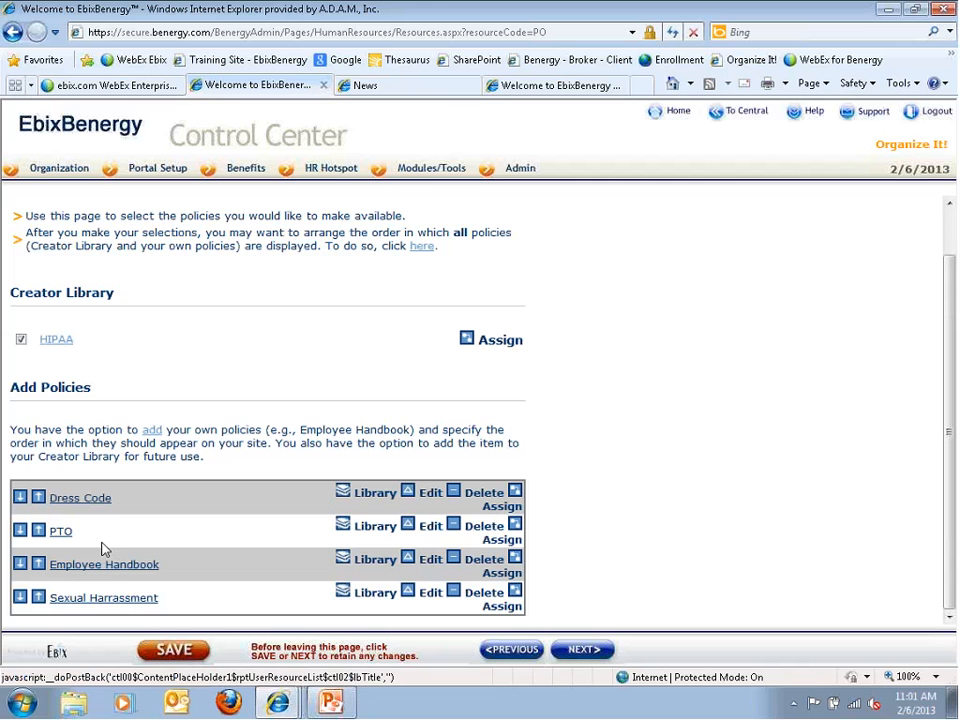
Review the Communications page: EbixBenergy Training Courses and four items like 2013 Holiday Schedule
left_click(585, 652)
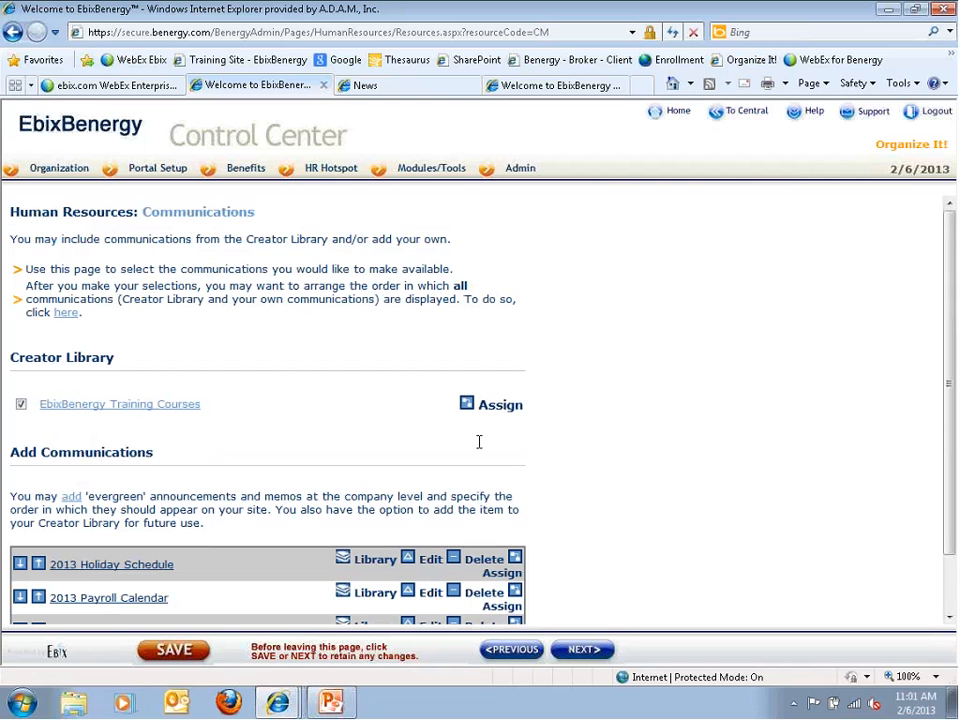
scroll(478, 444, "down", 1)
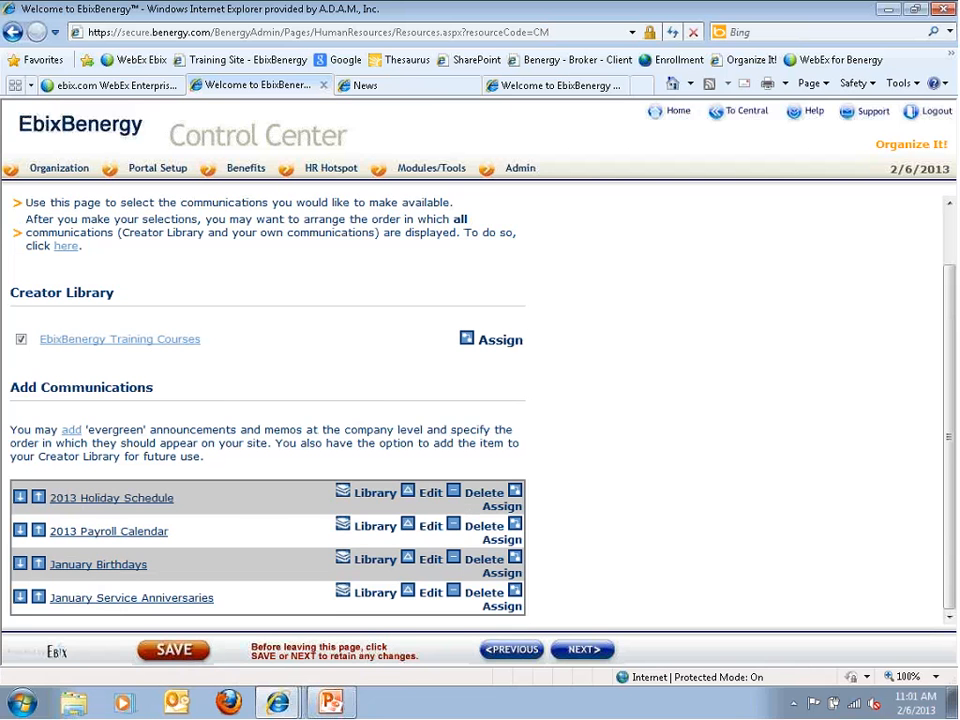
scroll(388, 396, "up", 2)
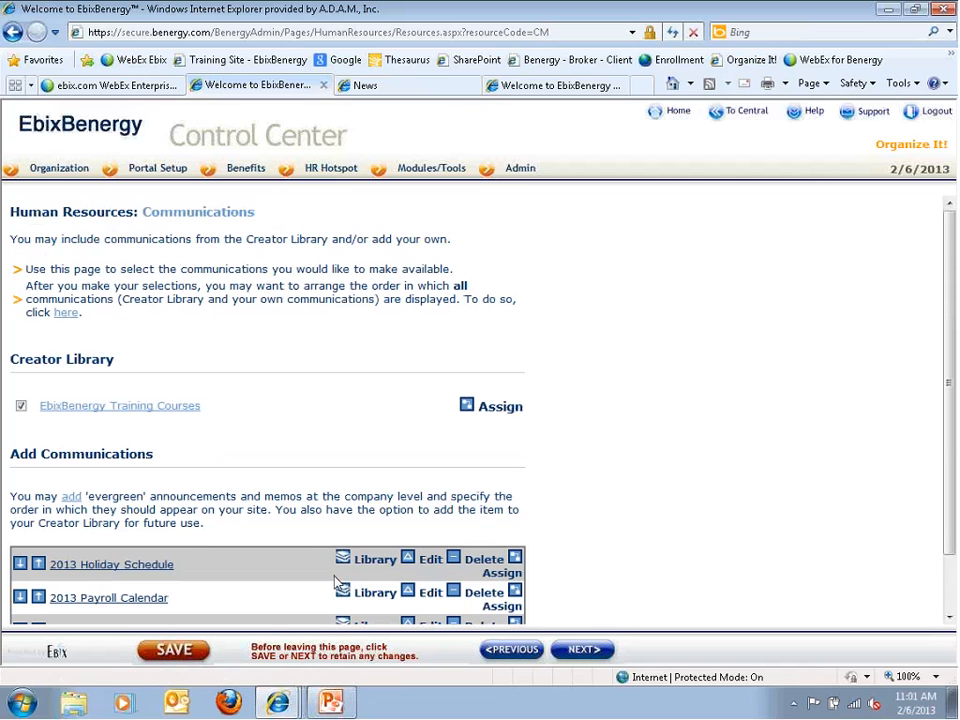
Review the Resources page: Broker Directory checked and four resources such as Employee Directory
left_click(543, 650)
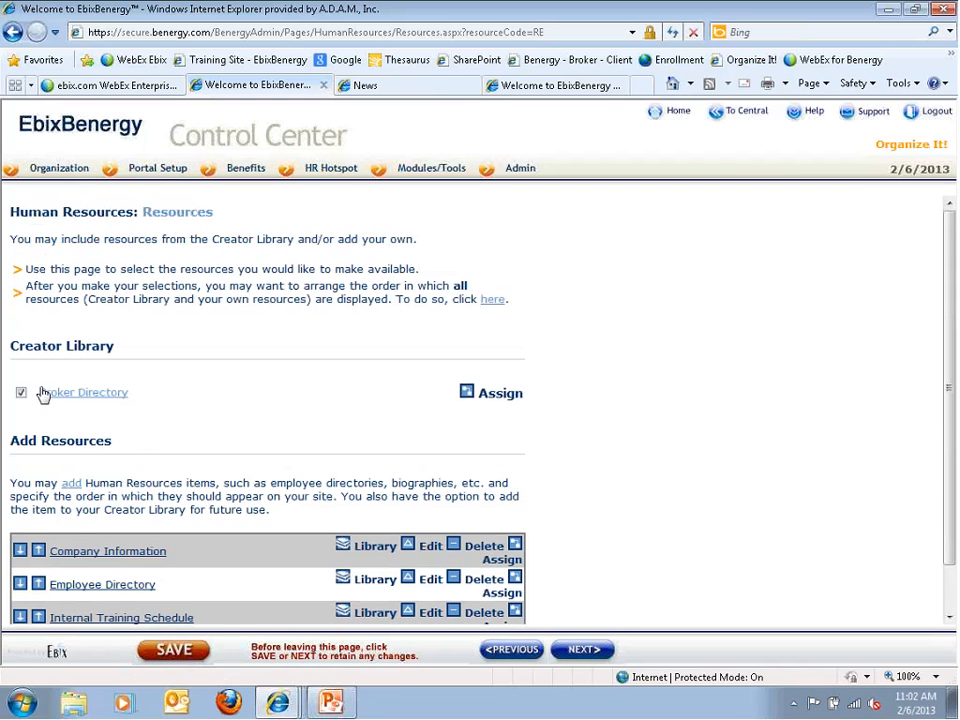
scroll(225, 566, "down", 2)
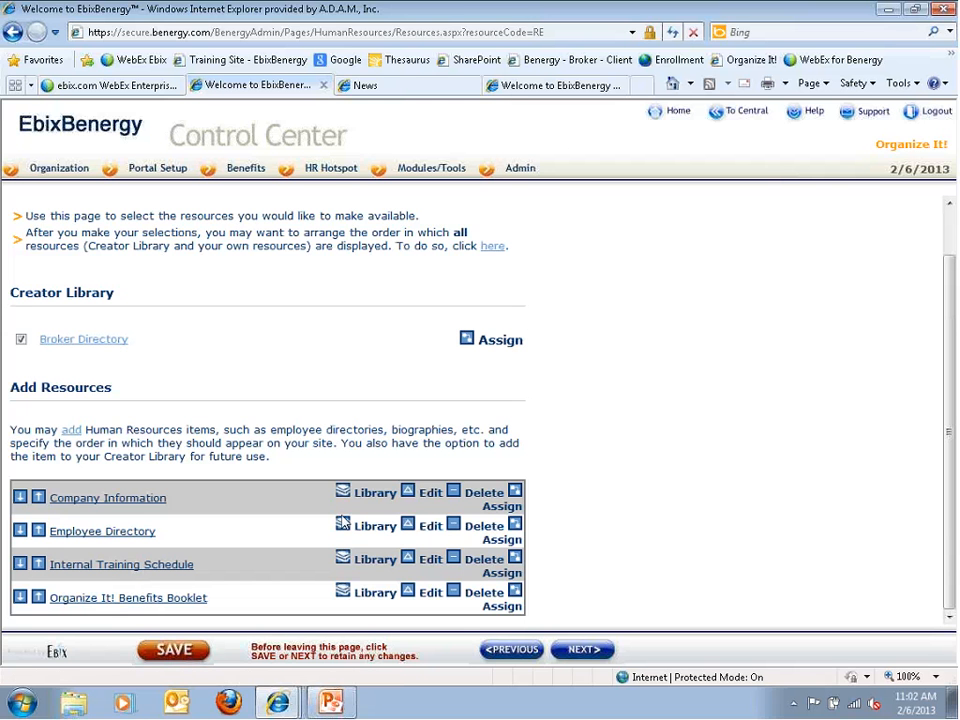
Review the HR Contacts page, then advance to HR Forms with I-9, W-4 and GA State Tax Form checked
left_click(563, 645)
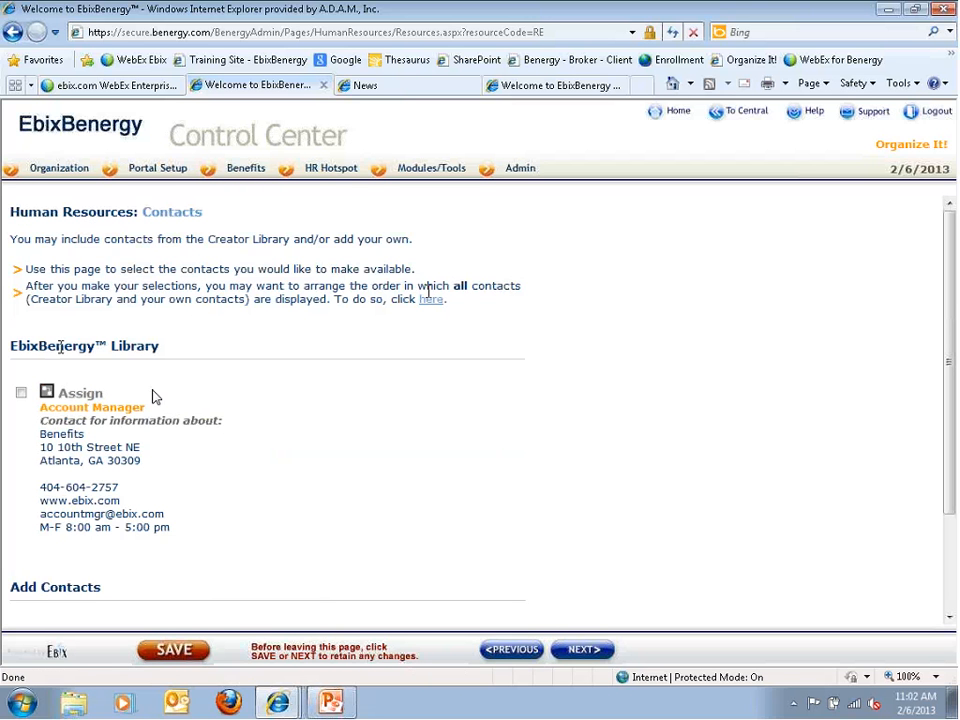
scroll(154, 394, "down", 3)
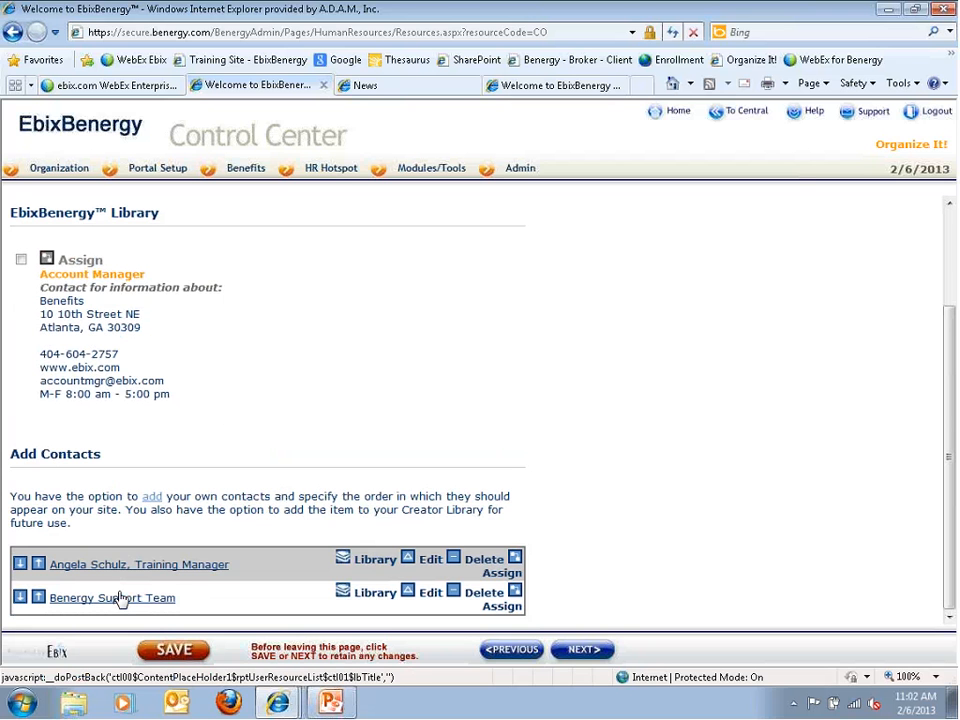
left_click(574, 656)
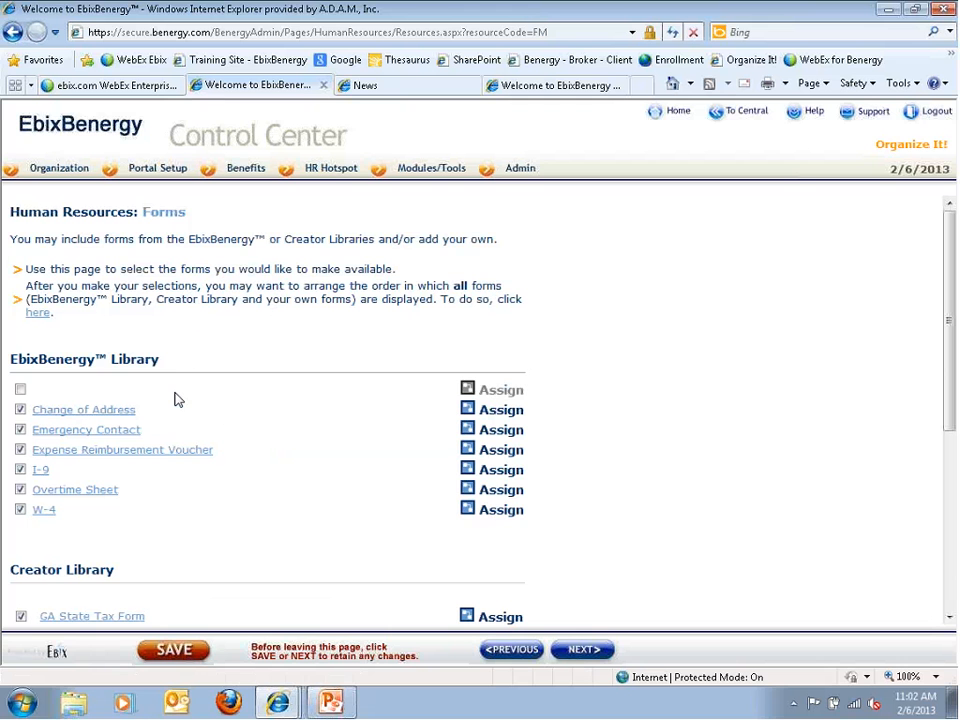
scroll(101, 520, "down", 3)
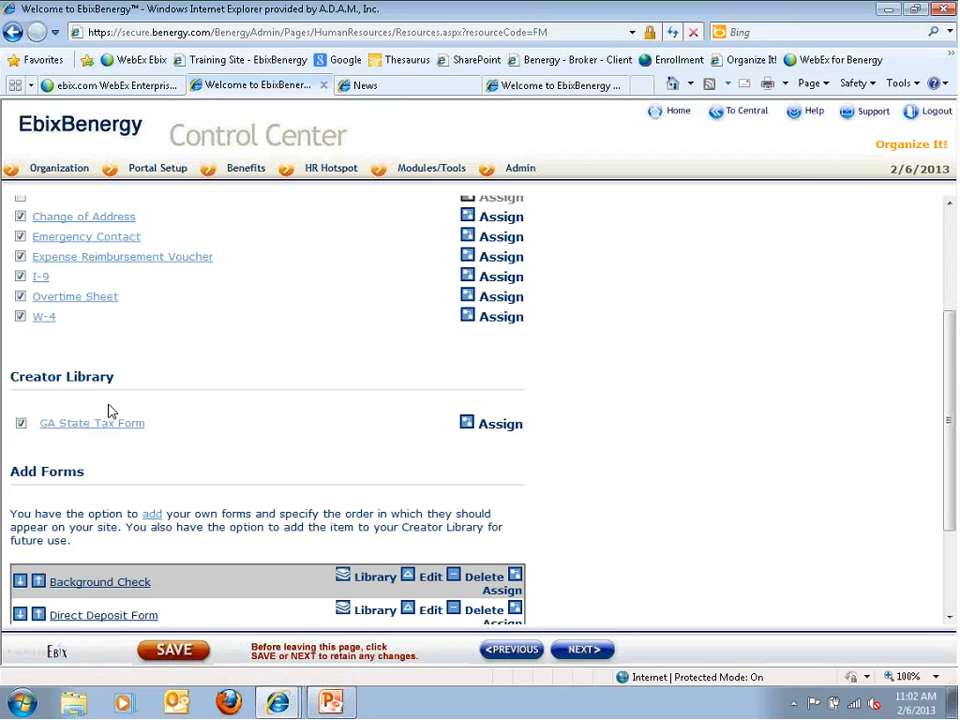
scroll(103, 510, "down", 3)
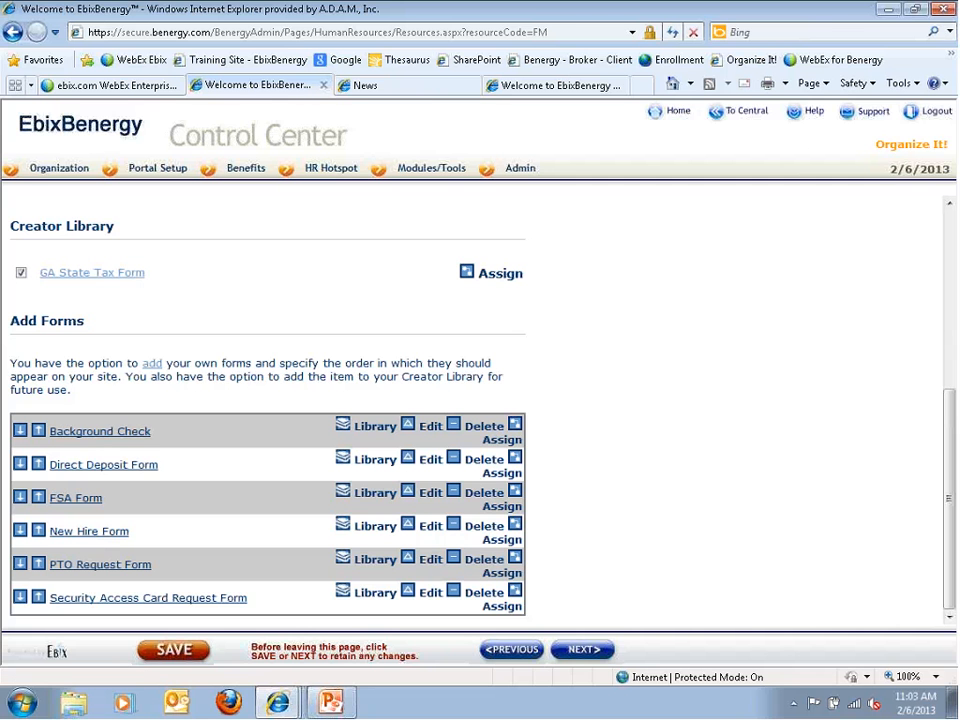
Advance to the HR Links page, then view the employee portal's News page with the Test 2/6/2013 item
left_click(585, 652)
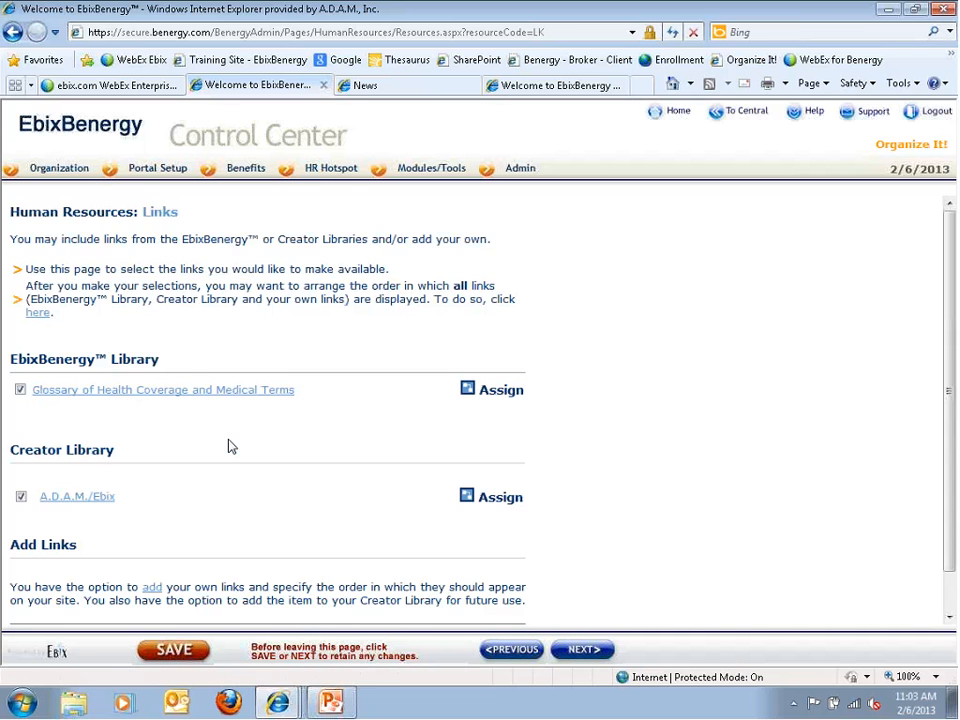
mouse_move(317, 172)
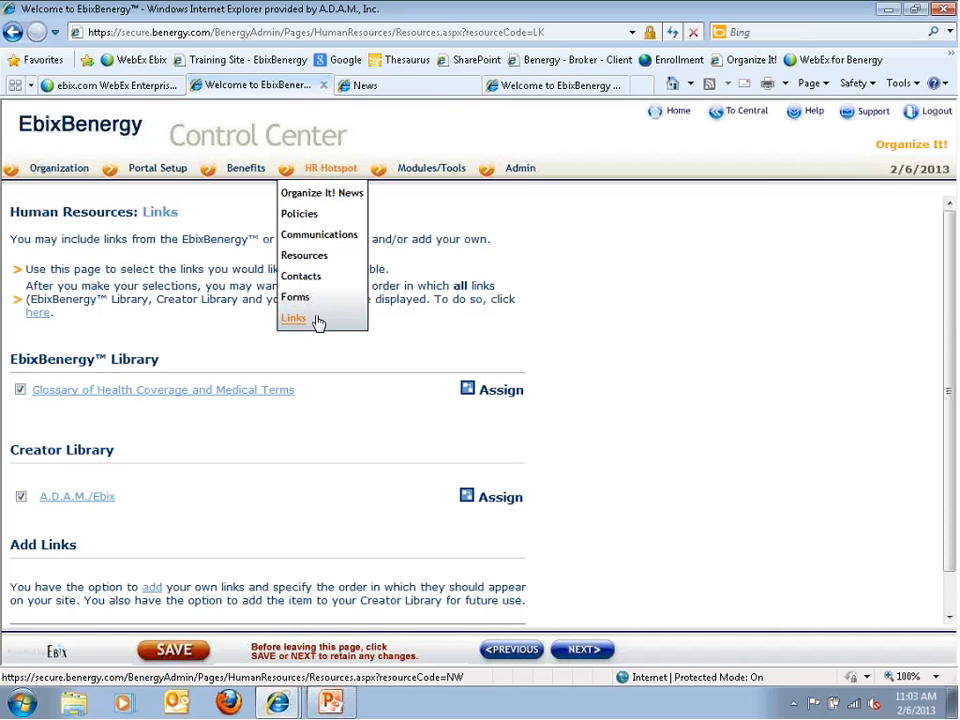
left_click(355, 90)
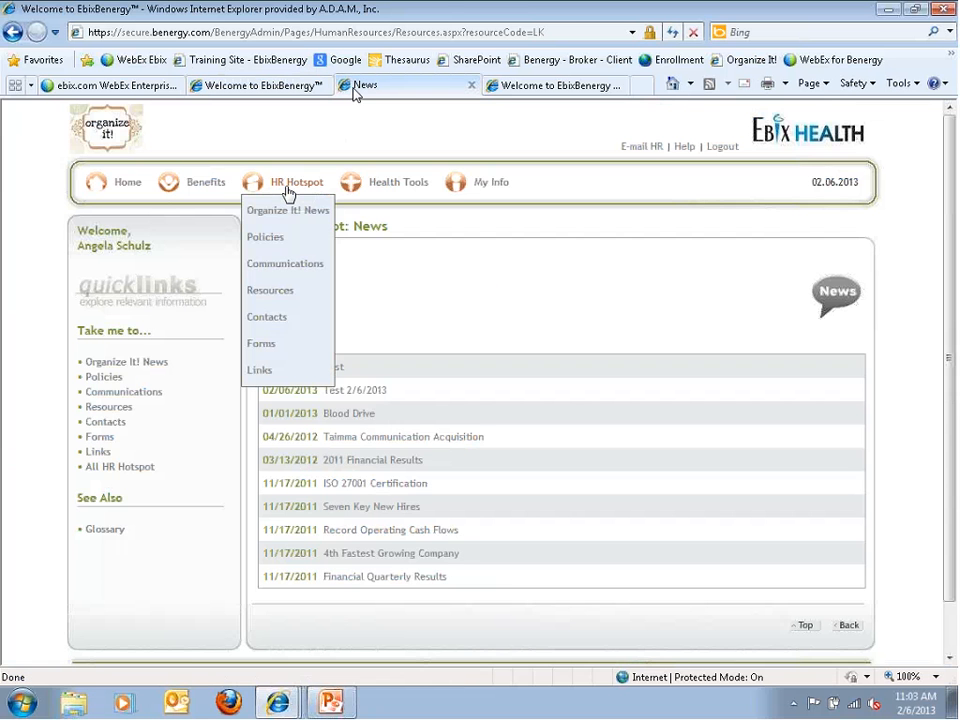
Preview the HR Hotspot Center, scrolling through HIPAA and PTO policies, communications, resources and contacts
left_click(287, 186)
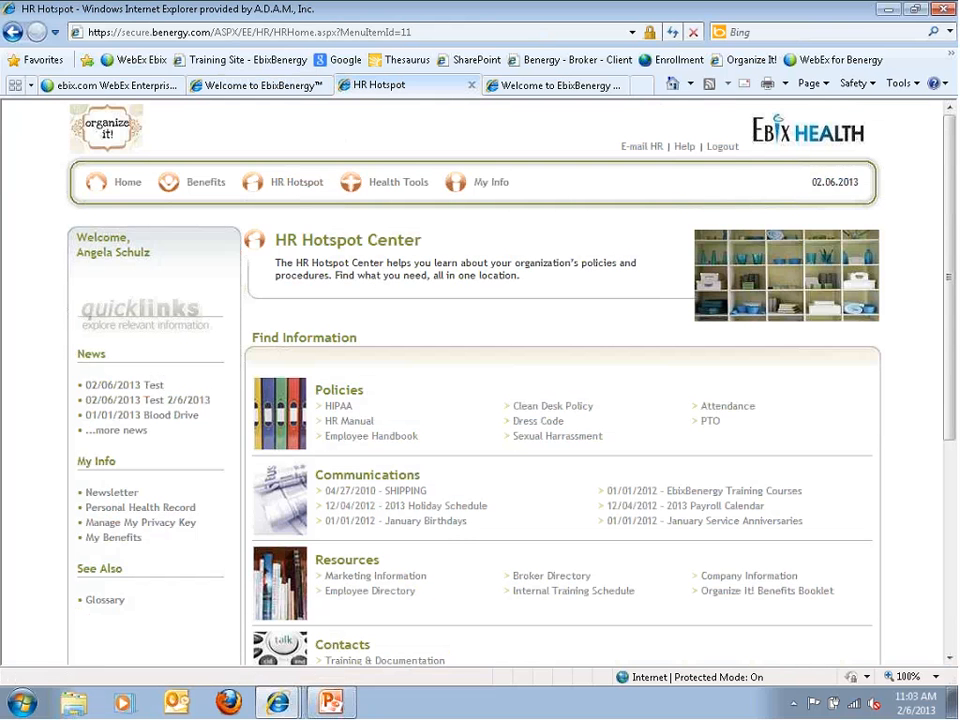
scroll(445, 490, "down", 2)
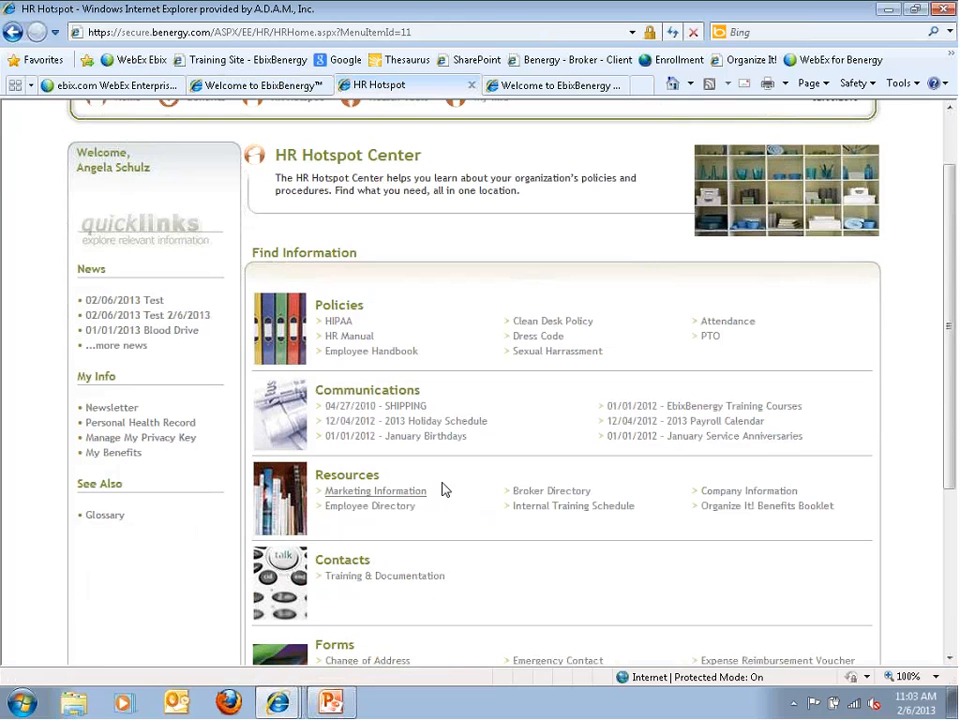
scroll(445, 490, "down", 7)
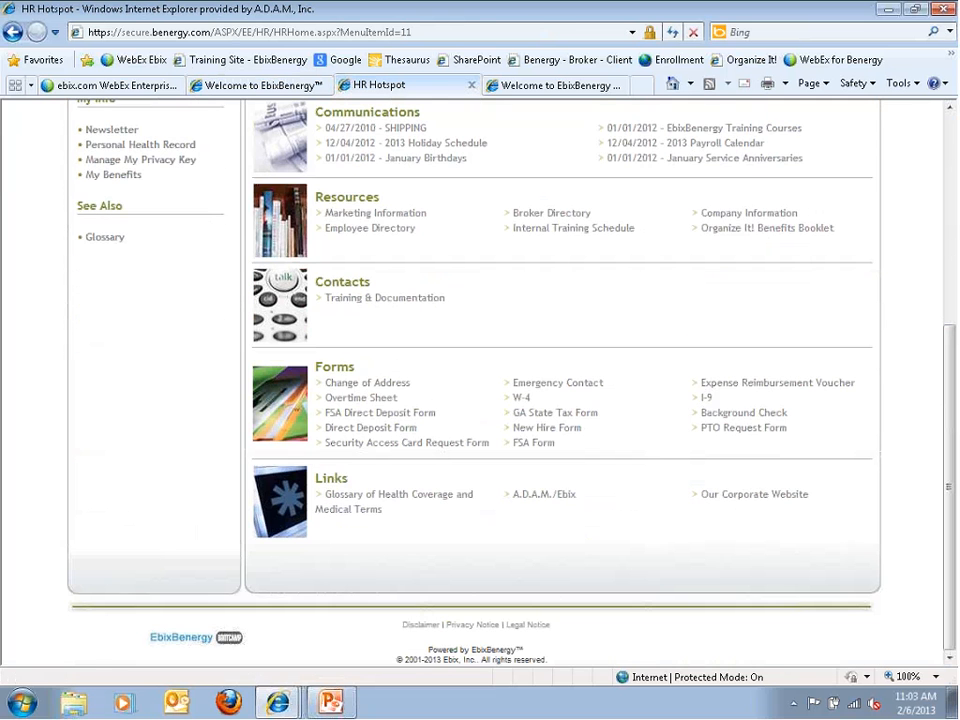
scroll(627, 319, "up", 8)
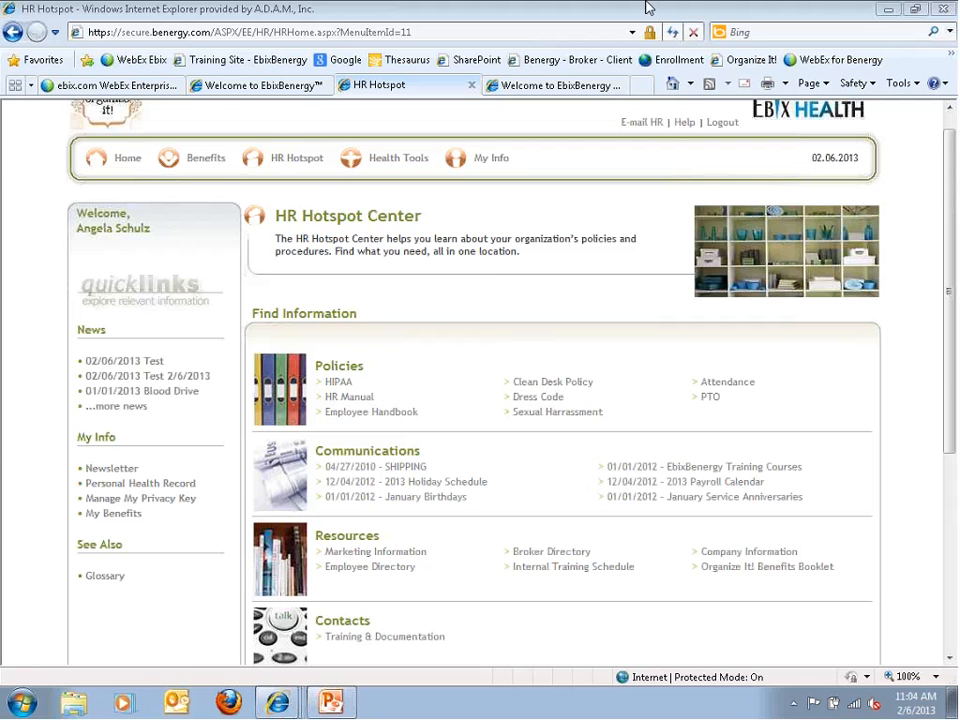
Back in the Control Center, go to Modules/Tools > Enrollment Campaign
left_click(277, 89)
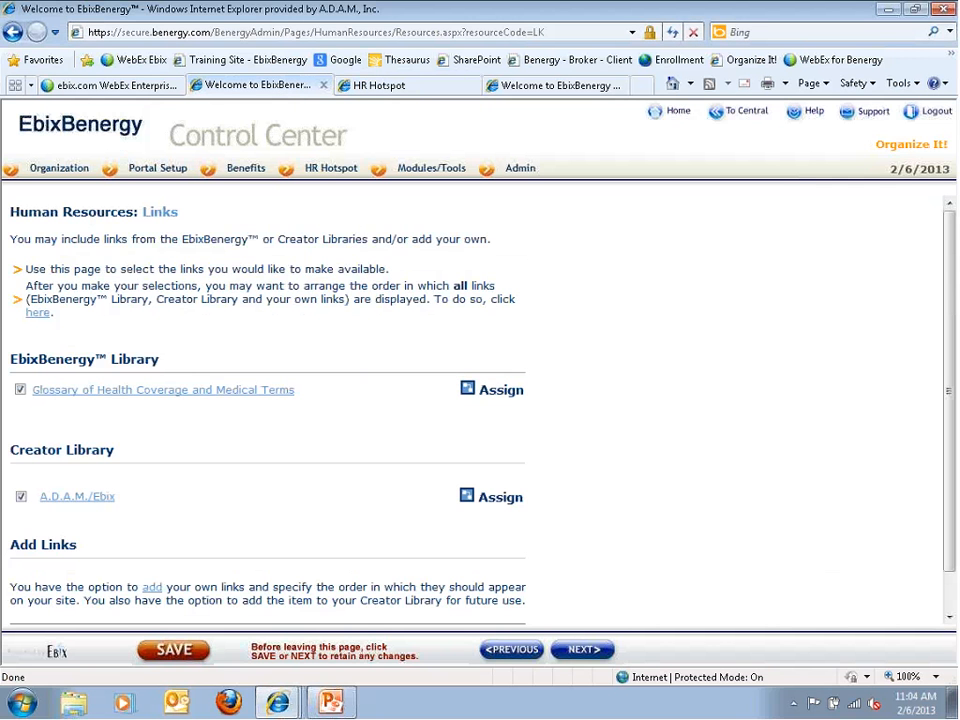
mouse_move(388, 180)
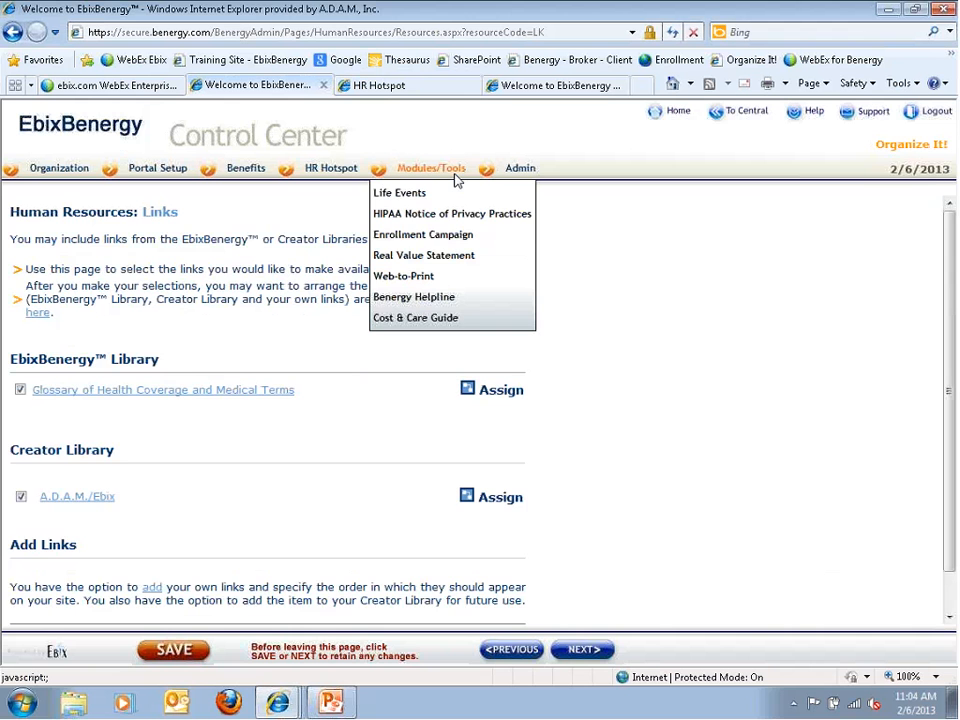
left_click(438, 238)
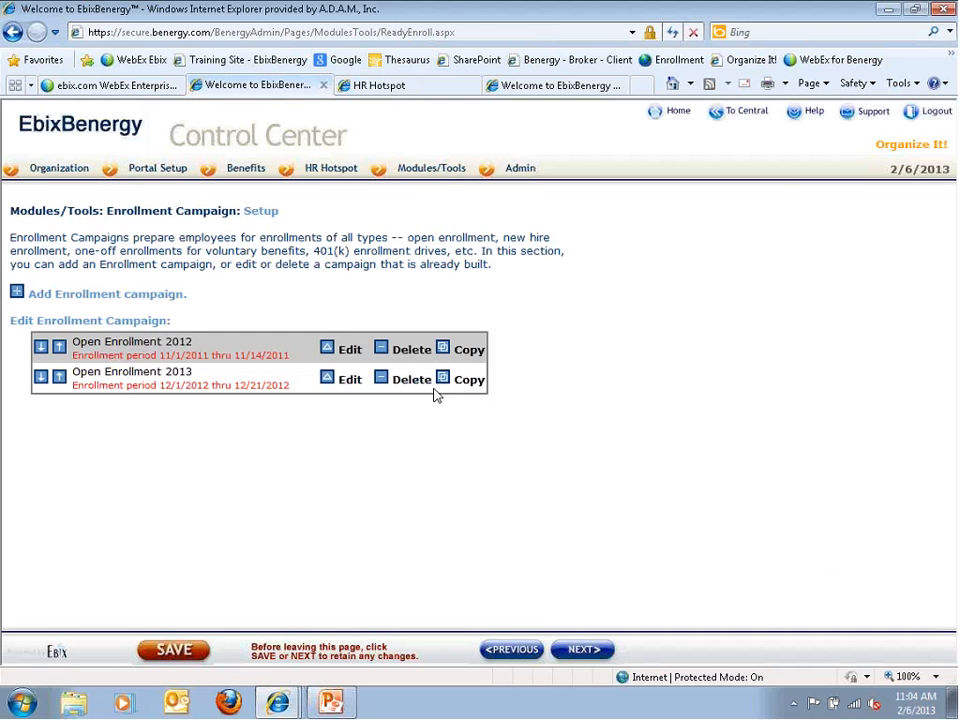
Inspect the Open Enrollment 2013 campaign settings and return to the campaign list
left_click(328, 389)
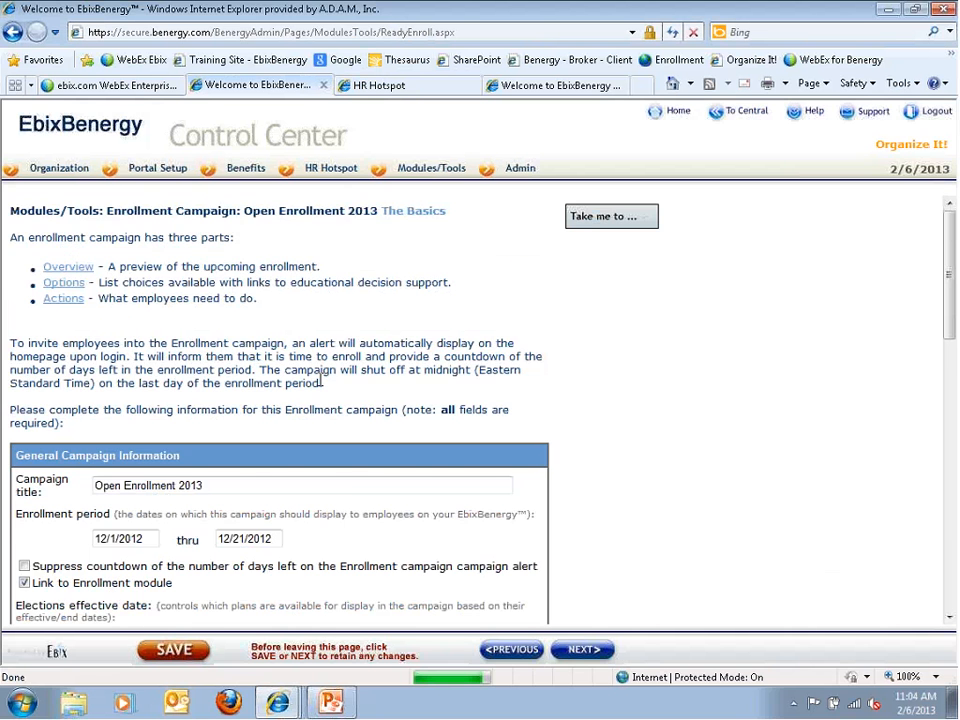
scroll(133, 353, "down", 3)
scroll(130, 353, "up", 3)
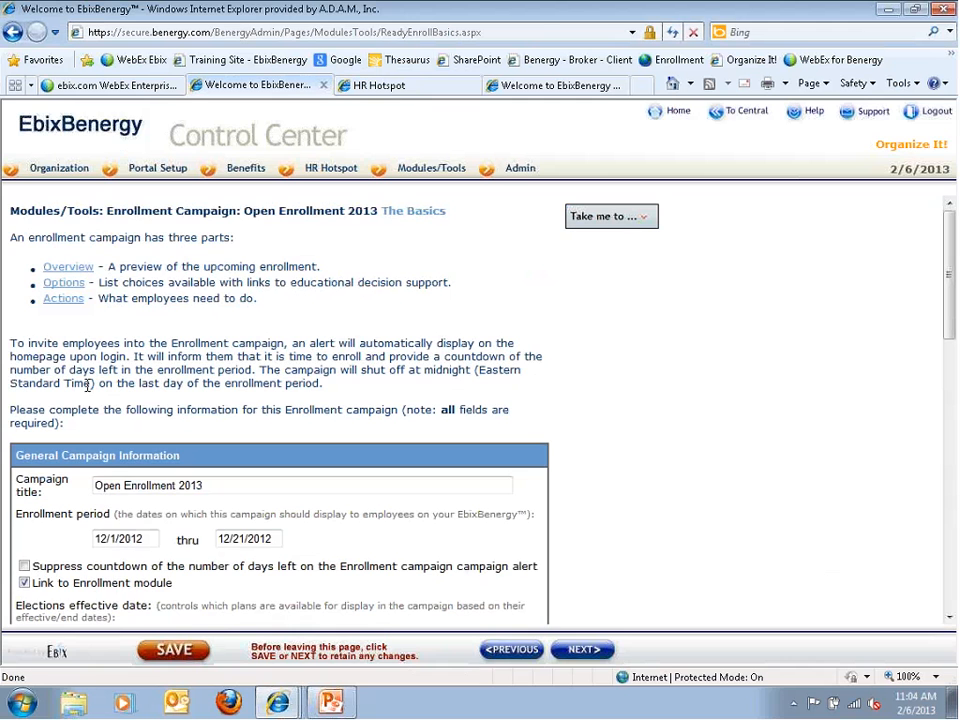
left_click(490, 655)
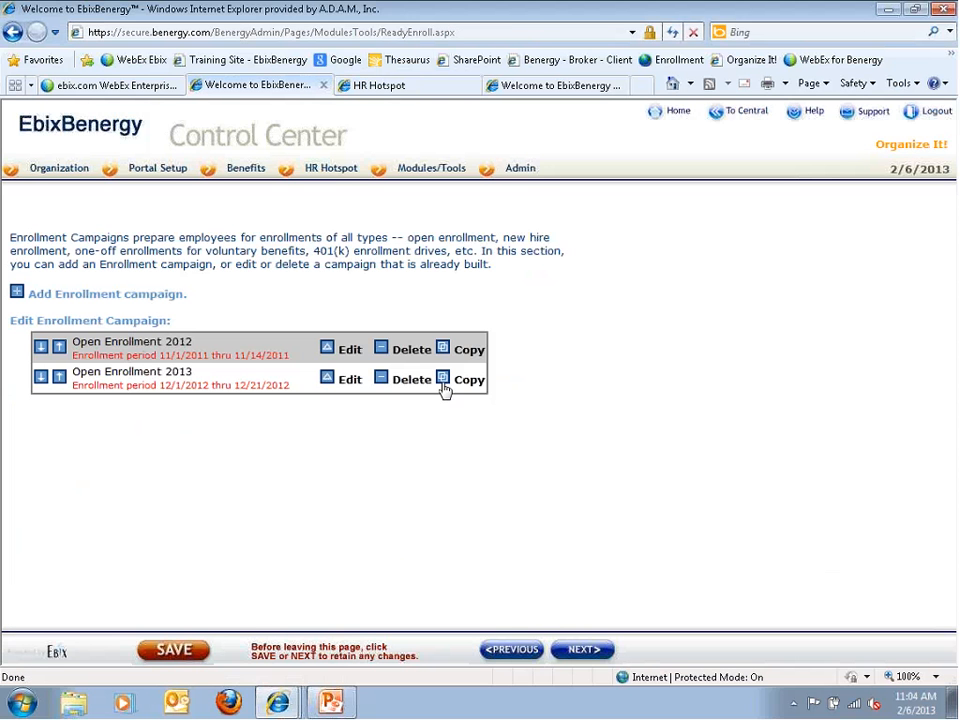
Copy Open Enrollment 2013 and open the new copy, effective 1/1/2013 for All User Groups
left_click(443, 385)
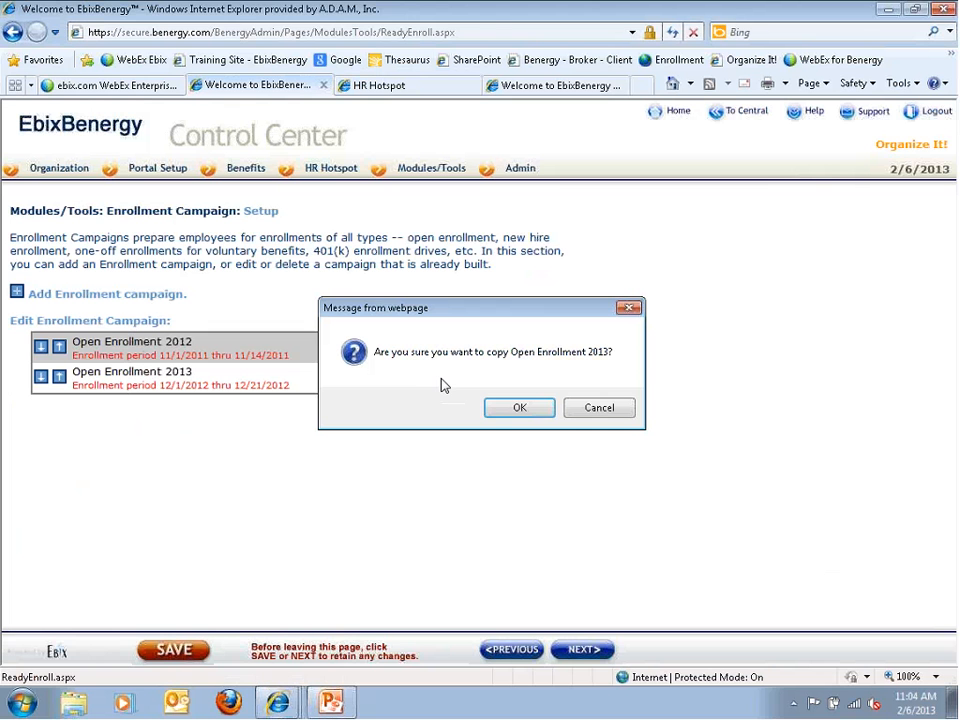
left_click(493, 408)
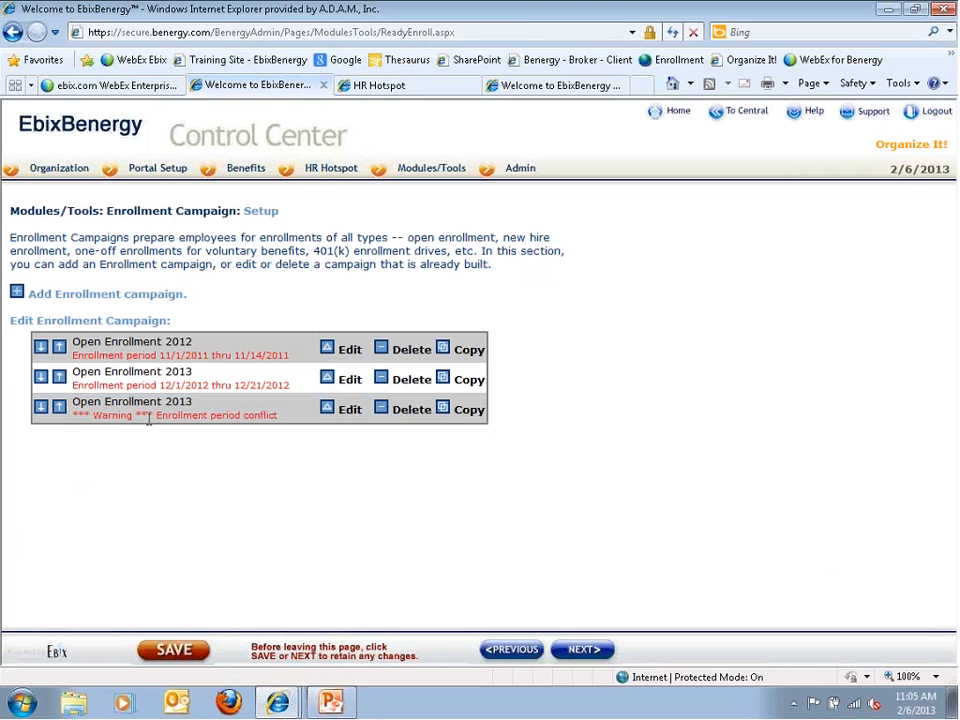
left_click(327, 411)
scroll(264, 418, "down", 2)
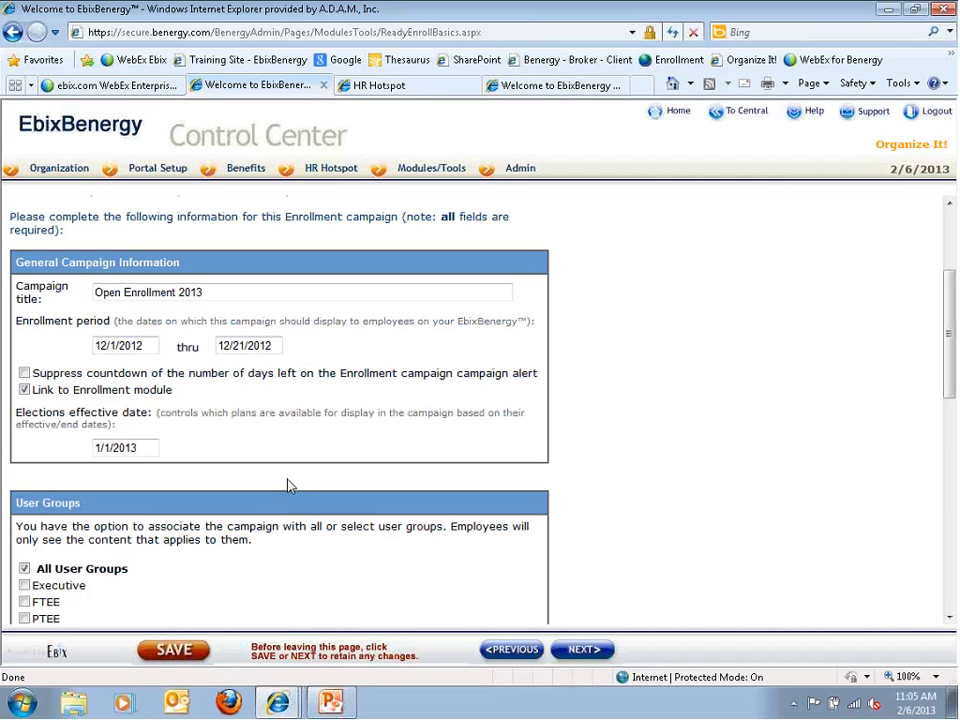
Present the Accomplishments slide full screen, showing its first bullet about News Posting items
left_click(332, 704)
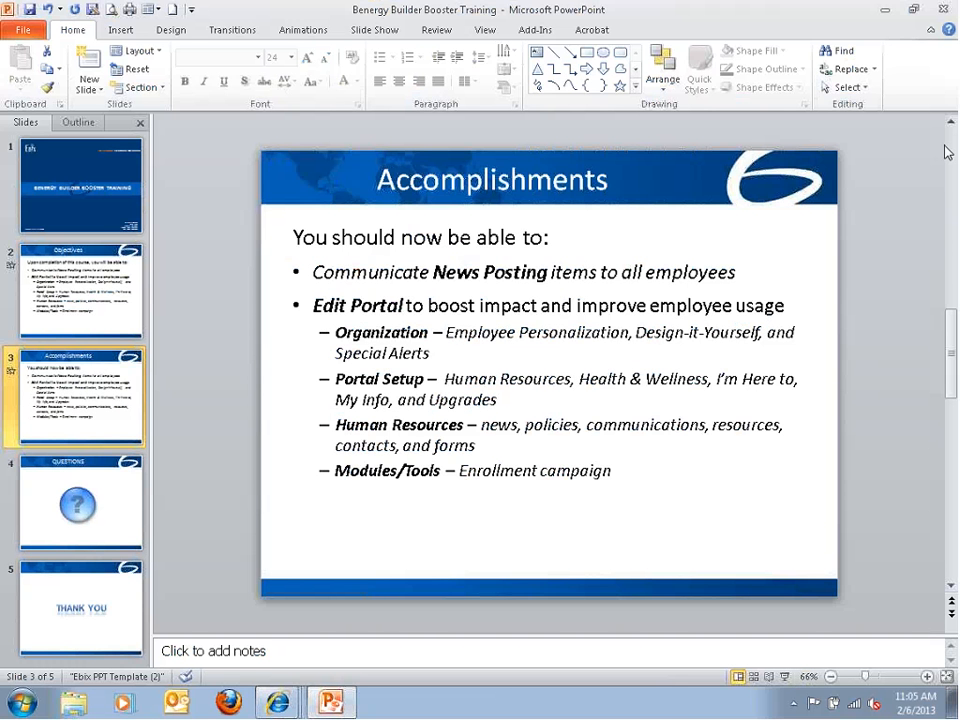
left_click(784, 677)
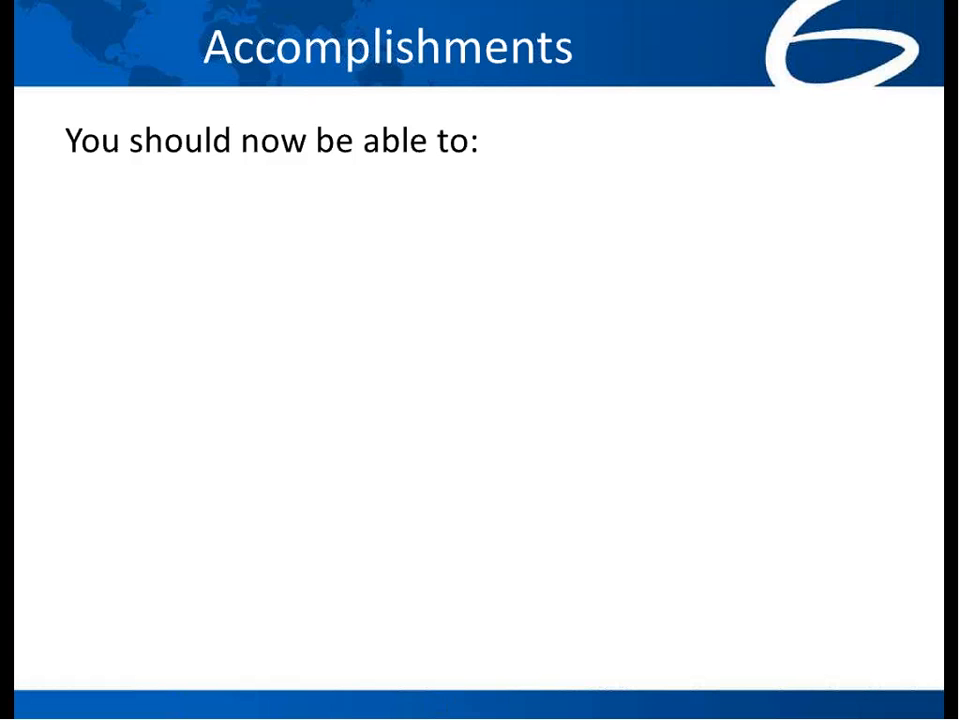
key("Right")
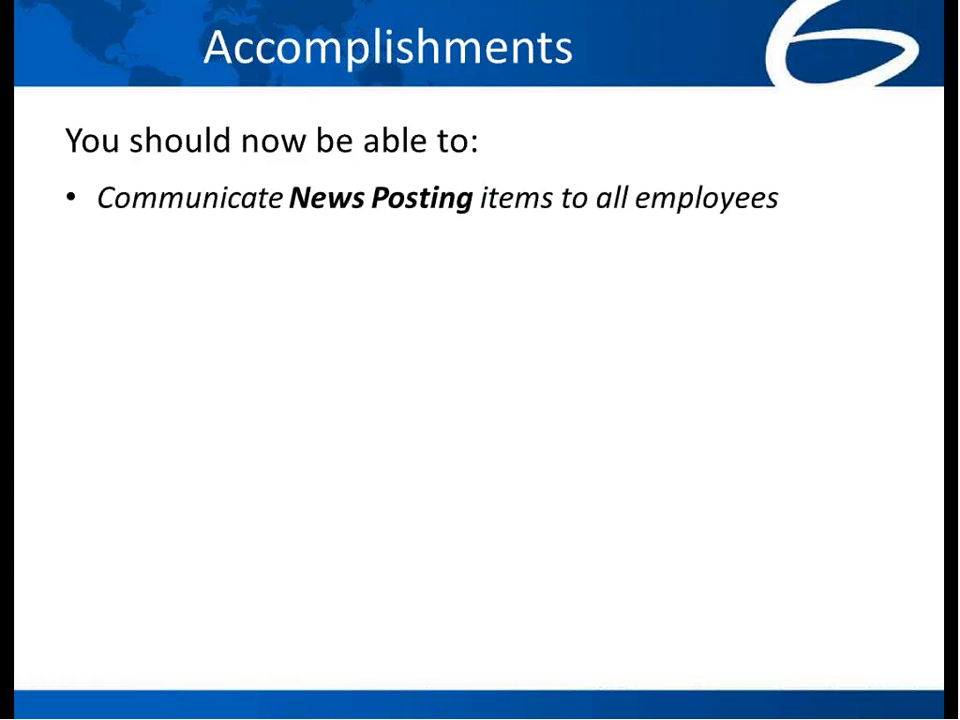